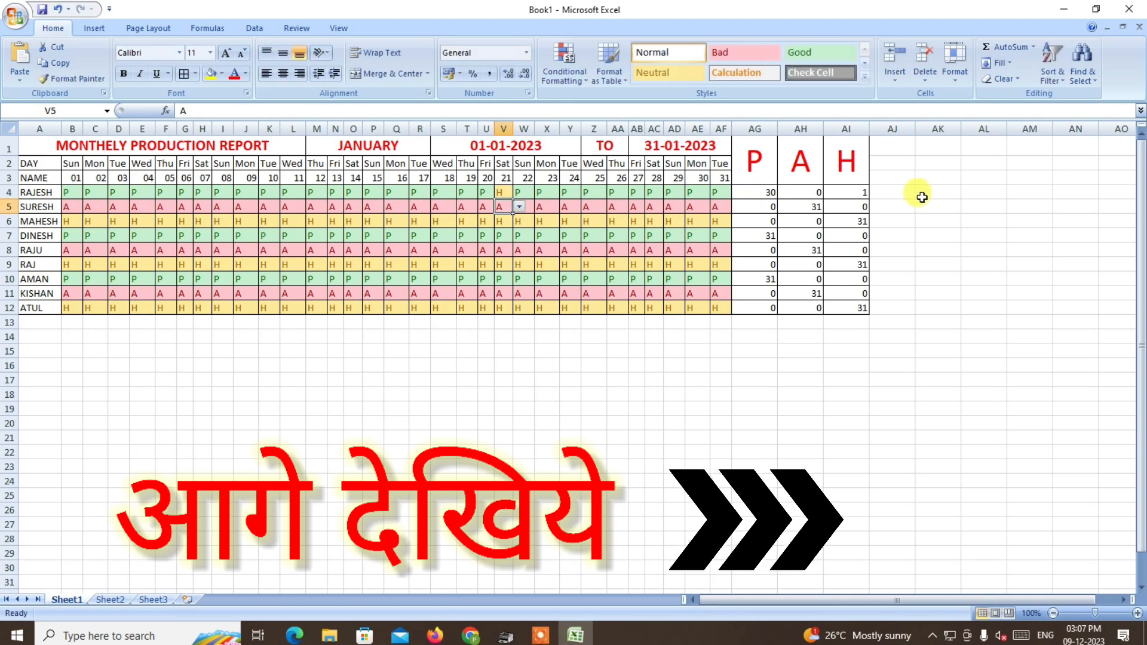
Center the P, A and H totals horizontally in cells AG4:AI12.
left_click_drag(738, 192, 845, 307)
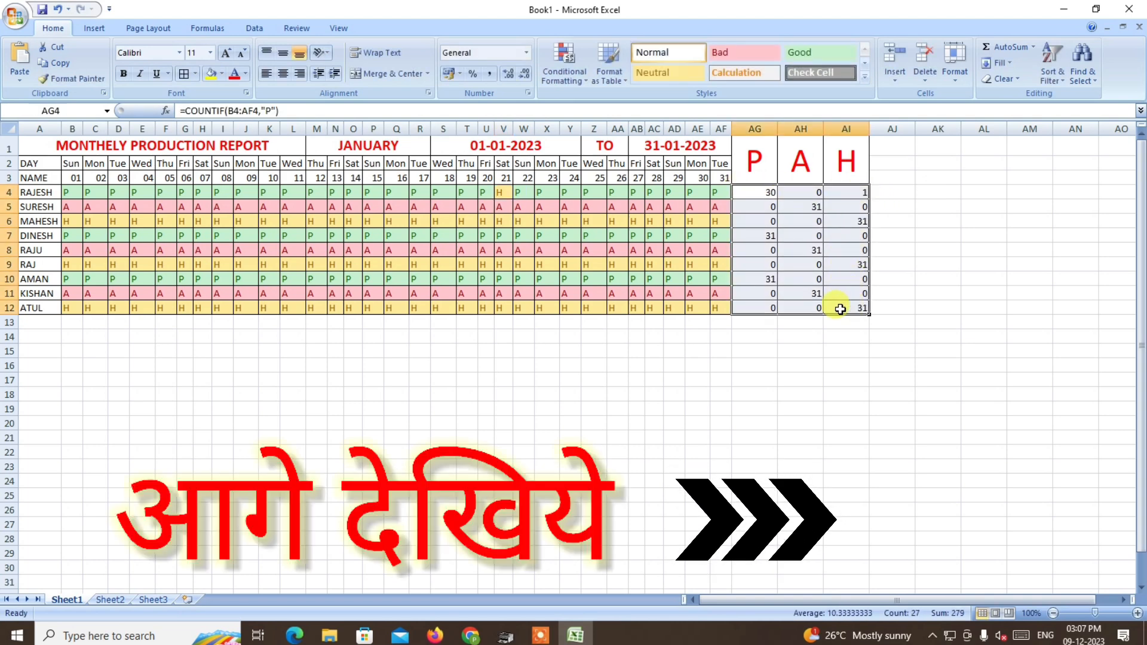
left_click(283, 73)
left_click(974, 240)
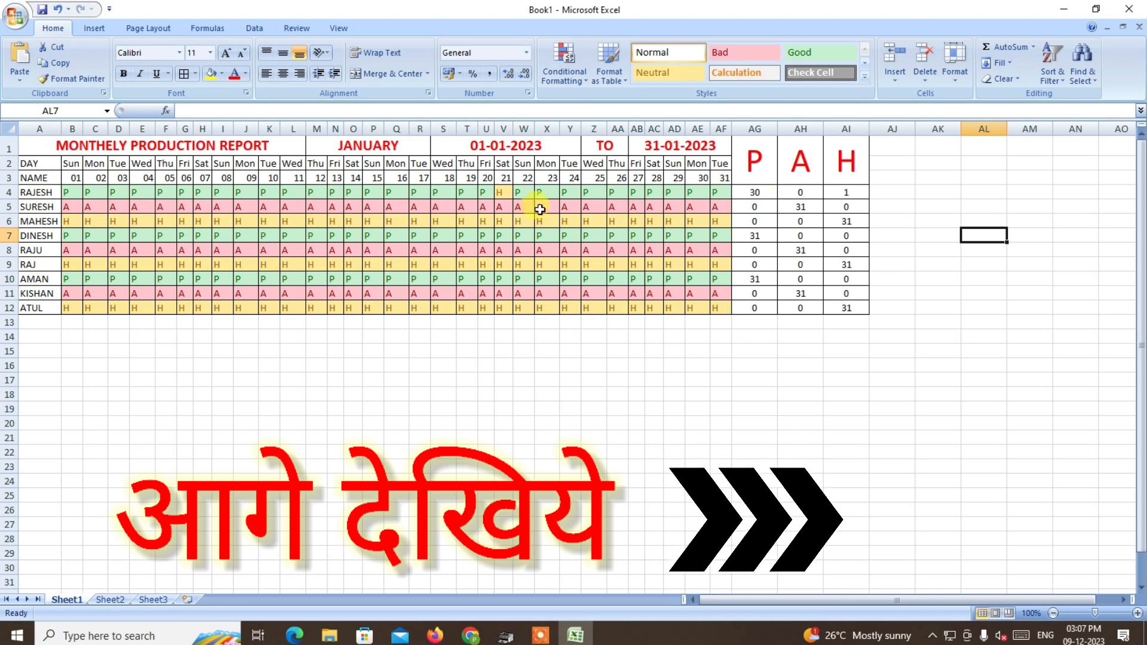
Change the attendance mark for day 16 in the first employee's row (Q4) to A.
left_click(399, 193)
type("A")
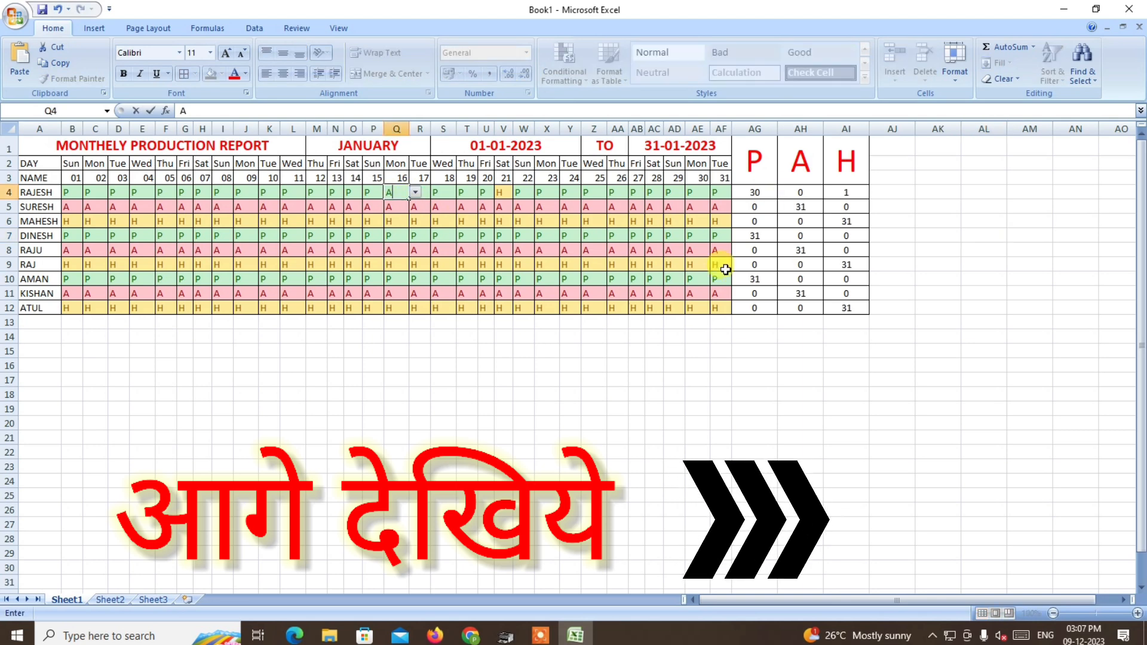
left_click(983, 279)
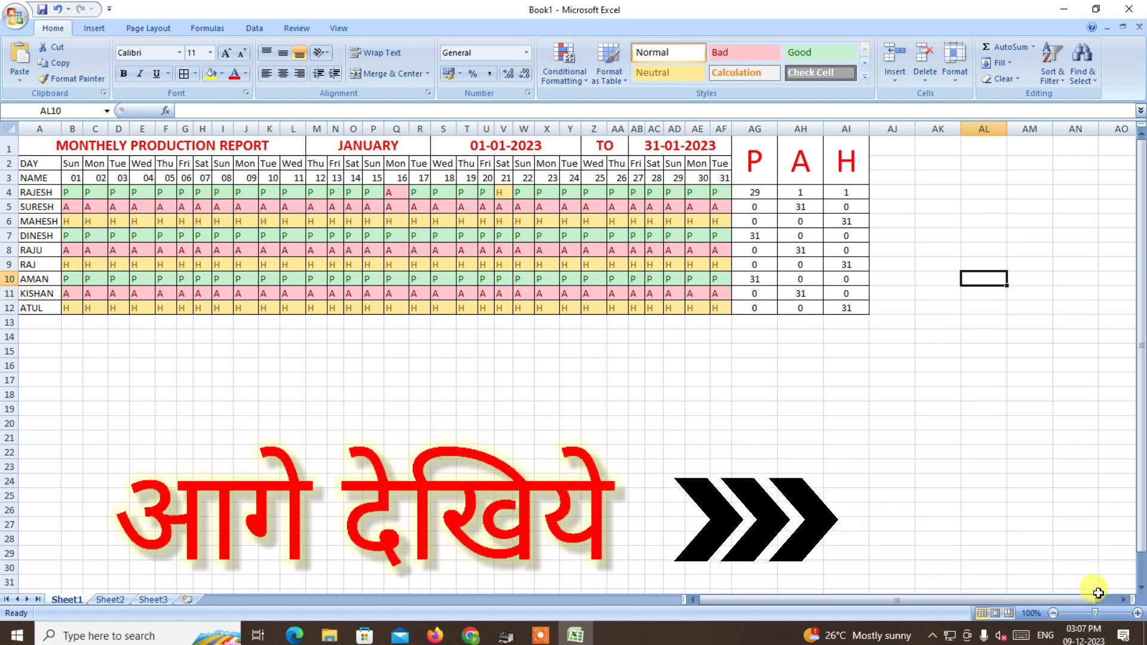
Examine the whole attendance report enlarged, from the name column to the P, A and H totals.
left_click(1137, 614)
left_click(1137, 614)
left_click(1137, 614)
left_click(1137, 613)
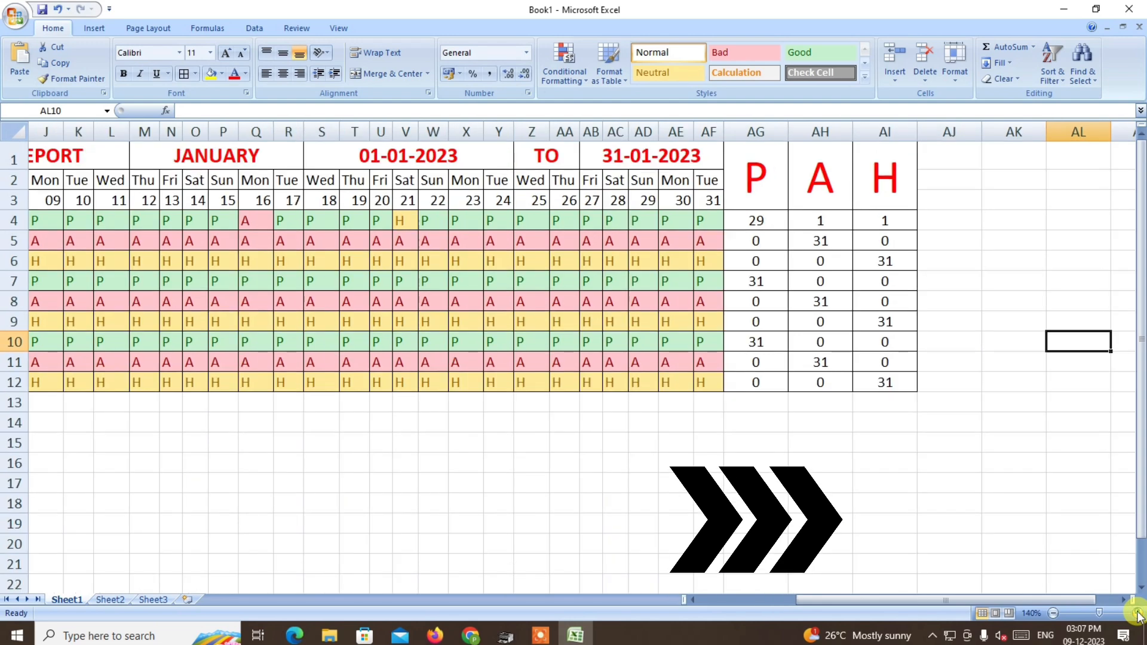
left_click_drag(999, 595, 949, 594)
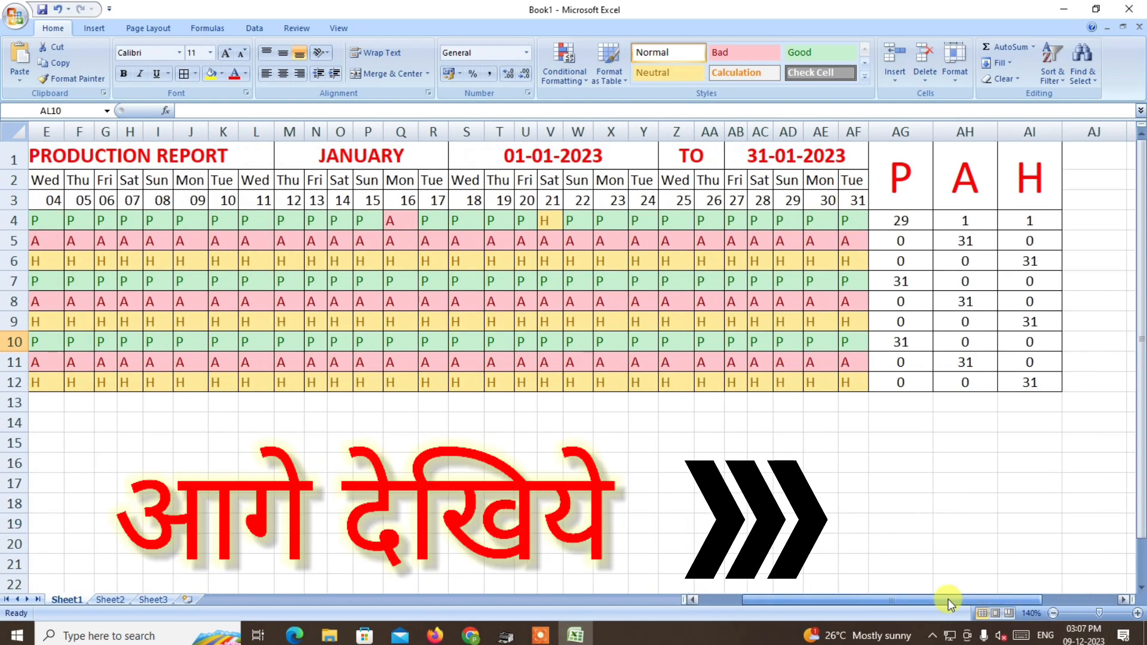
left_click(1052, 613)
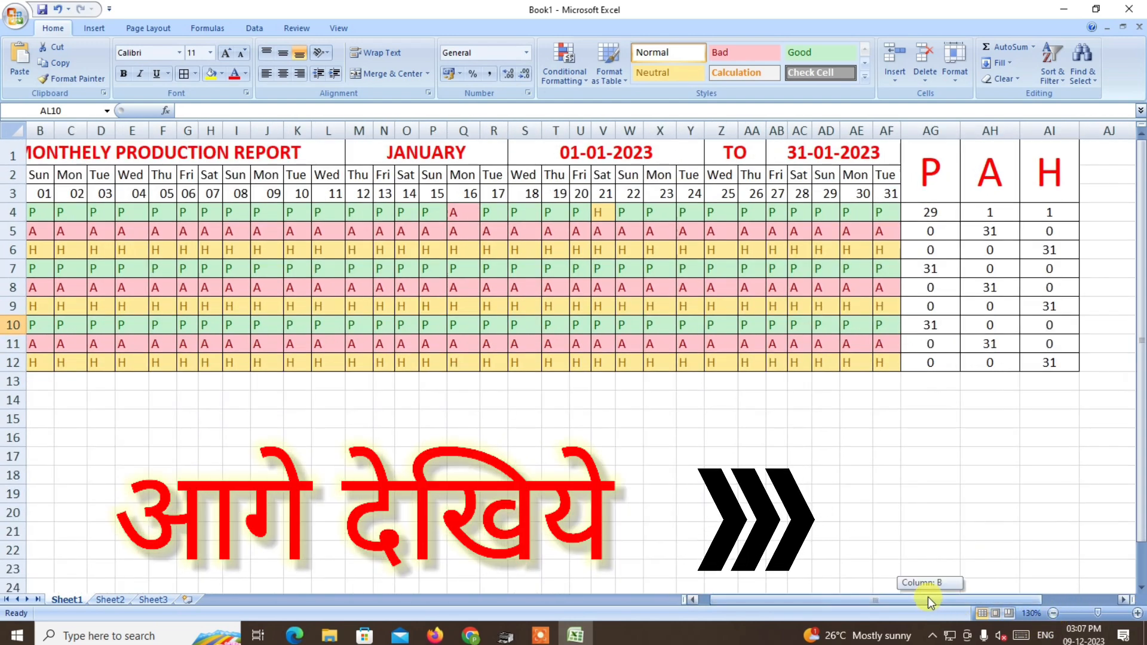
left_click_drag(930, 597, 896, 597)
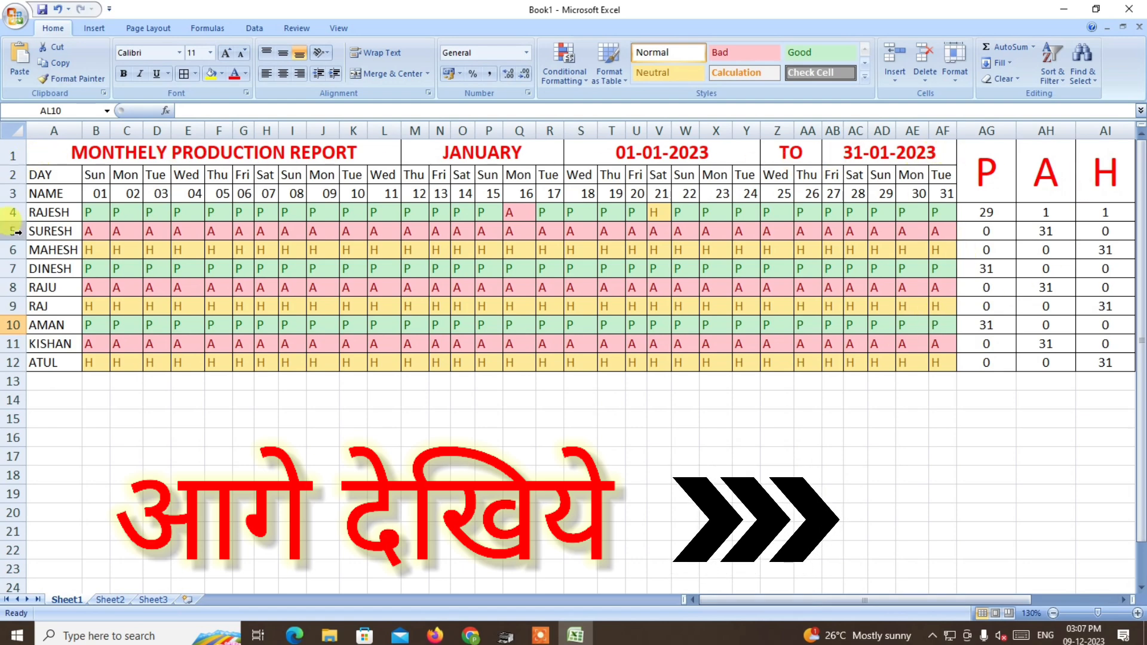
left_click_drag(39, 154, 1114, 363)
left_click(599, 401)
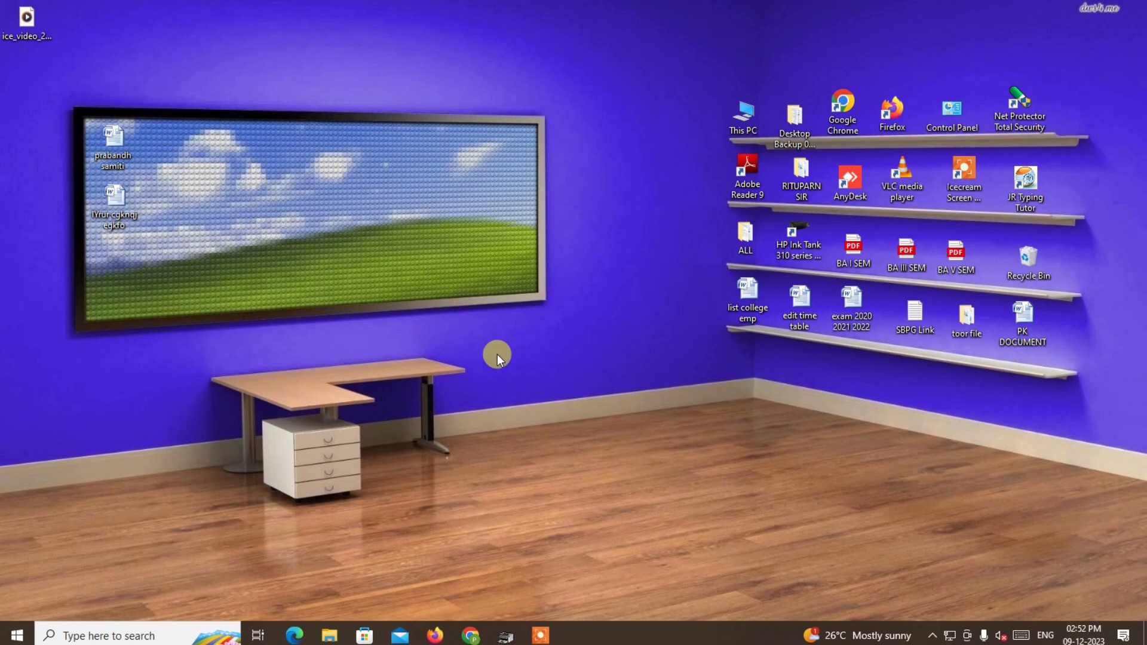
Launch Excel with the Windows Run command "excel" to get a blank workbook.
key("super+r")
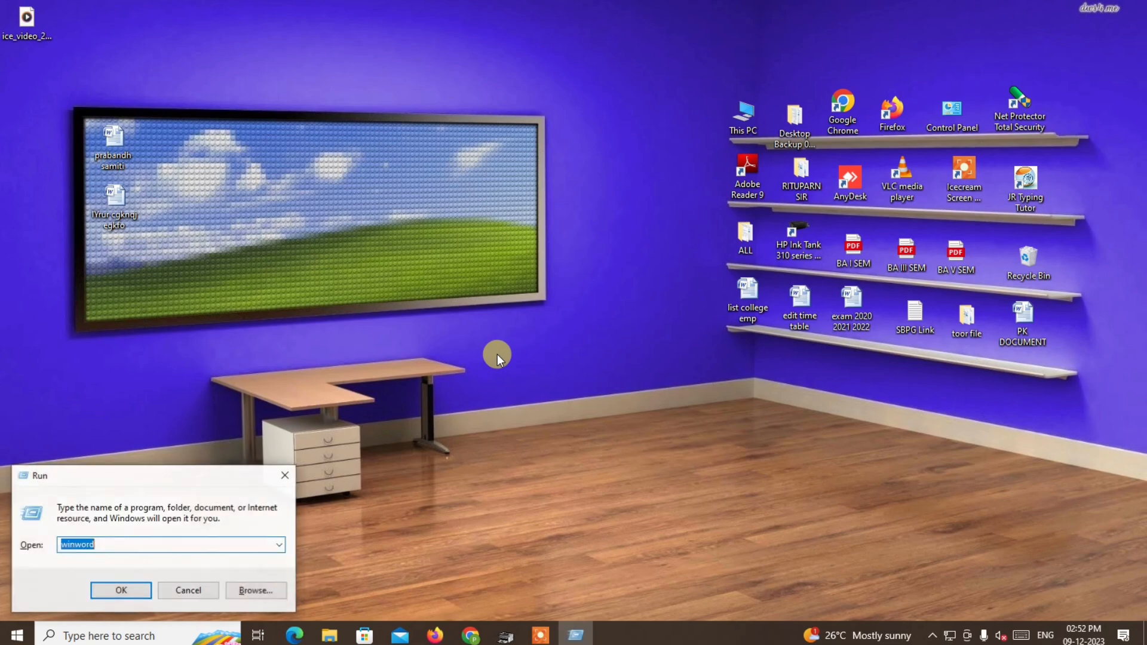
type("excel")
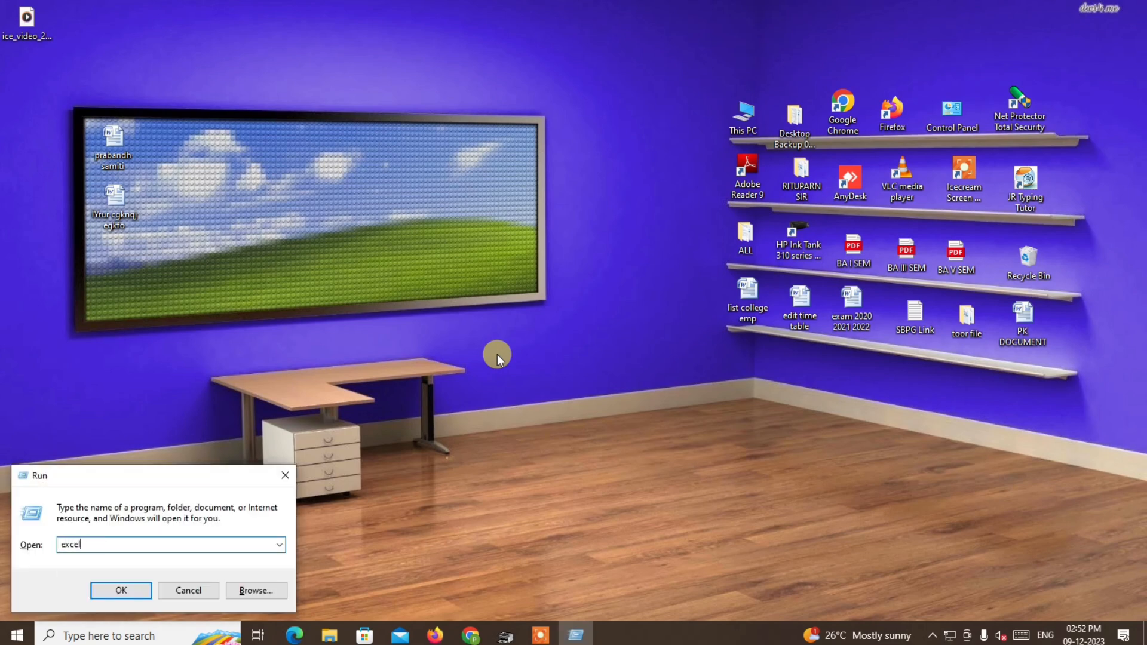
key("Return")
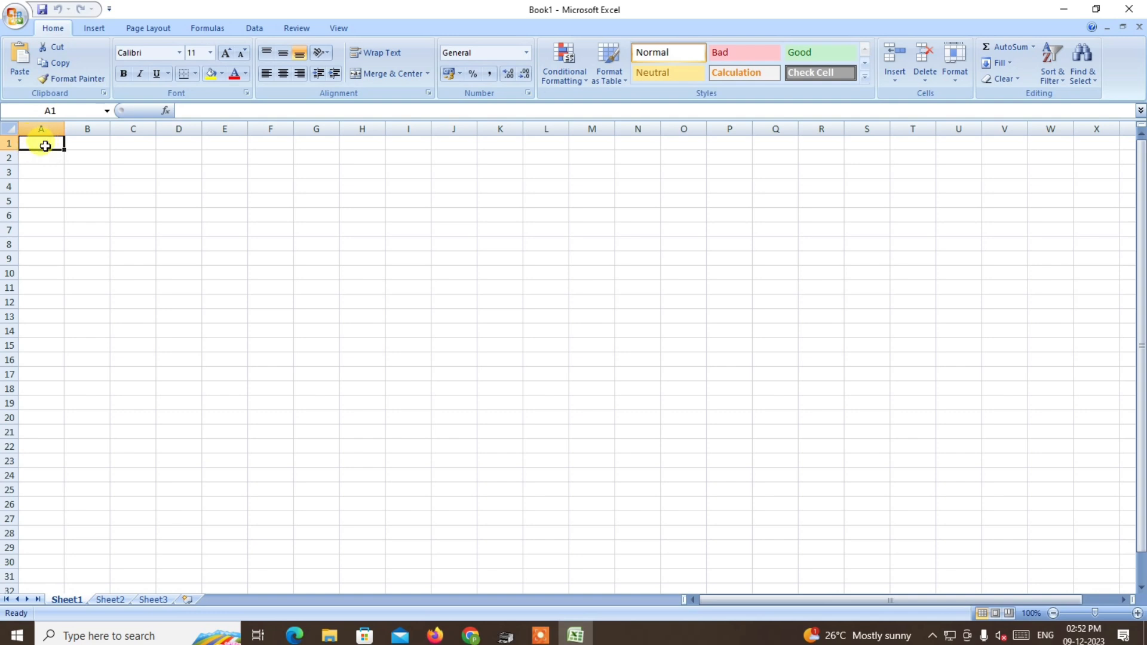
Merge A1:L1 with Merge Across and M1:R1 with Merge & Center as header blocks.
left_click_drag(47, 143, 548, 143)
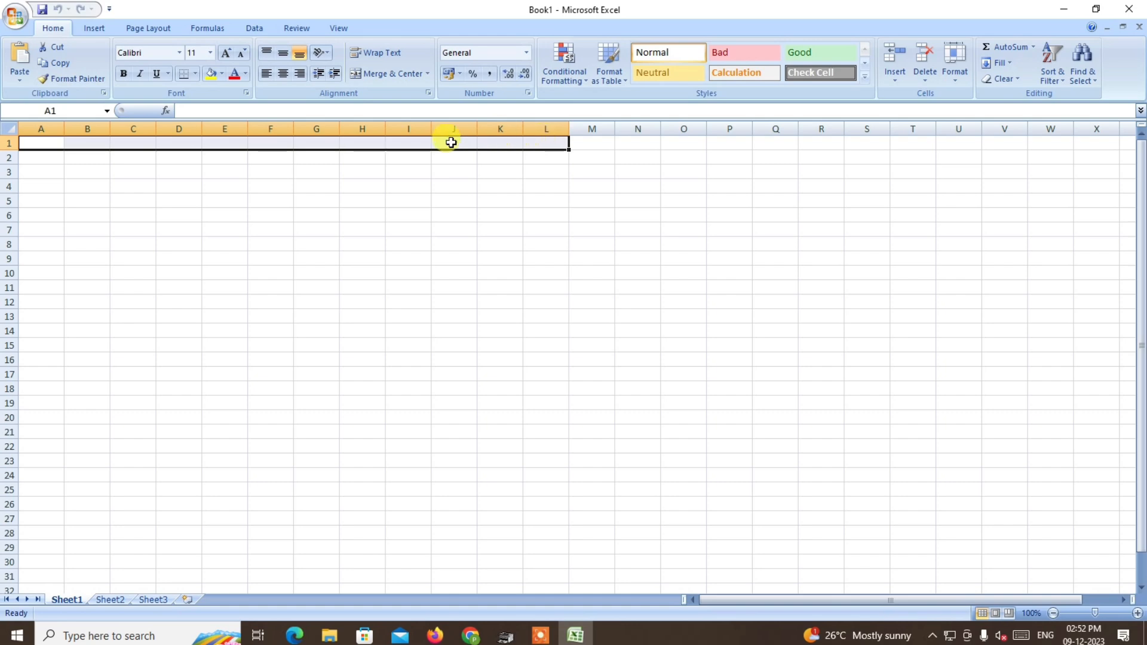
left_click(428, 74)
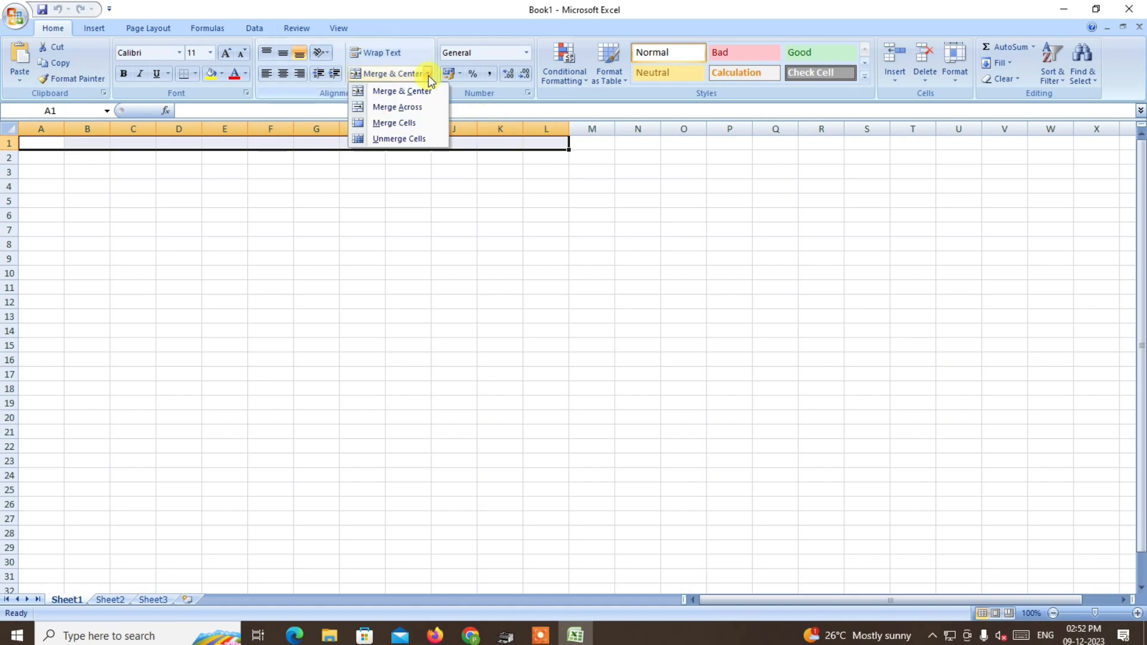
left_click(404, 107)
left_click_drag(593, 142, 822, 138)
left_click(391, 73)
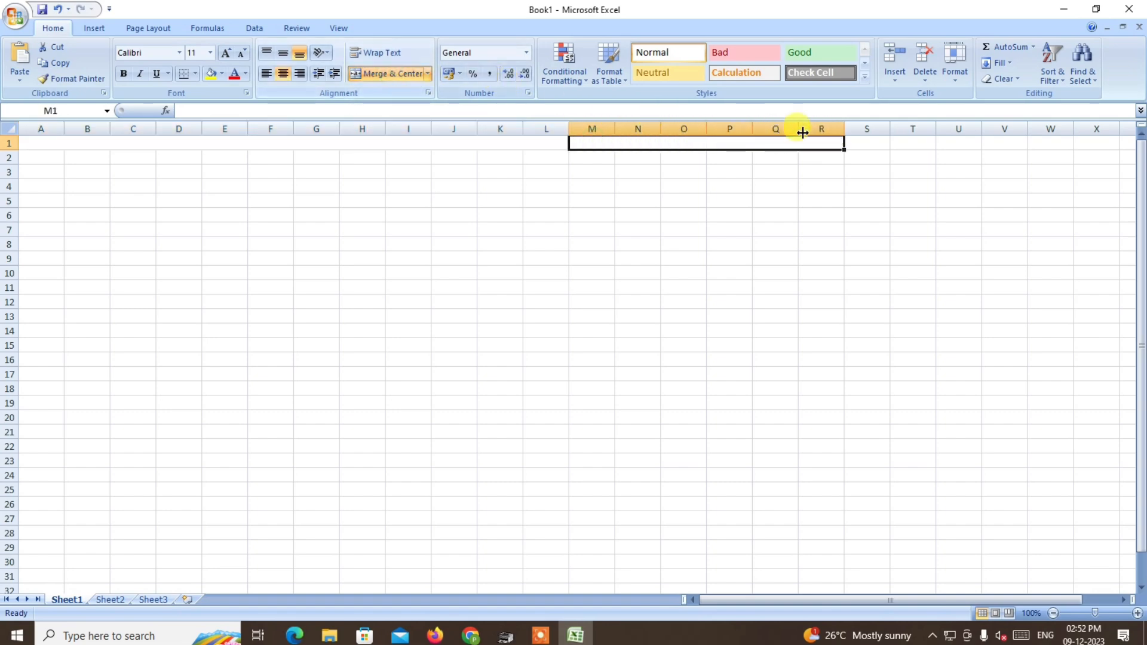
Merge and center S1:Y1, Z1:AA1 and AB1:AF1 as three separate header blocks.
left_click_drag(866, 141, 1072, 141)
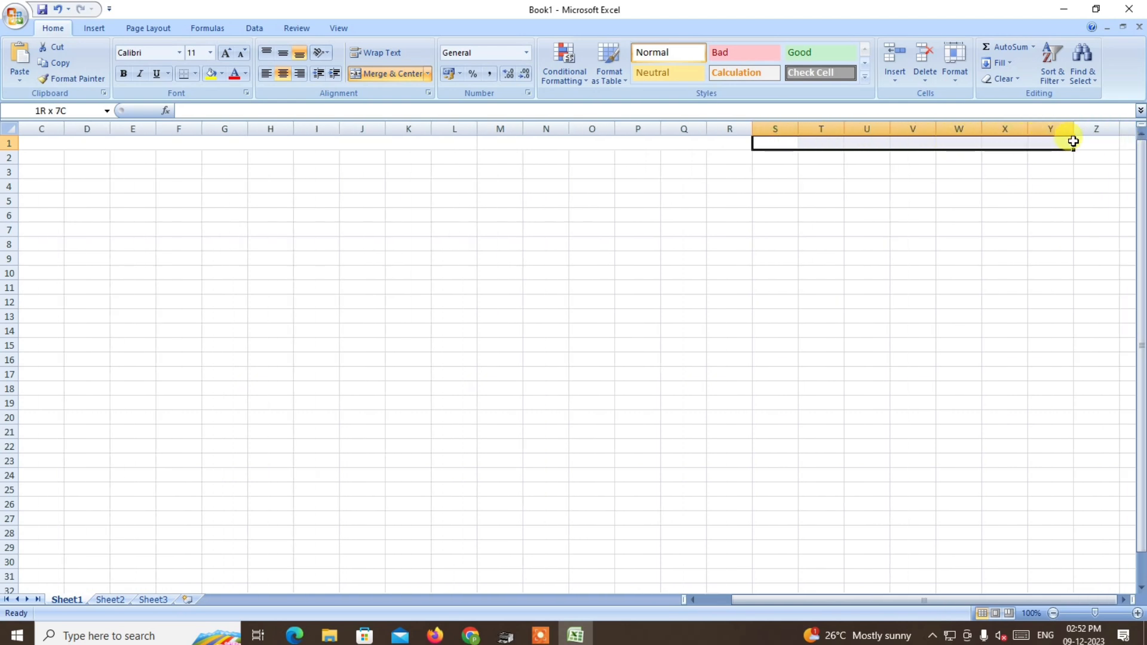
left_click(385, 73)
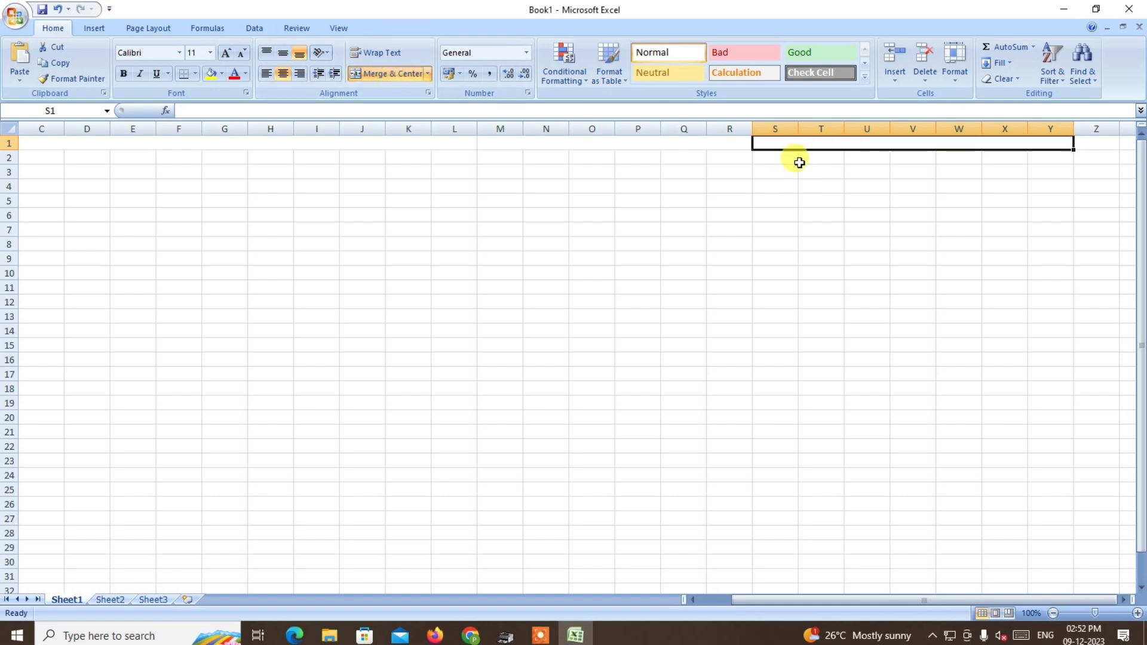
left_click_drag(1096, 143, 1015, 141)
left_click(380, 69)
left_click_drag(1092, 143, 678, 135)
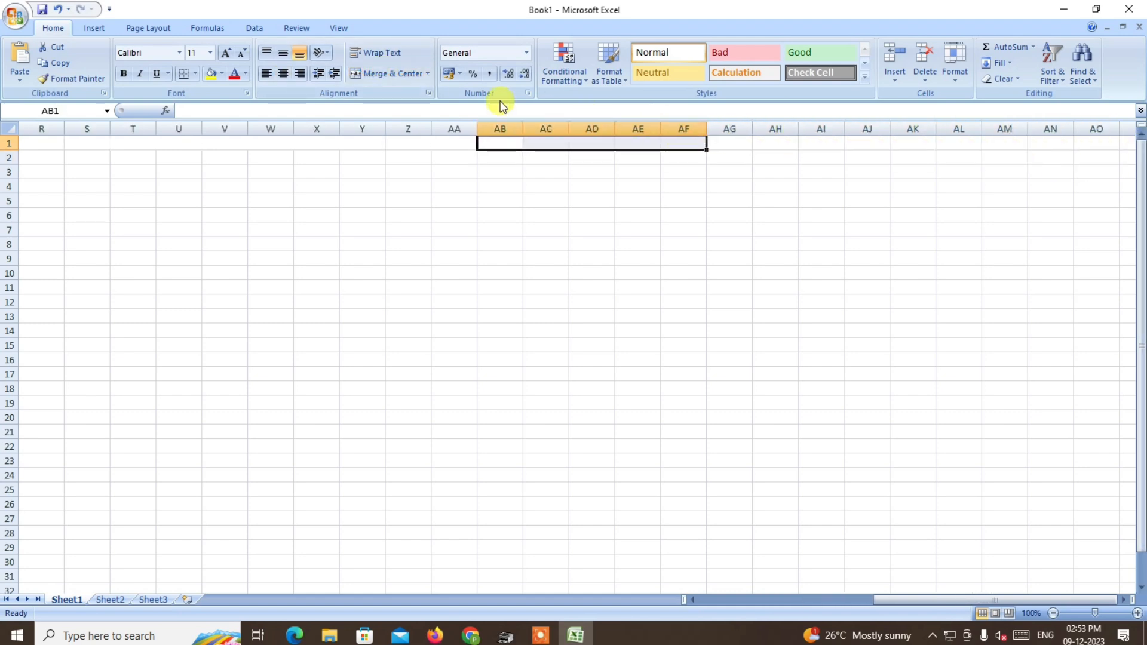
left_click(367, 73)
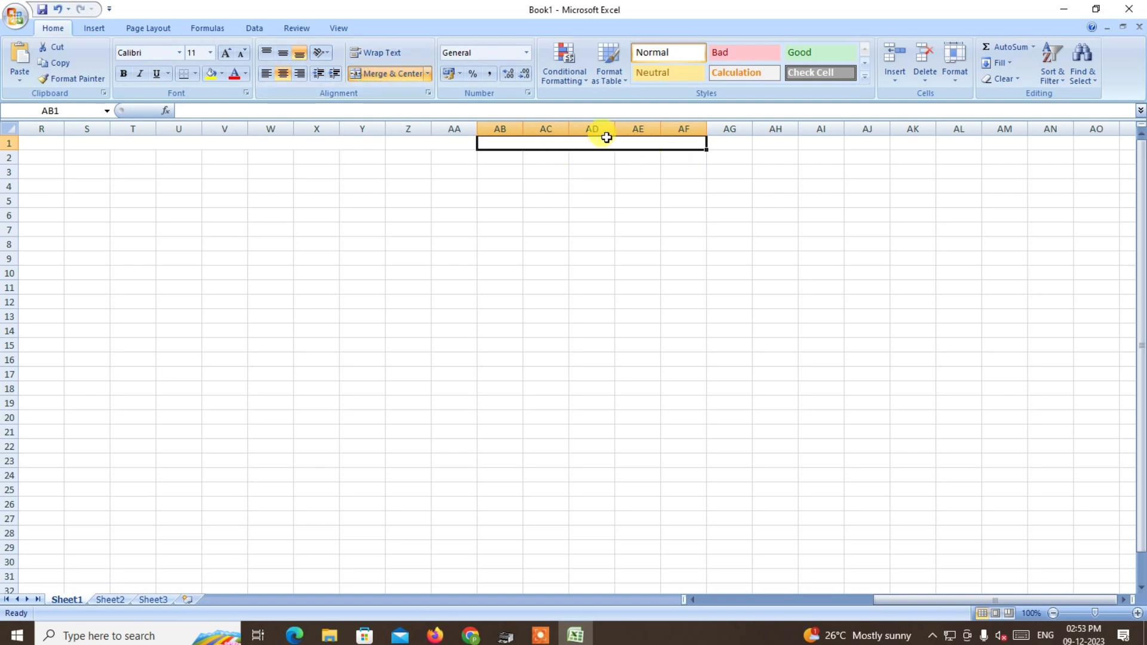
Apply All Borders to the merged header cells A1:AF1.
left_click_drag(535, 139, 15, 144)
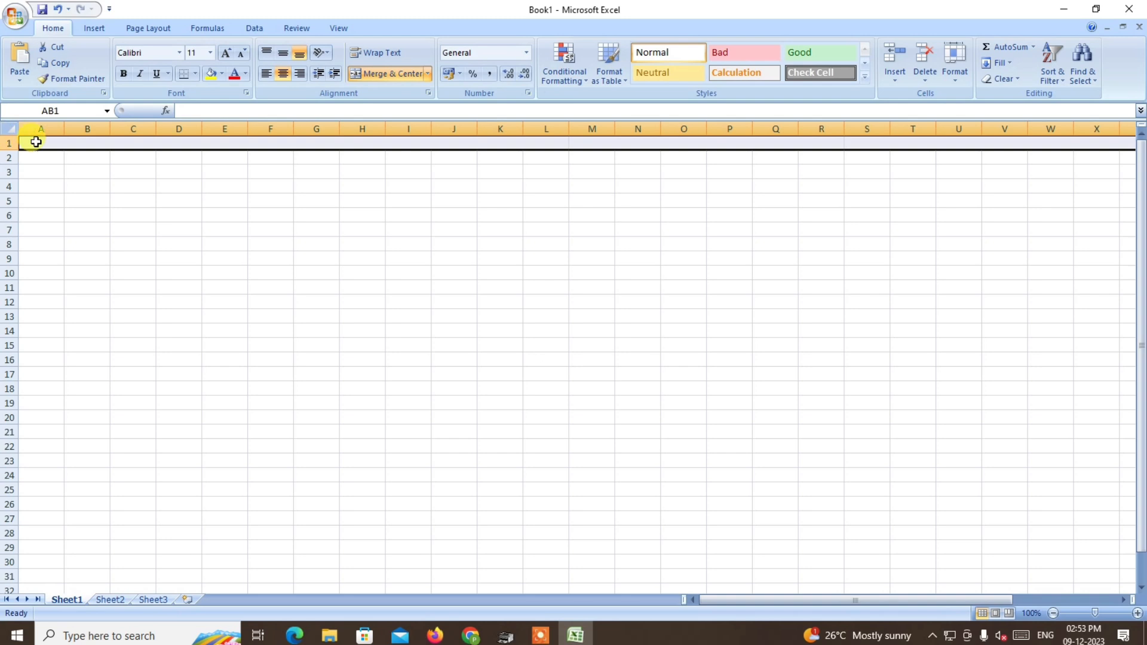
left_click(195, 74)
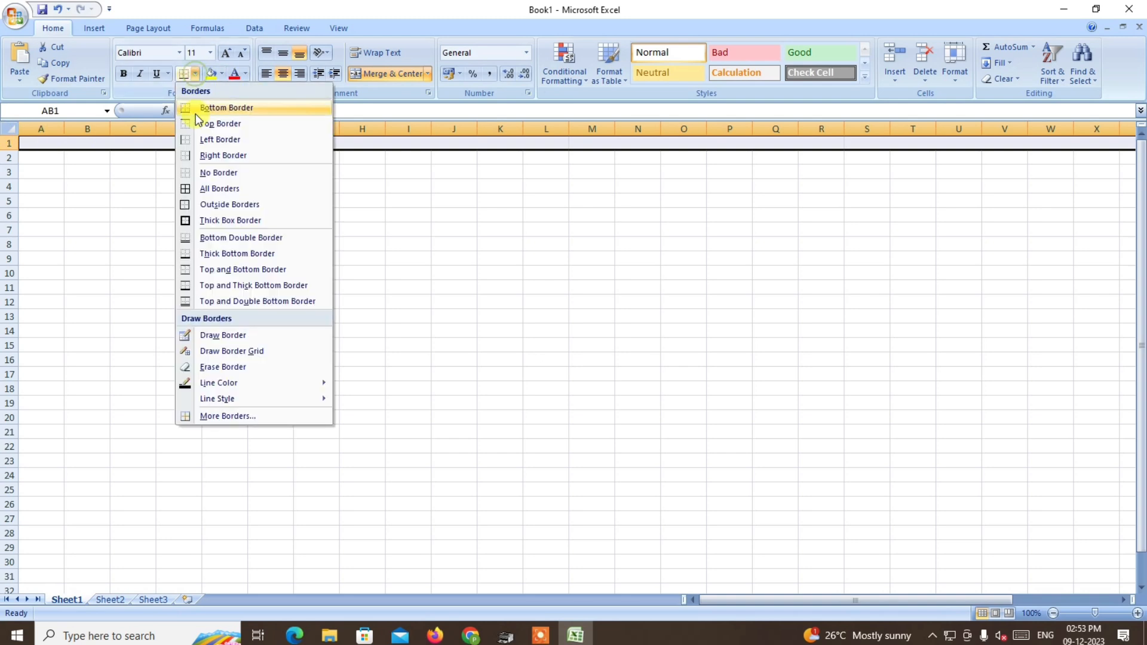
left_click(209, 185)
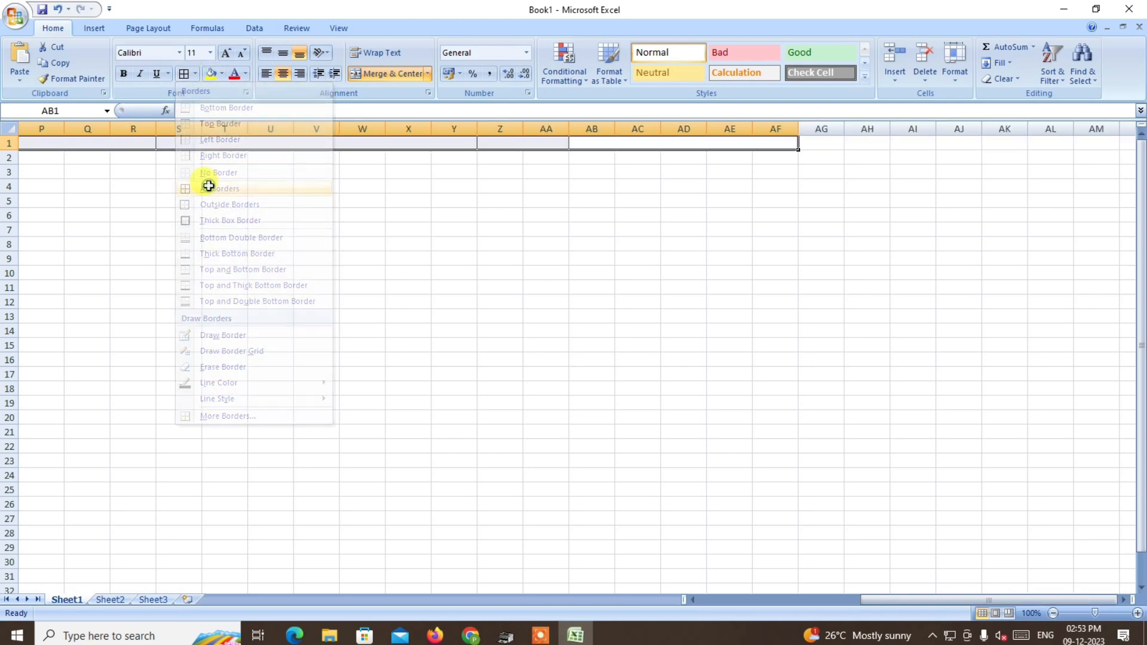
Format the header cells A1:AF1 as bold, size 20, red text with middle vertical alignment.
left_click(123, 73)
left_click(226, 53)
left_click(227, 54)
left_click(227, 53)
left_click(226, 54)
left_click(227, 54)
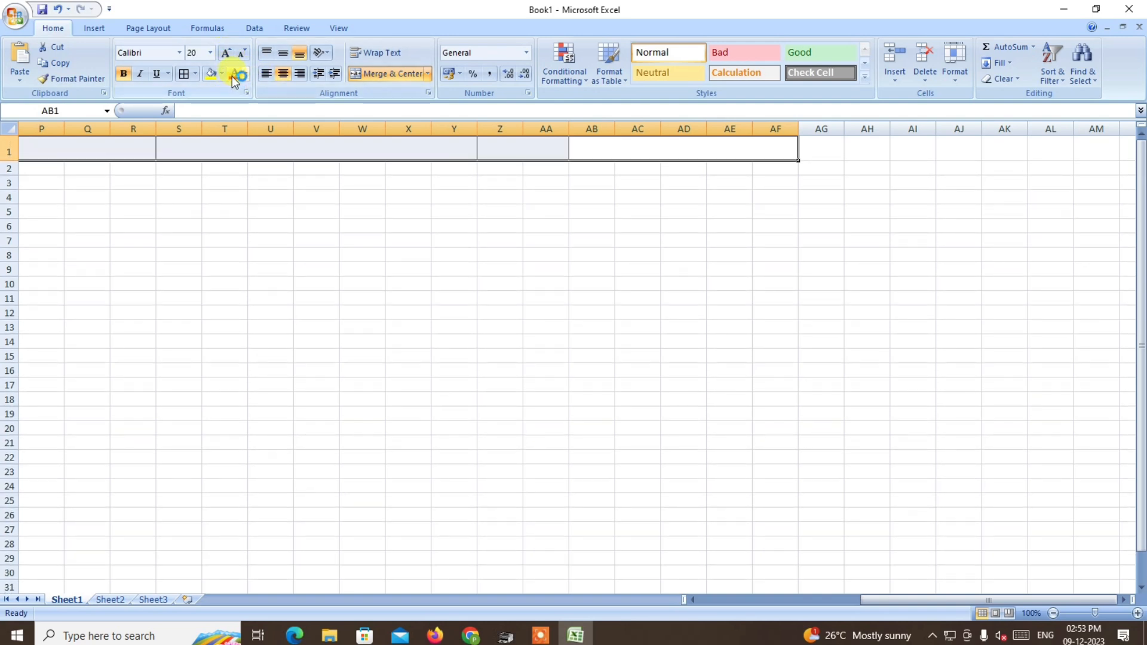
left_click(245, 73)
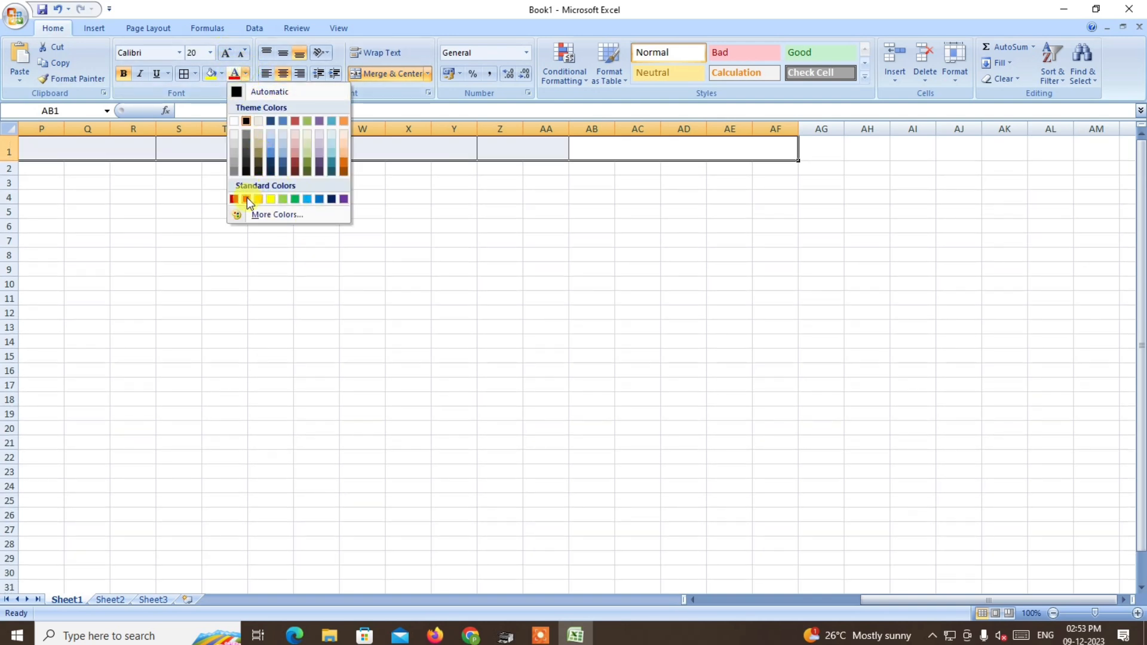
left_click(243, 198)
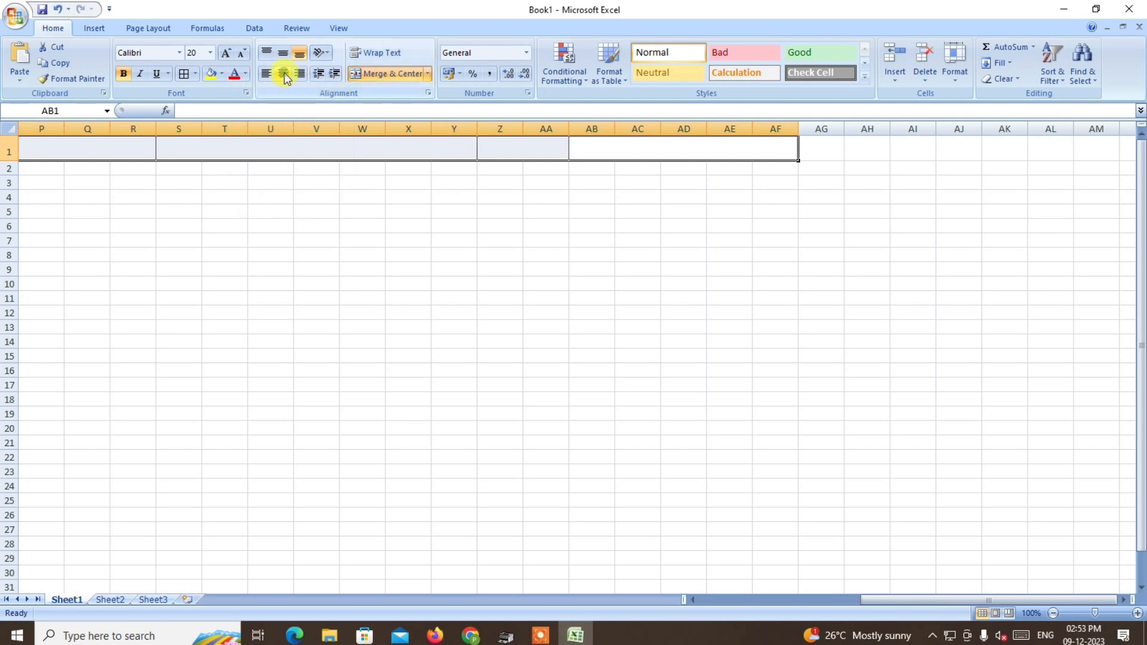
left_click(284, 55)
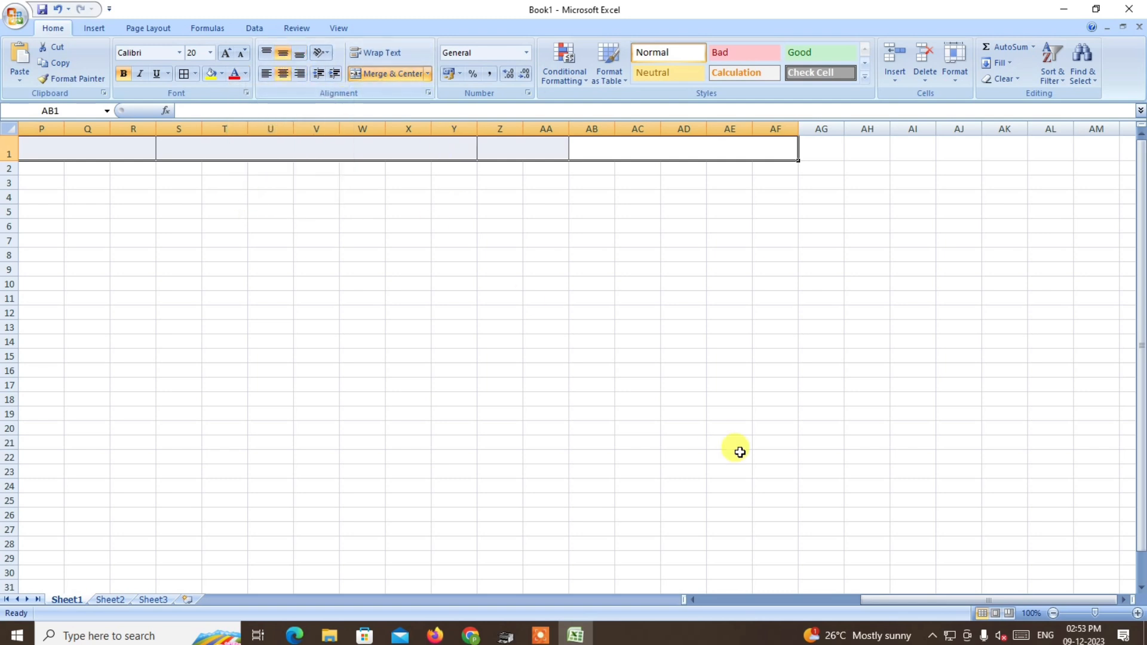
Check each merged header block in row 1, from A1 through M1, S1 and Z1 to AB1.
left_click_drag(916, 600, 618, 603)
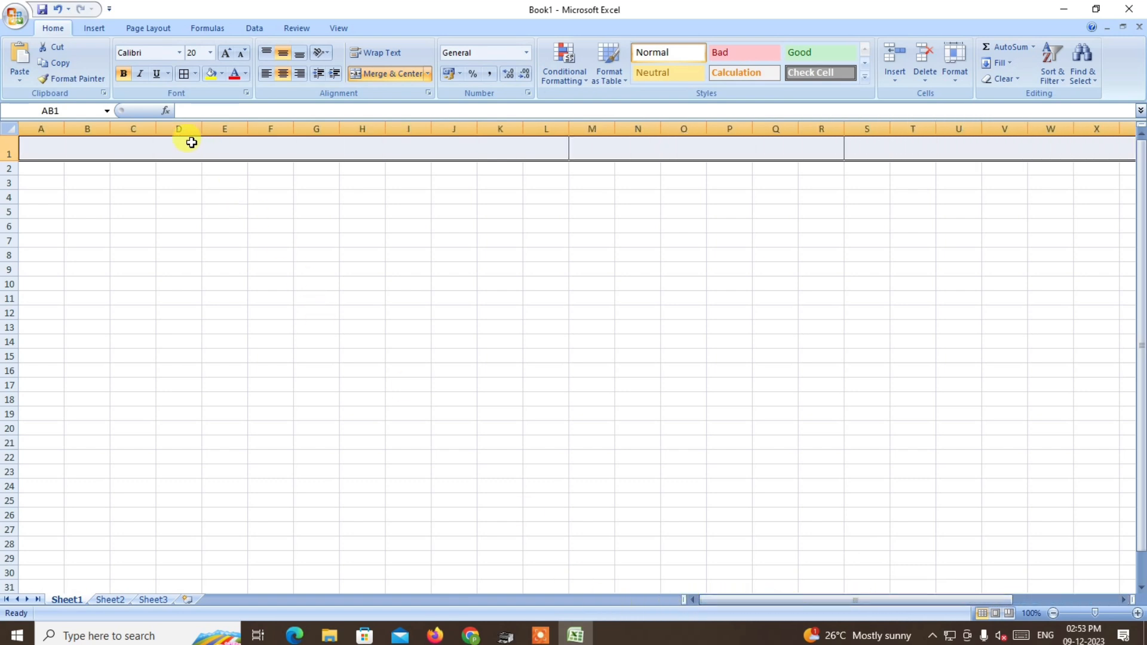
left_click(156, 146)
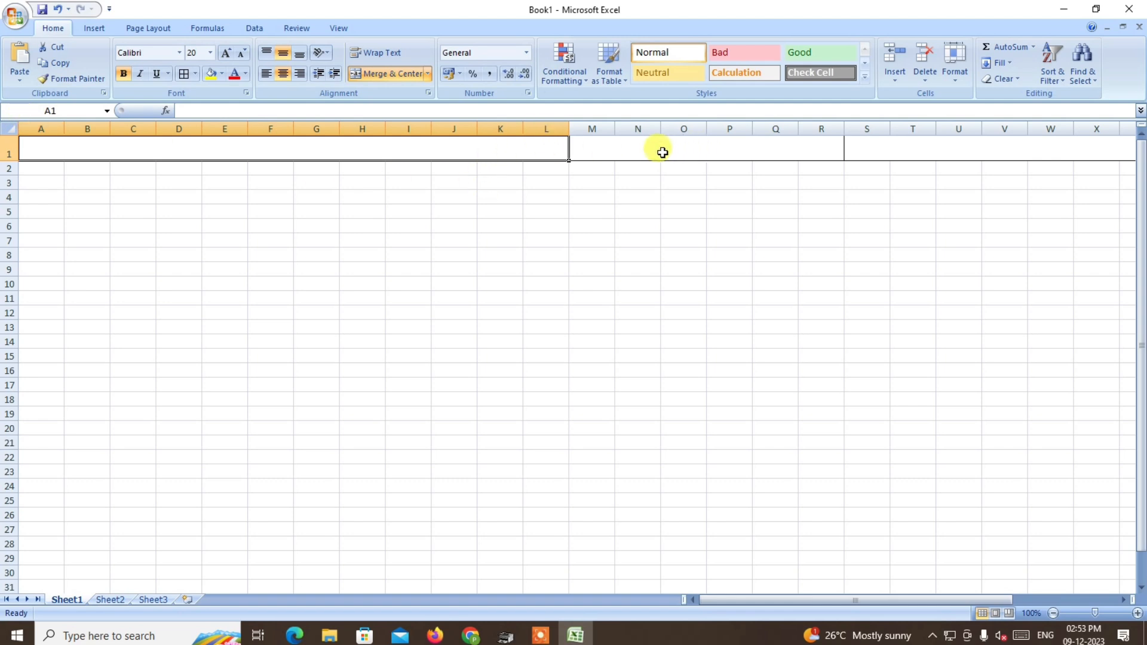
left_click(618, 147)
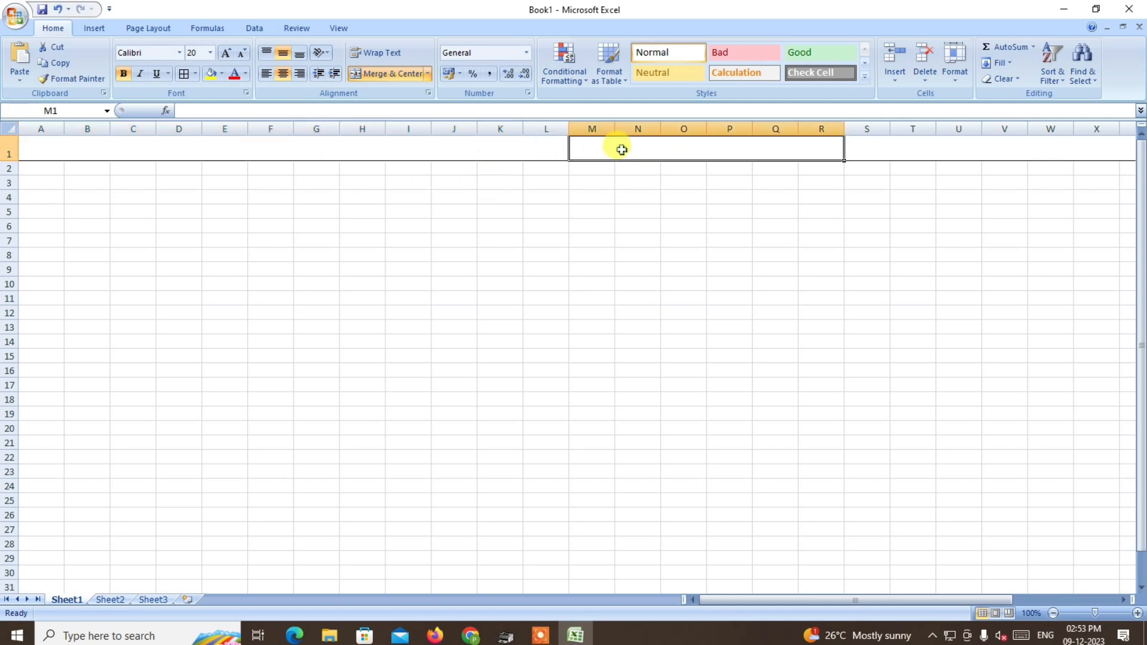
left_click(893, 149)
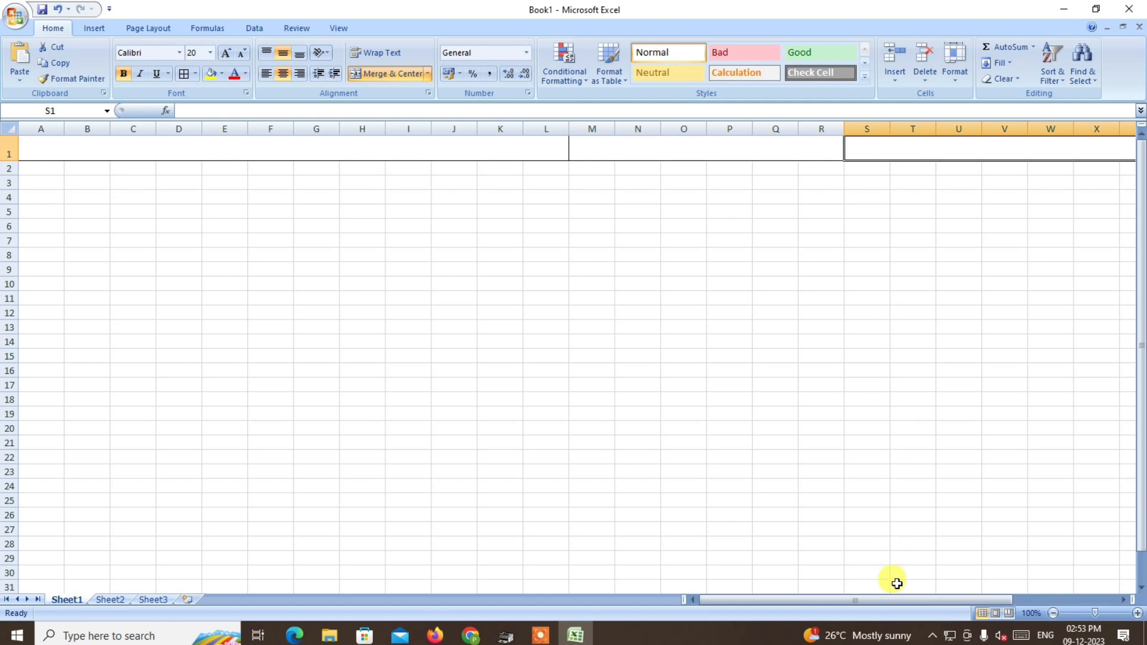
left_click_drag(884, 600, 969, 599)
left_click(896, 141)
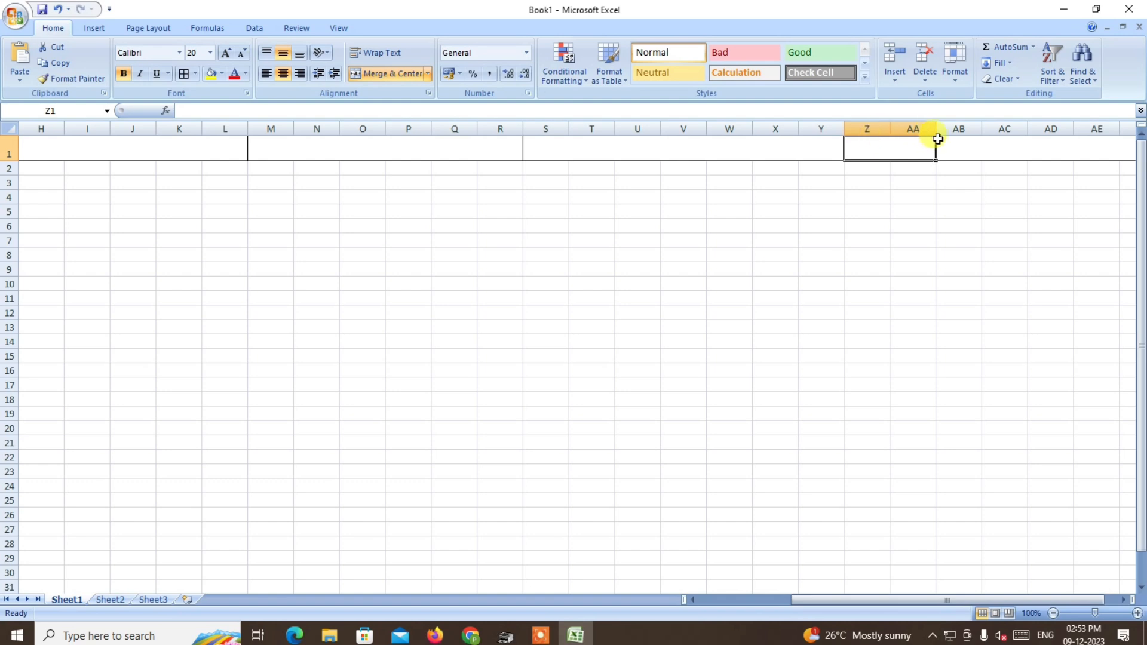
left_click_drag(980, 598, 1068, 592)
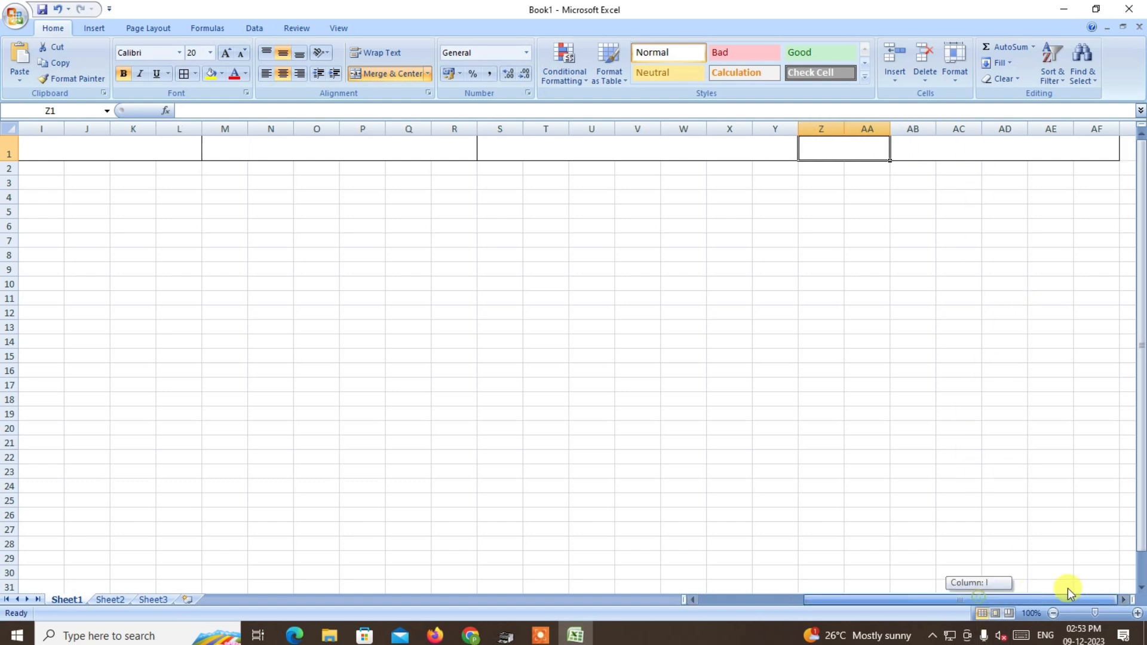
left_click(978, 147)
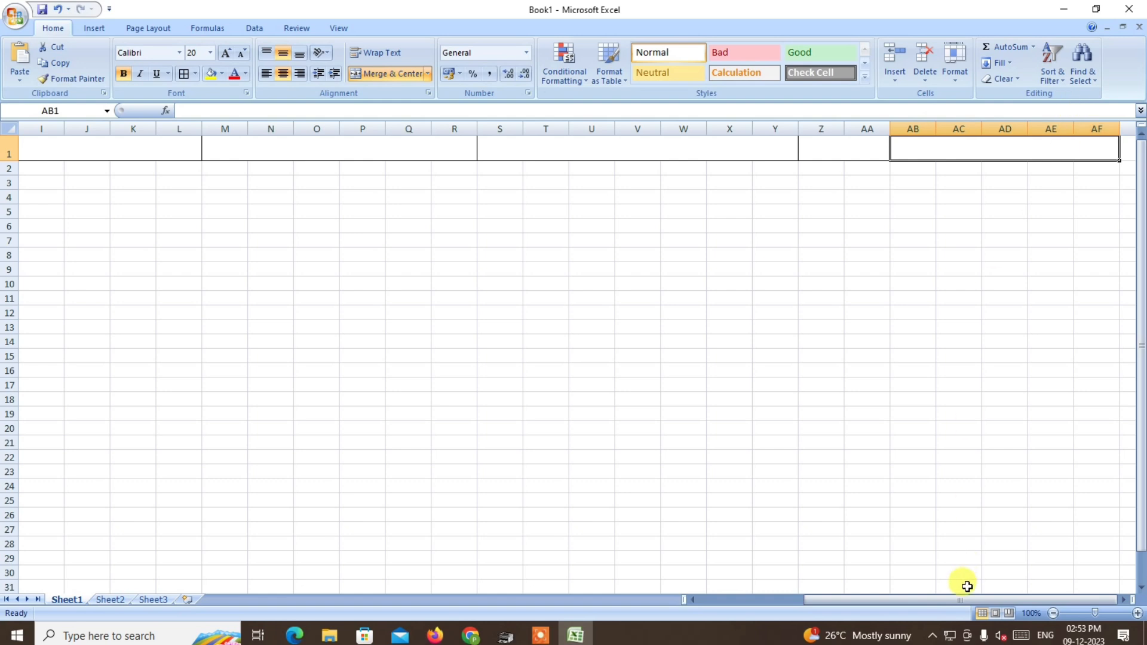
left_click_drag(962, 599, 722, 607)
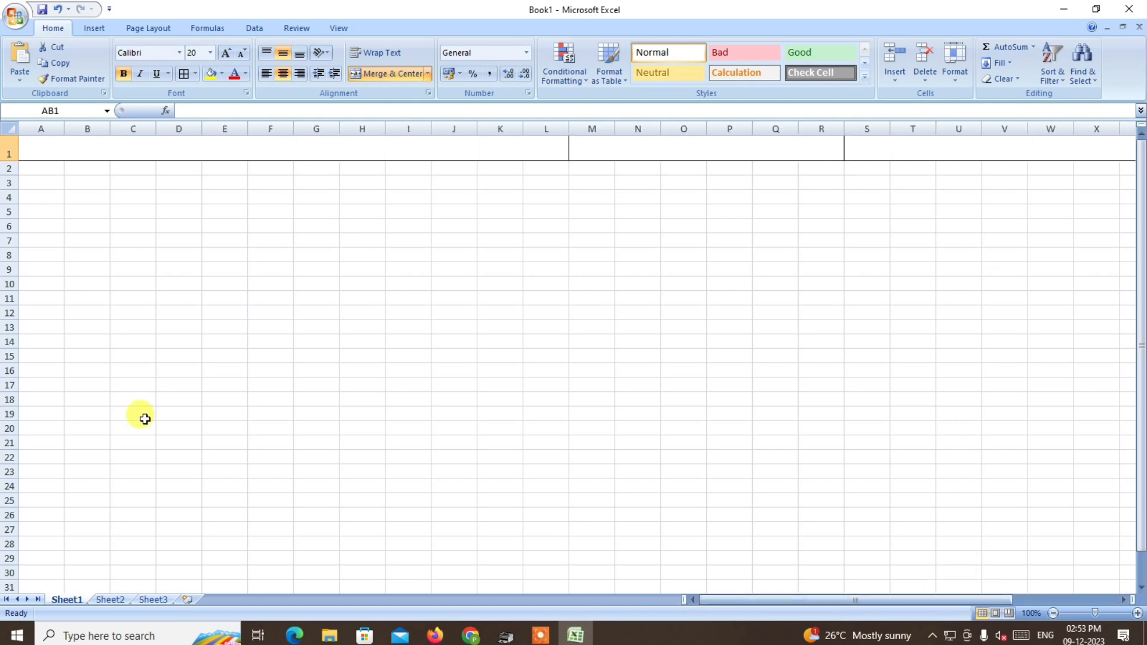
left_click(133, 149)
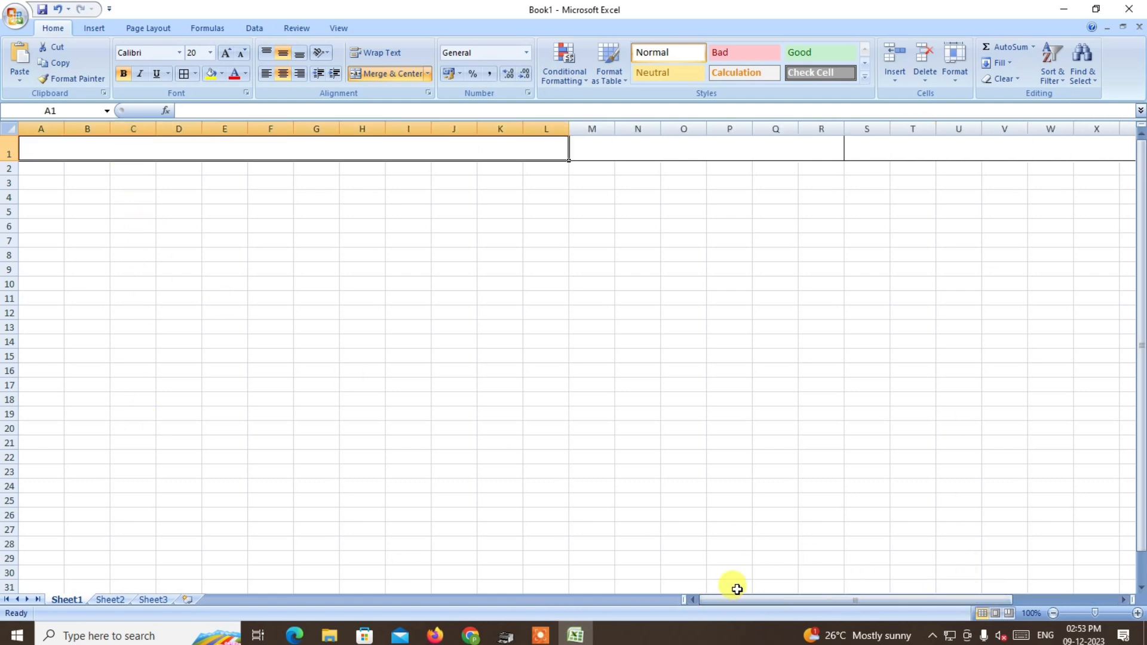
Enter the title MONTHELY PRODUCTION REPORT in the merged header cell A1.
type("MON")
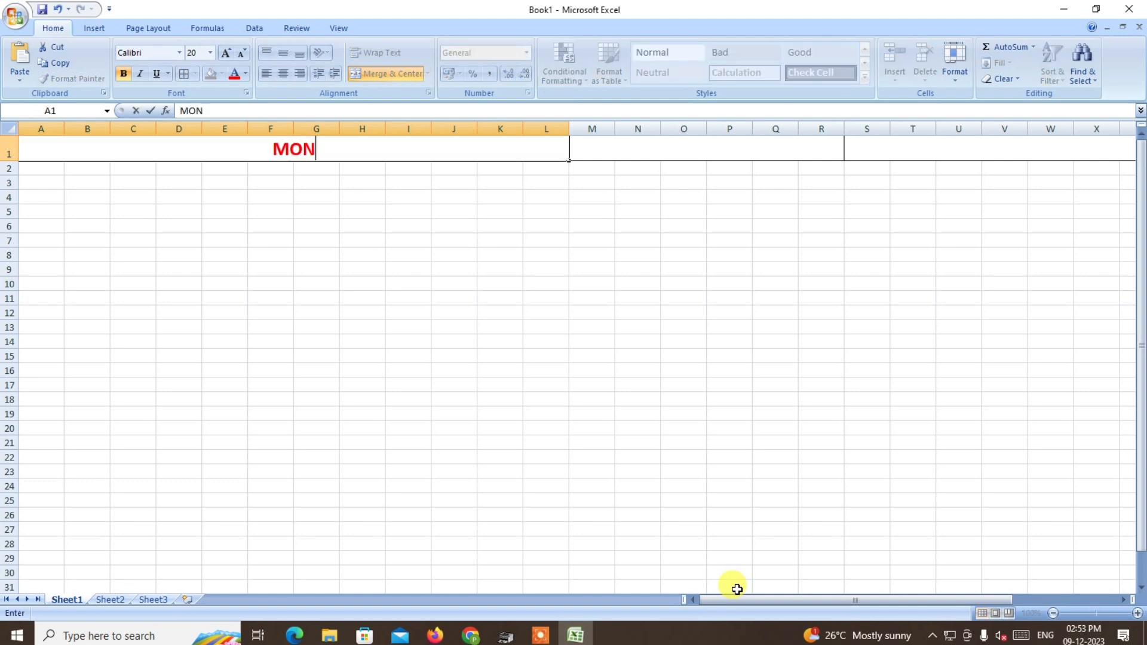
type("THELY")
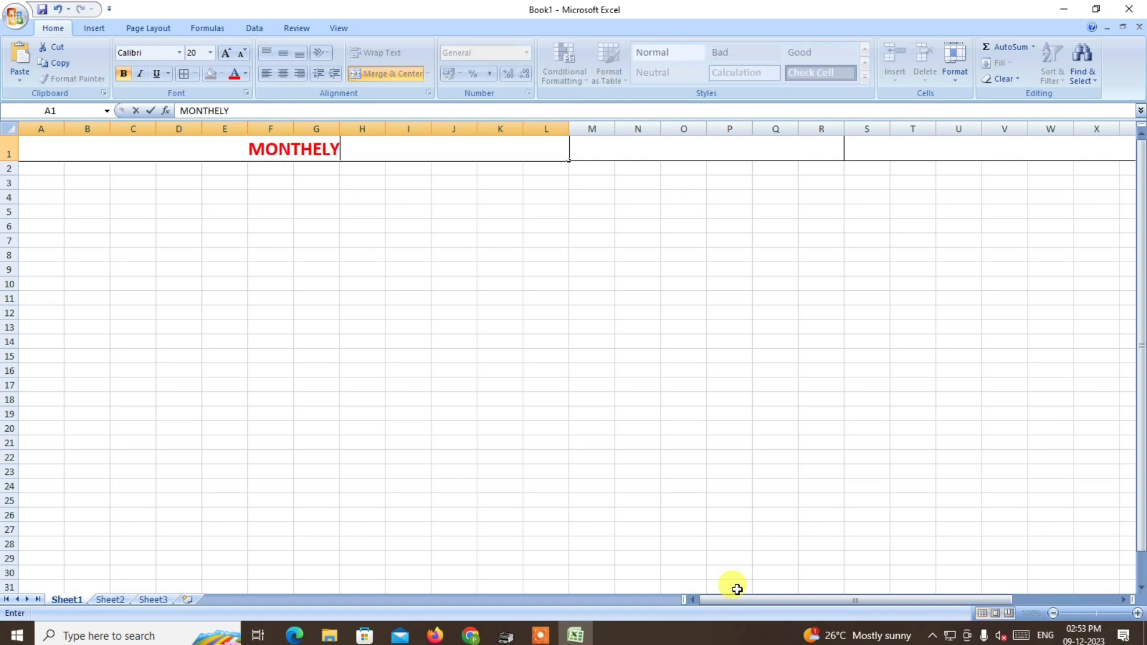
type(" PRODU")
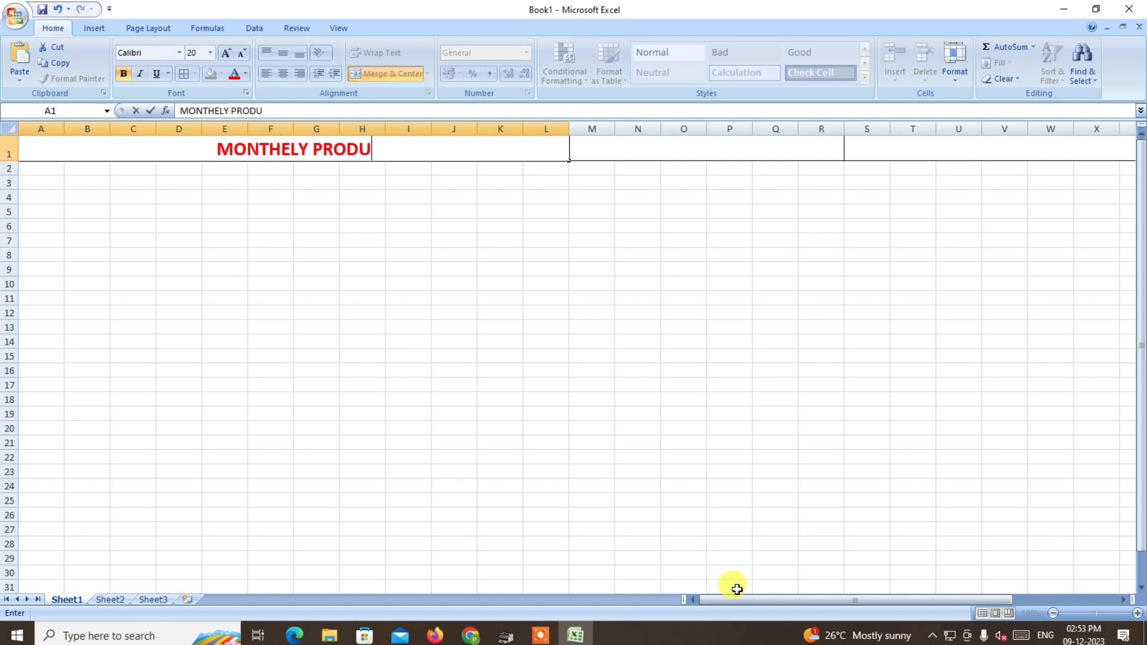
type("CT")
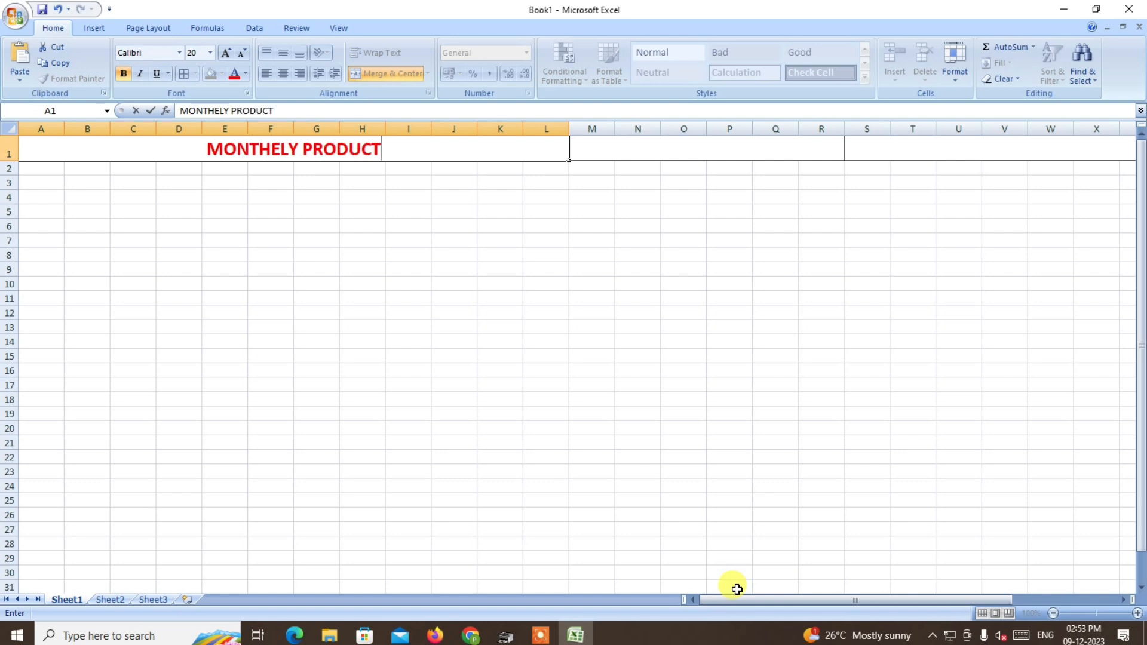
type("ION REPORT")
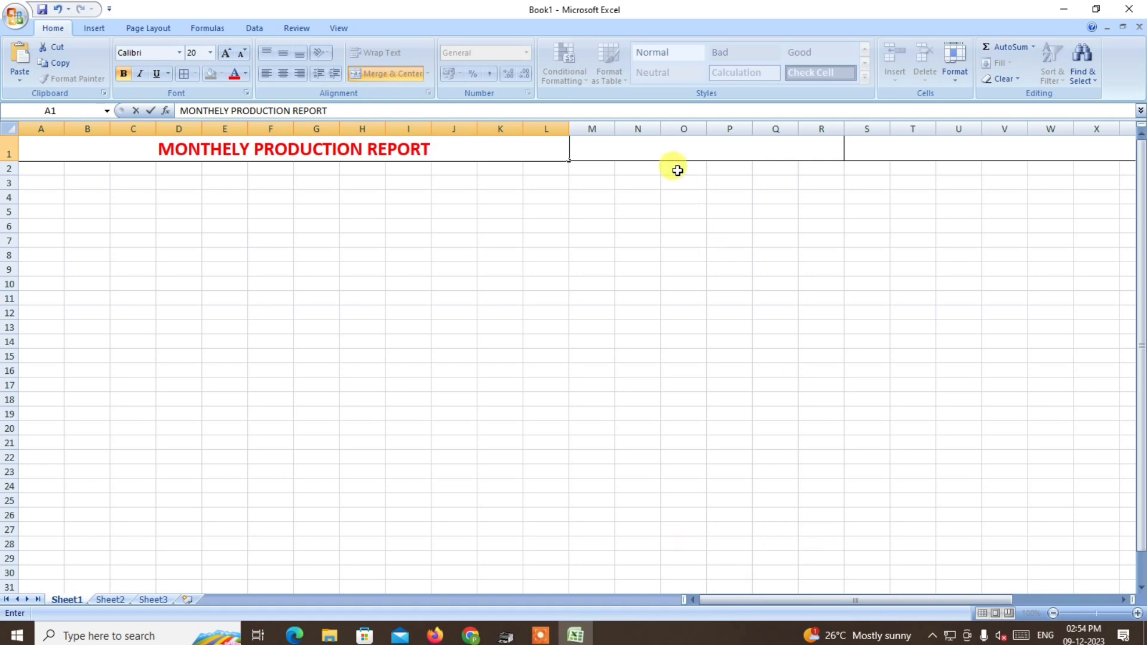
left_click(671, 136)
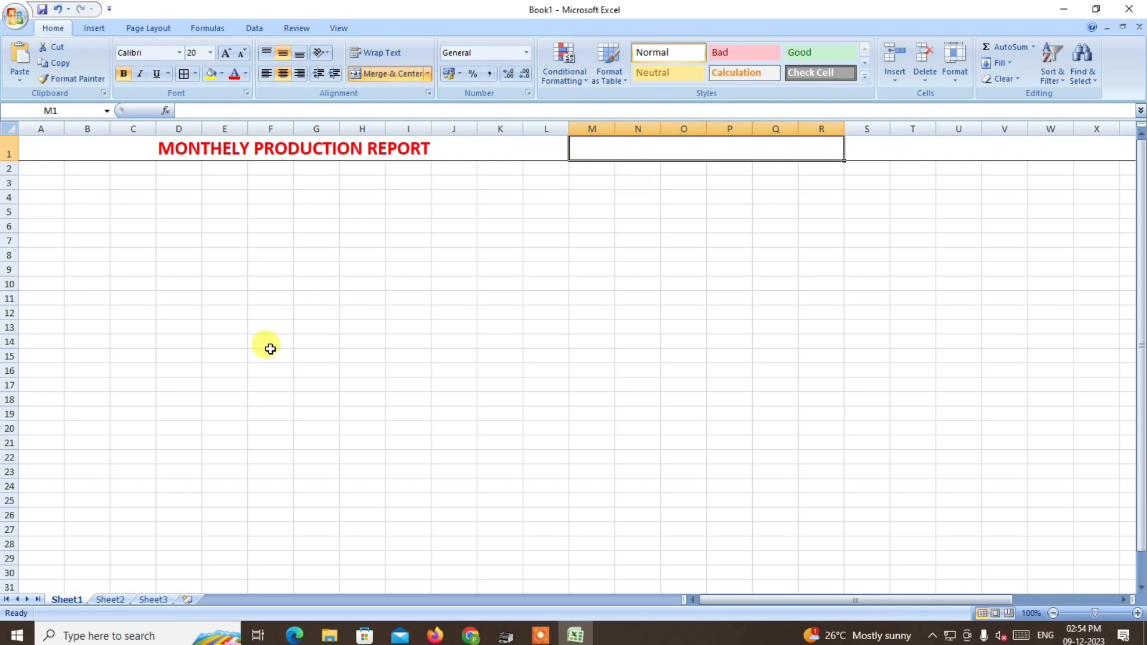
On Sheet2, enter JANUARY in A1 and fill the month names down to DECEMBER in A12.
left_click(109, 600)
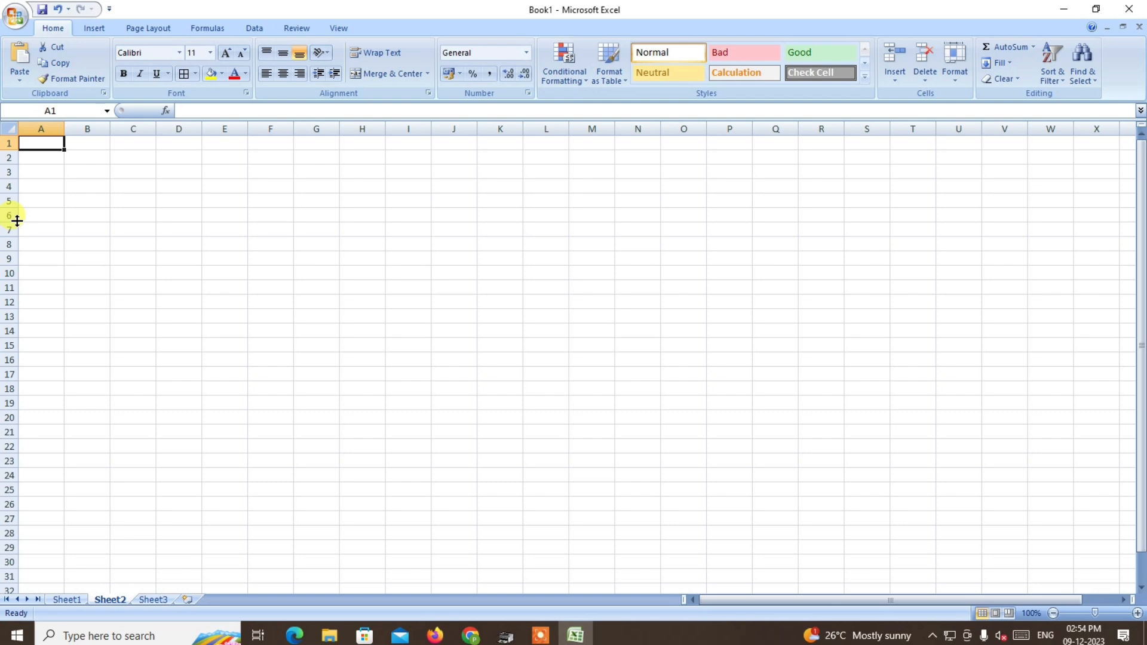
type("JANUARY")
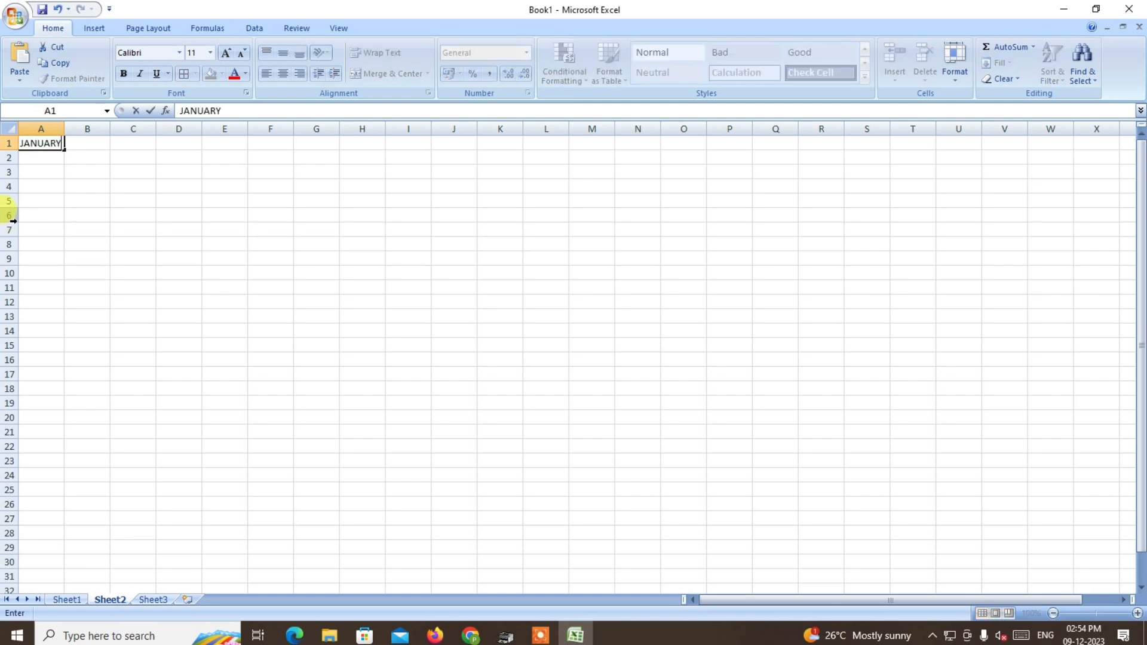
left_click(76, 200)
left_click(40, 145)
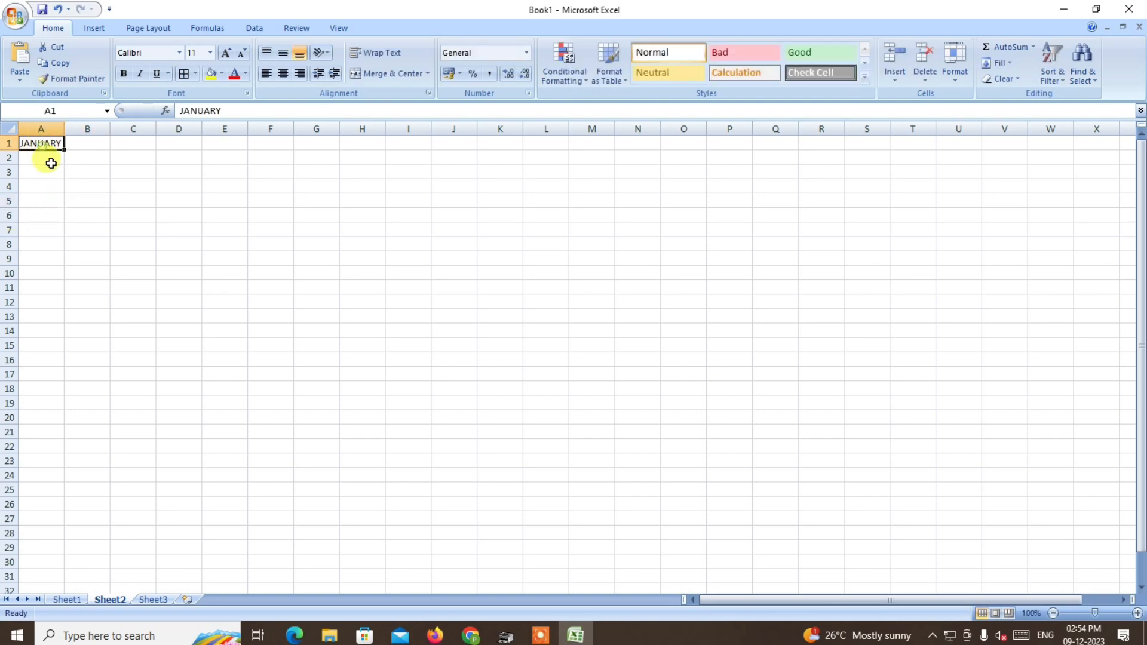
left_click_drag(65, 151, 70, 304)
Widen column A to fit the month names and name the range A1:A12 MONTH.
left_click_drag(68, 131, 50, 297)
left_click(97, 314)
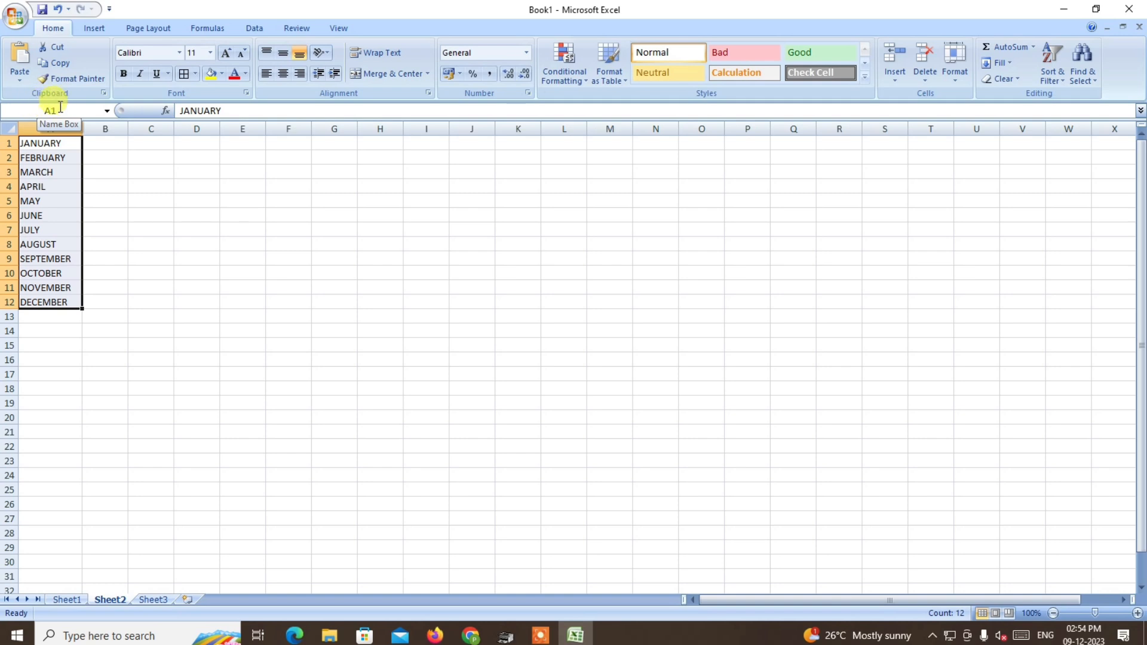
left_click(58, 110)
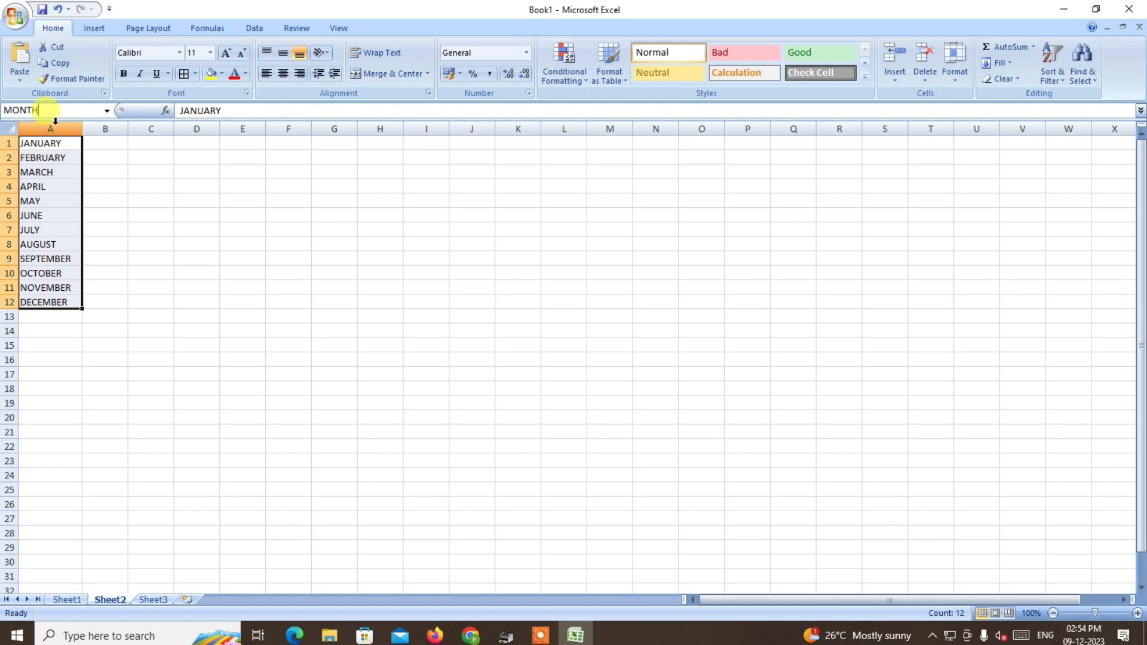
key("Return")
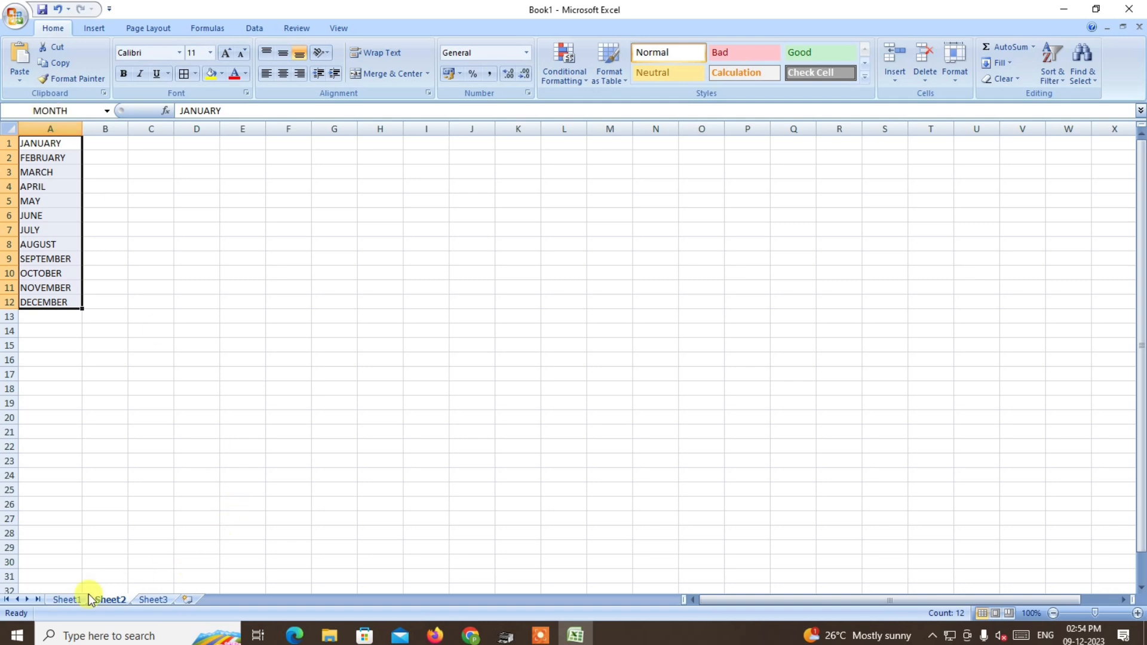
Add a List data validation with source =MONTH to M1 on Sheet1 and choose JANUARY from its drop-down.
left_click(67, 599)
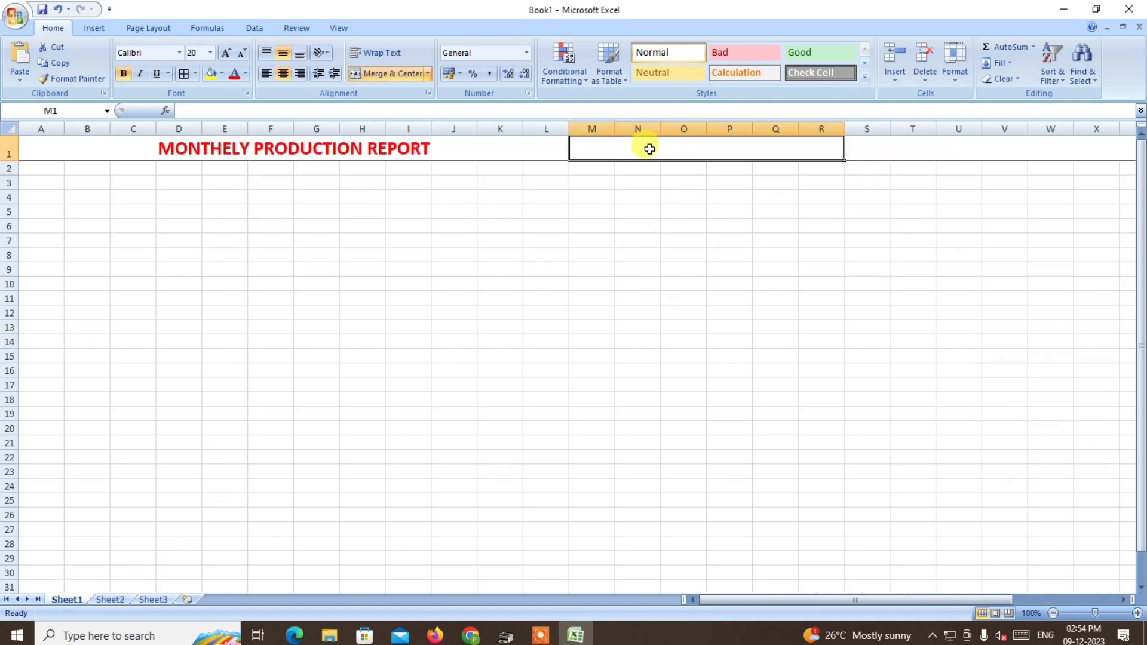
left_click(254, 28)
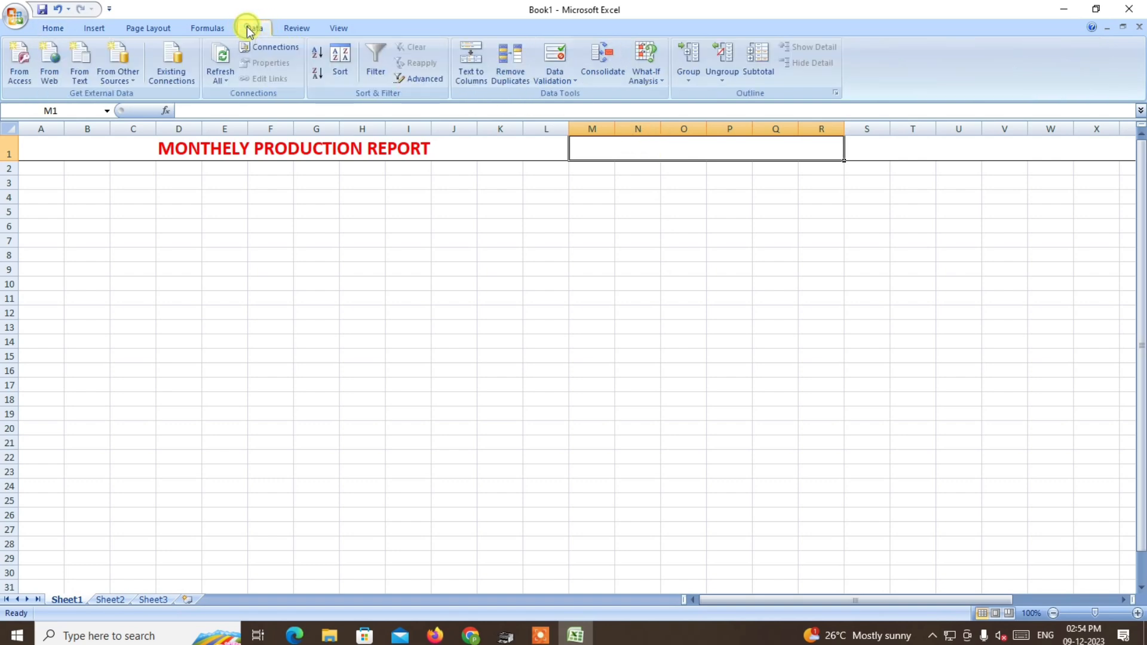
left_click(572, 81)
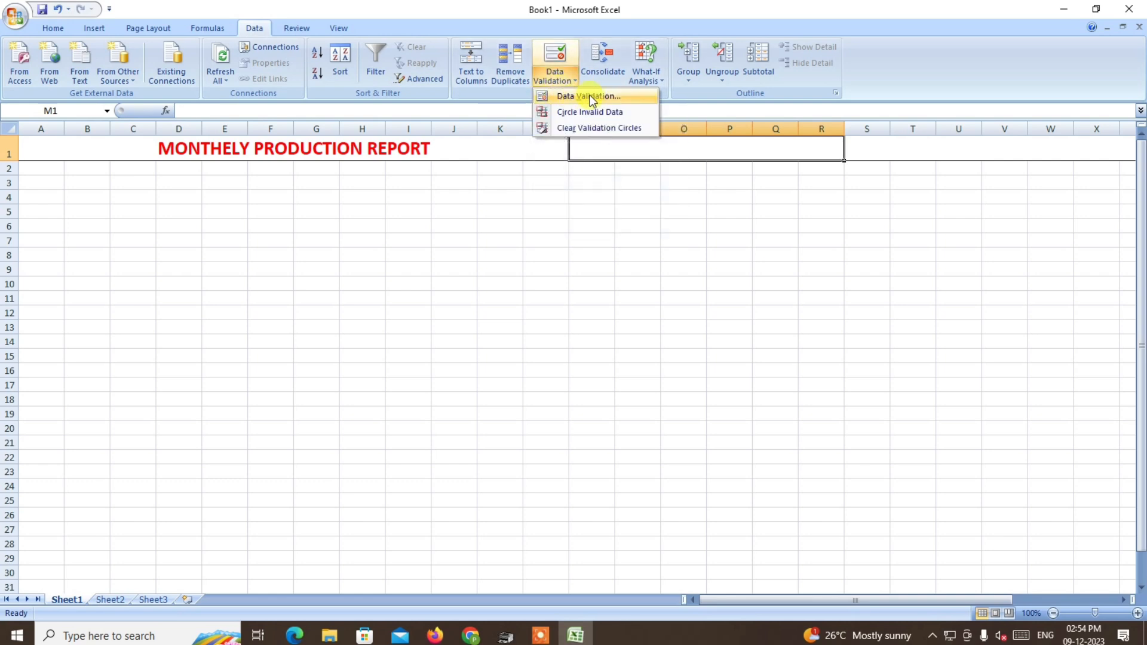
left_click(583, 95)
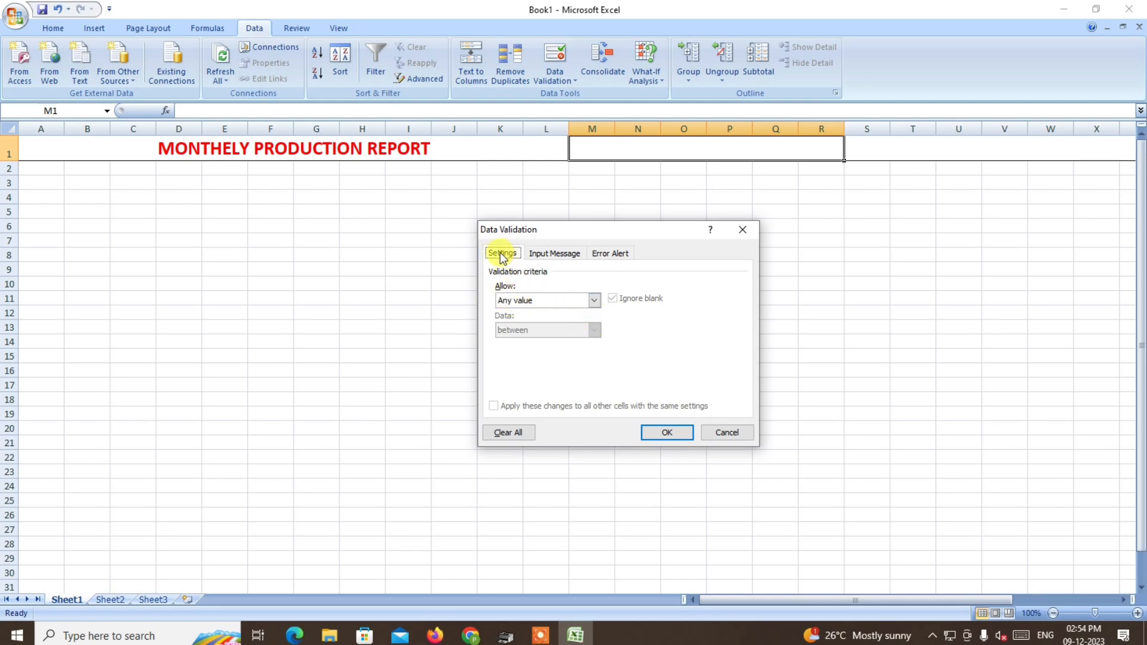
left_click(523, 302)
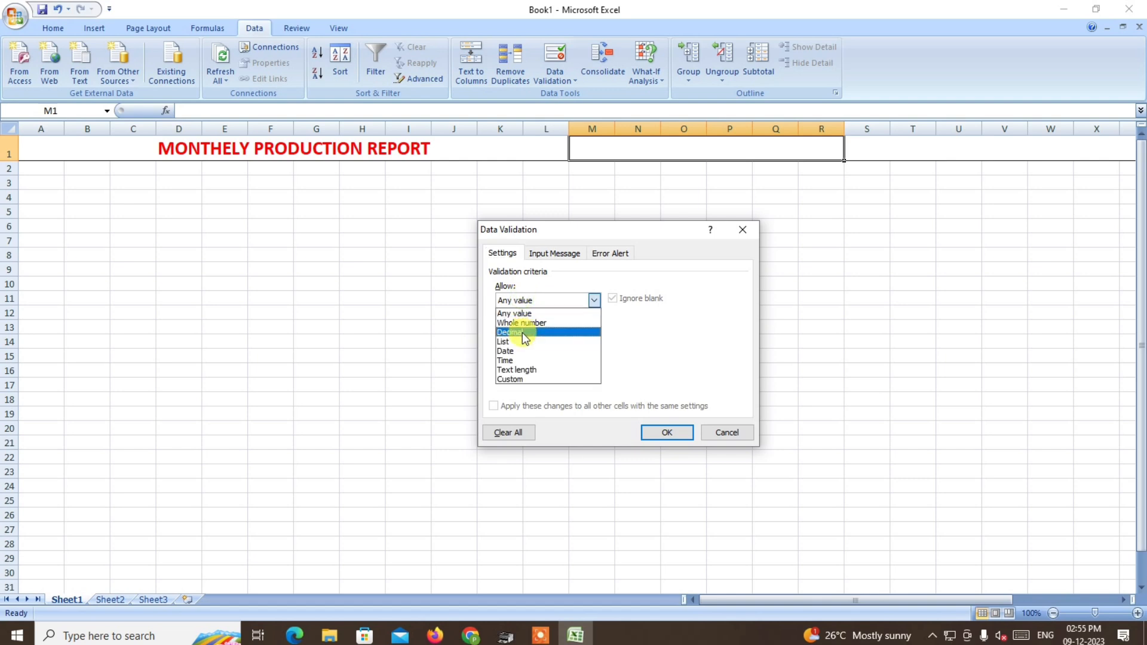
left_click(520, 340)
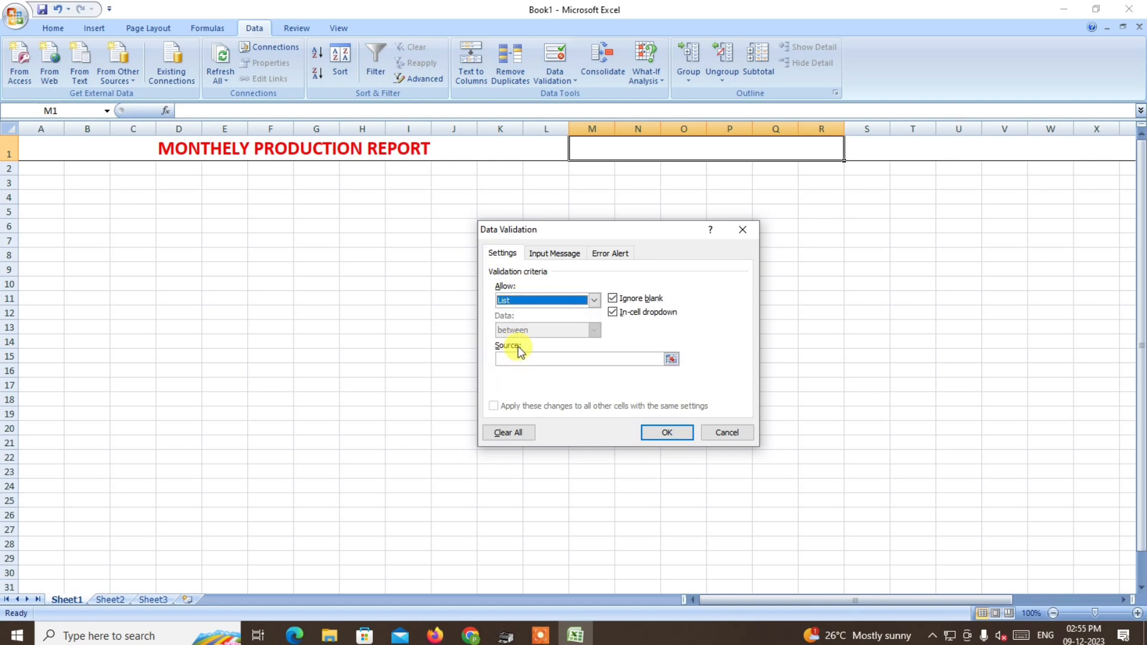
left_click(502, 357)
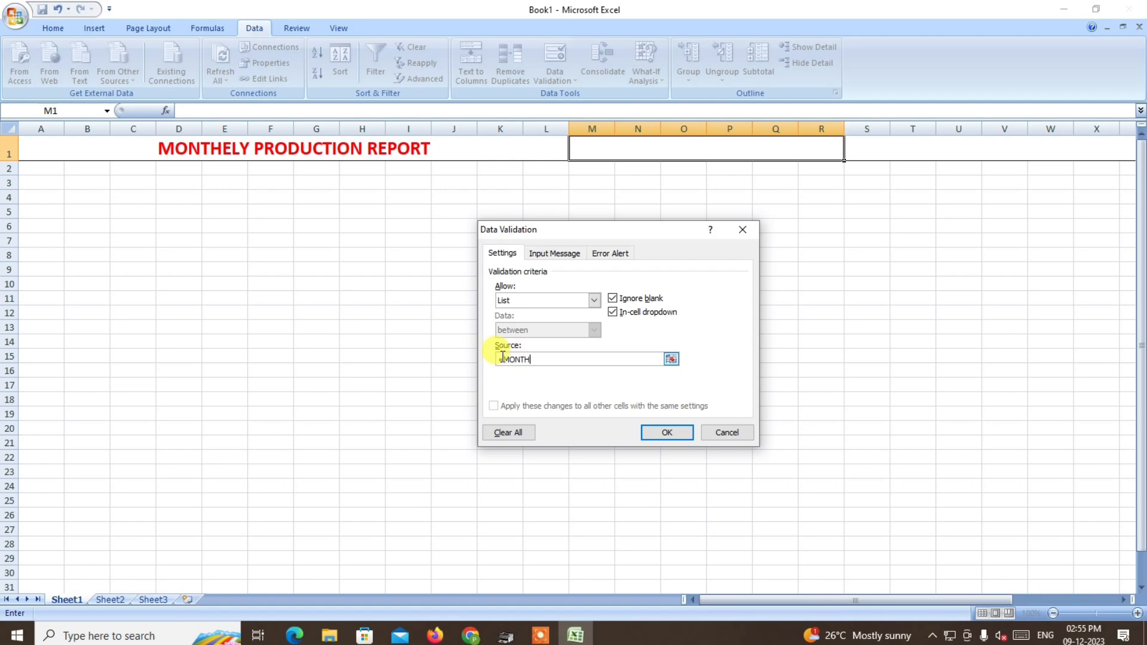
type("=MONTH")
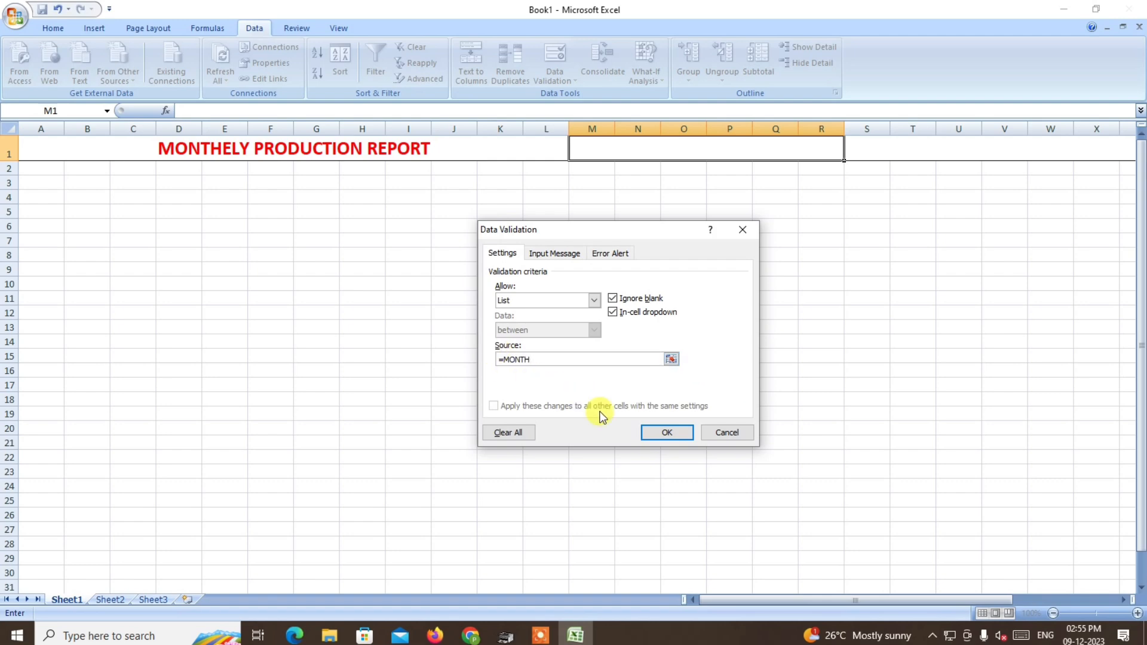
left_click(668, 432)
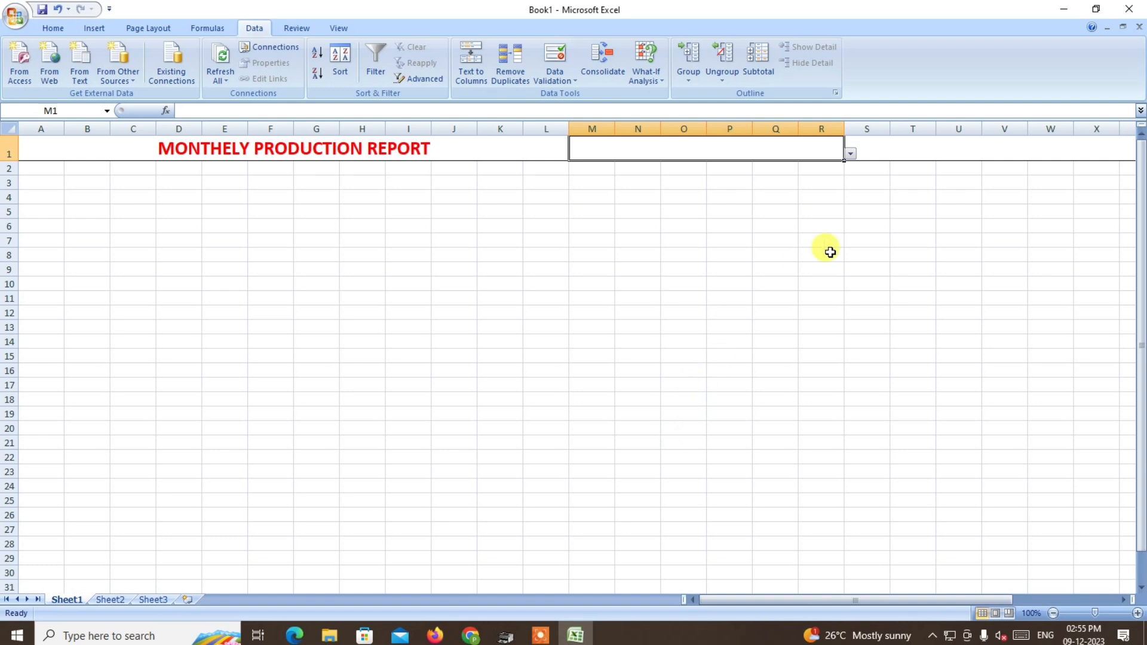
left_click(850, 155)
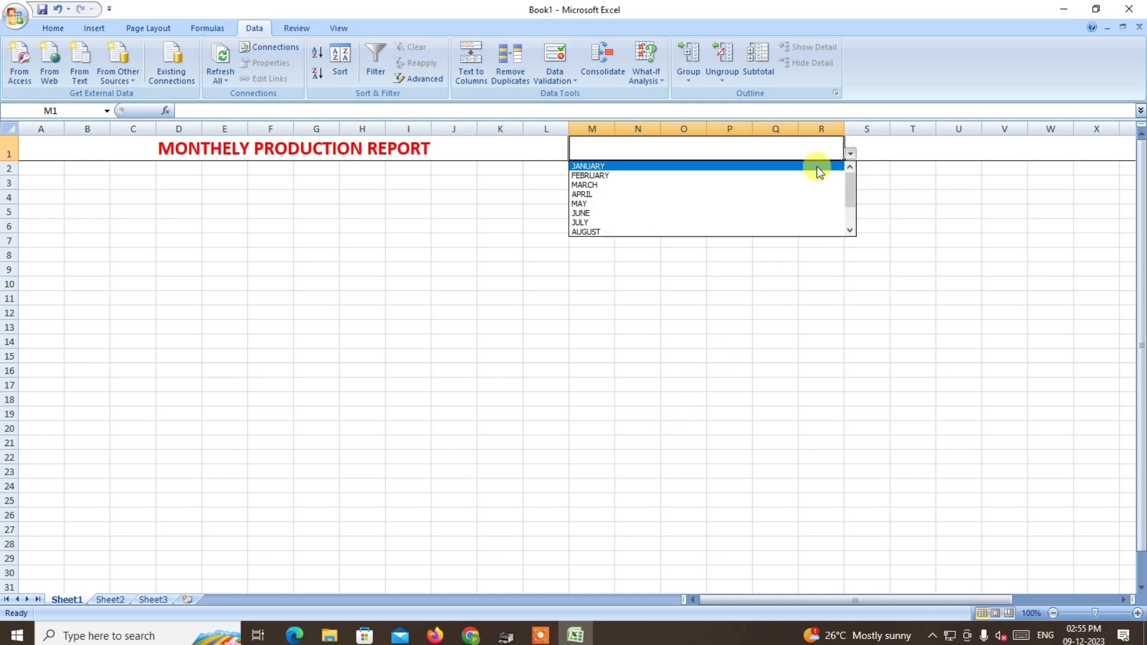
left_click(715, 164)
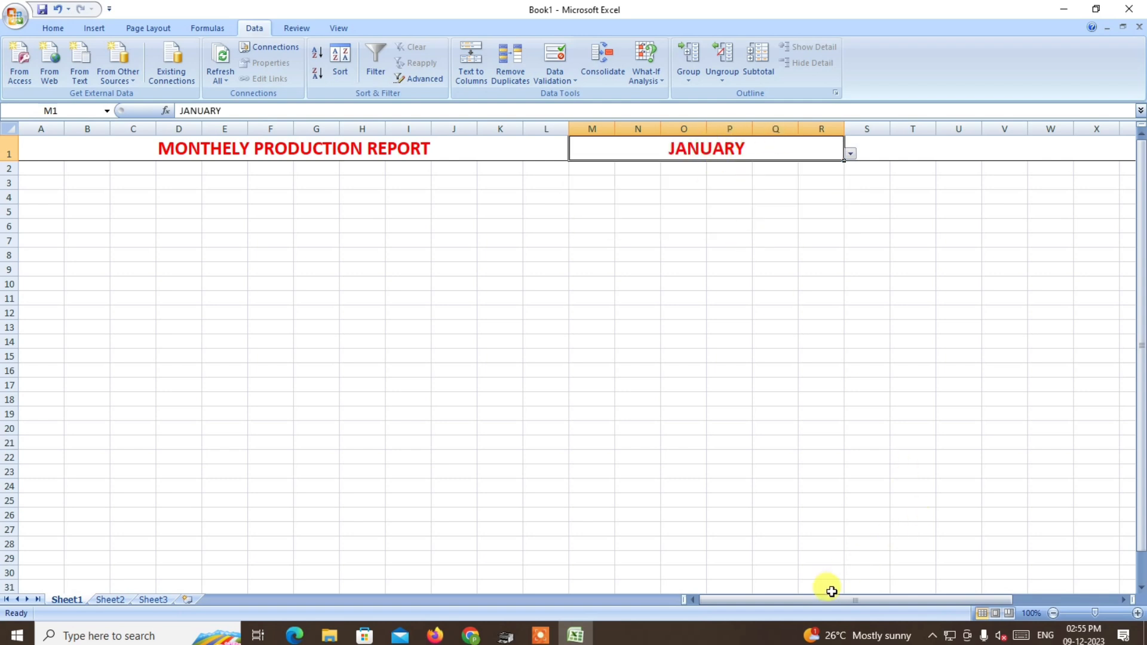
Enter the formula =DATEVALUE("1"&M1) in the merged header cell S1.
left_click_drag(830, 599, 920, 595)
left_click(634, 147)
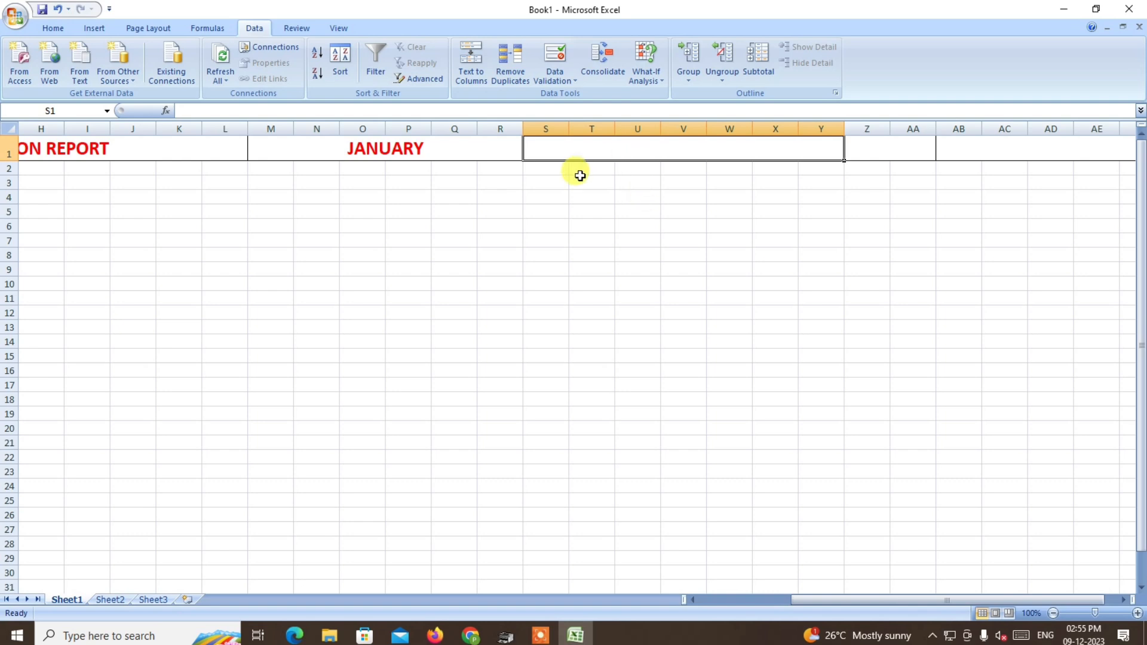
type("=")
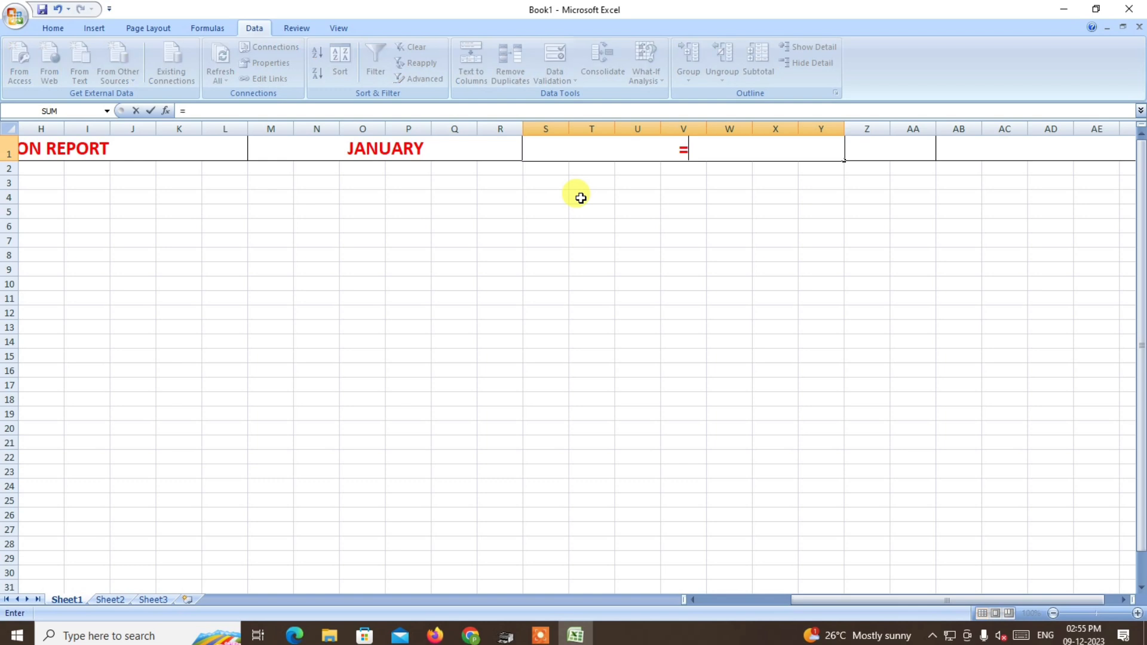
type("DAT")
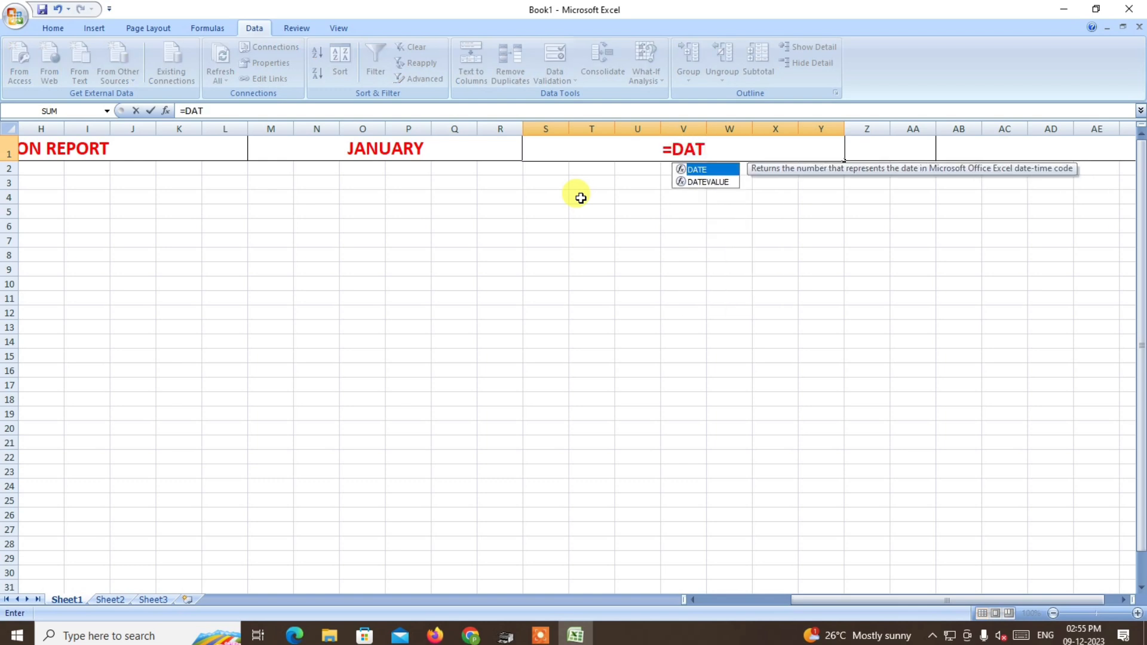
key("Down")
key("Tab")
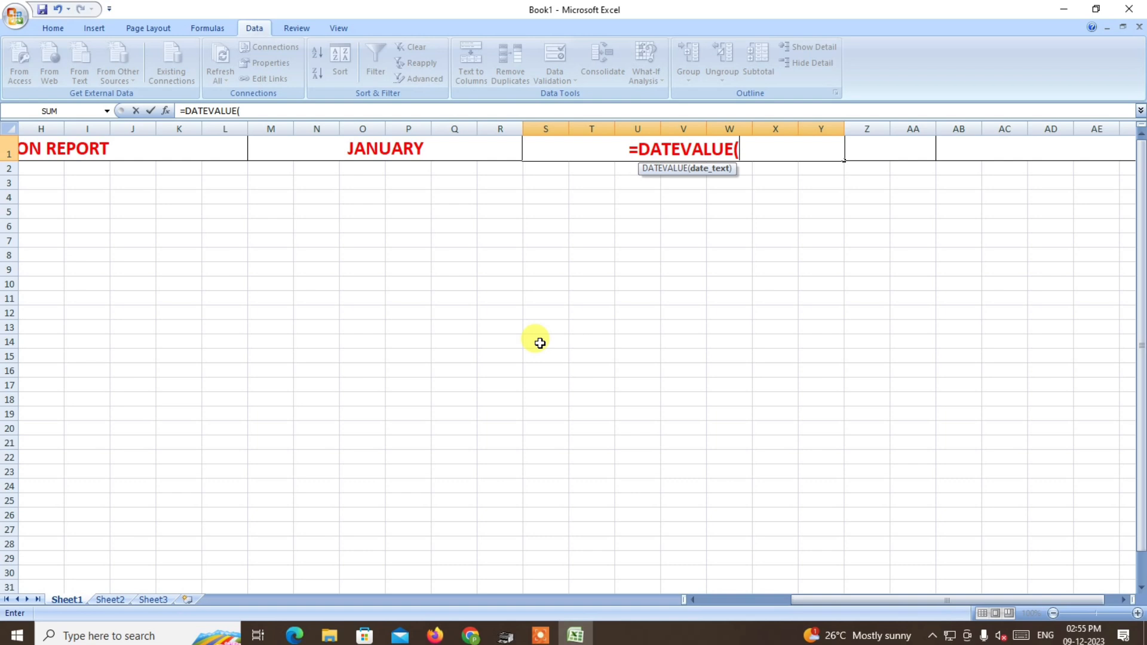
type("\"")
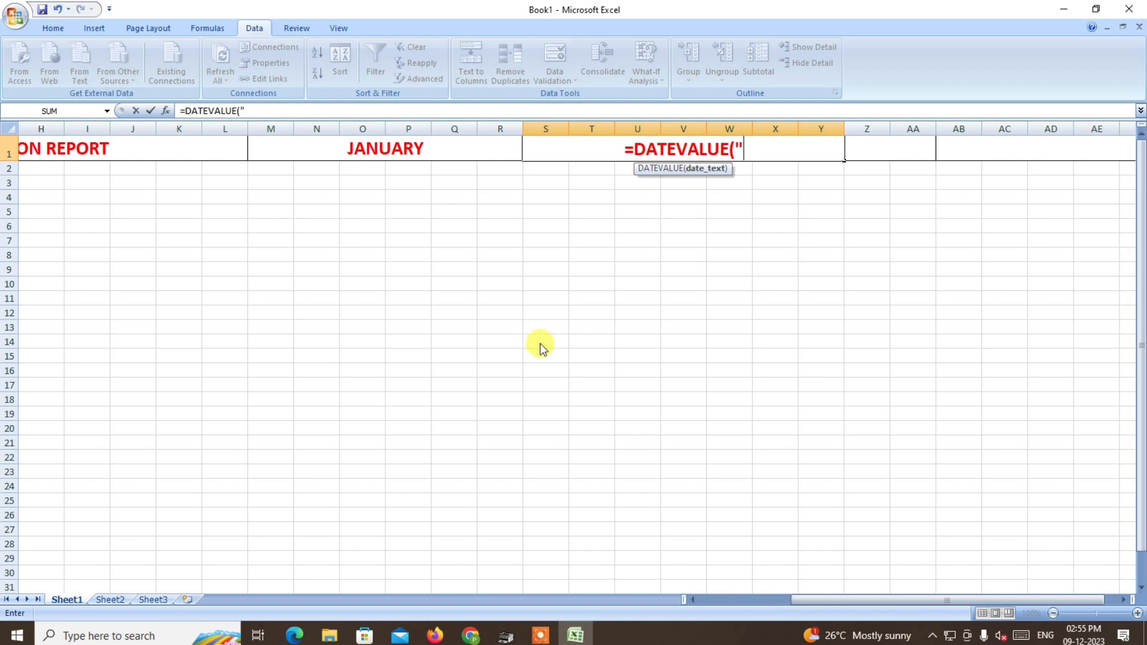
type("1\"")
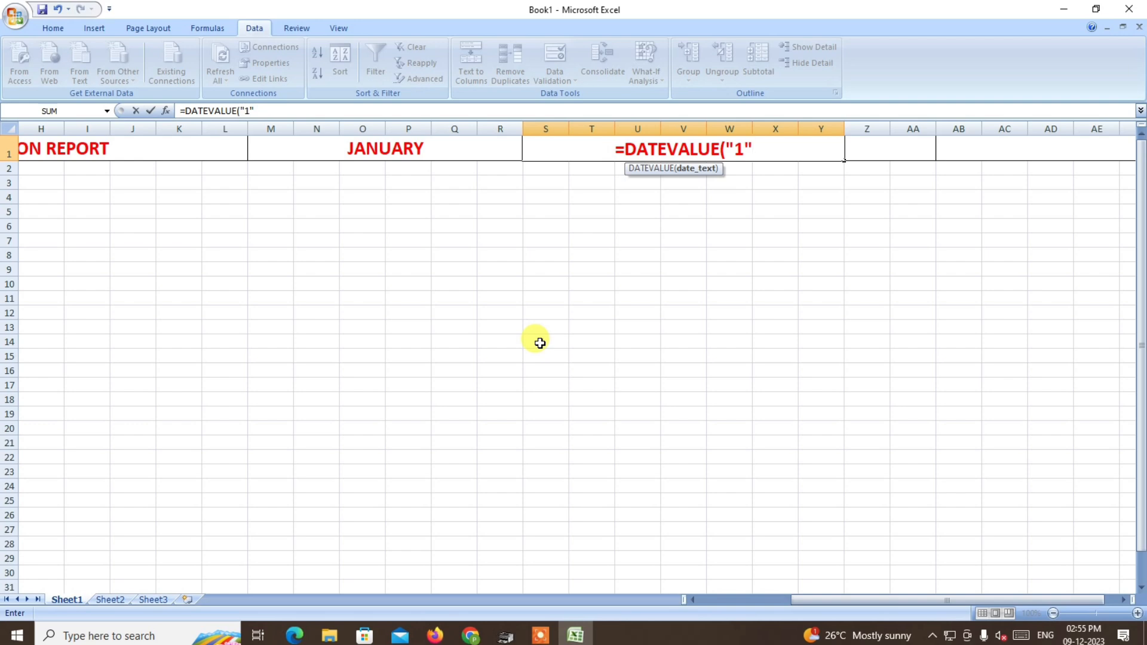
type("&")
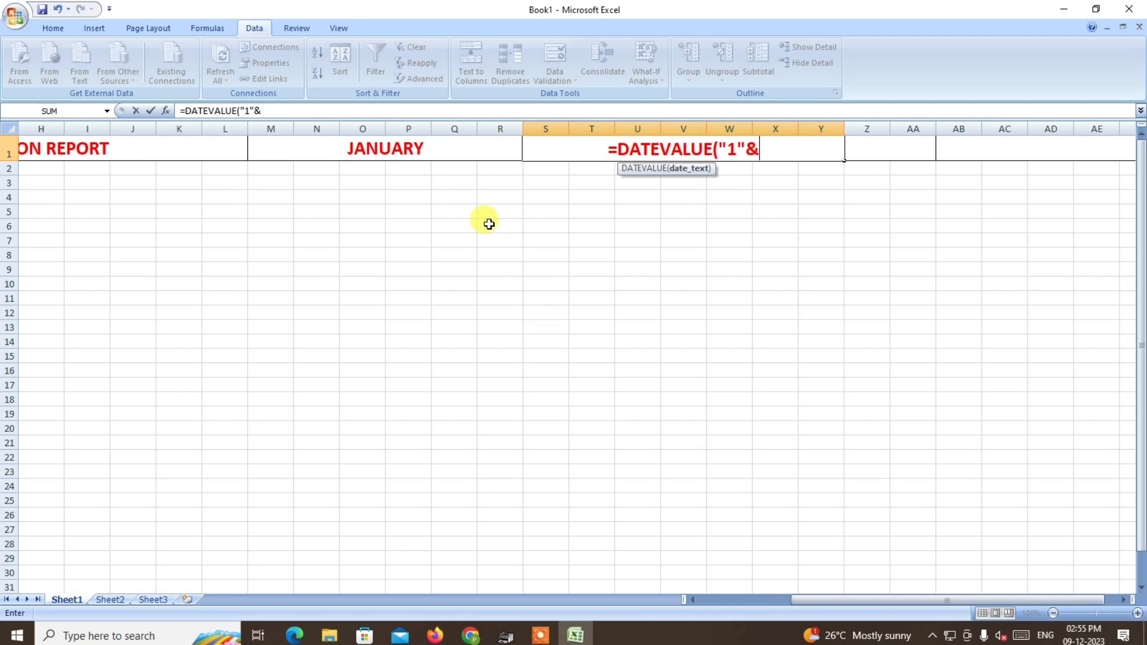
left_click(409, 149)
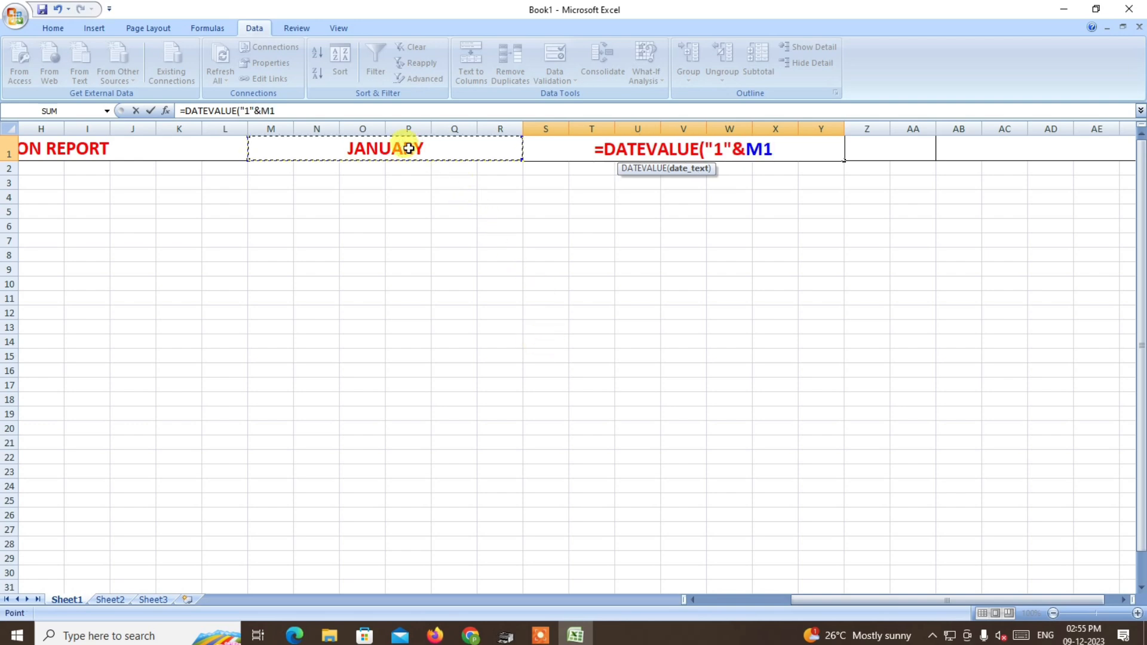
type(")")
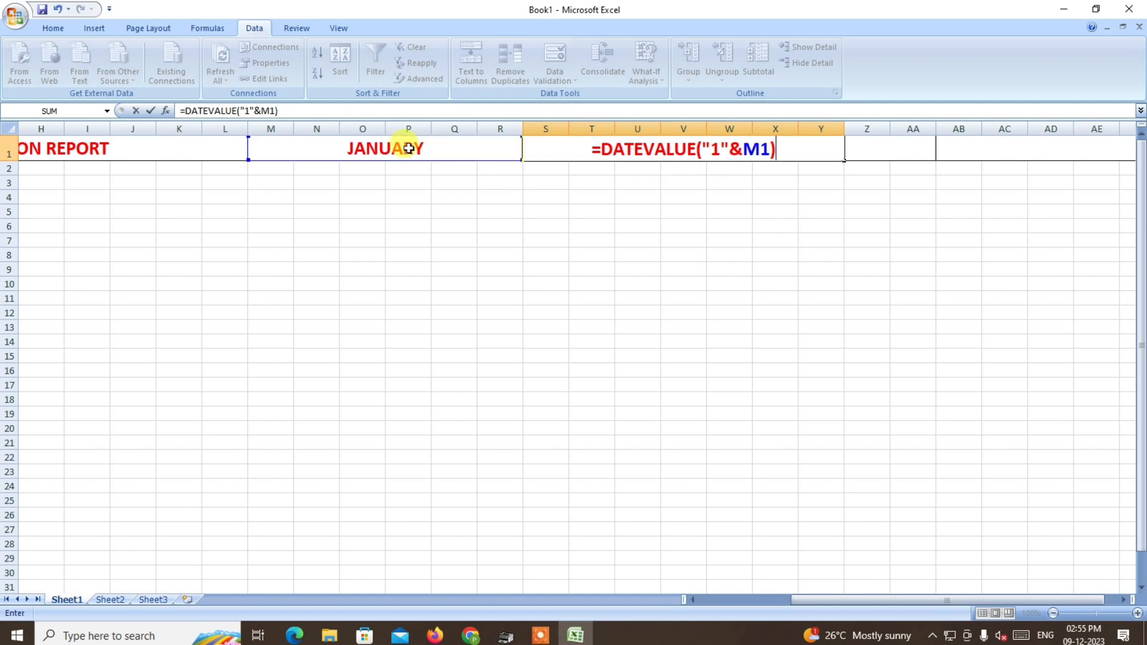
key("Return")
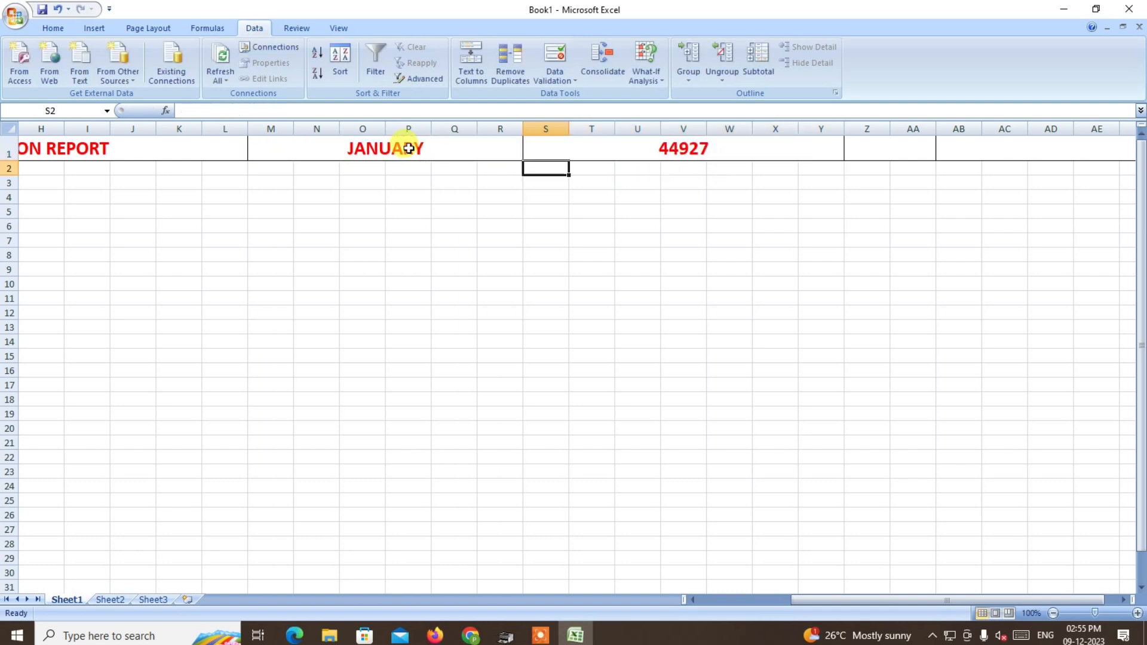
Format the start date in the merged header cell S1 as Short Date.
left_click(695, 149)
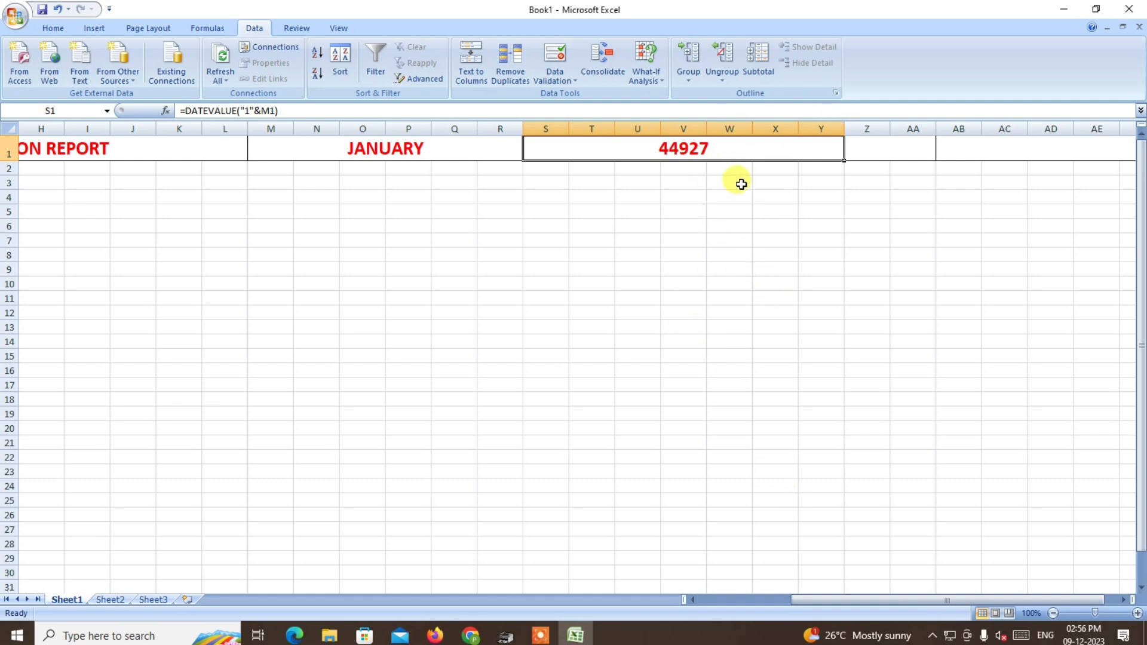
left_click(53, 27)
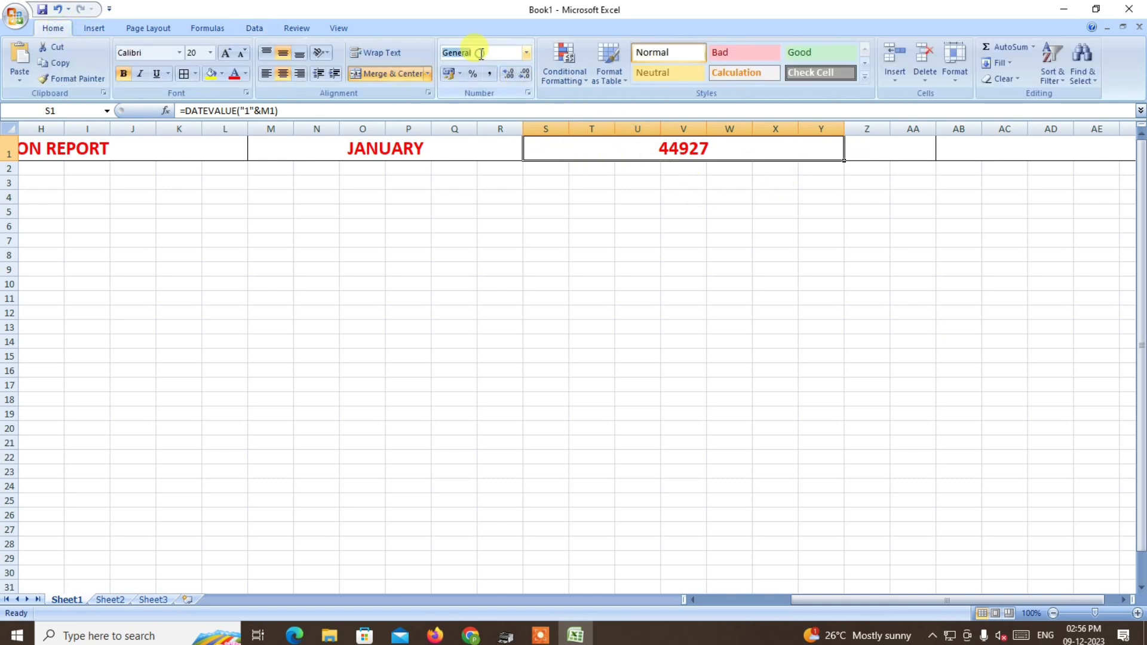
left_click(525, 53)
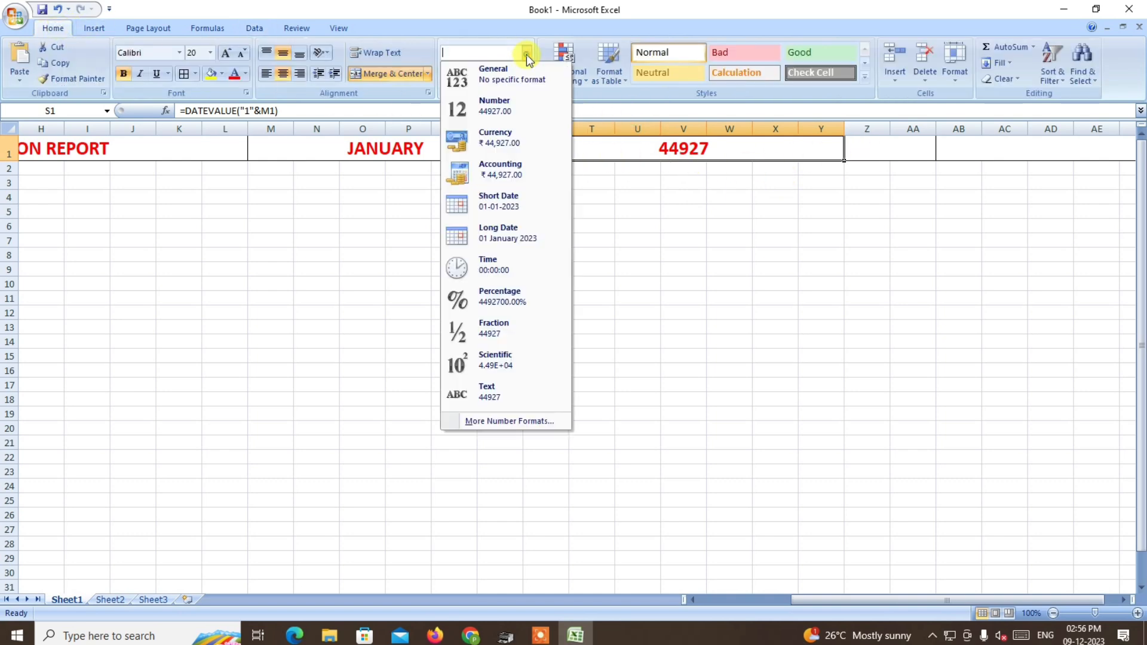
left_click(493, 202)
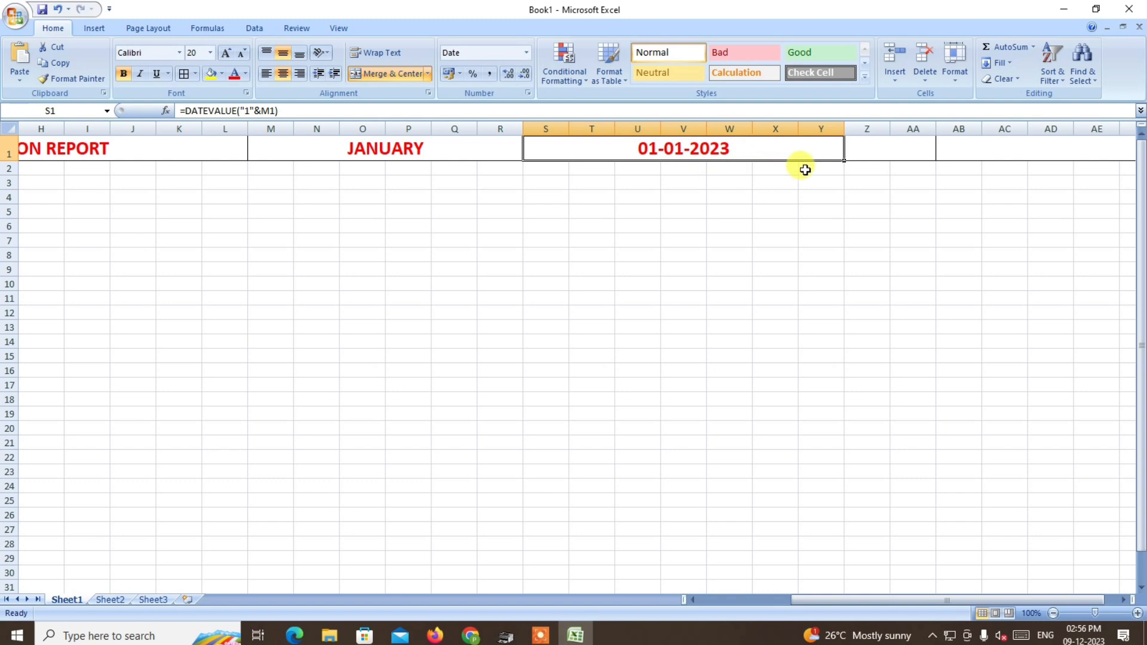
Enter TO in the merged header cell Z1.
left_click(890, 148)
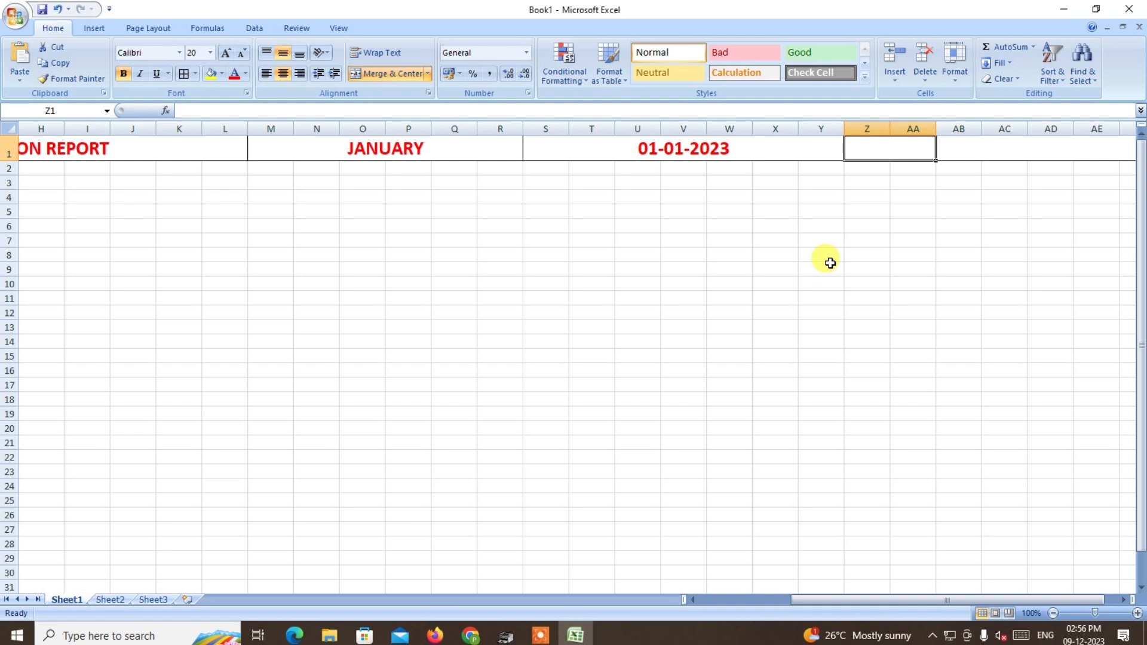
type("TO")
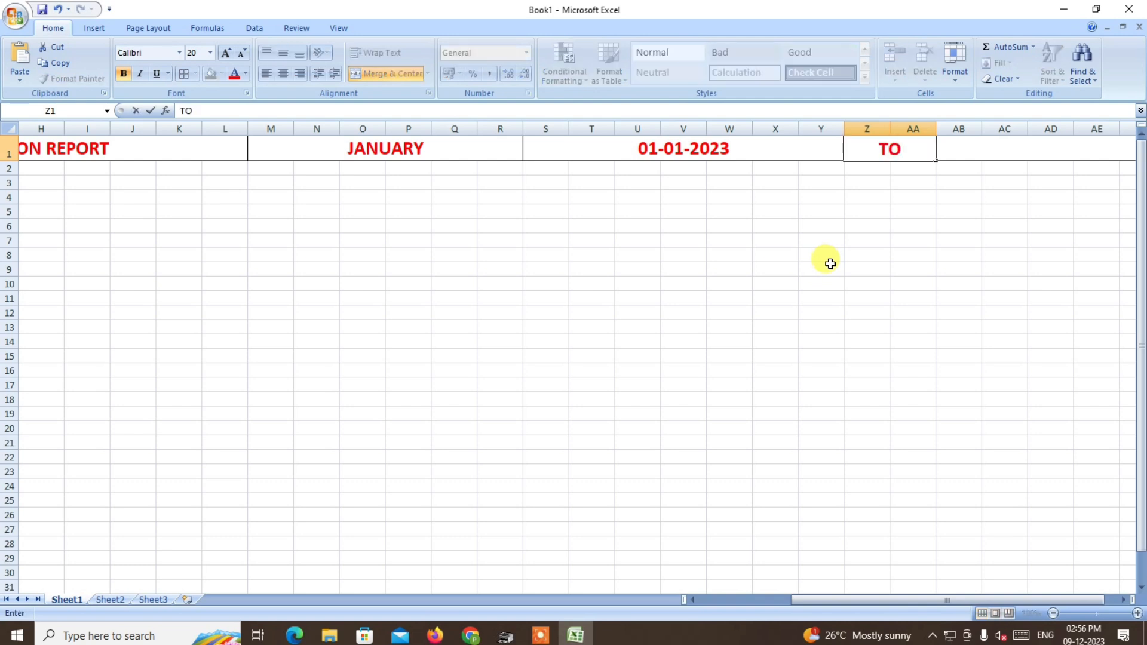
left_click_drag(961, 600, 976, 599)
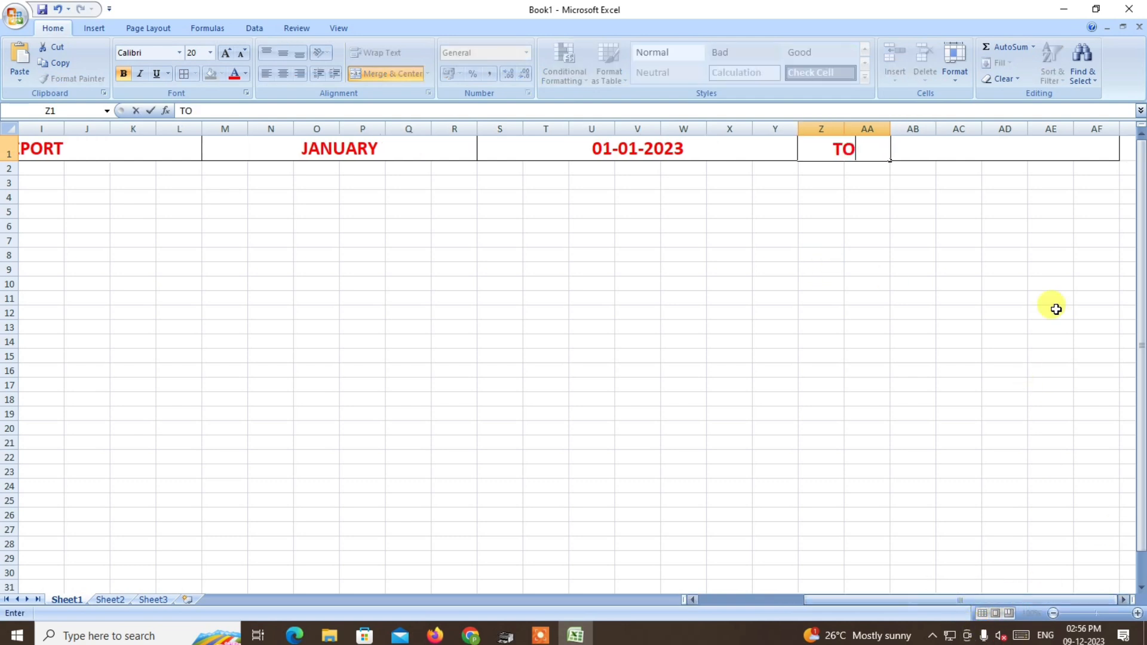
Enter the formula =EOMONTH(S1,0) in the merged header cell AB1.
left_click(993, 149)
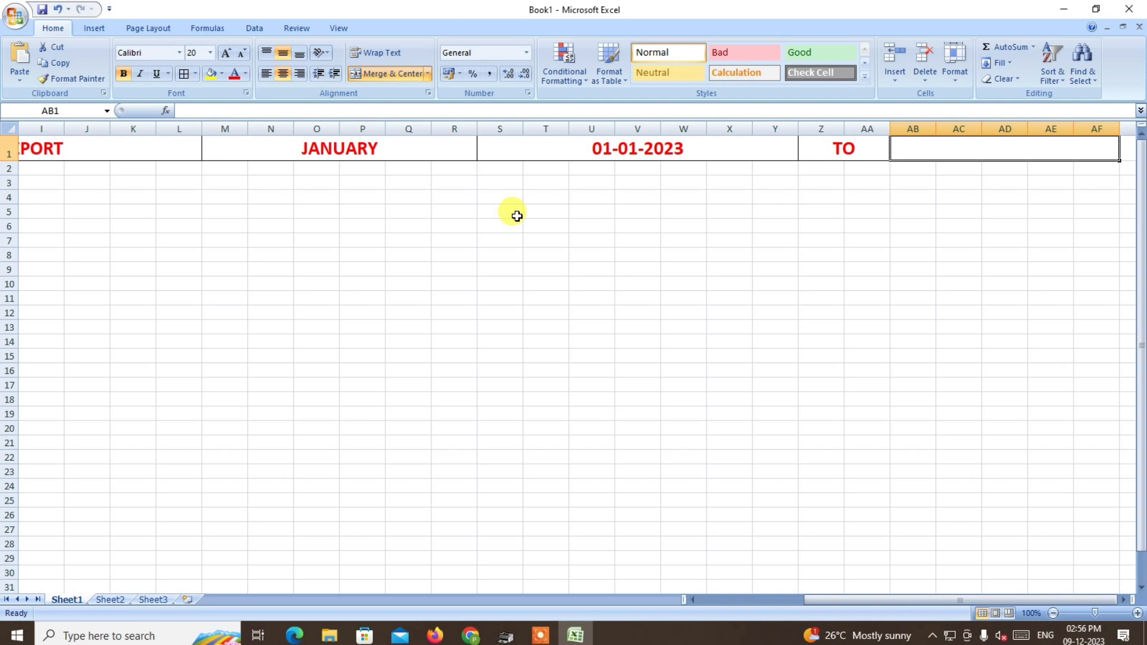
type("=EO")
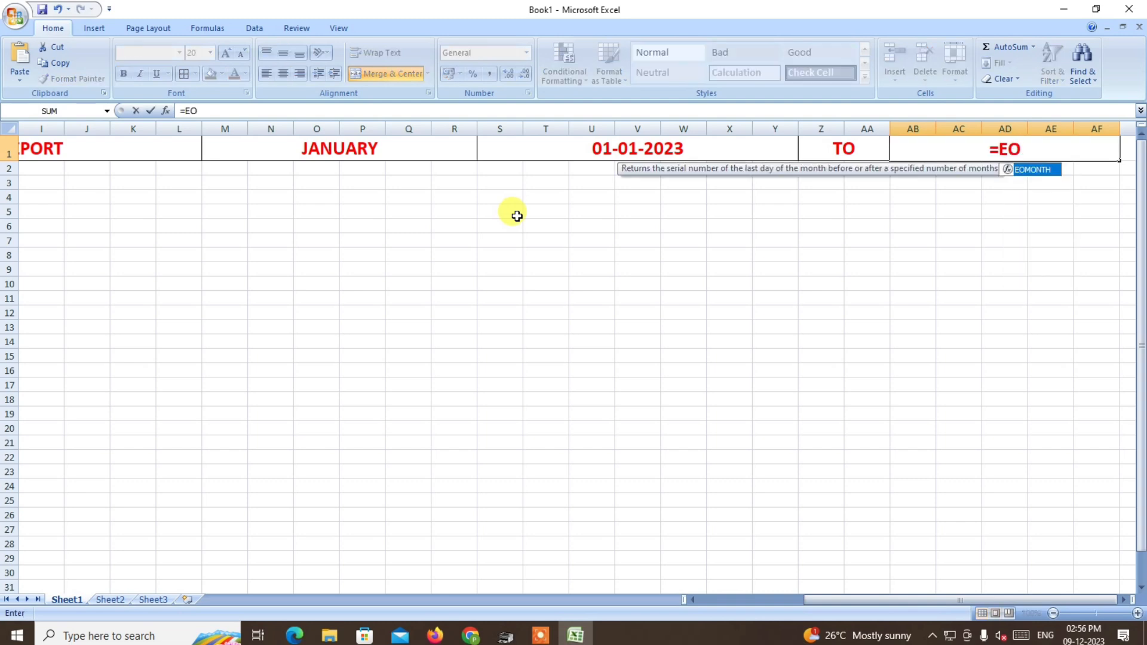
key("Tab")
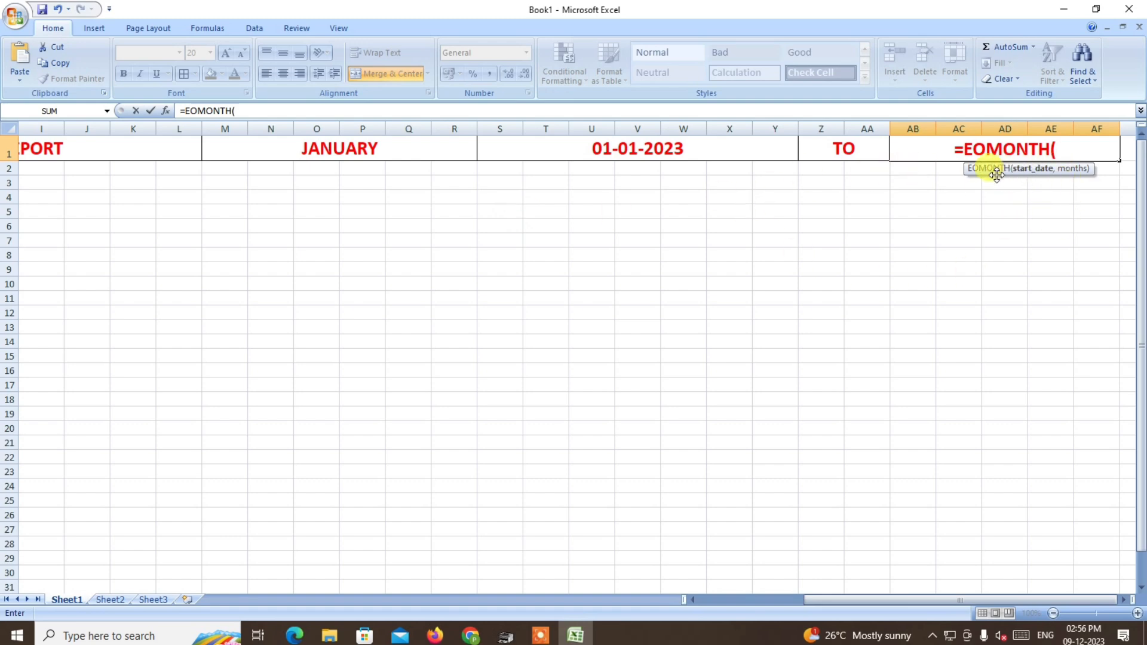
left_click(639, 148)
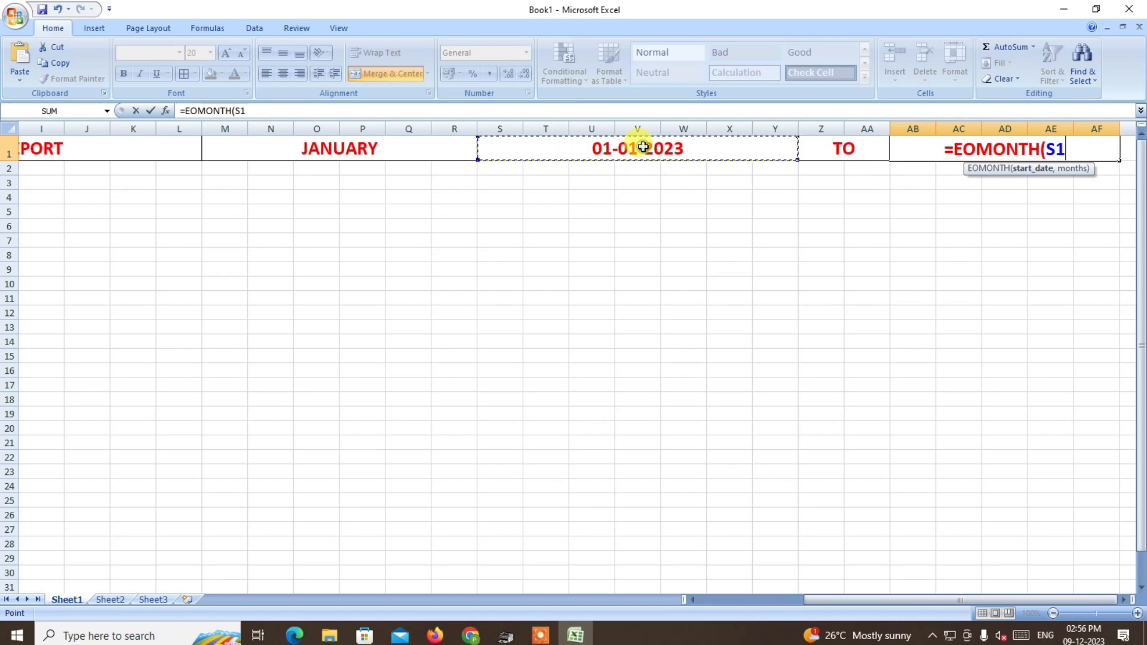
type(",")
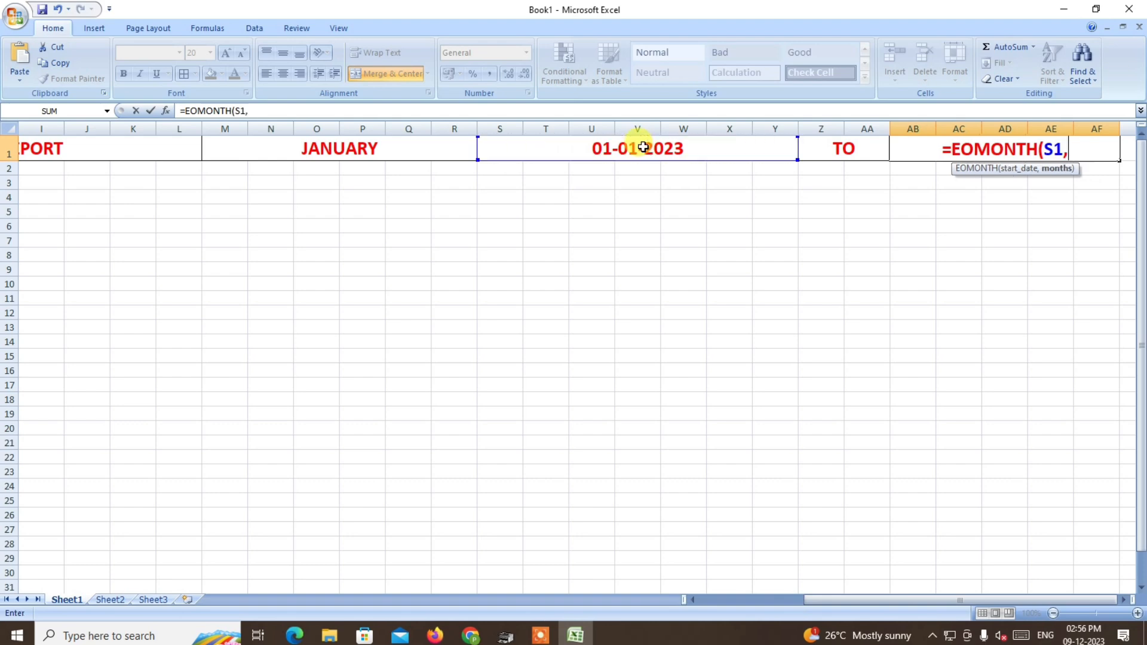
type("0")
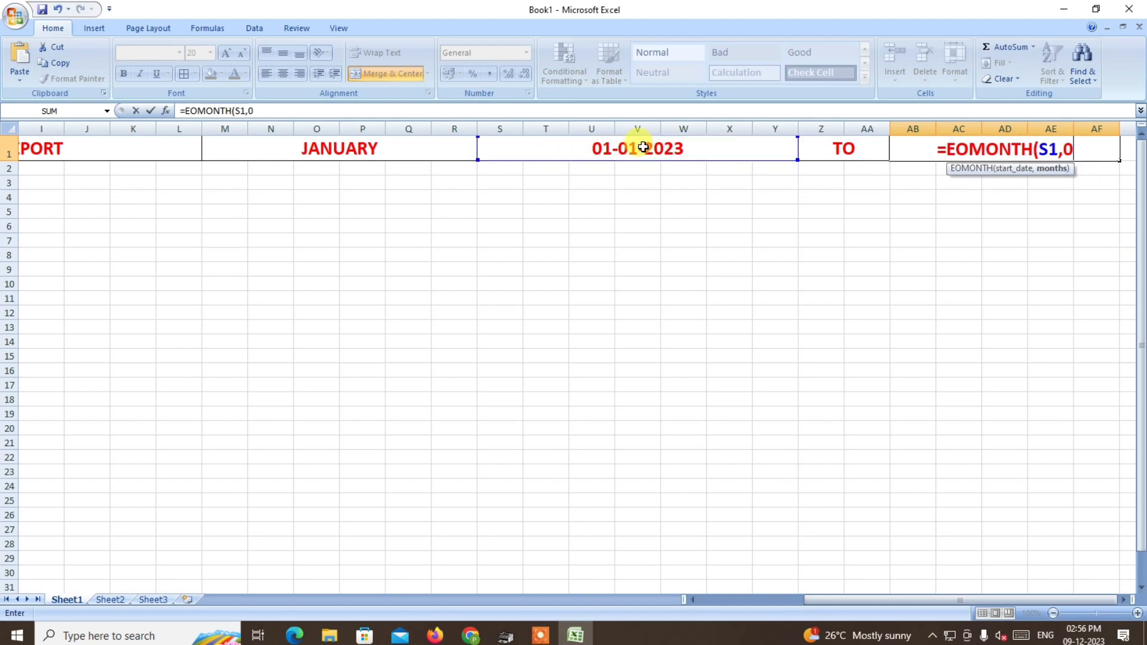
type(")")
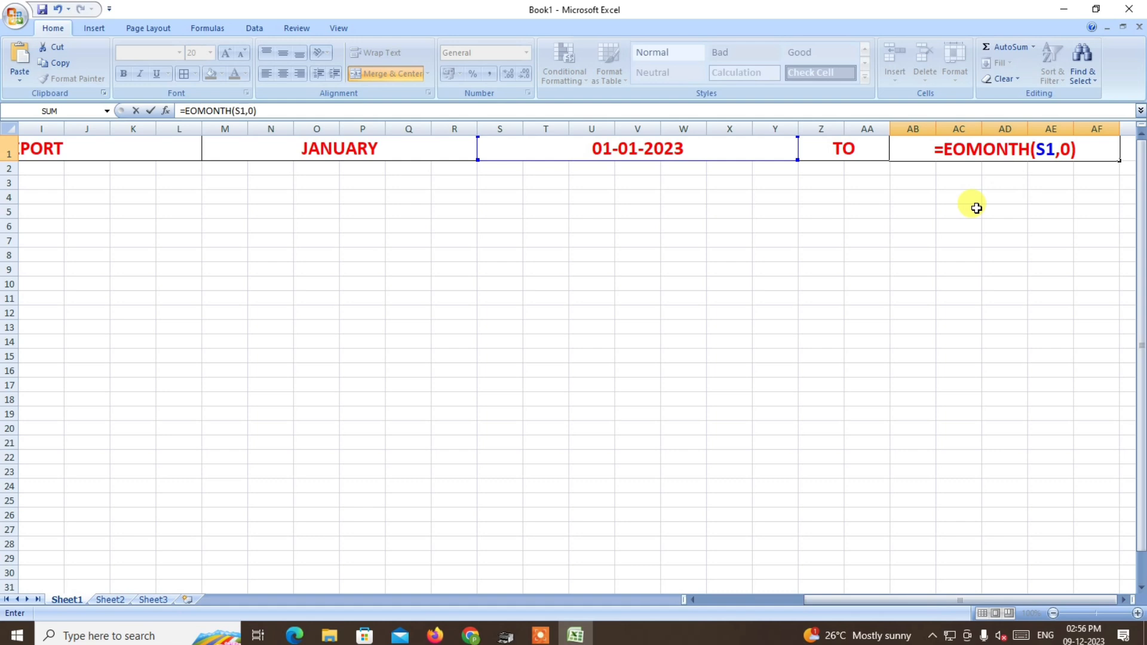
key("Return")
Format the month-end date in AB1 as Short Date.
left_click(1057, 148)
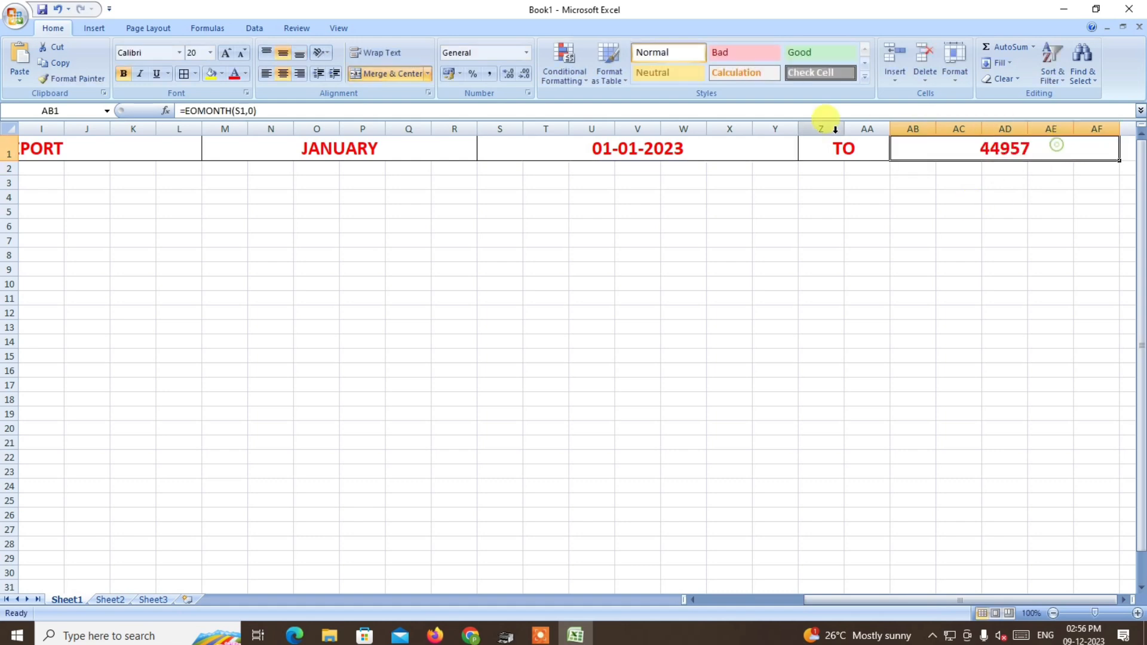
left_click(526, 52)
left_click(505, 203)
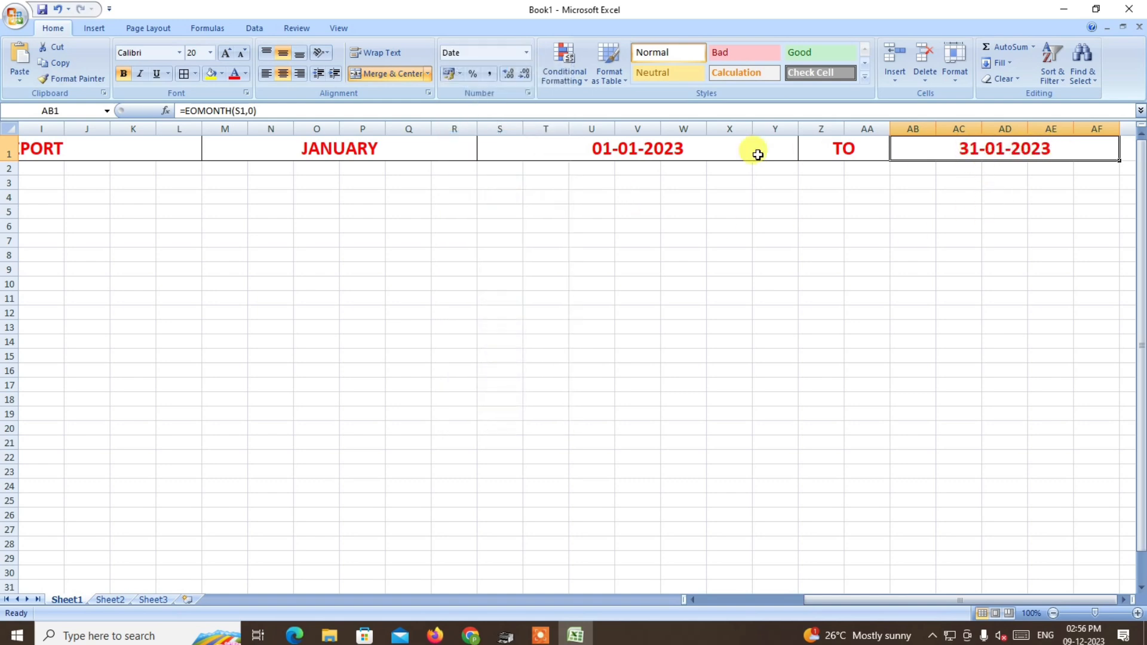
Try a months argument of 1 in AB1's formula, making it =EOMONTH(S1,1).
left_click(616, 151)
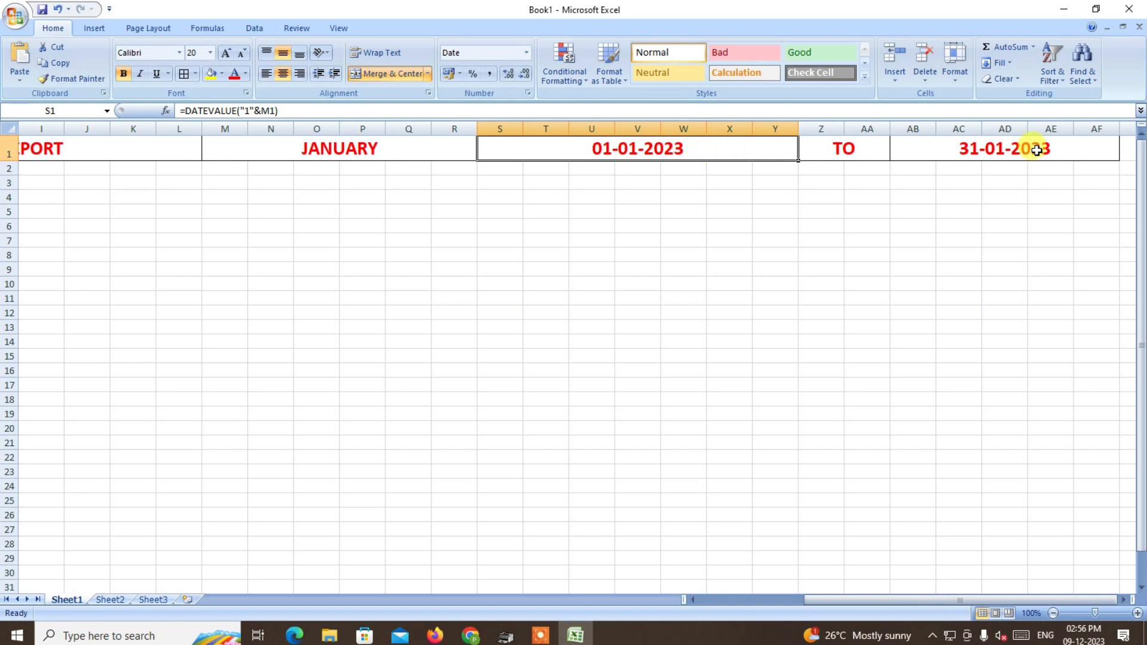
double_click(1036, 150)
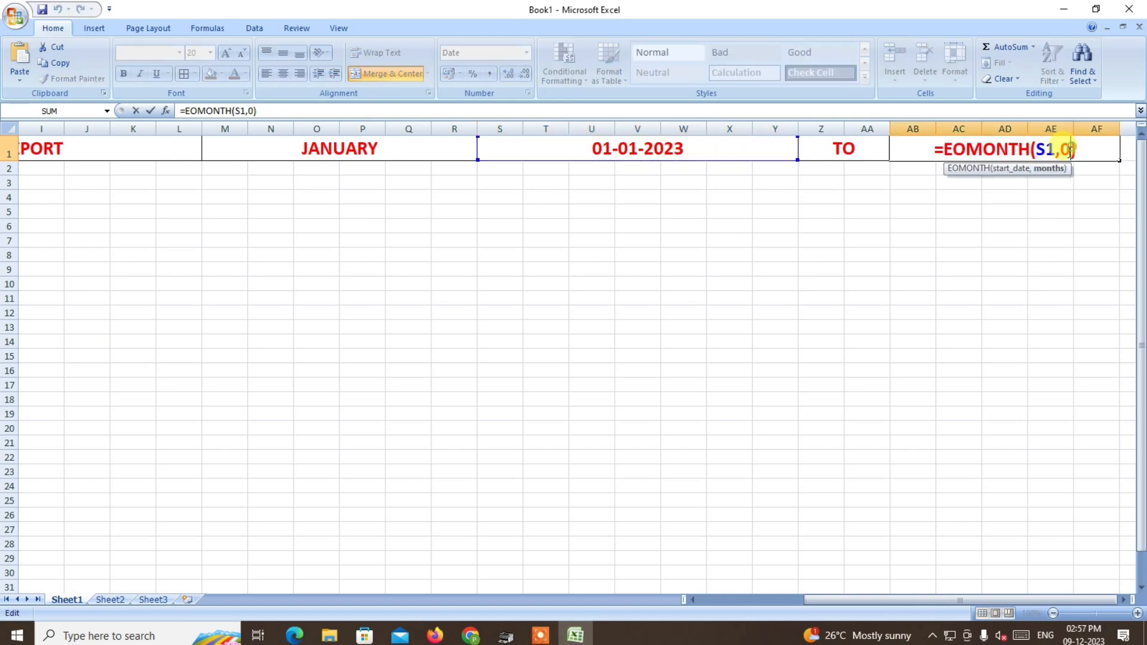
key("BackSpace")
type("1")
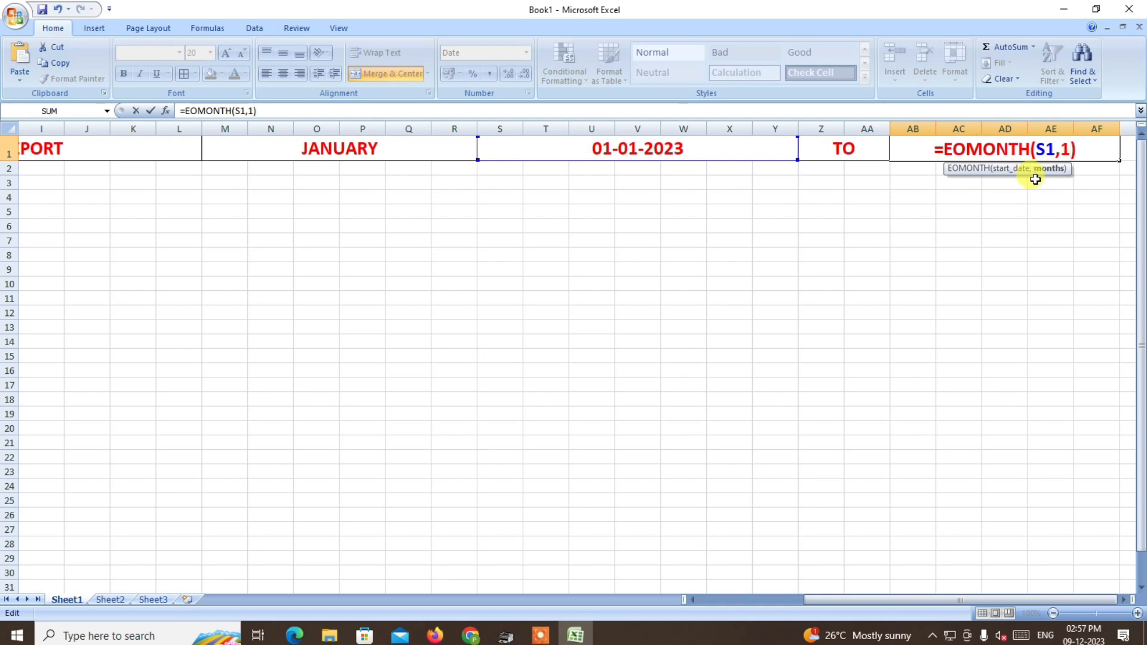
key("Return")
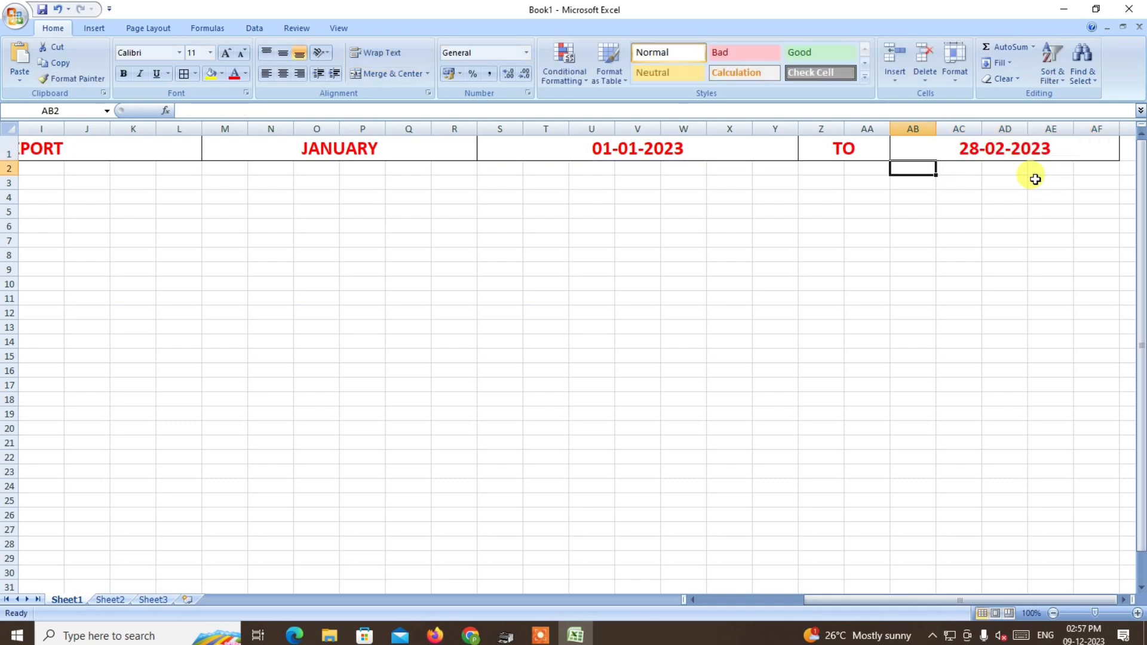
Set the months argument in AB1 back to 0 so the formula reads =EOMONTH(S1,0).
left_click(986, 151)
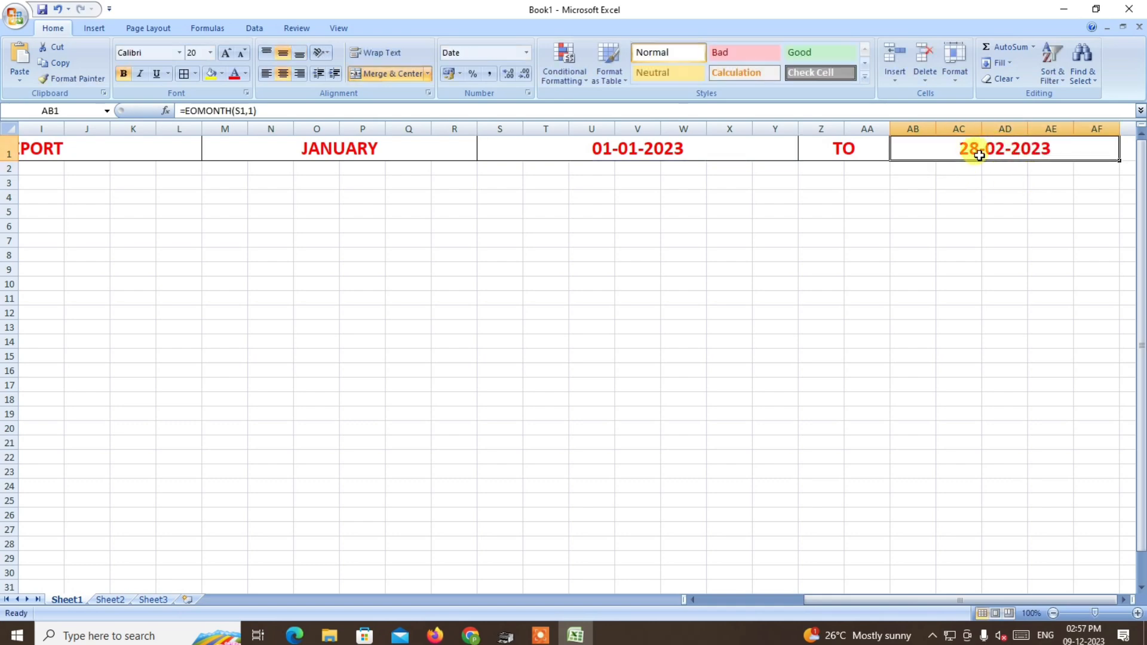
double_click(1038, 148)
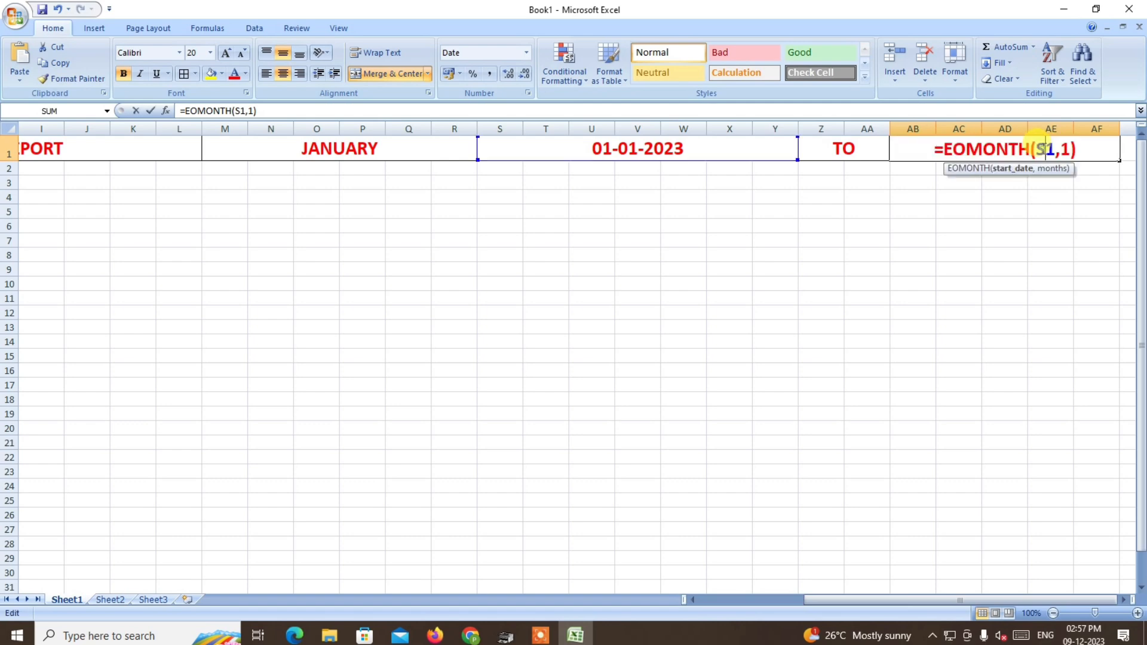
left_click(1069, 148)
key("BackSpace")
type("0")
key("ctrl+Return")
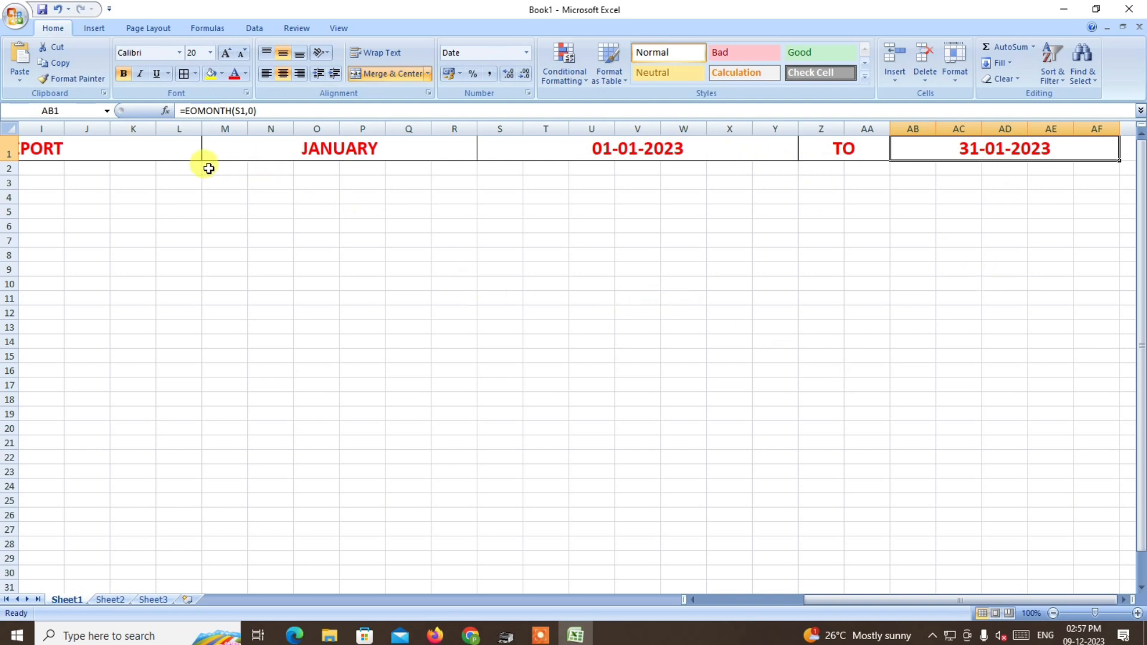
Test the month drop-down in M1 with FEBRUARY, MAY and NOVEMBER, and set it back to JANUARY.
left_click(308, 149)
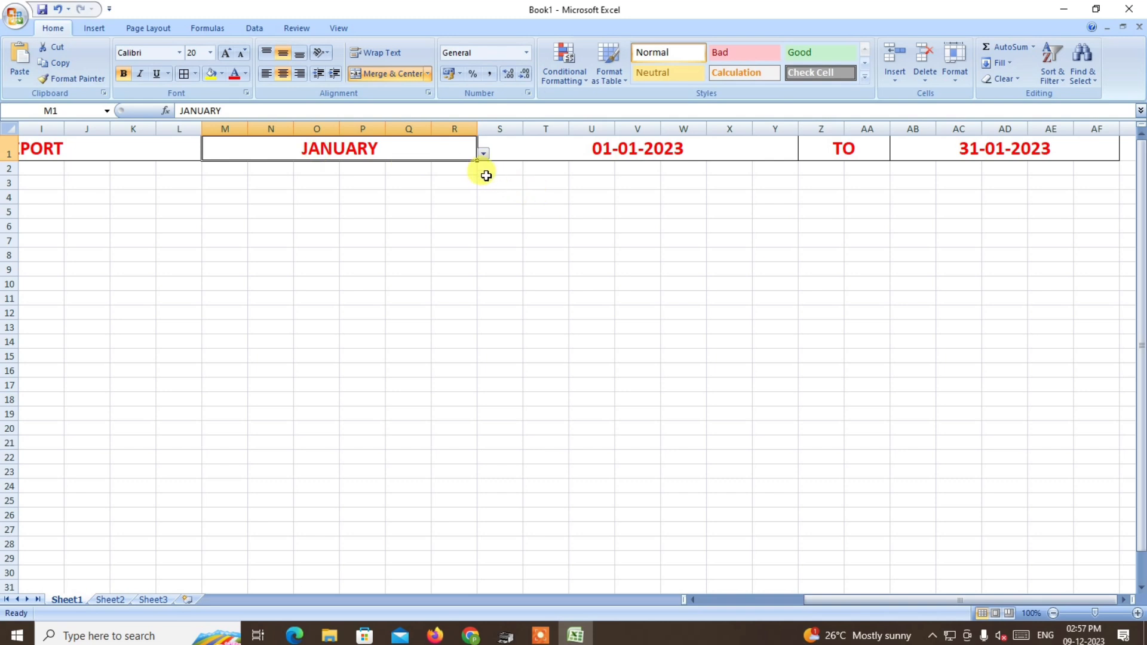
left_click(483, 153)
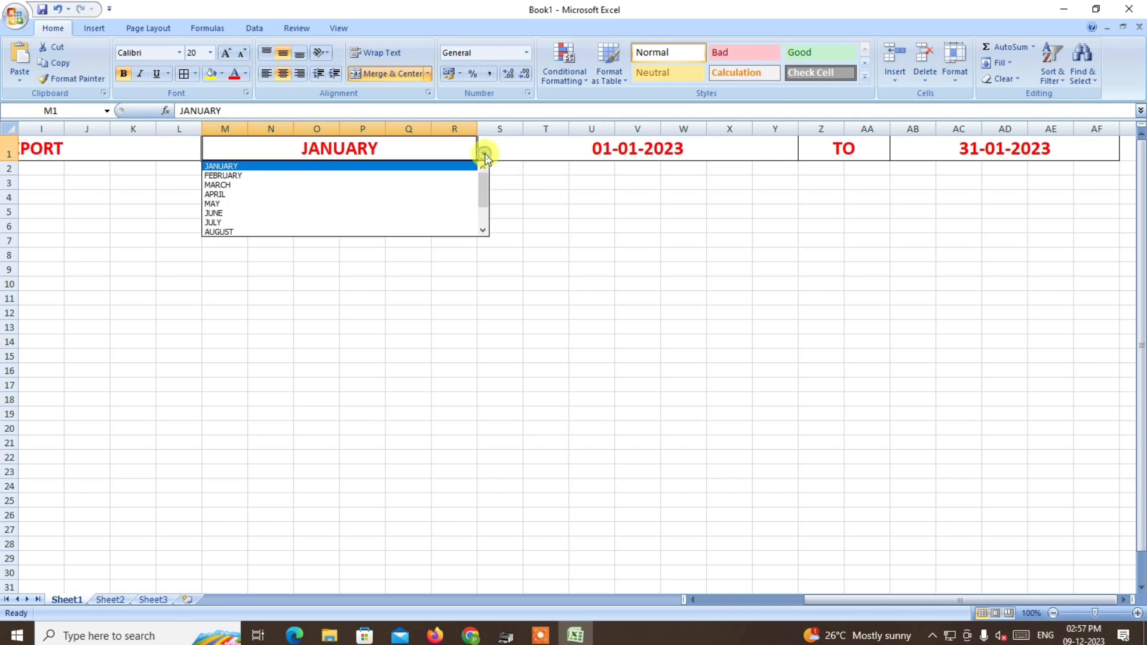
left_click(462, 176)
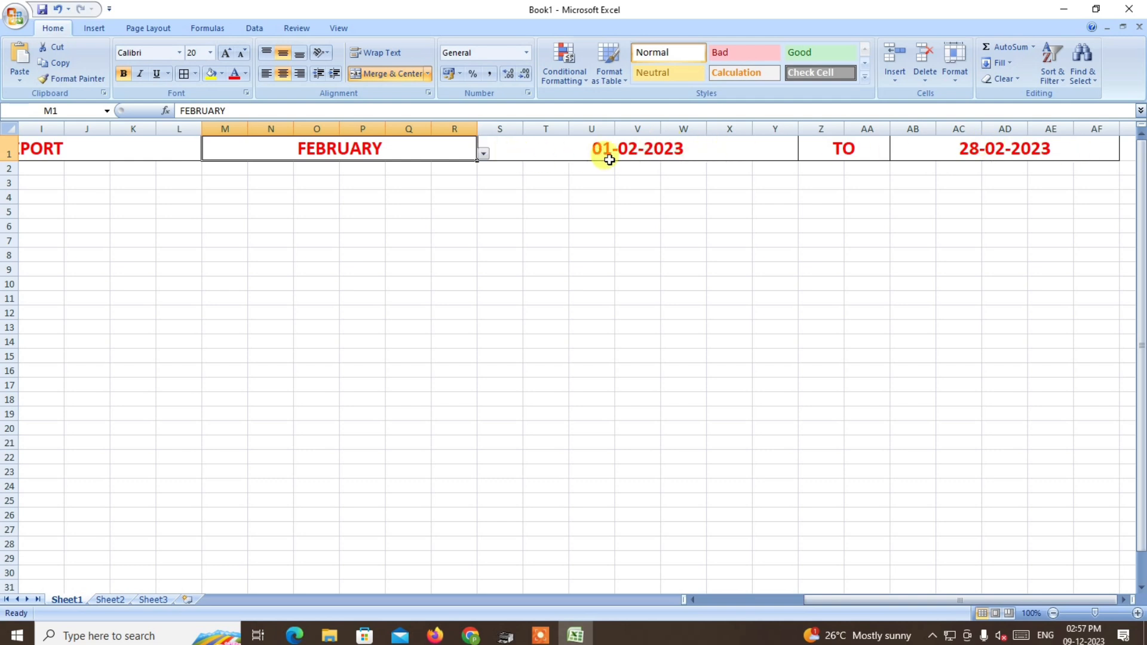
left_click(484, 154)
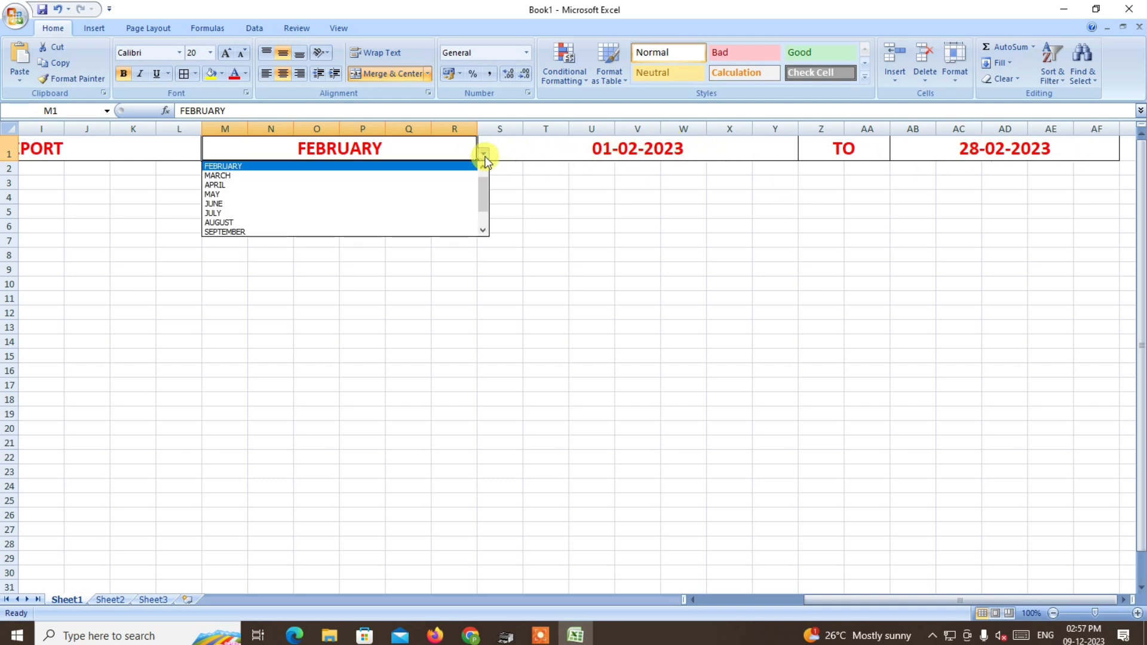
left_click(411, 194)
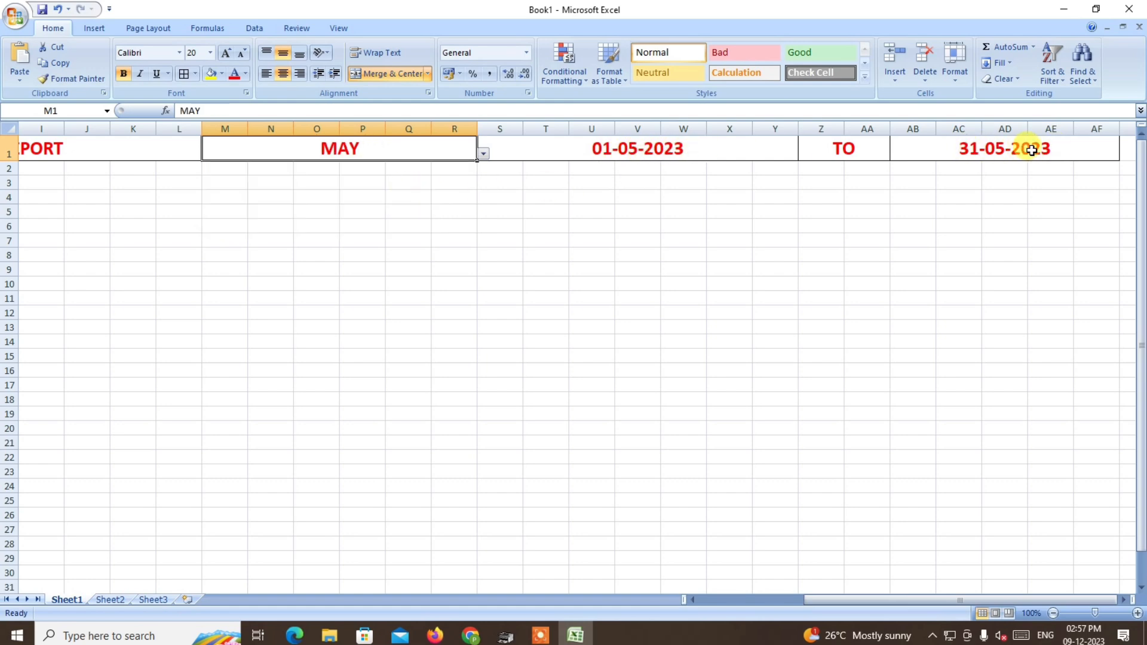
left_click(483, 153)
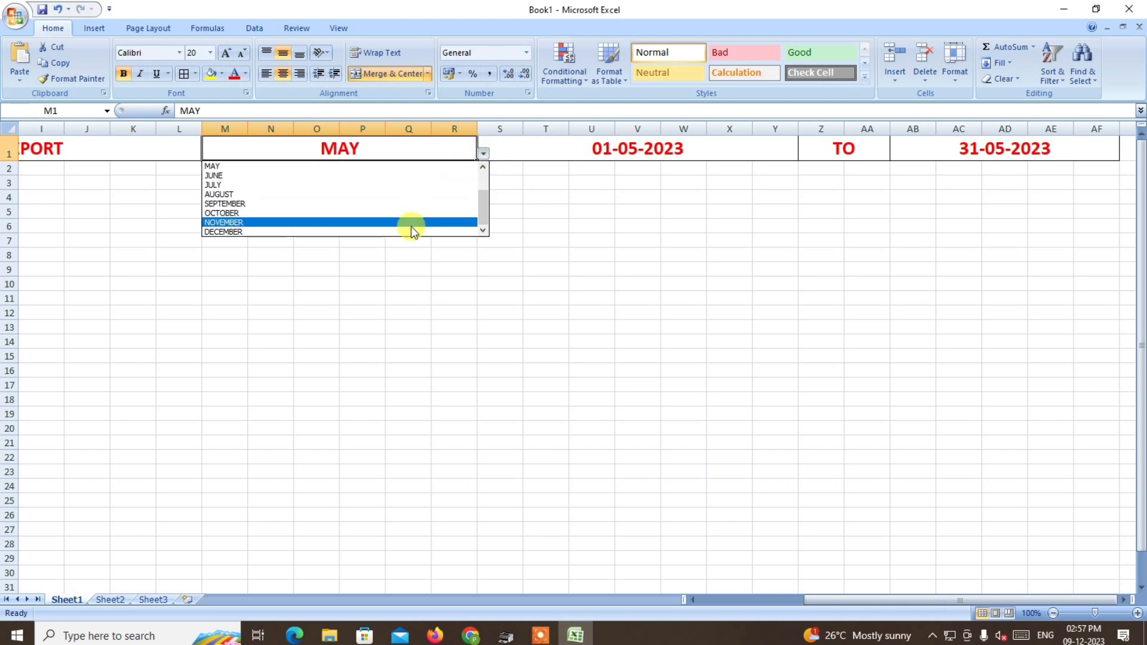
left_click(411, 225)
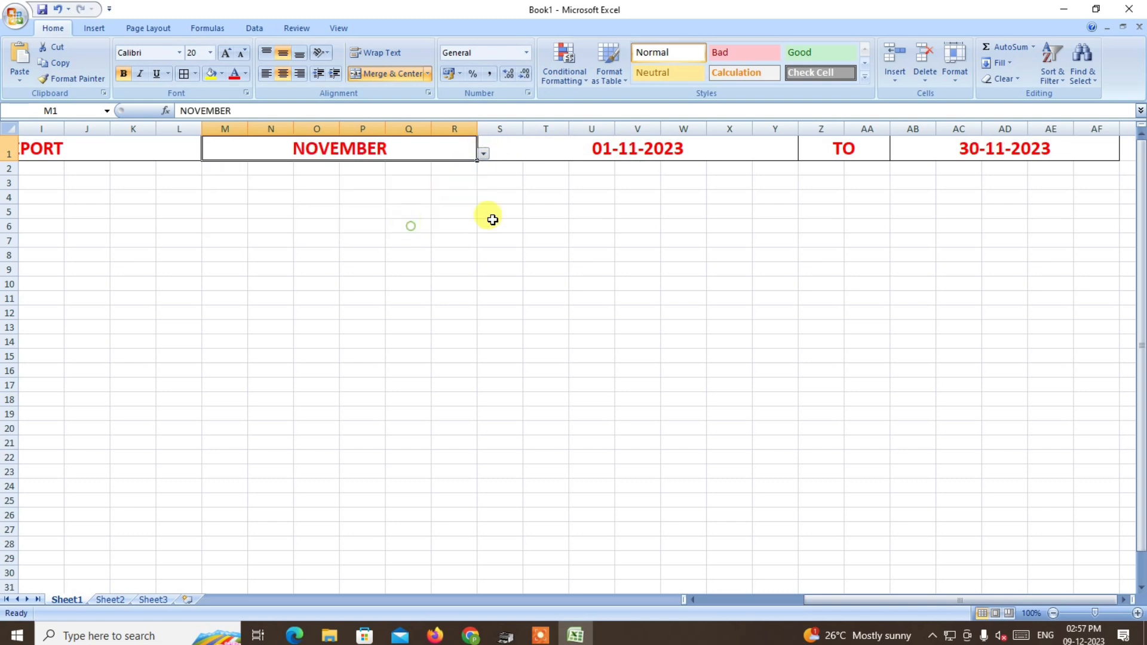
left_click(483, 155)
left_click_drag(480, 200, 481, 165)
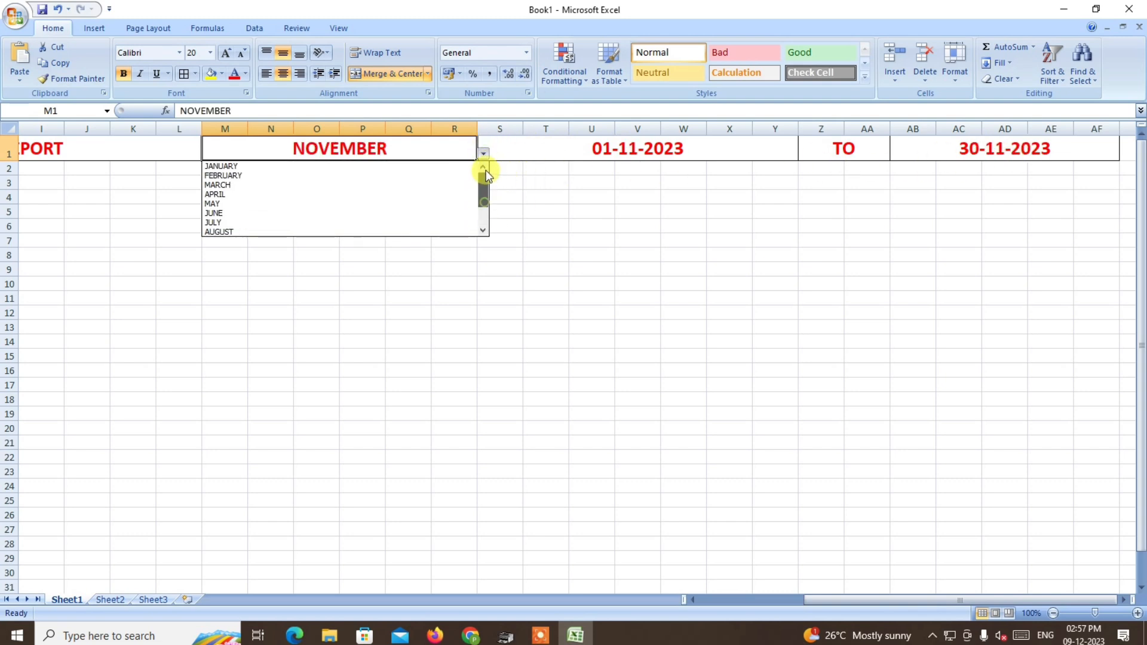
left_click(355, 166)
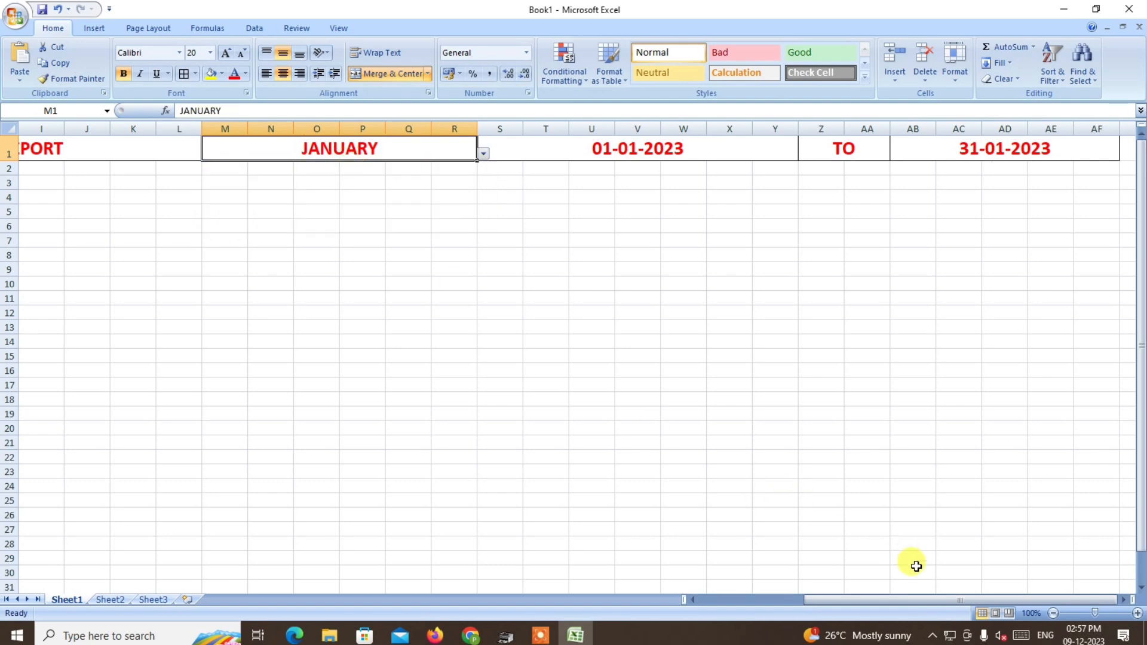
Enter the row labels DAY in A2 and NAME in A3, and widen column A.
left_click_drag(916, 600, 744, 598)
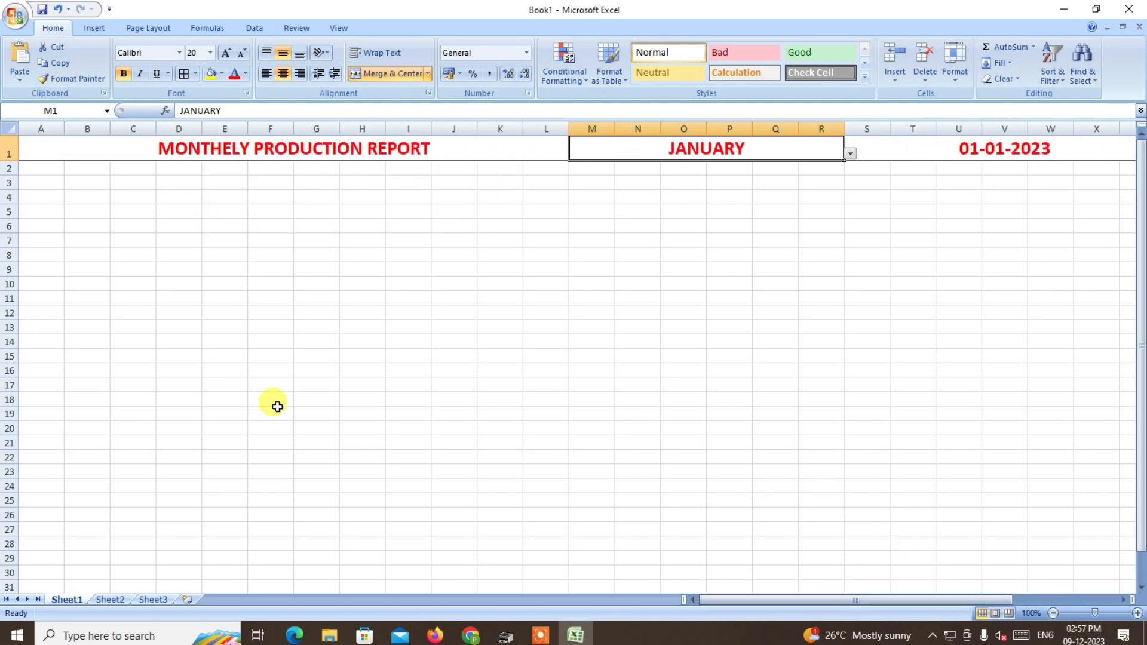
left_click(29, 168)
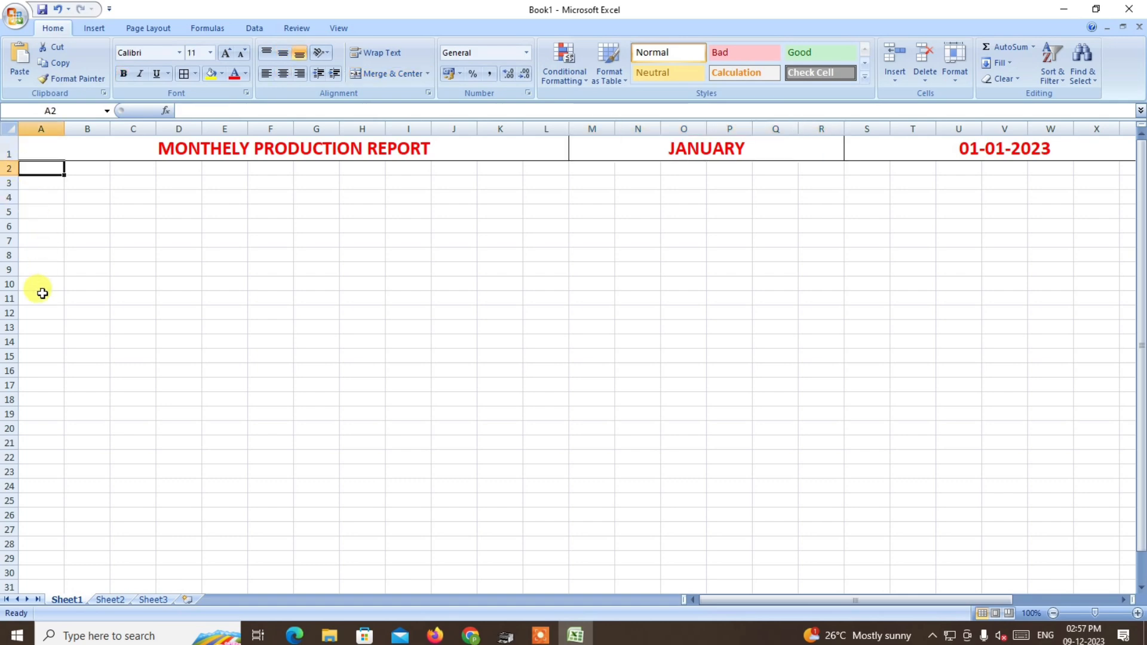
type("DAY")
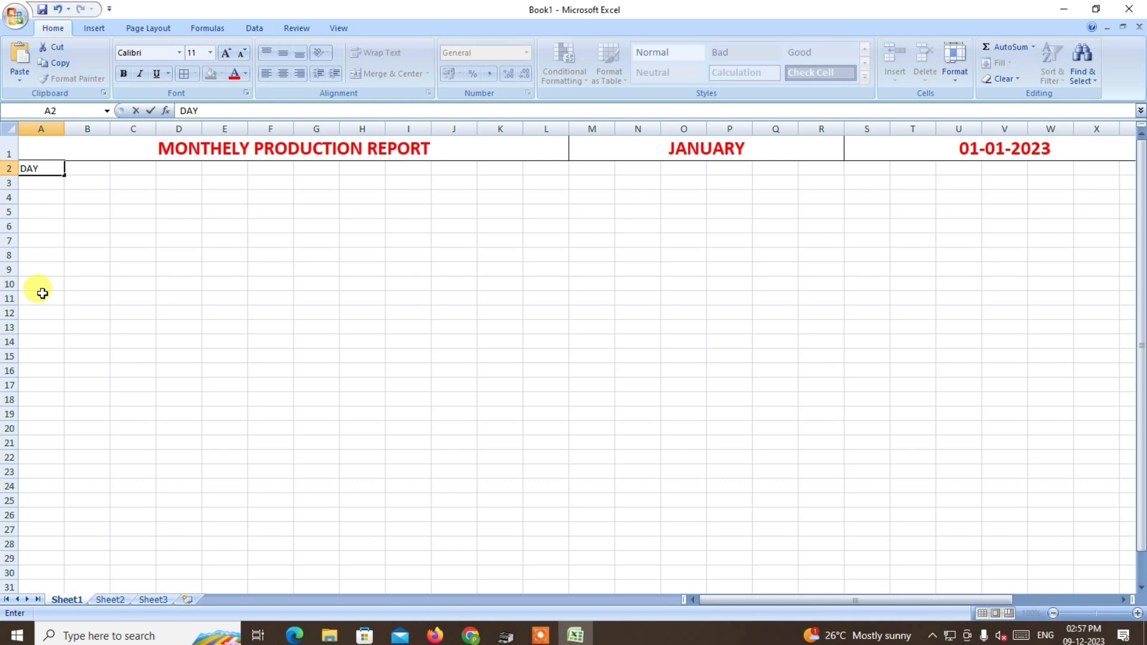
left_click(39, 184)
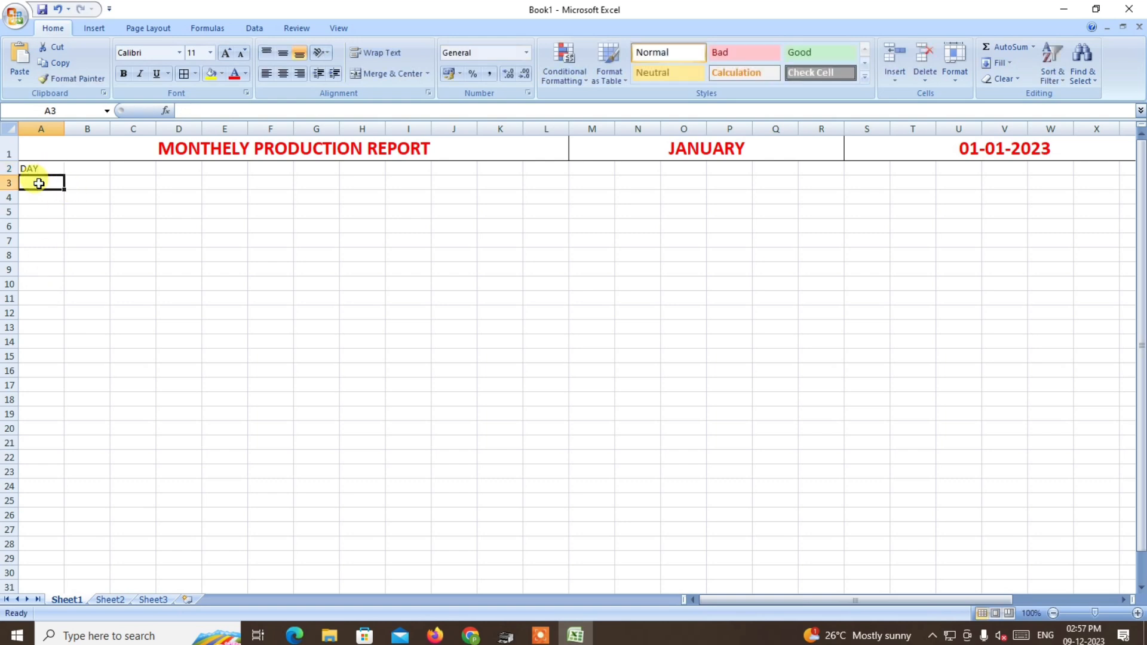
type("NAME")
left_click(42, 222)
left_click(33, 168)
left_click(34, 186)
left_click_drag(64, 129, 91, 130)
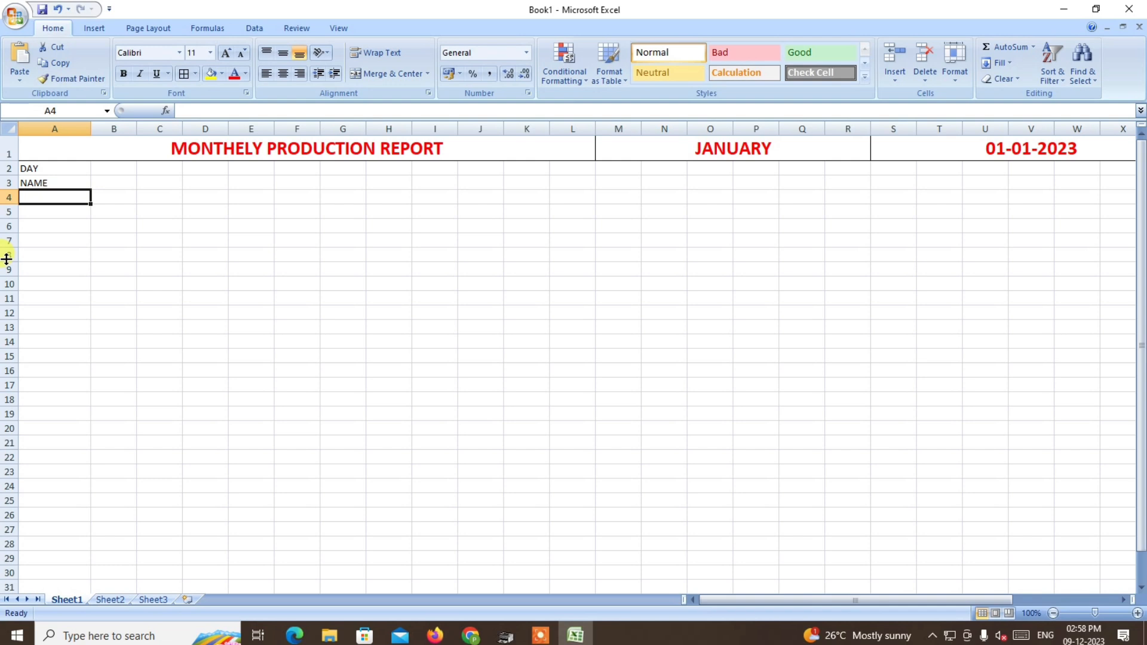
Fill A4:A12 under the NAME label with the first names of nine workers, one per row.
type("RAJESH")
key("Return")
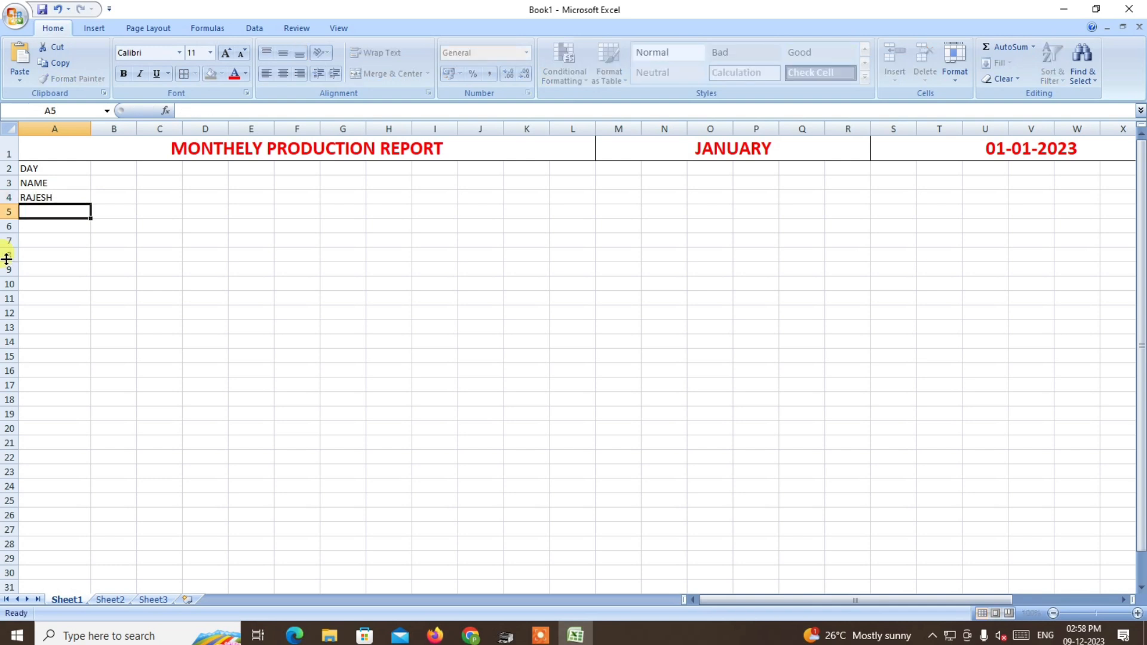
type("SURESH")
key("Return")
type("MAHE")
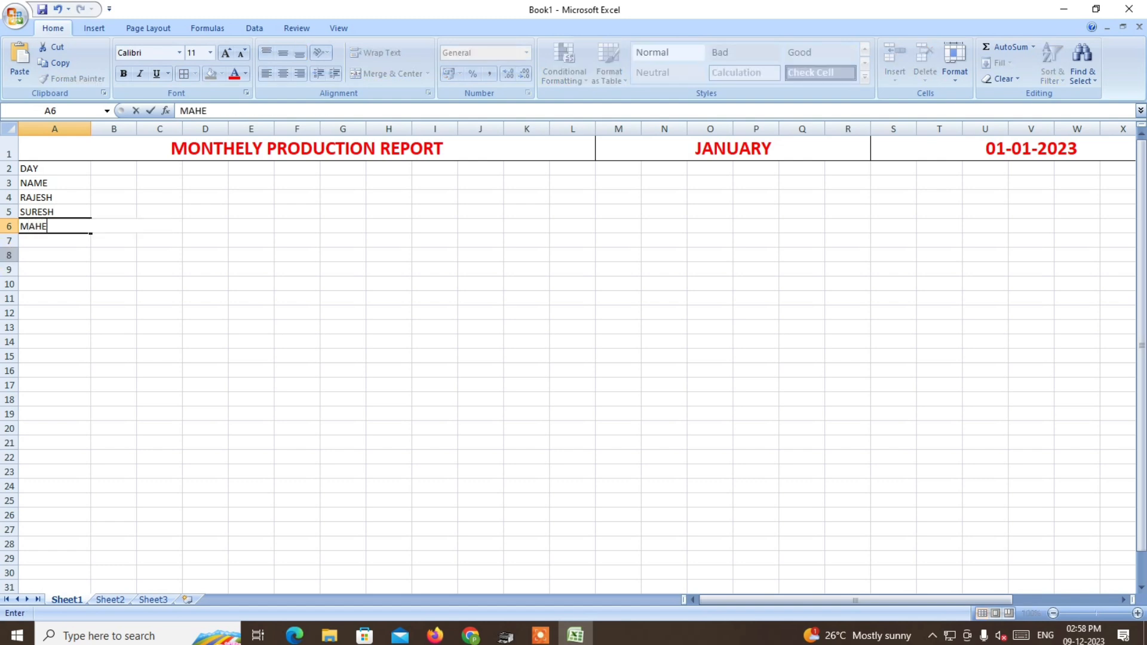
key("Return")
type("DINESH")
key("Return")
type("R")
key("Return")
type("RAJ")
key("Return")
type("AMAN")
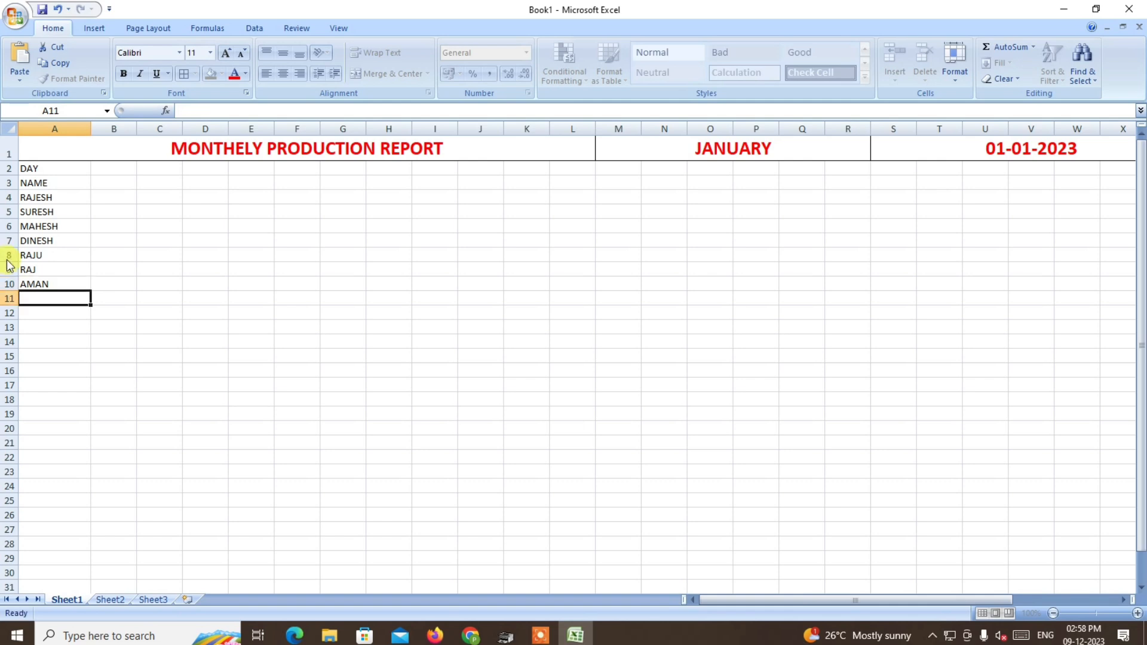
key("Return")
type("KISHAN")
key("Return")
type("ATUL")
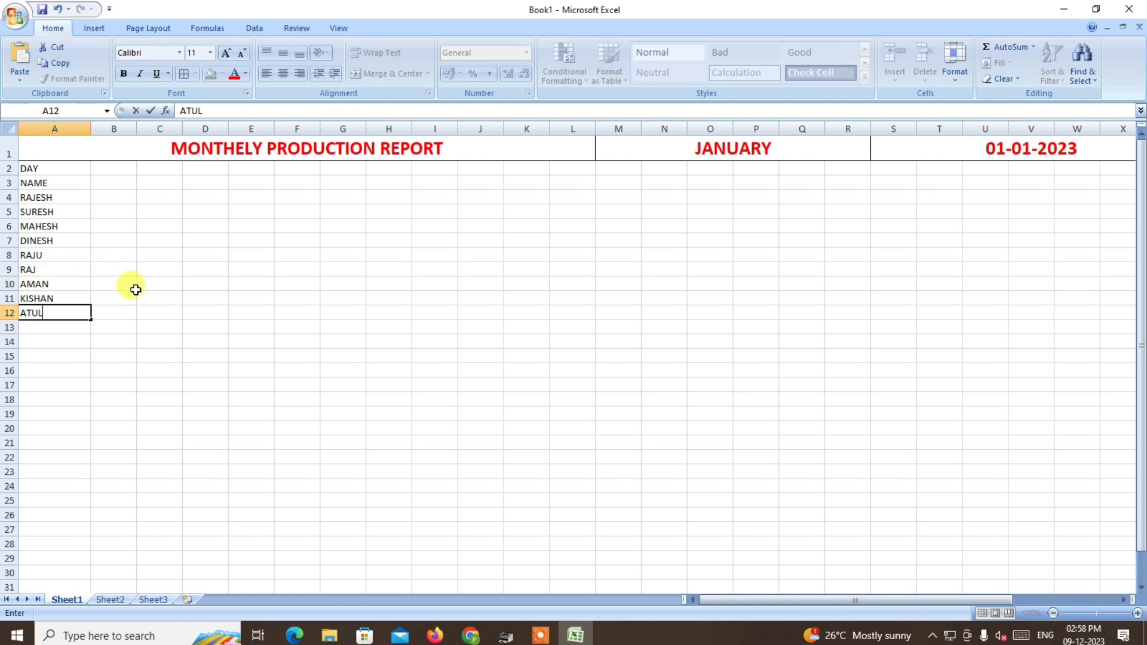
left_click(158, 399)
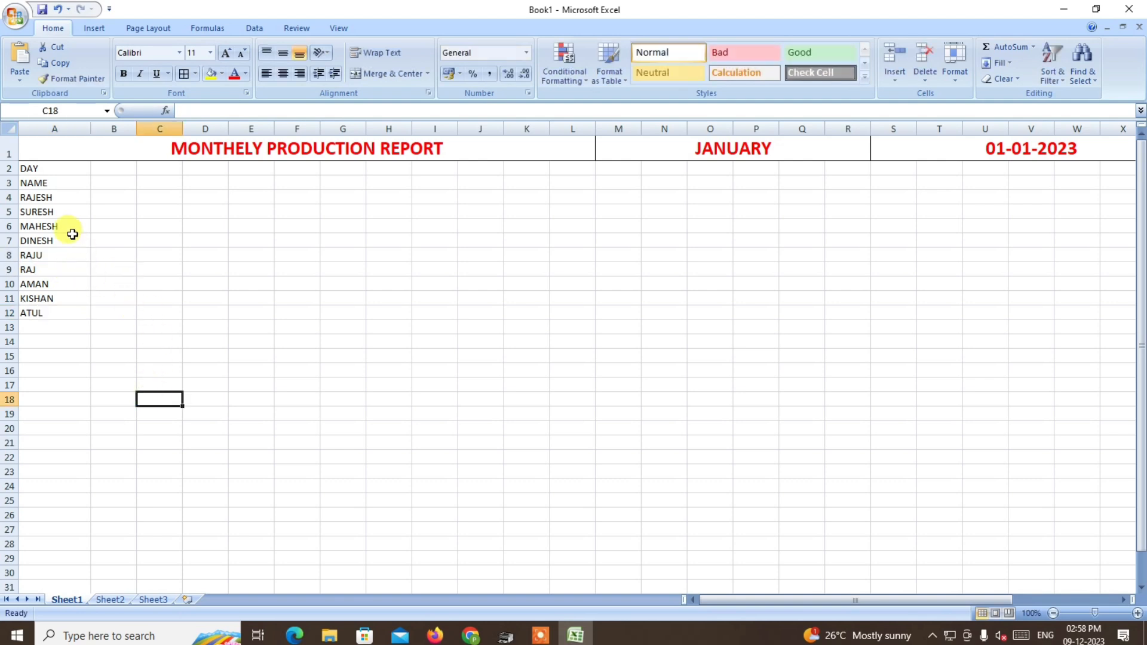
Link B3 to the month's start date with the formula =S1, viewing the sheet at 150% zoom.
left_click(102, 190)
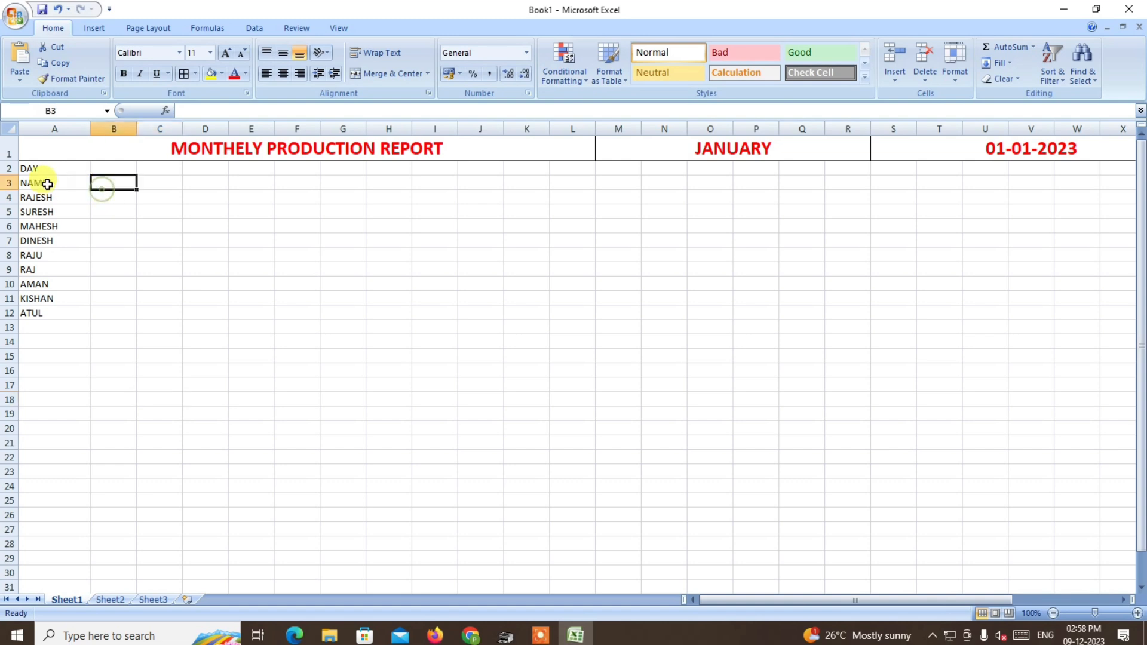
left_click(84, 184)
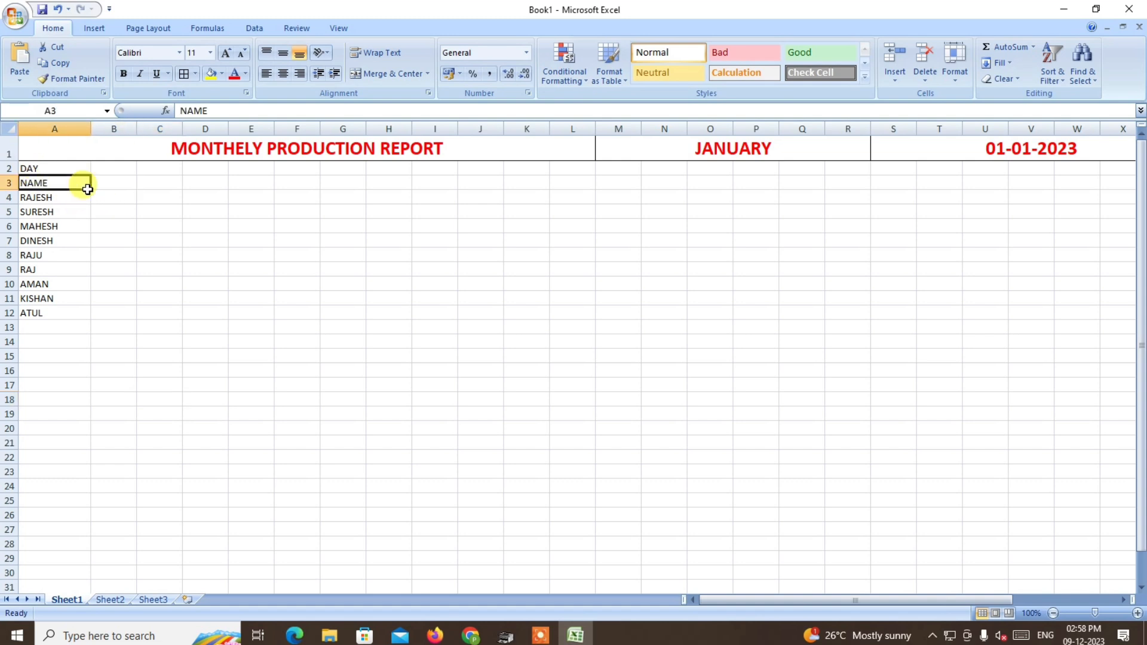
left_click(114, 186)
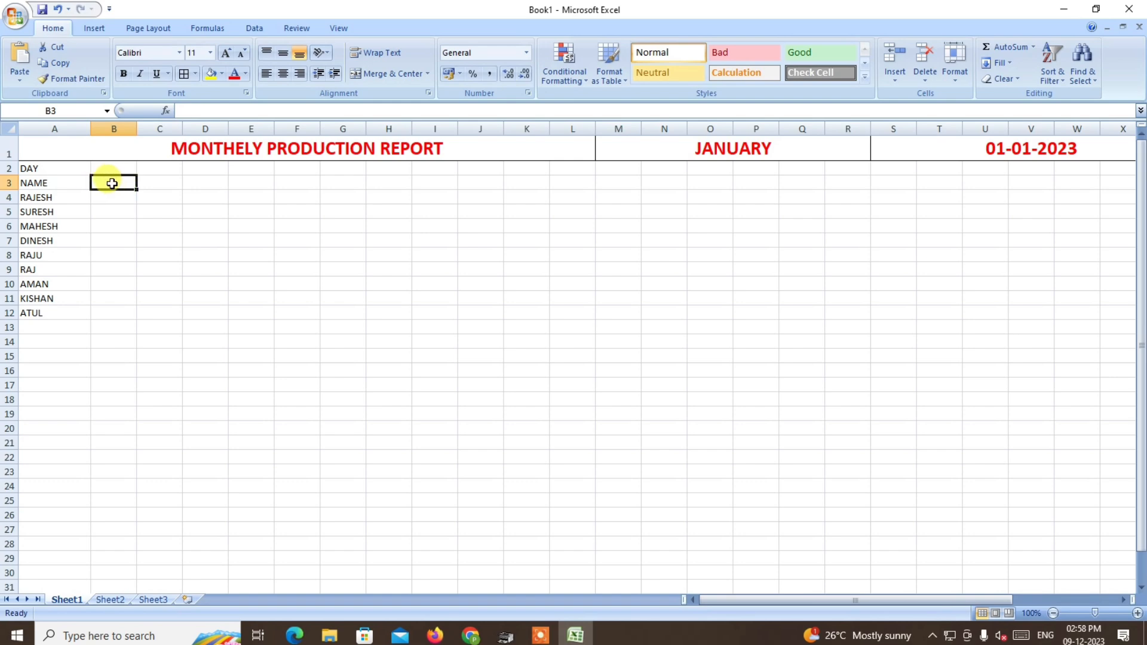
left_click(1136, 613)
left_click(1137, 612)
left_click(1137, 613)
left_click(1136, 613)
left_click(1136, 612)
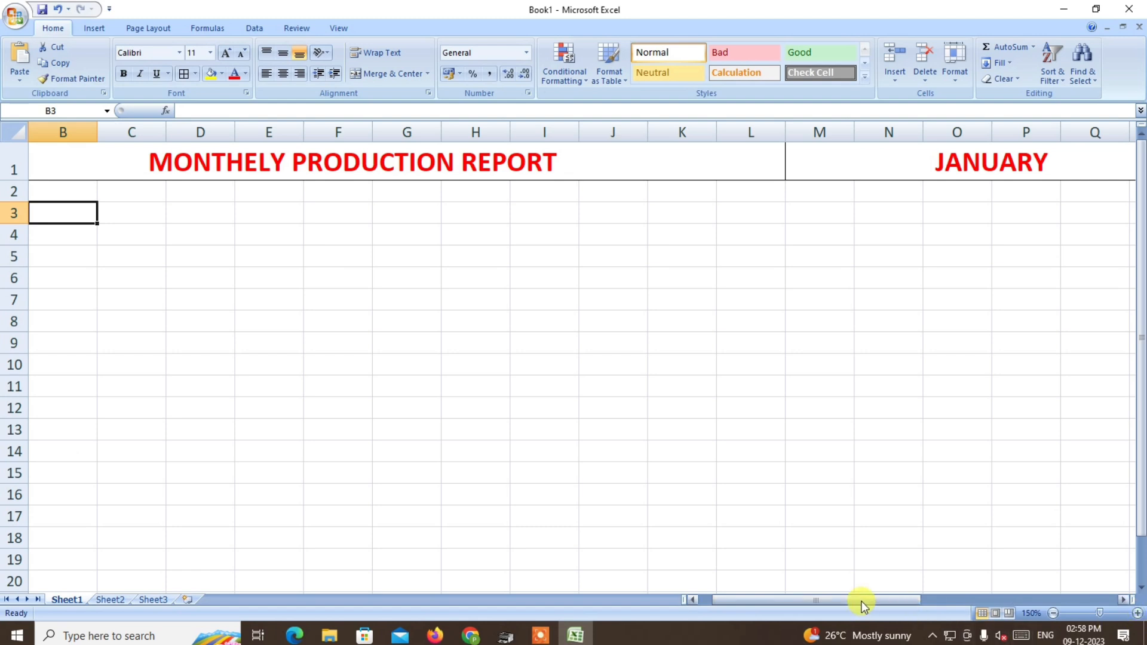
left_click_drag(860, 600, 634, 598)
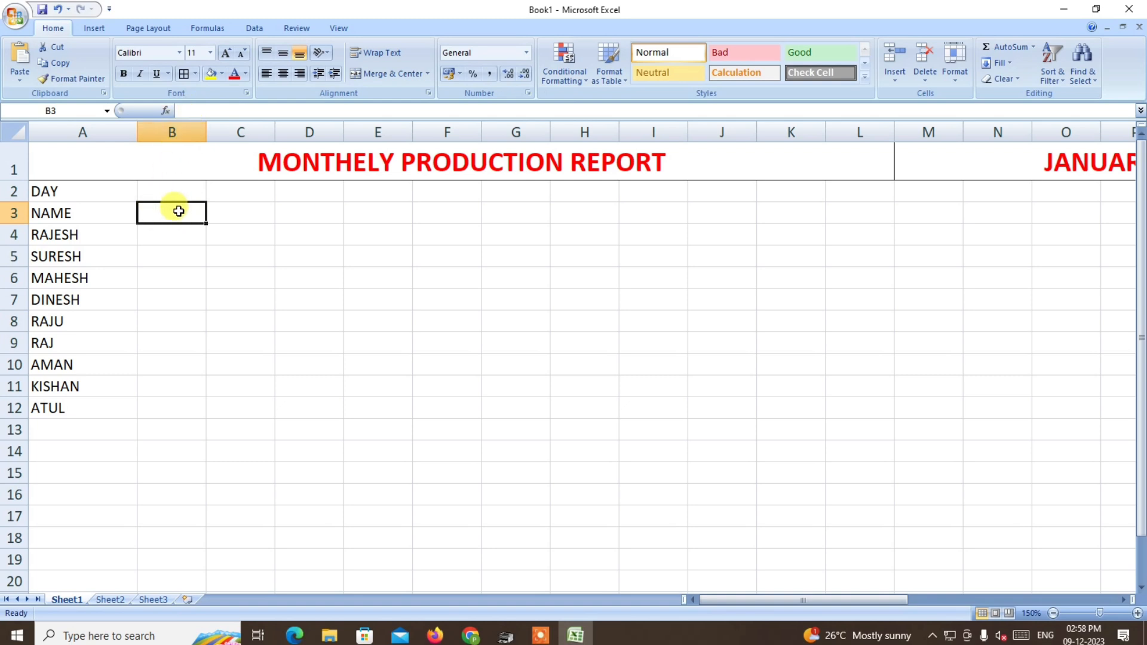
type("=")
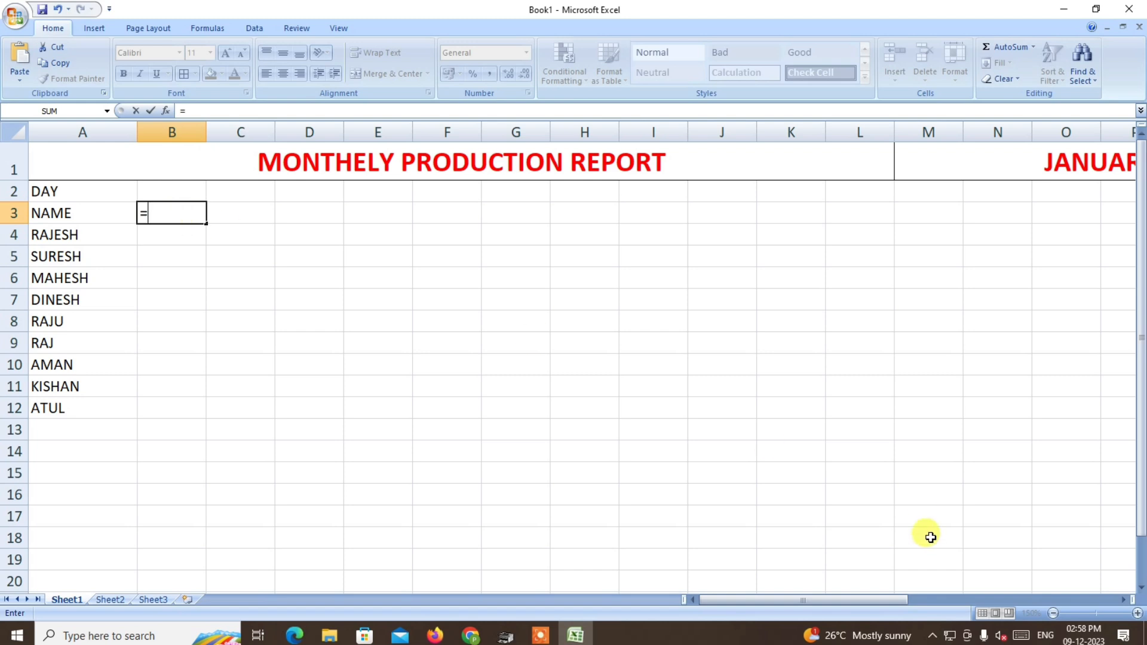
left_click_drag(853, 598, 923, 597)
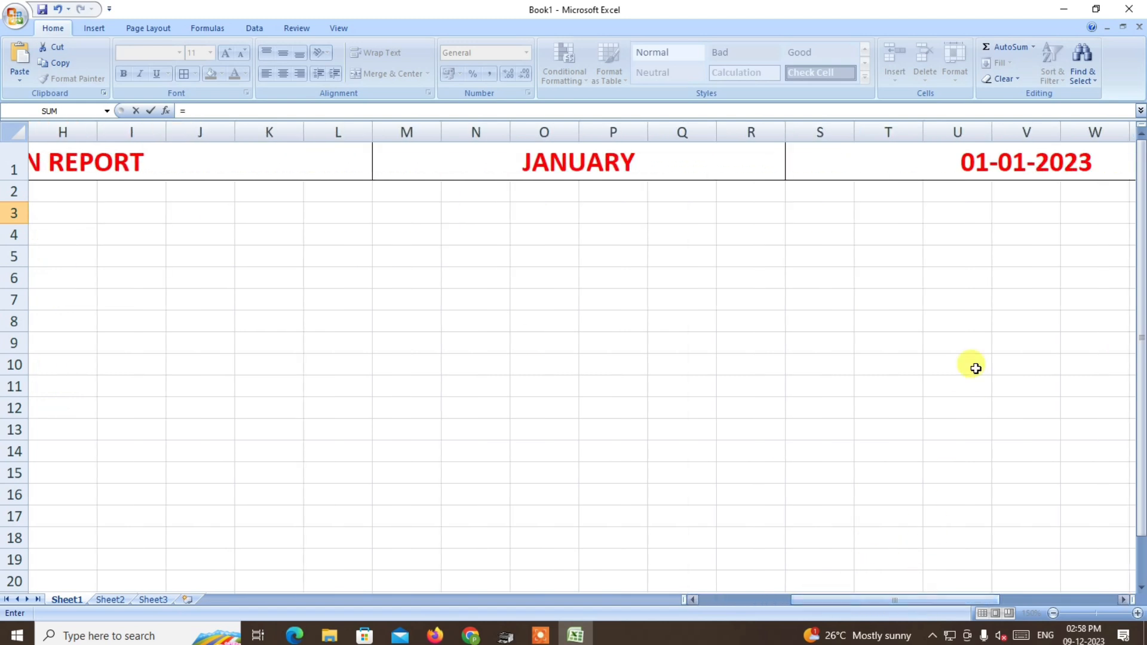
left_click(996, 162)
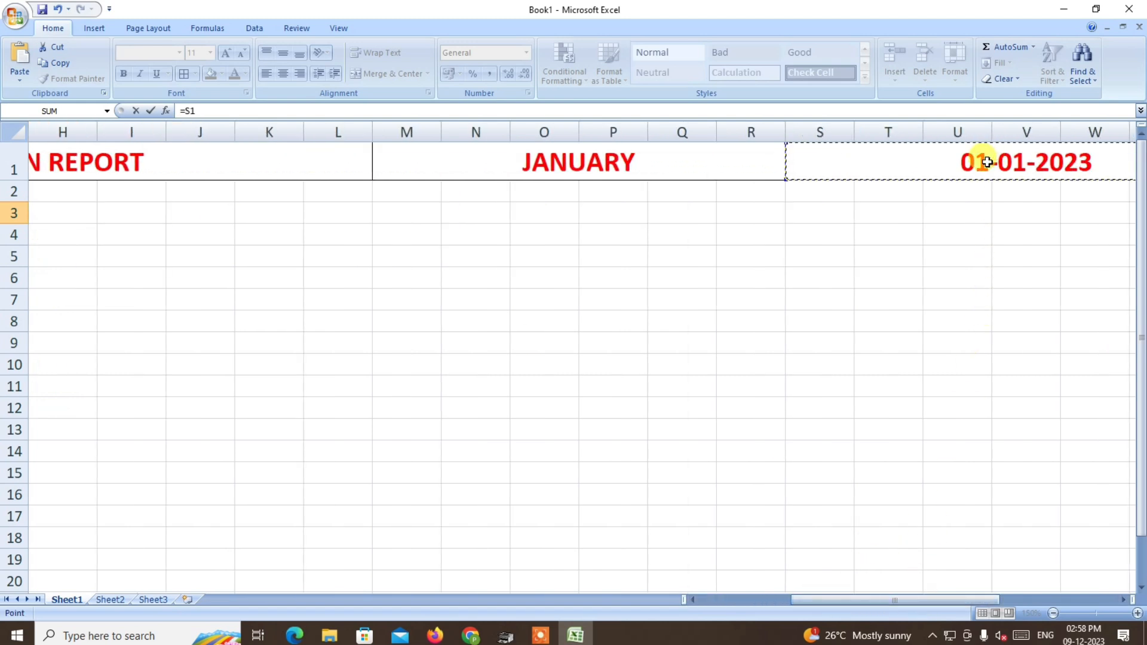
key("Return")
left_click_drag(819, 601, 714, 599)
Give B3 the custom number format dd so that only the day number shows.
left_click(182, 212)
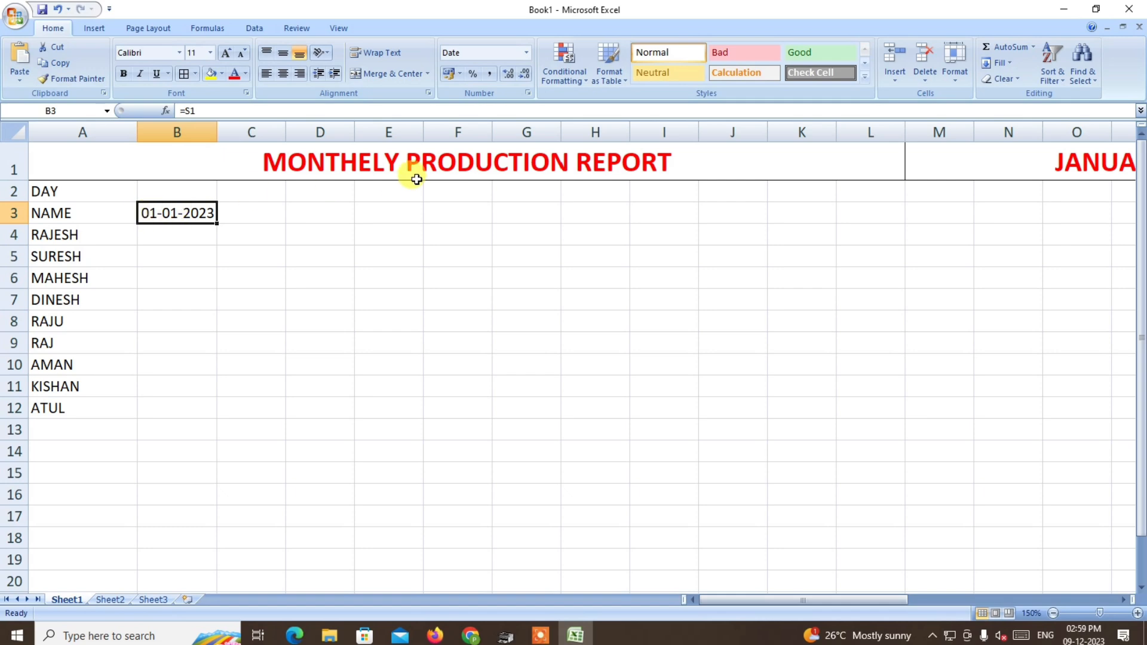
left_click(525, 53)
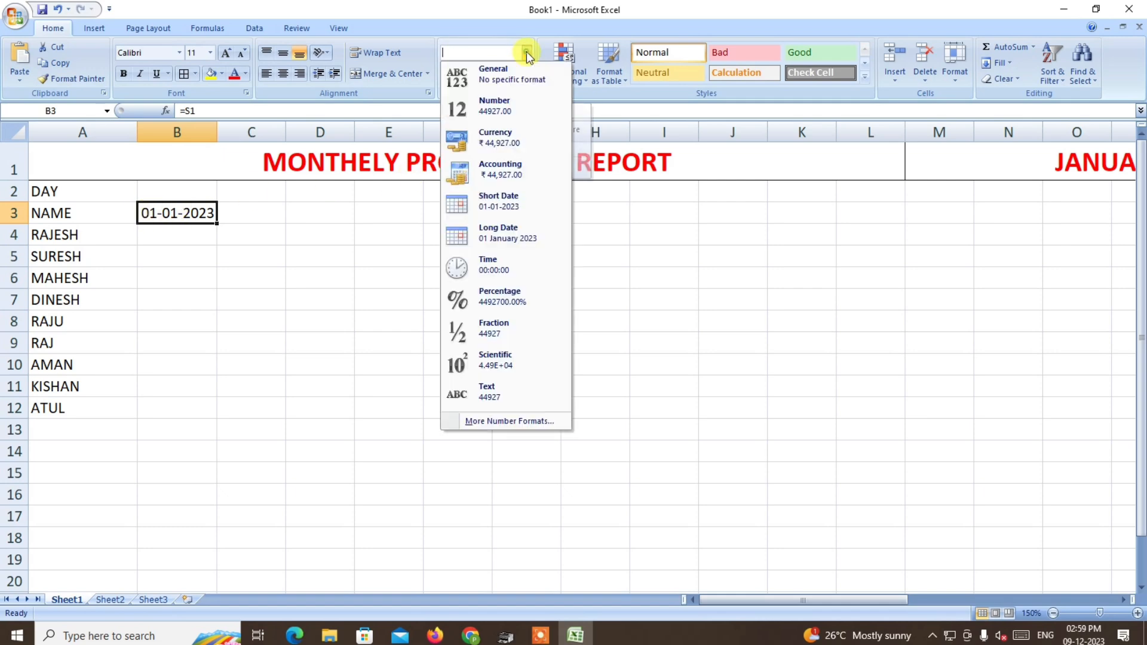
left_click(483, 420)
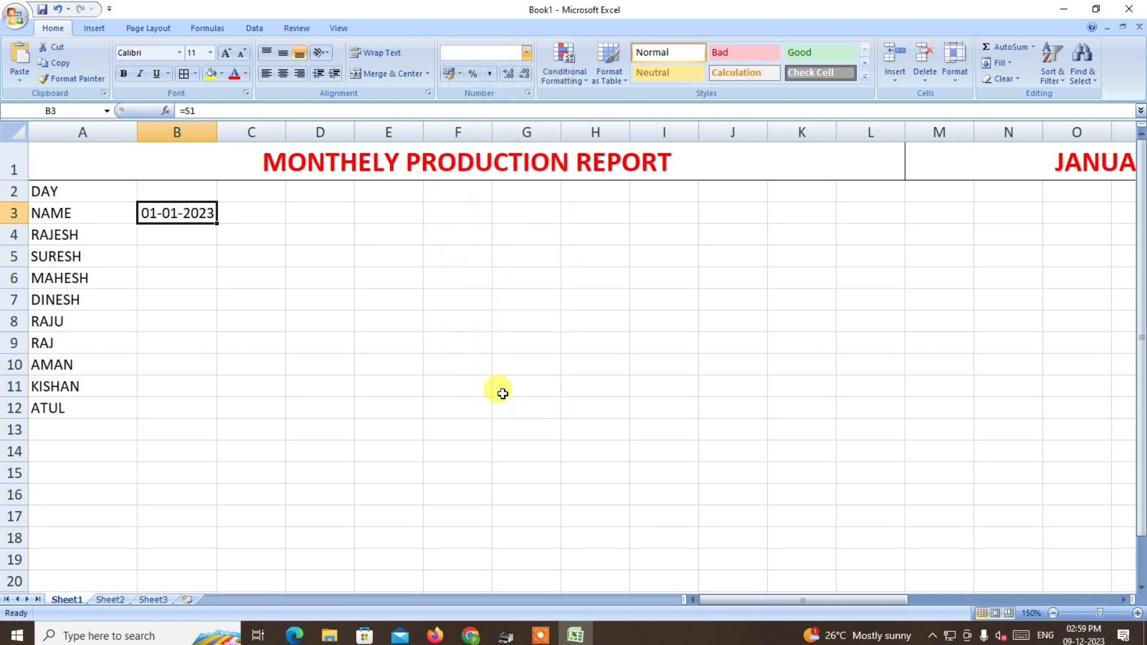
left_click(464, 335)
left_click(597, 274)
left_click_drag(597, 273, 563, 272)
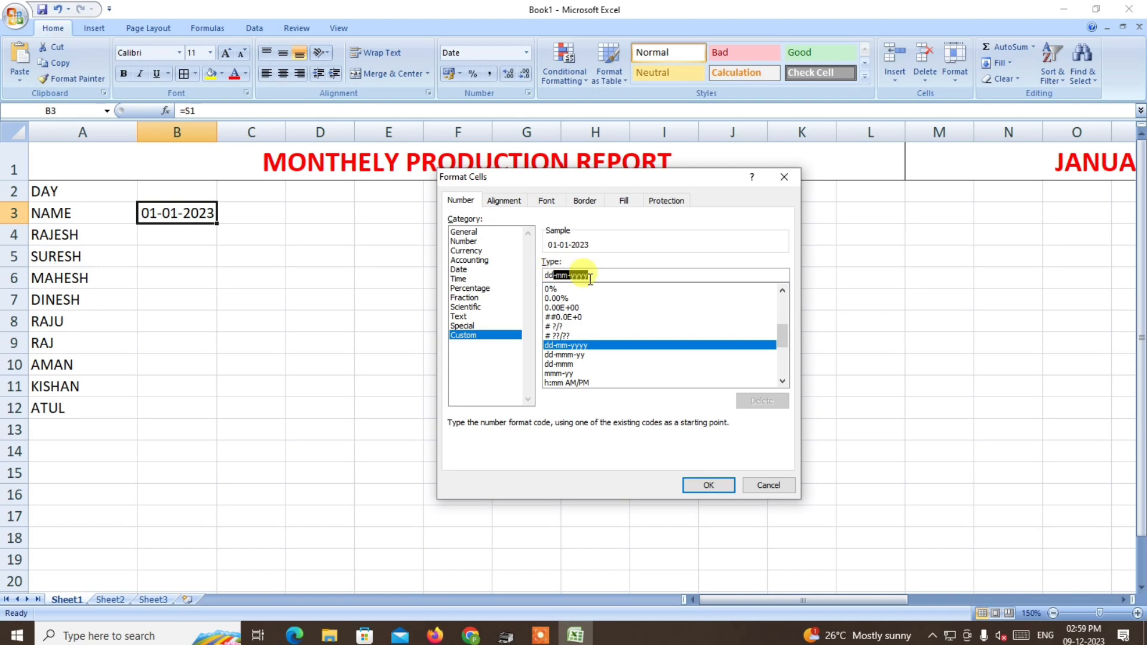
key("BackSpace")
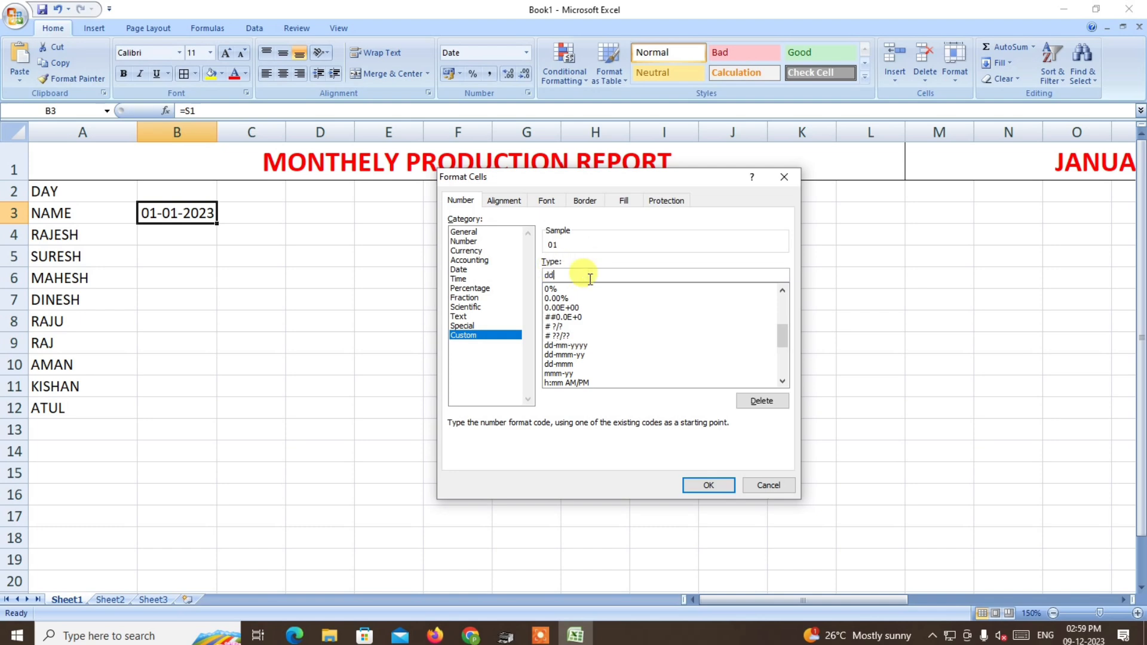
left_click(708, 483)
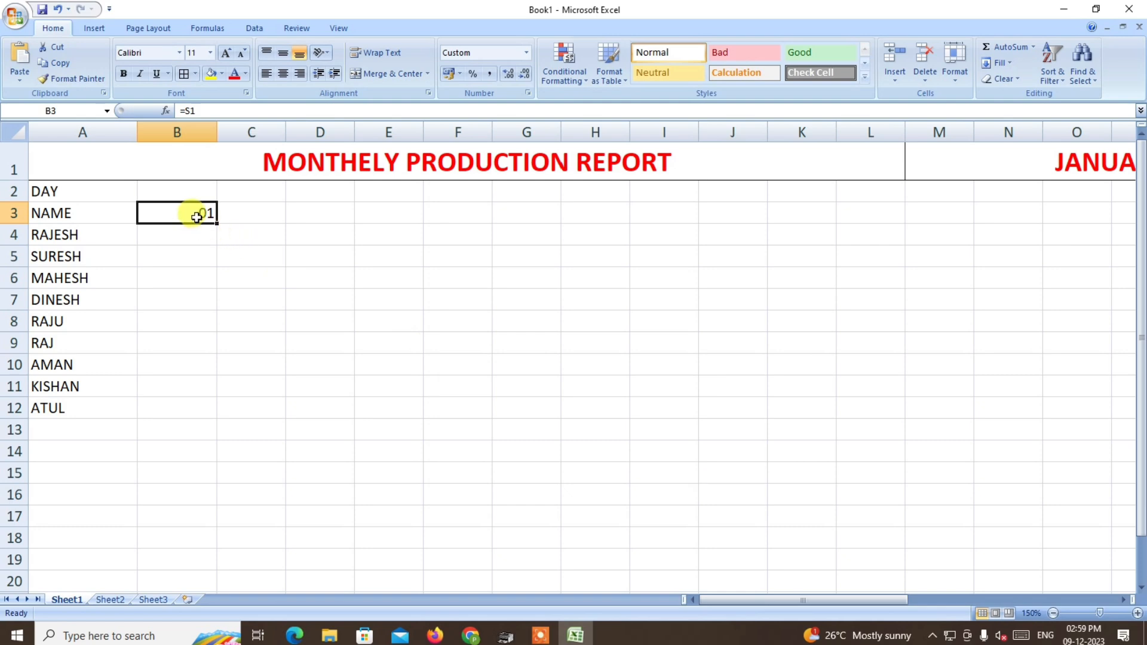
Enter the next-day formula =IF(B3<$AB$1,B3+1) in C3, with an absolute reference to the month-end date.
left_click(245, 214)
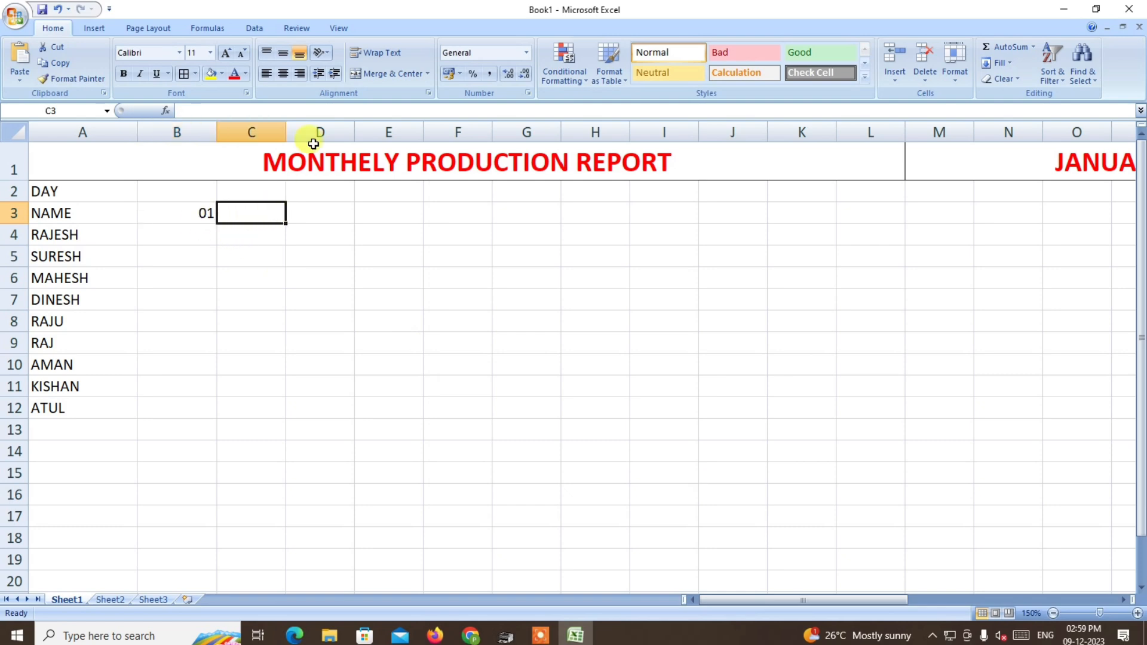
left_click(215, 109)
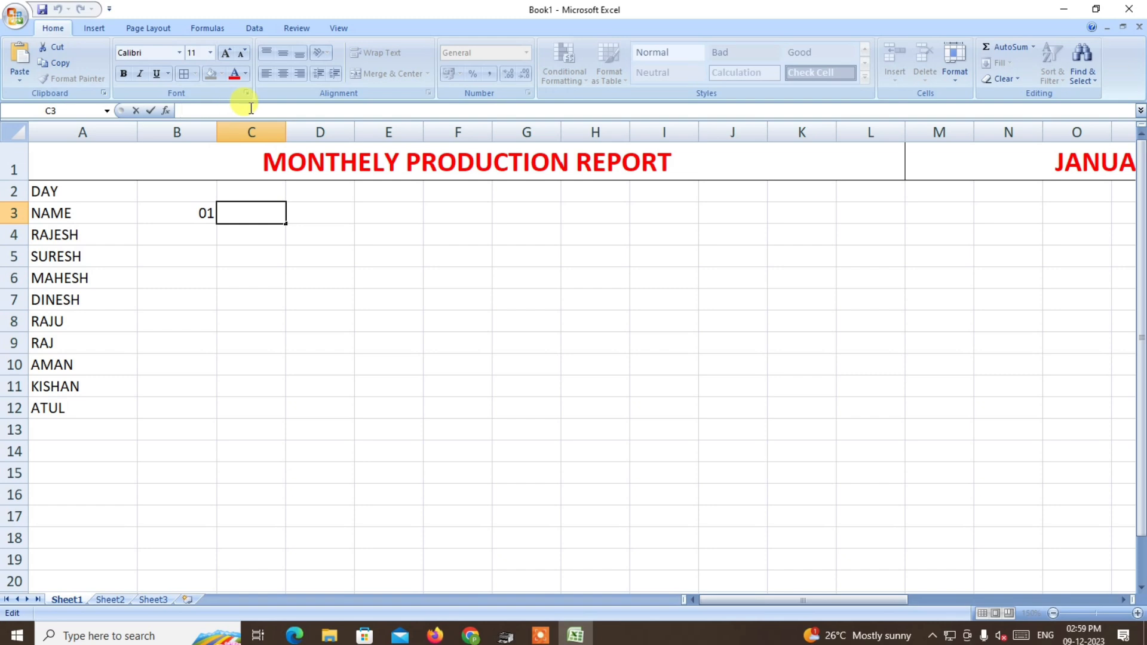
type("=")
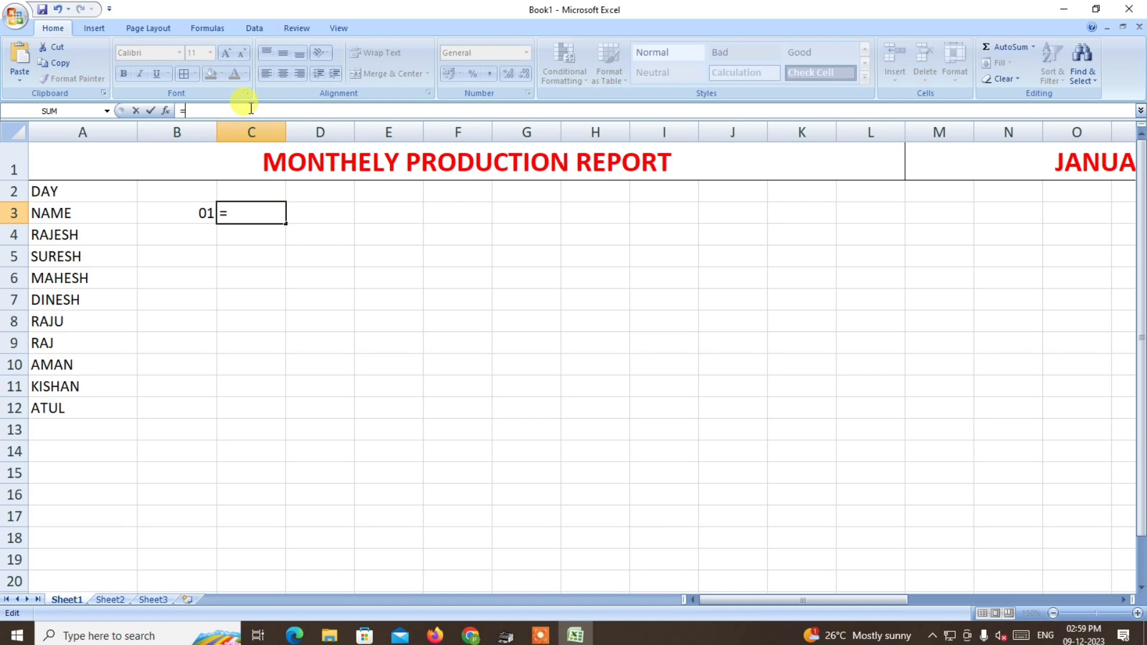
type("IF(")
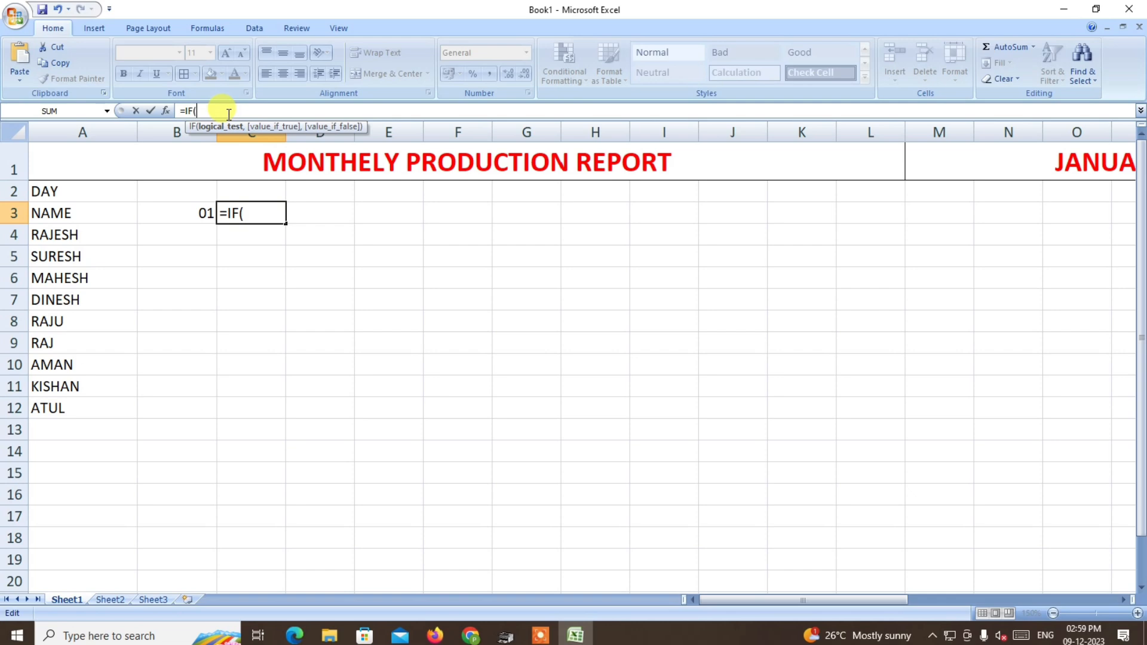
left_click(194, 212)
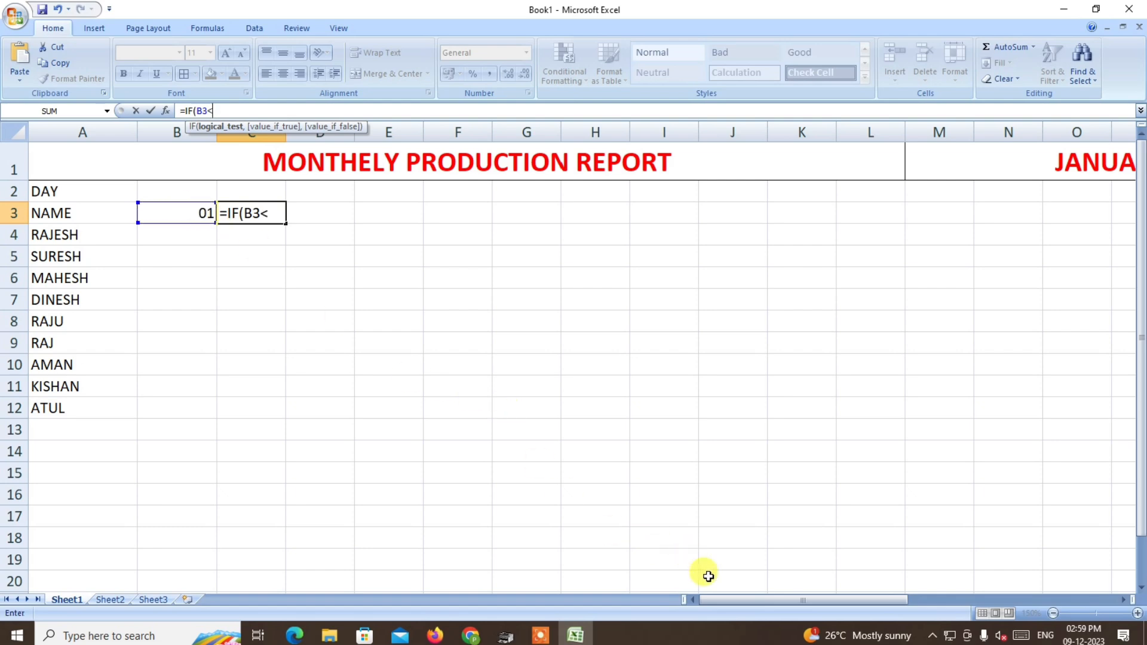
left_click_drag(740, 598, 962, 609)
left_click(965, 159)
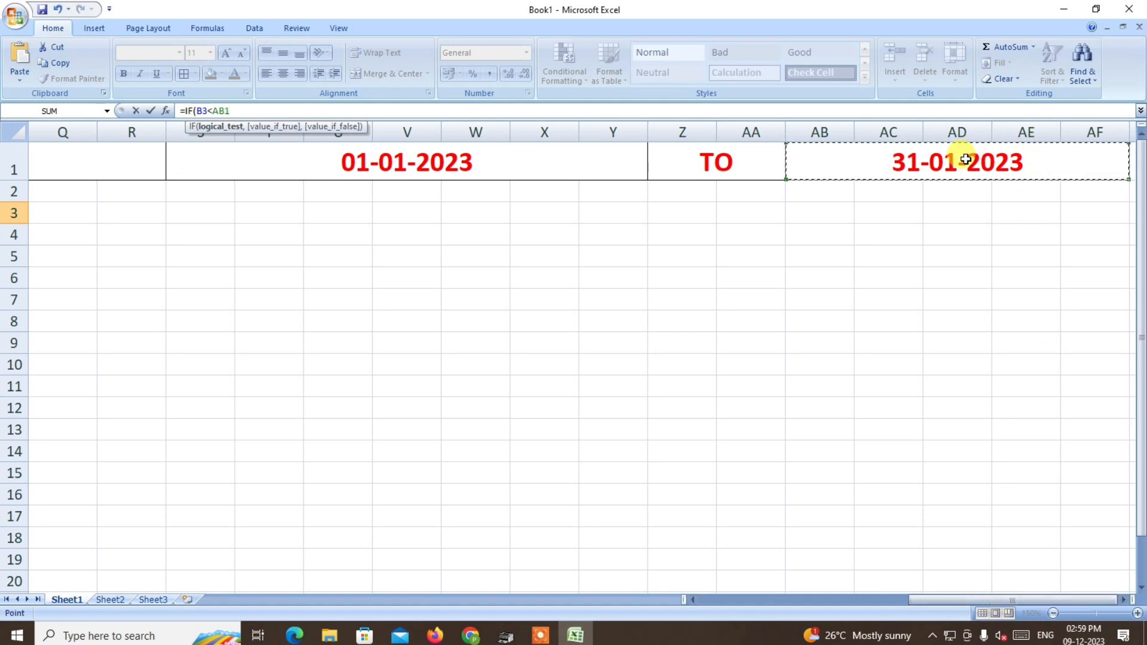
key("F4")
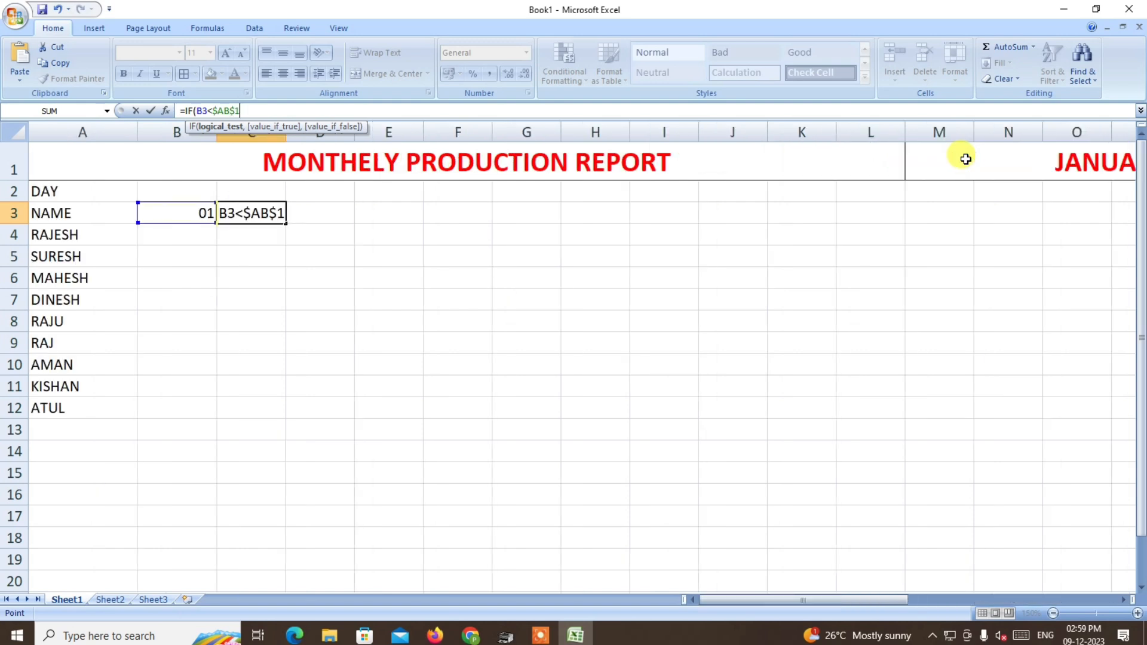
type(",")
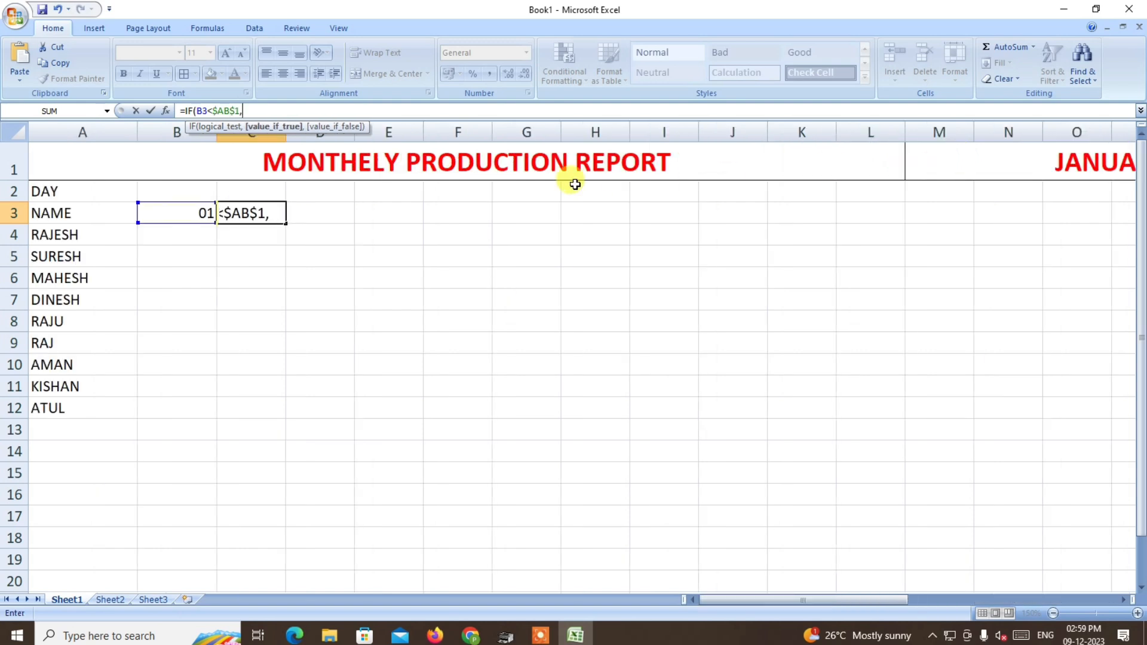
left_click(194, 211)
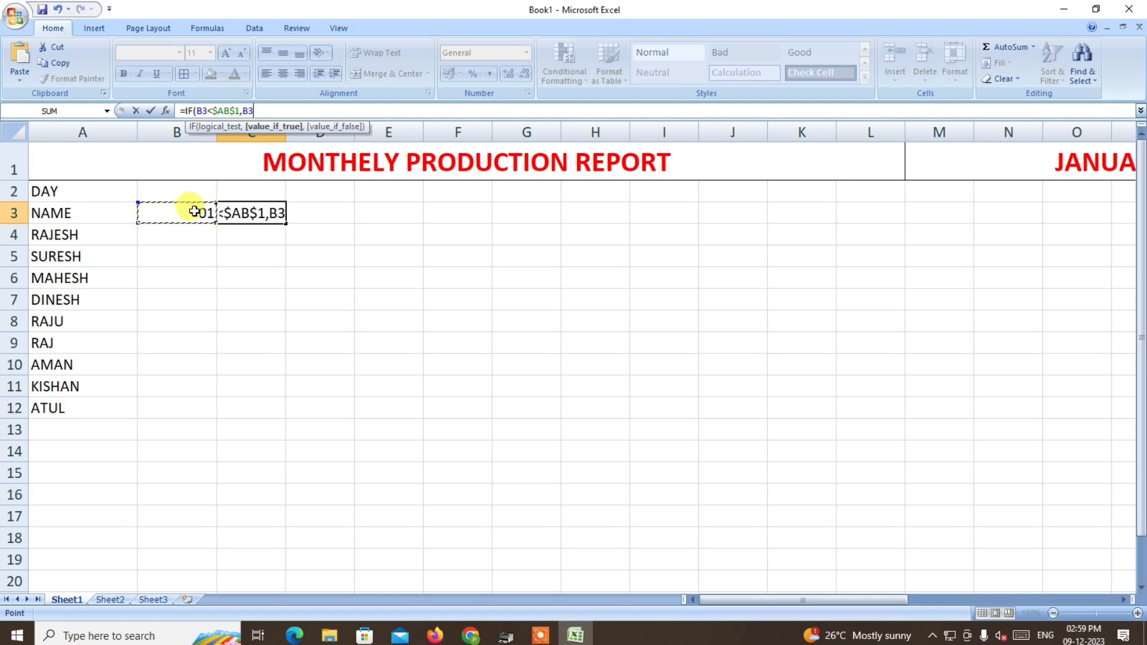
type("+")
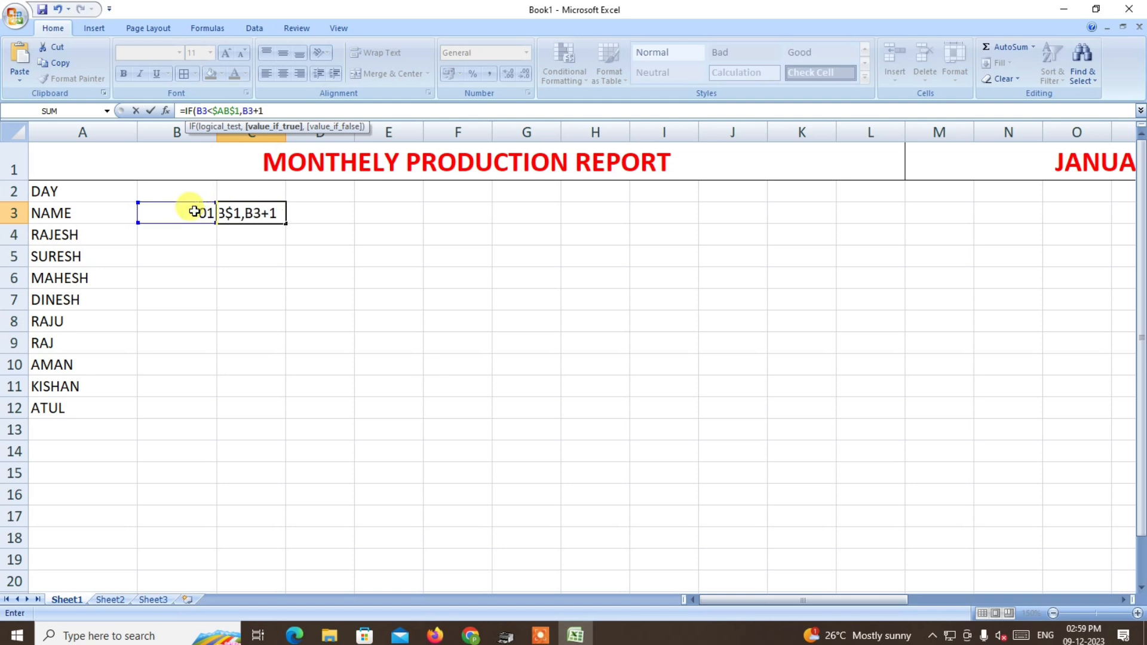
type("1)")
key("Return")
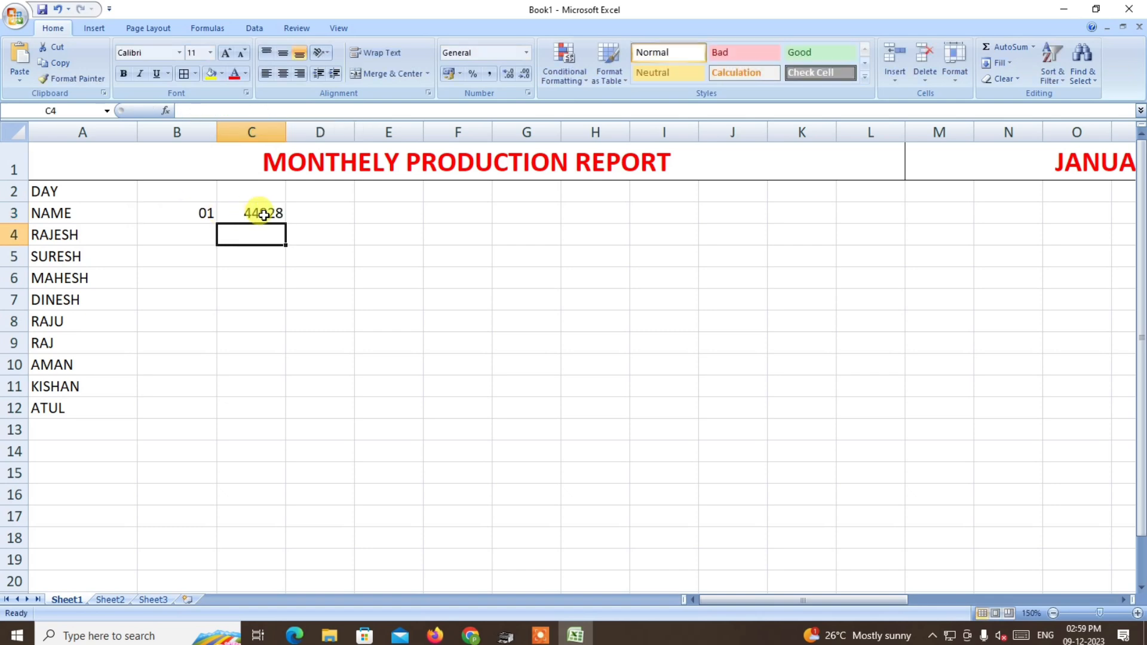
Give C3 the custom number format dd so that it shows only the day number.
left_click(264, 212)
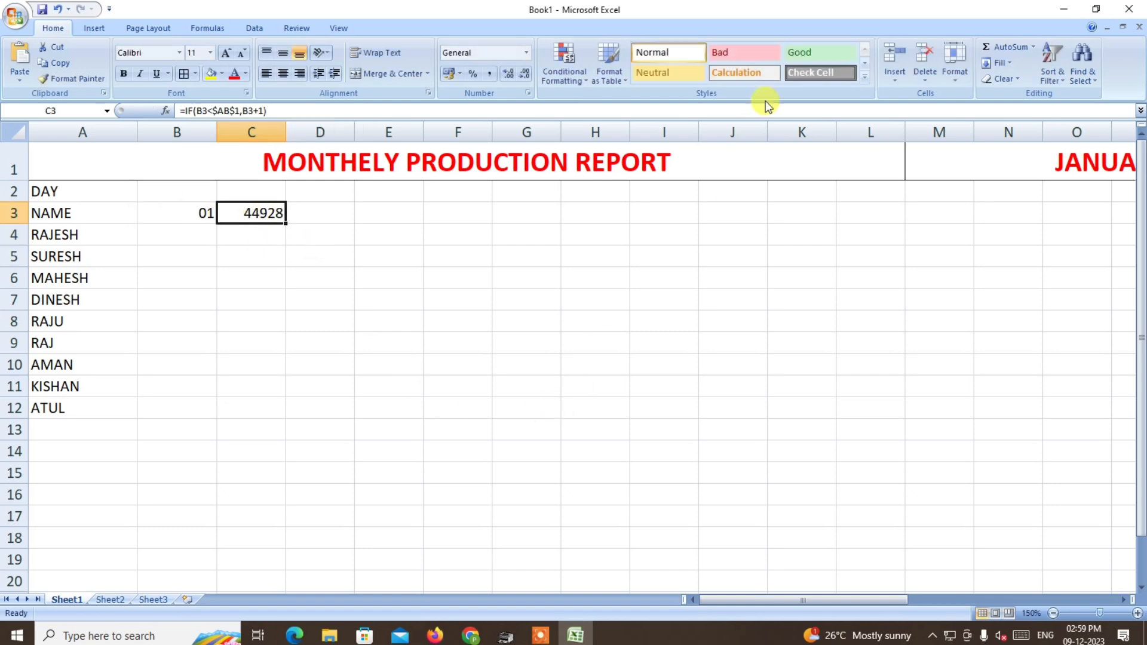
left_click(526, 53)
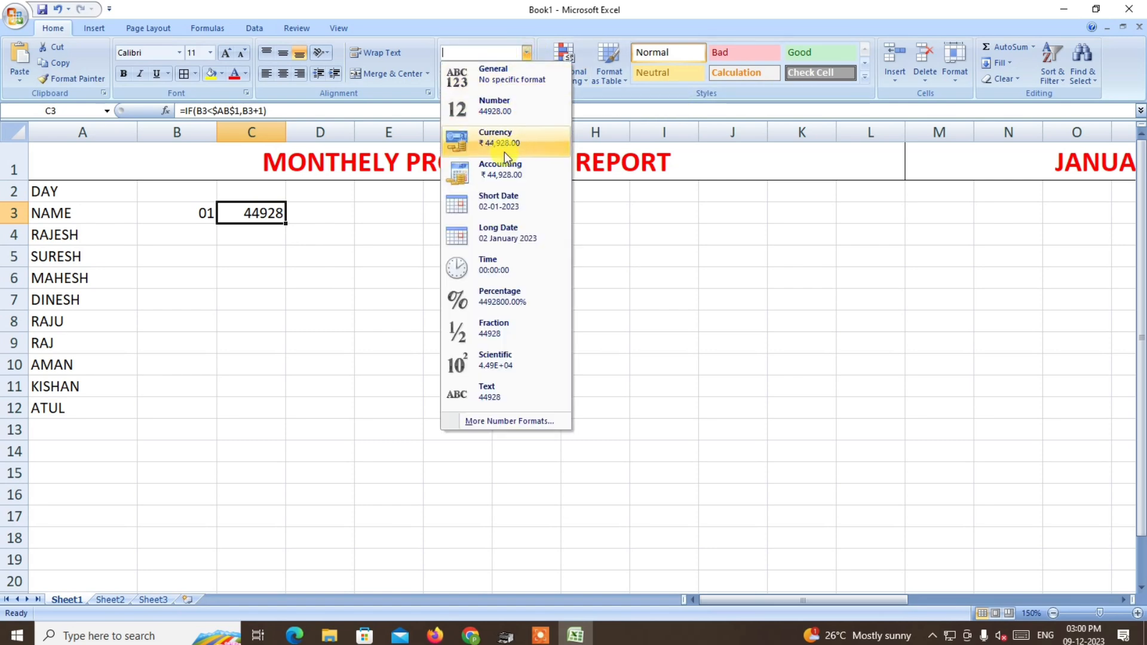
left_click(508, 203)
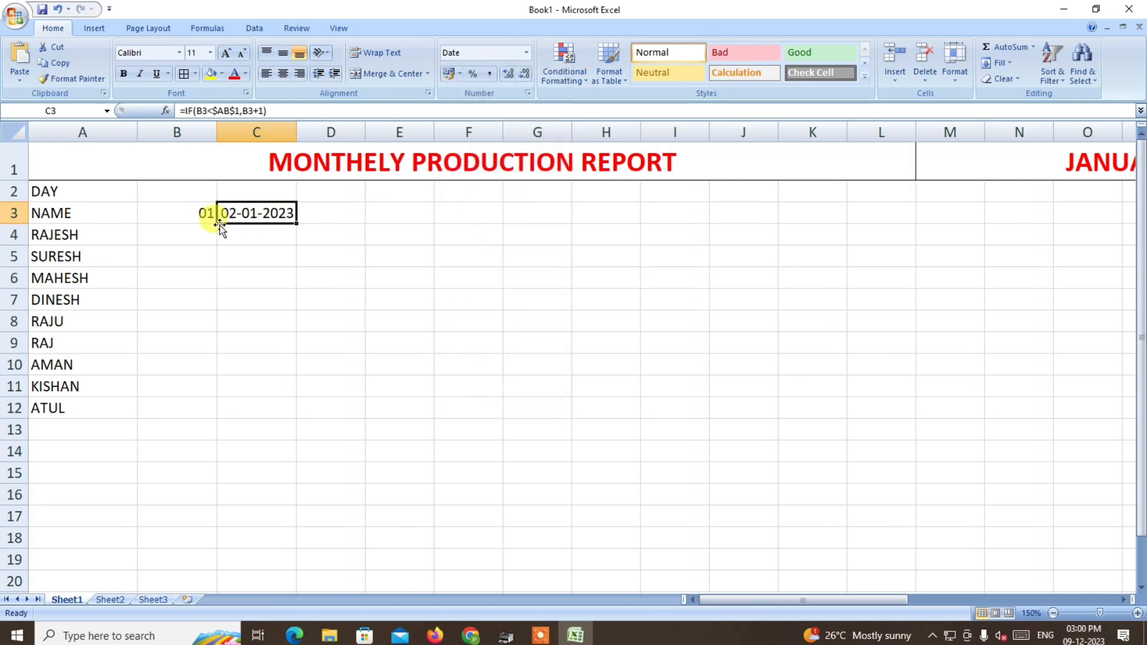
left_click(526, 53)
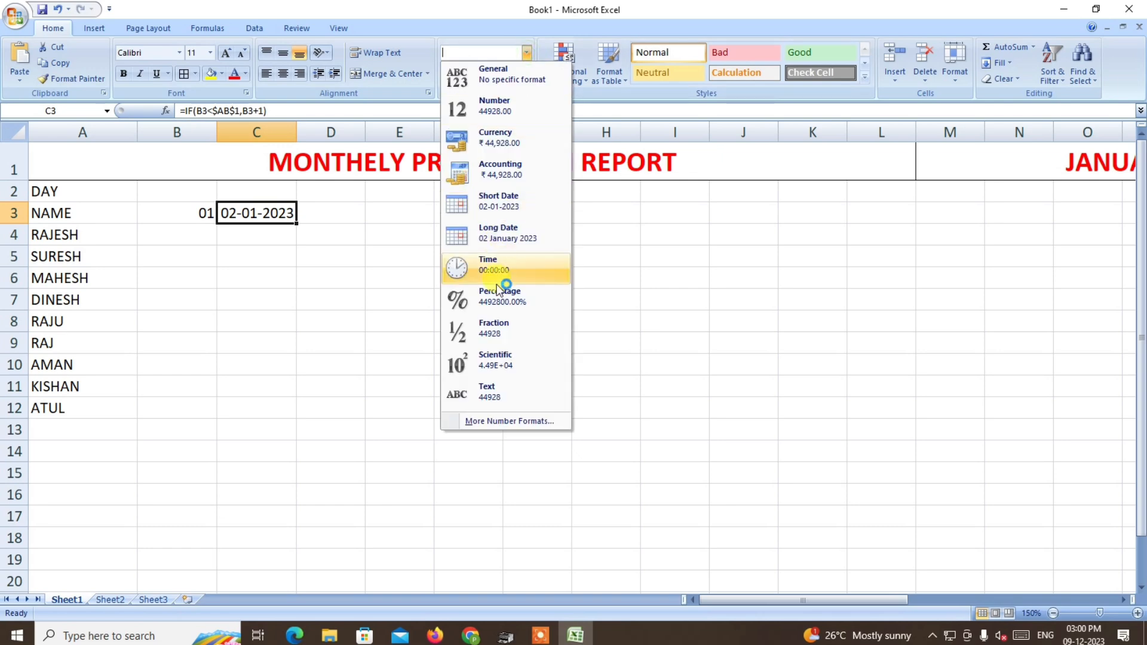
left_click(501, 420)
left_click(461, 335)
left_click_drag(587, 276, 556, 276)
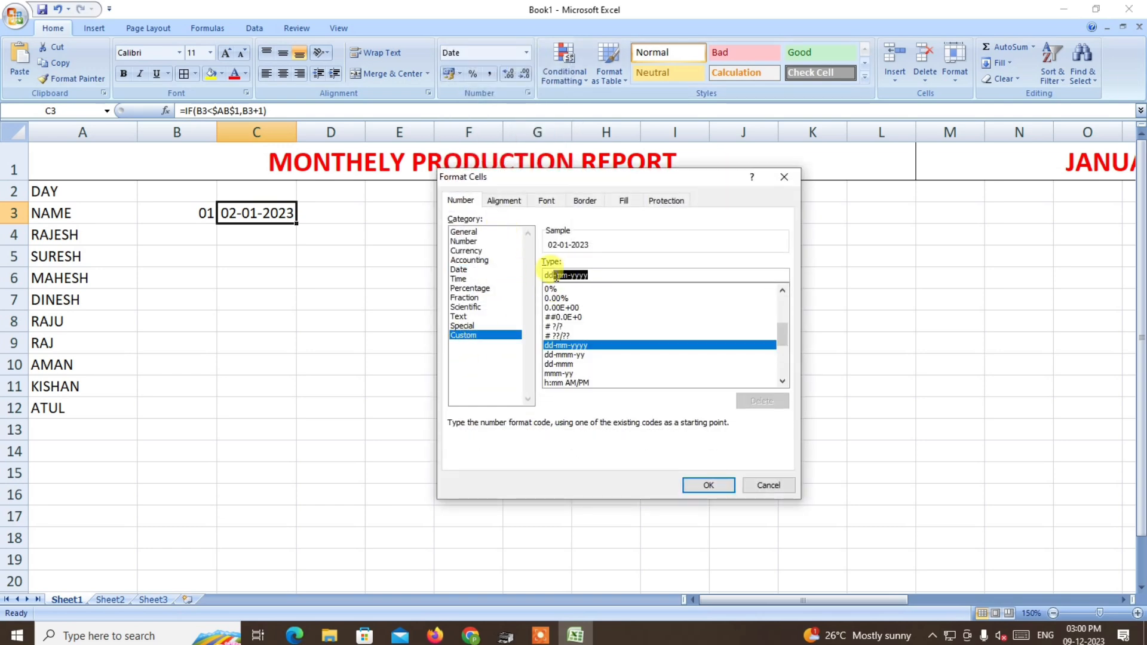
key("BackSpace")
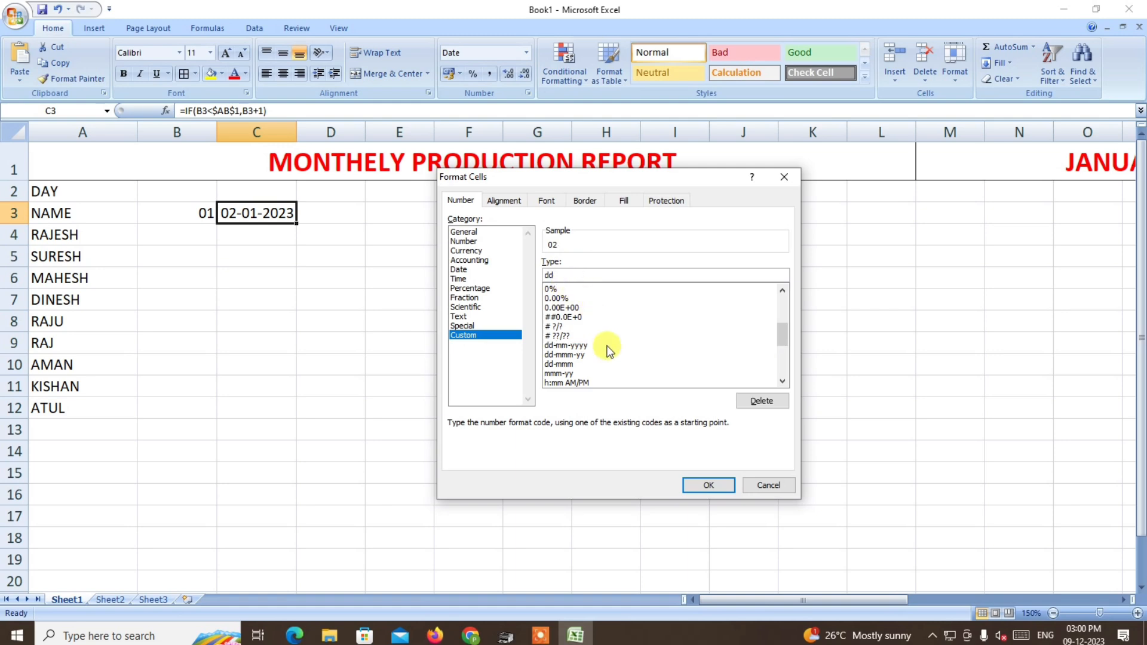
left_click(728, 483)
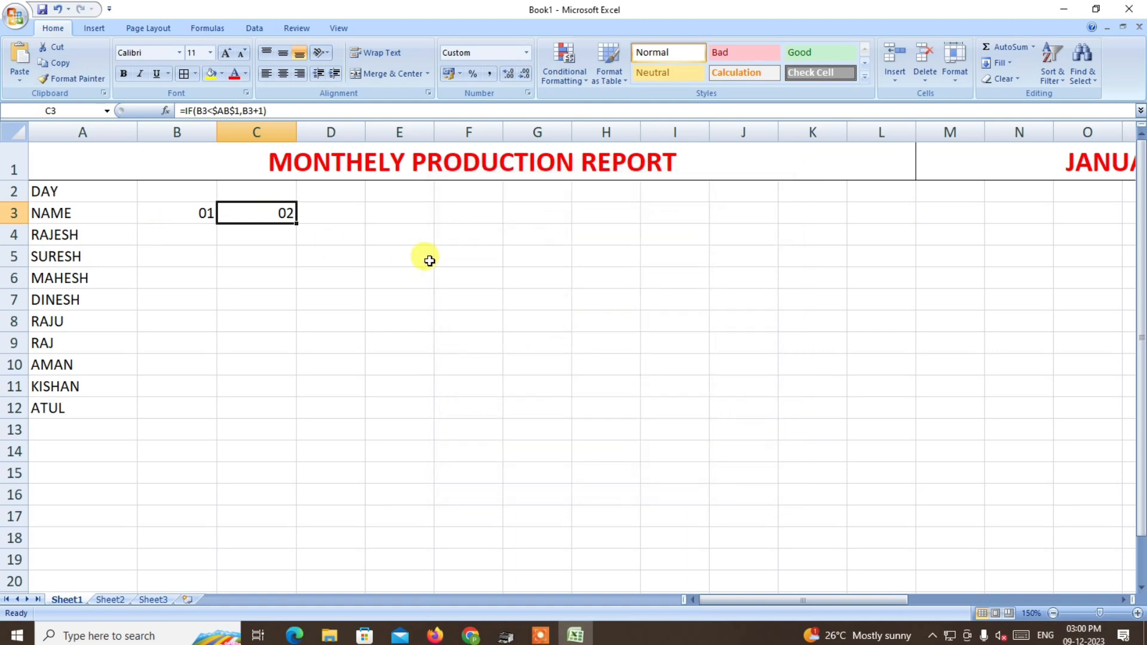
left_click(334, 257)
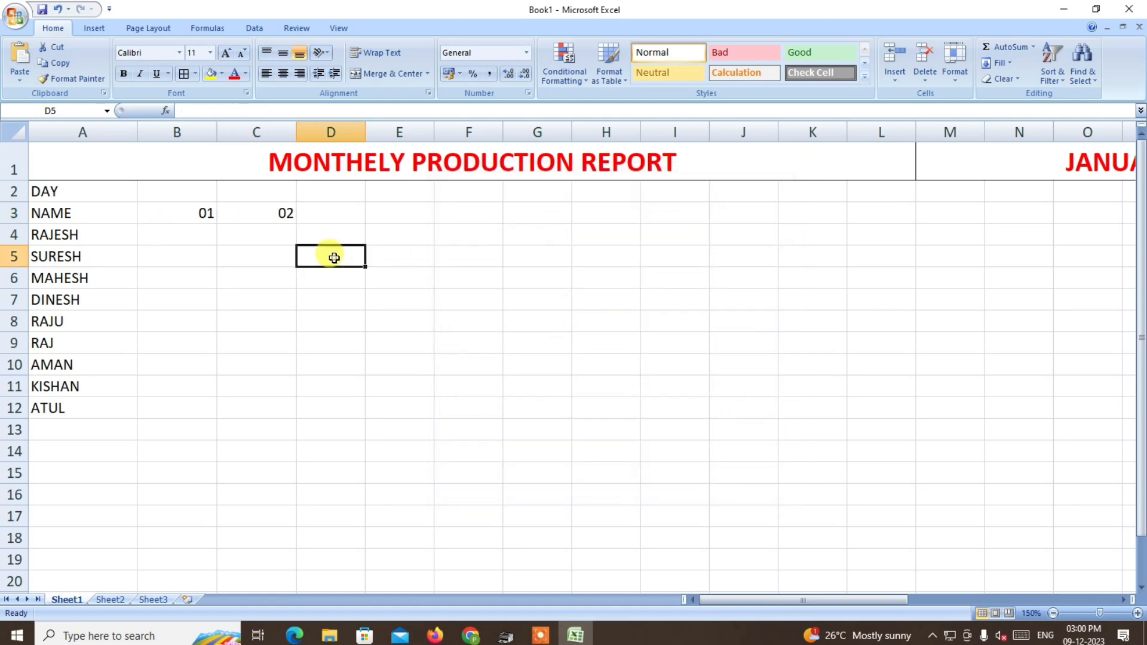
Fill the next-day formula from C3 across row 3 to AF3.
left_click(1053, 614)
left_click(1054, 614)
left_click(1053, 613)
left_click(1054, 613)
left_click(1054, 613)
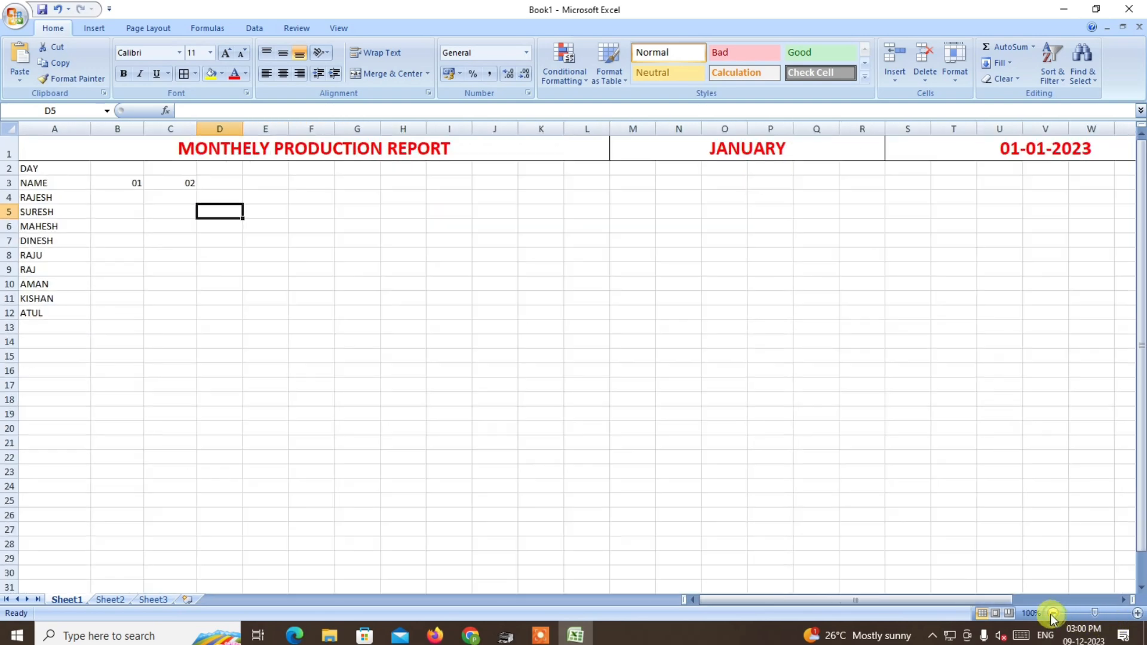
left_click(175, 189)
left_click_drag(198, 190, 1063, 194)
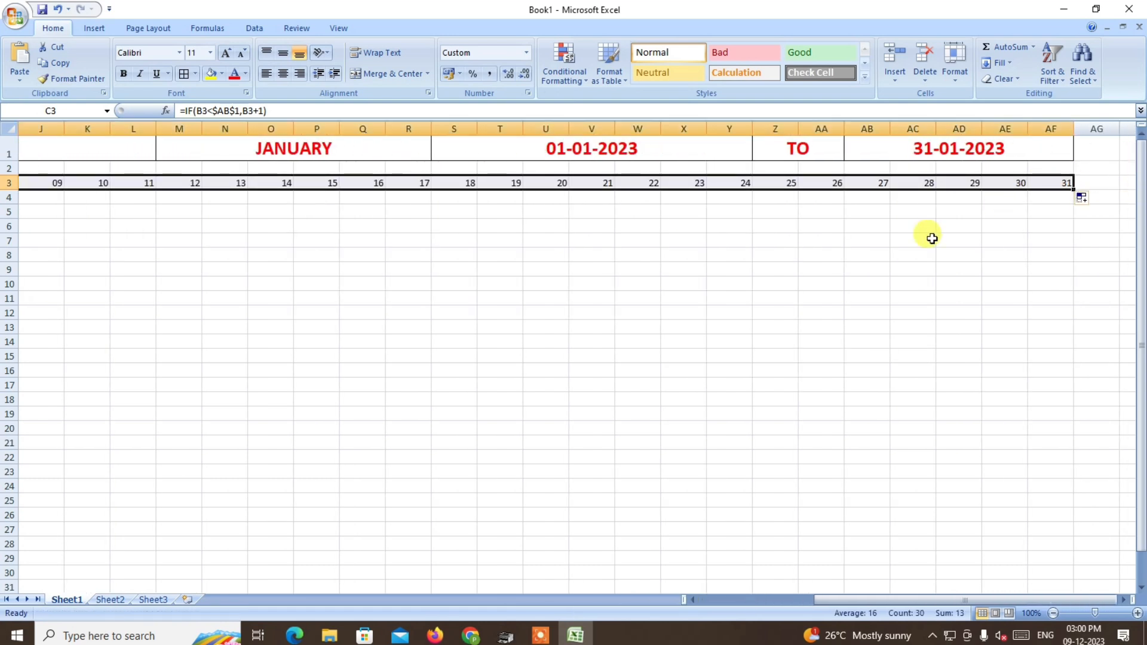
left_click_drag(918, 601, 763, 638)
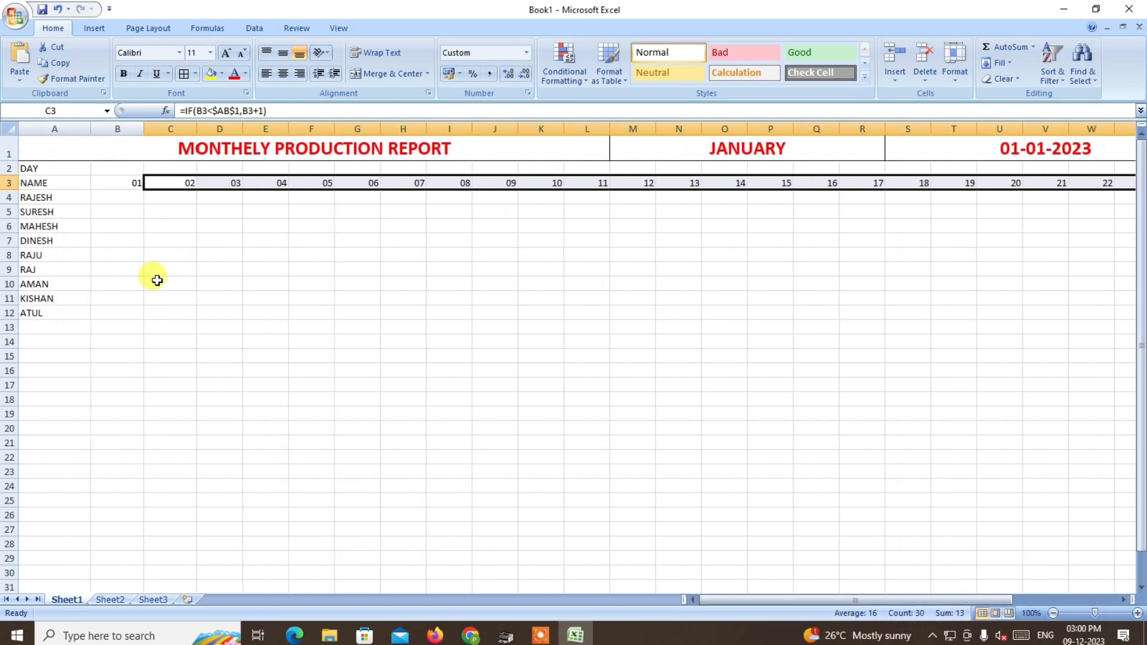
Enter the formula =TEXT(B3,"DDD") in B2 to show the abbreviated weekday of the date below.
left_click(109, 166)
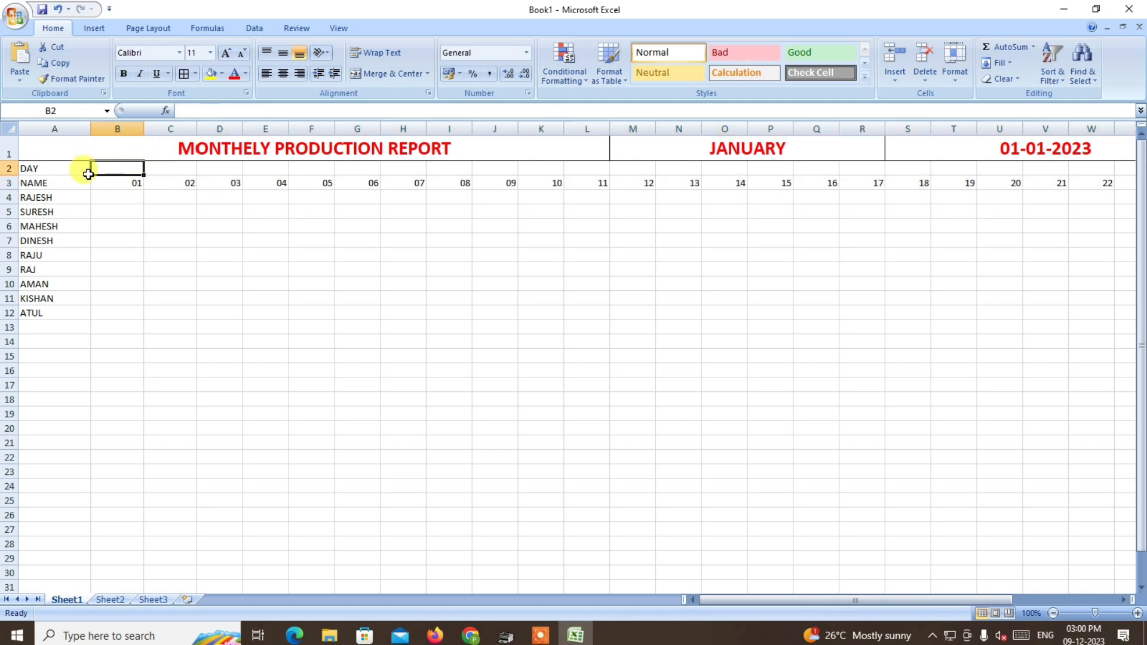
left_click(133, 181)
left_click(123, 170)
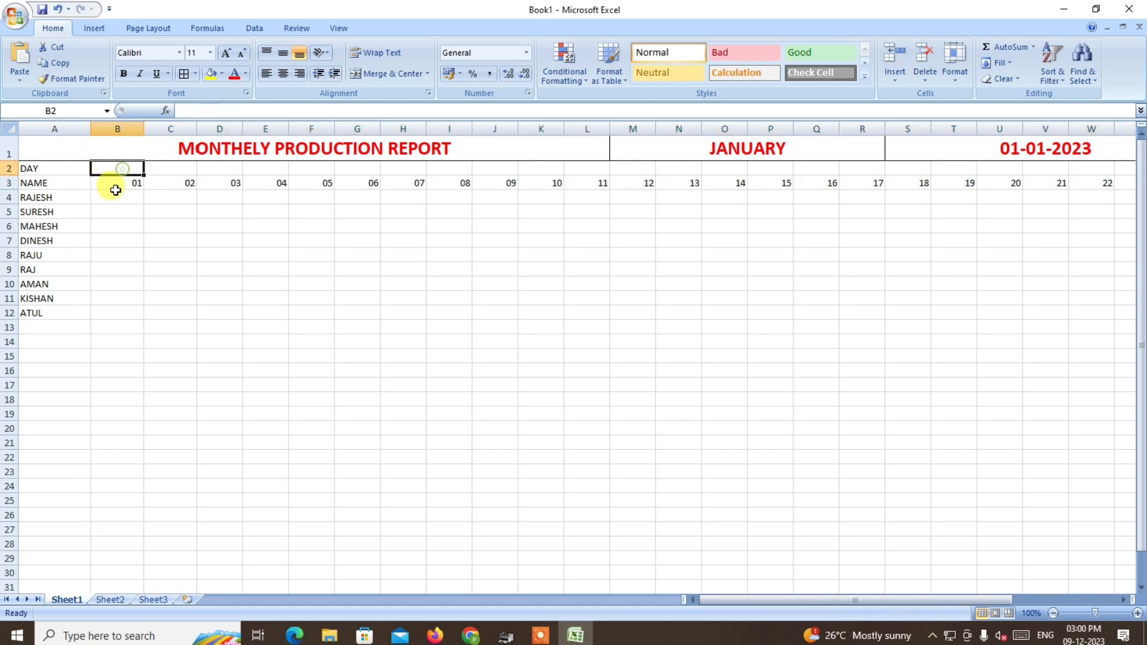
left_click(178, 108)
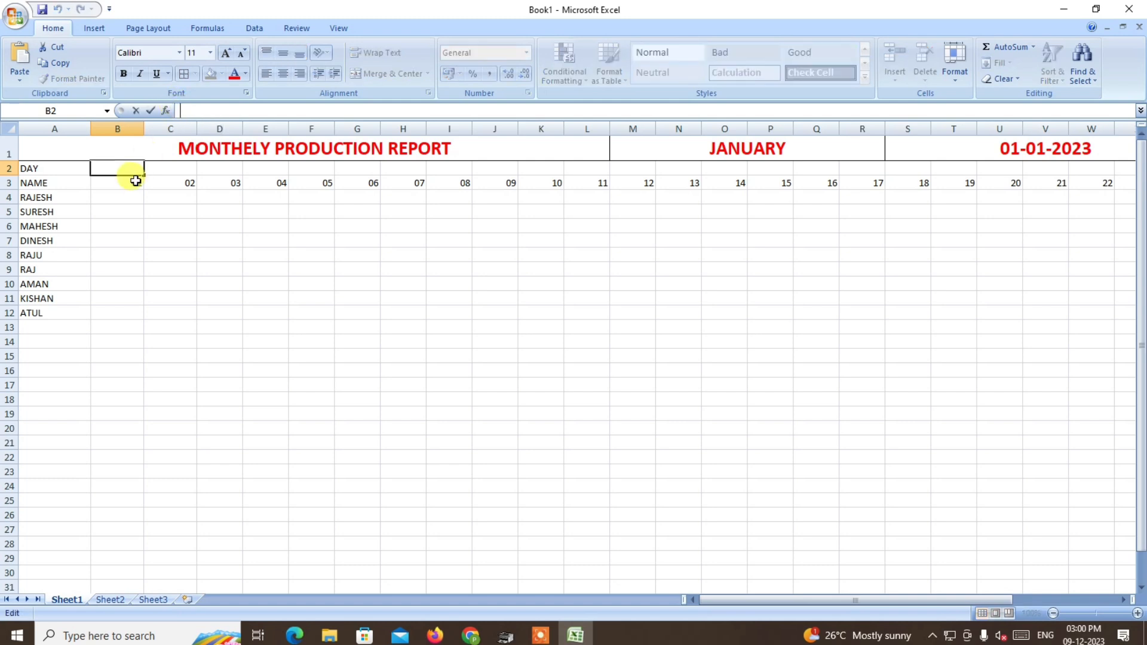
type("=TE")
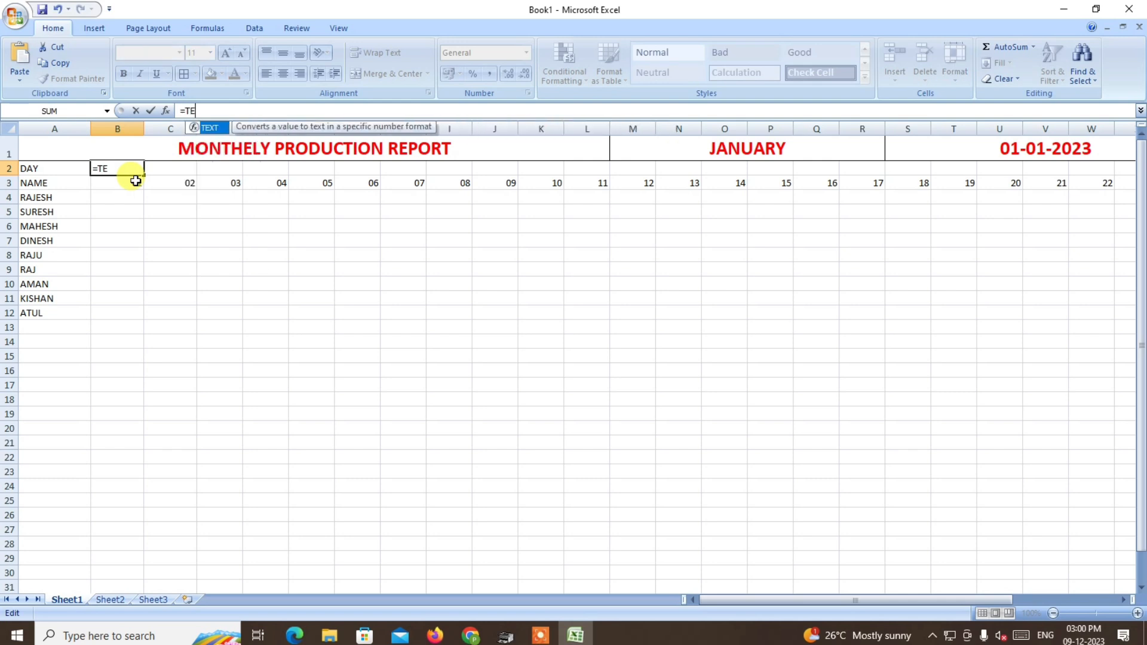
type("XT(")
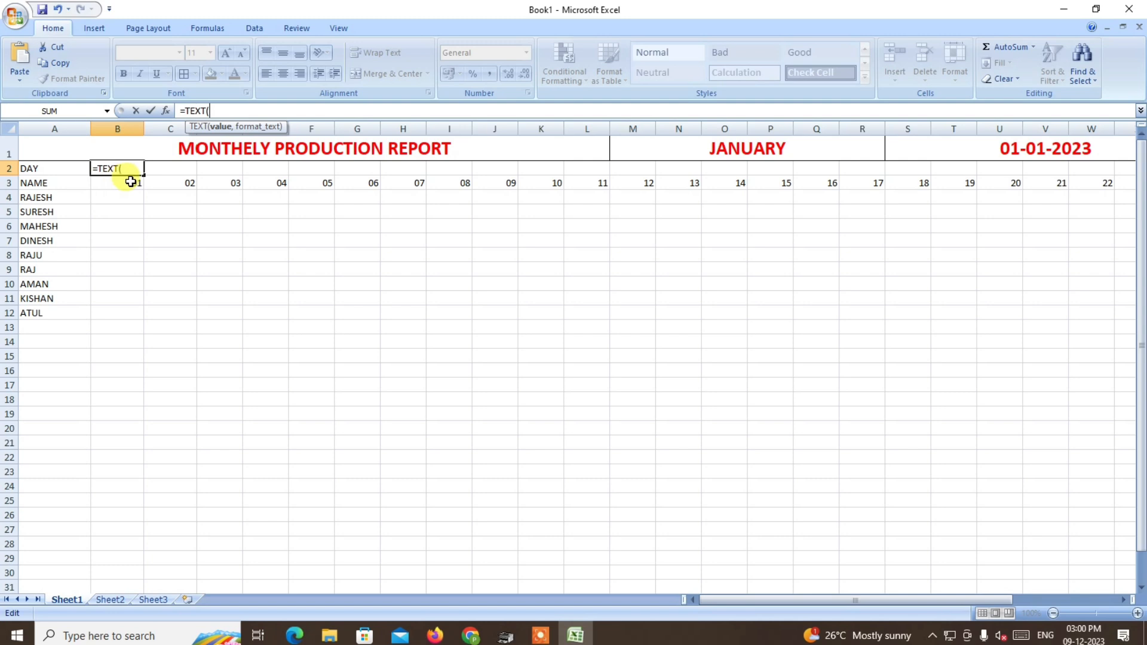
left_click(134, 184)
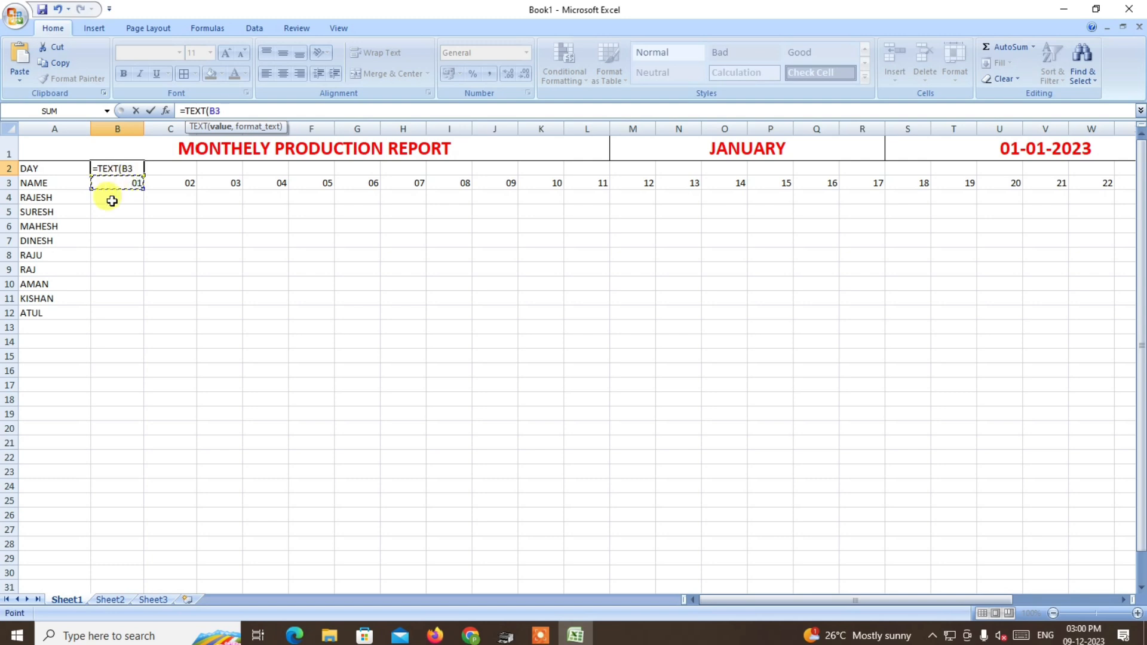
type(",\"DDD")
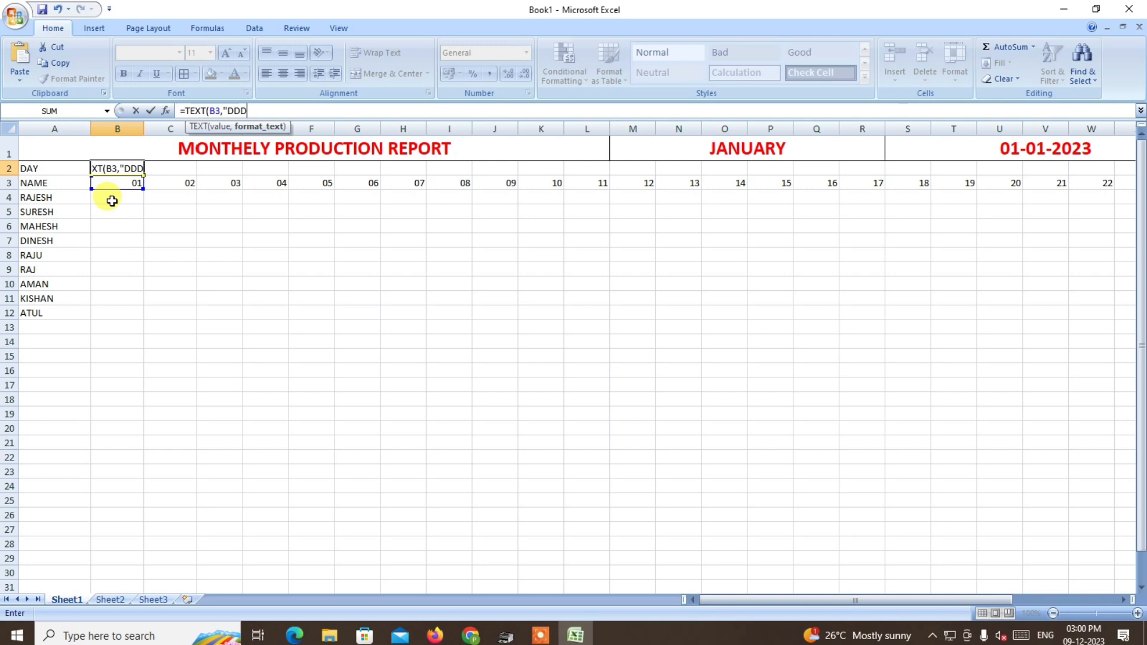
type("\")")
key("Return")
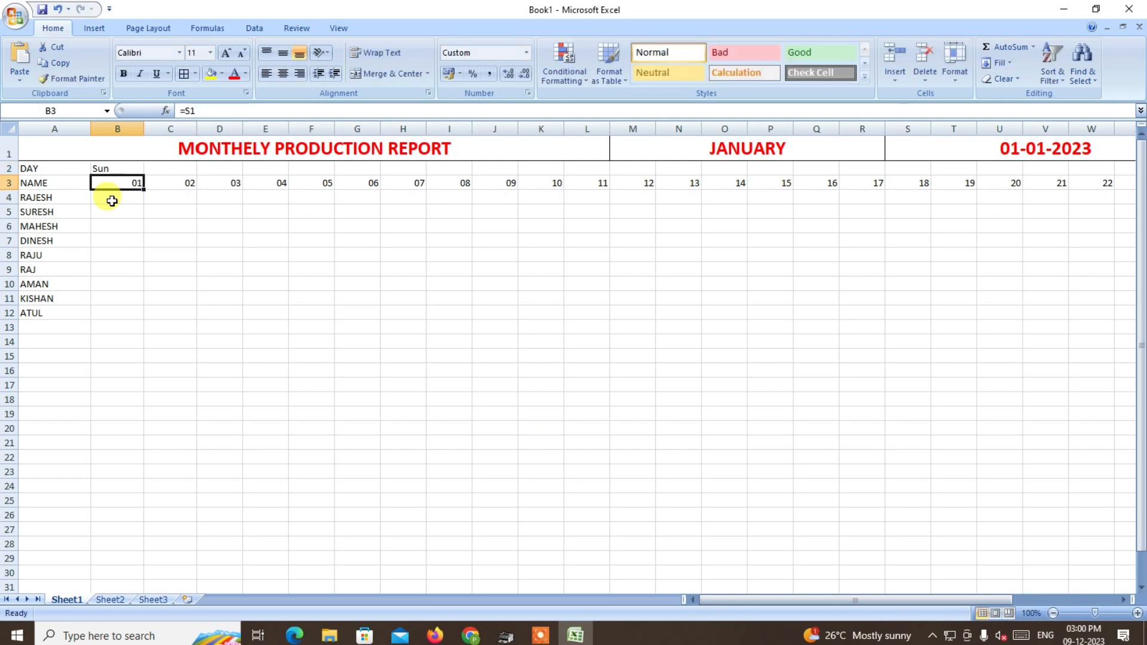
Try the full weekday name in B2 by changing its format code to DDDD.
left_click(111, 168)
left_click(1137, 613)
left_click(1137, 614)
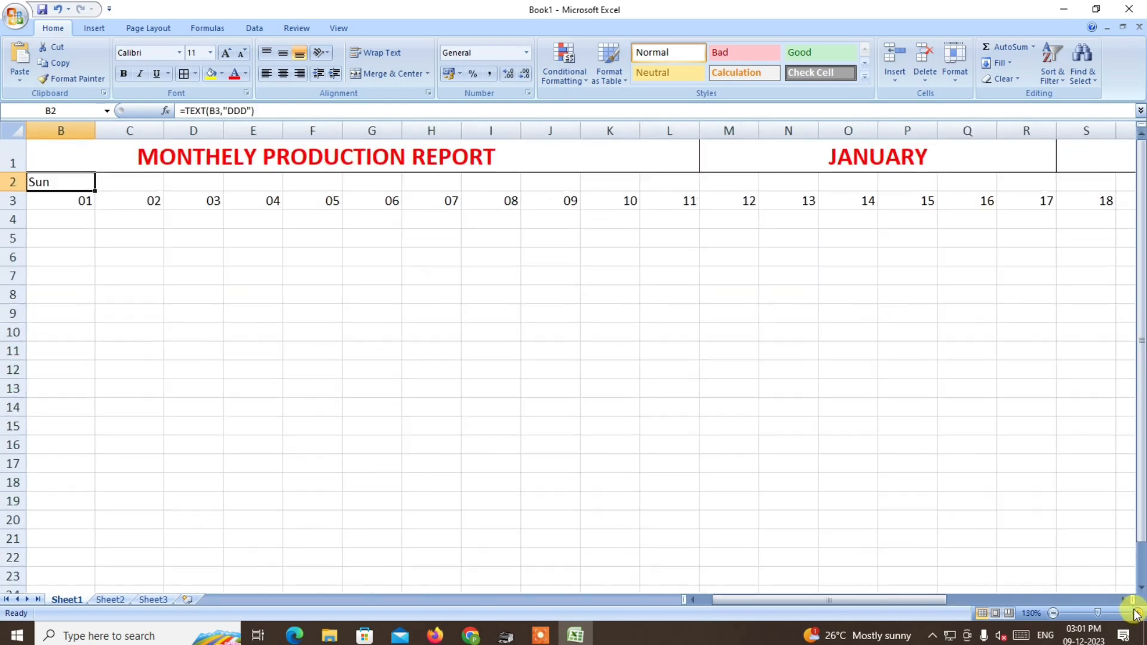
left_click(1137, 613)
left_click(1137, 613)
left_click(1137, 613)
left_click_drag(906, 600, 894, 600)
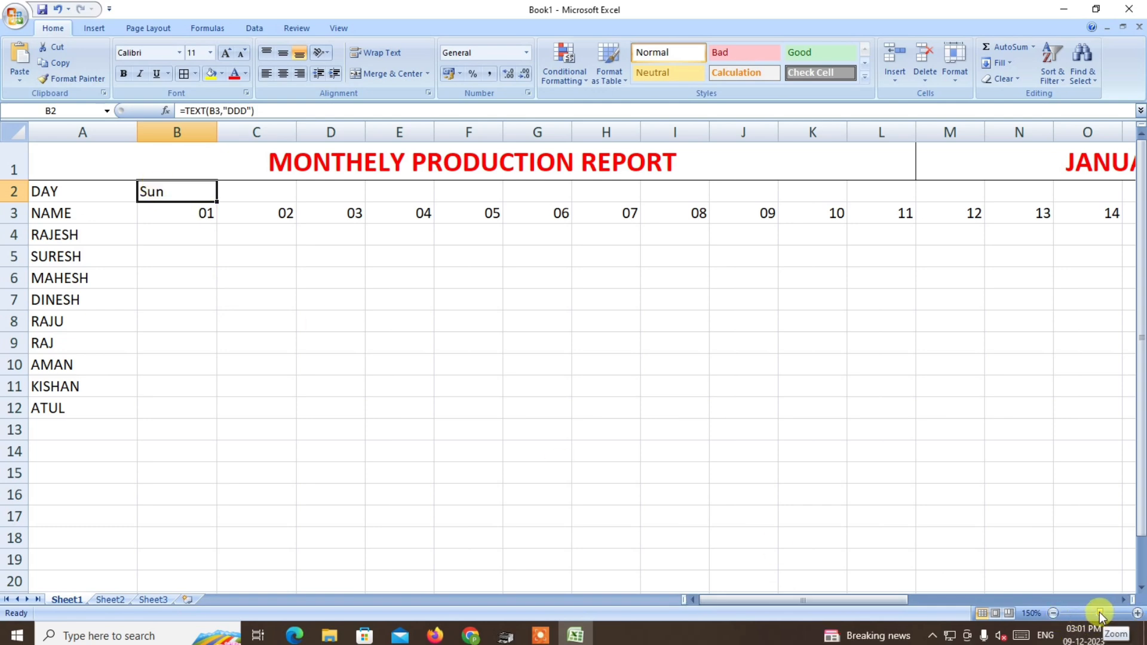
left_click_drag(1099, 612, 1095, 611)
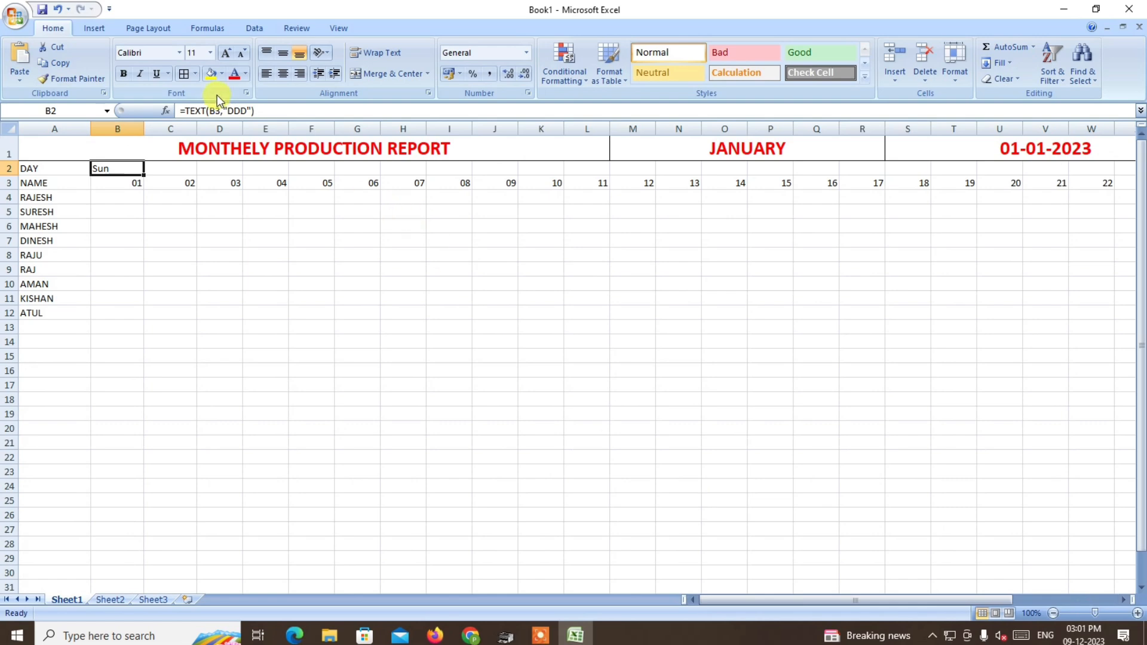
left_click(248, 111)
type("D")
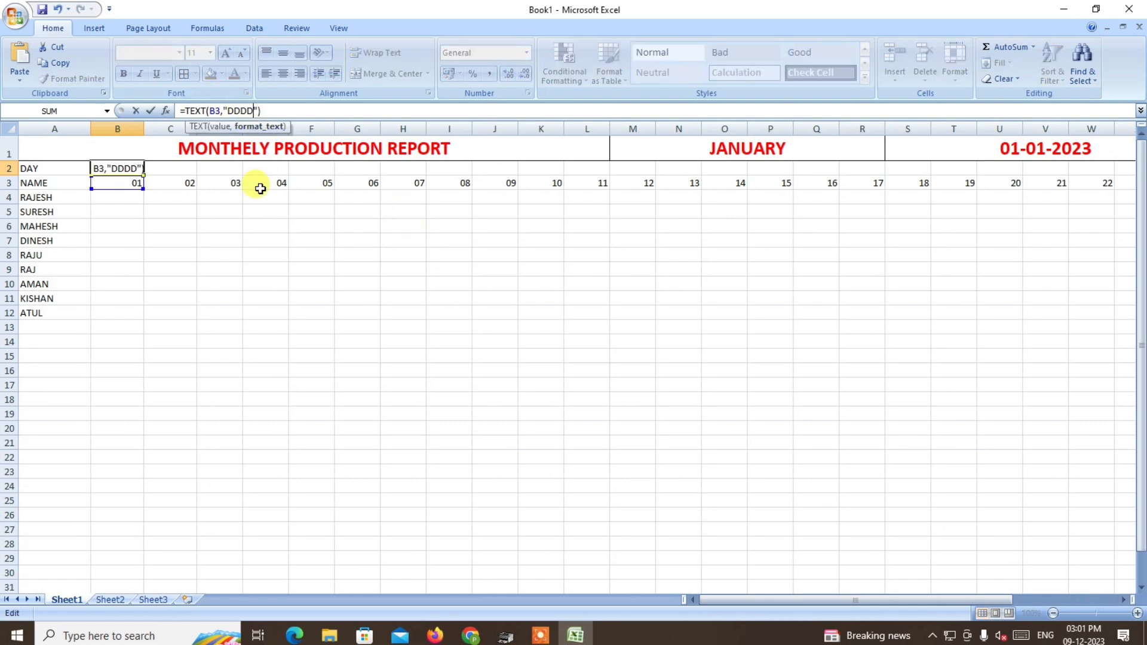
key("Return")
left_click(103, 167)
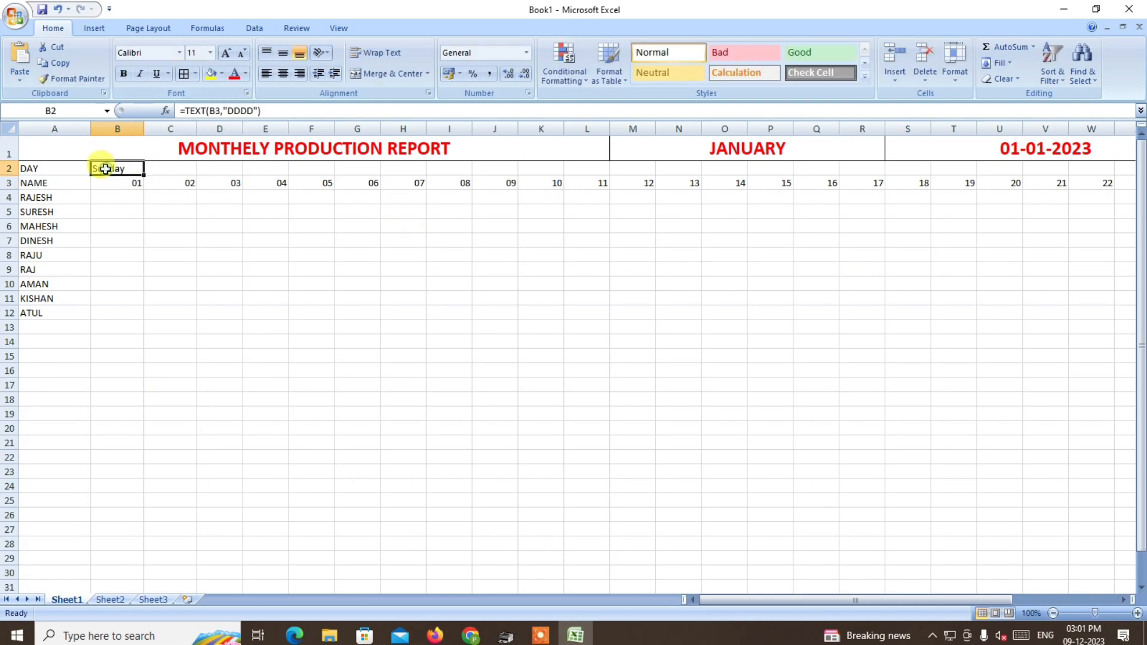
Restore the weekday formula in B2 to =TEXT(B3,"DDD") for the short day name.
left_click(251, 111)
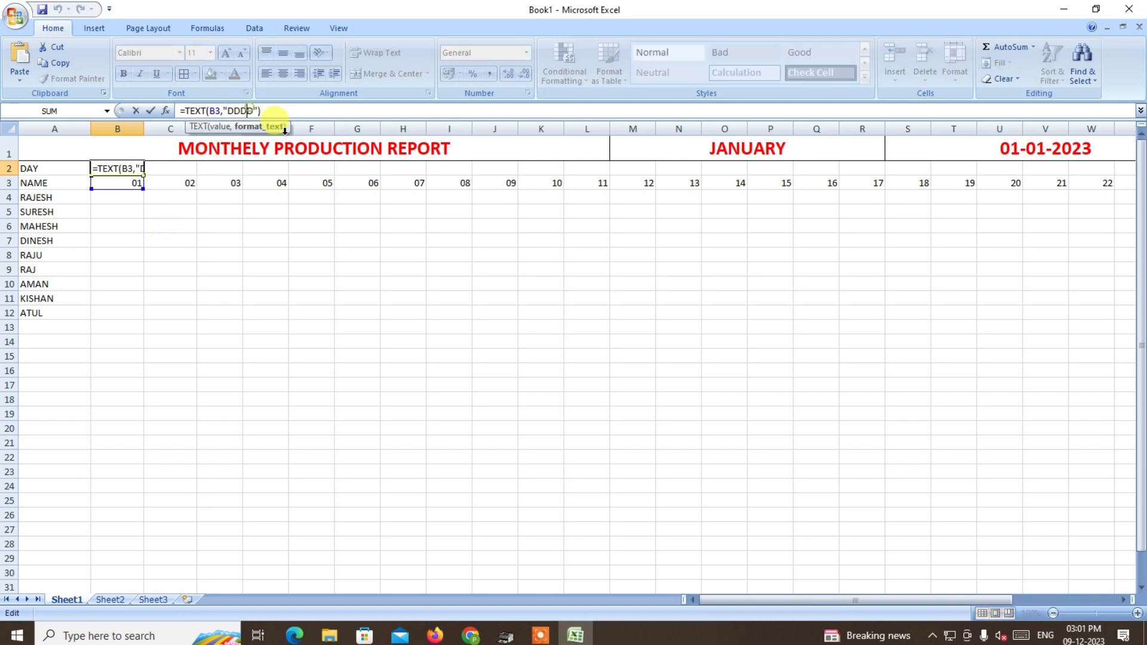
key("Delete")
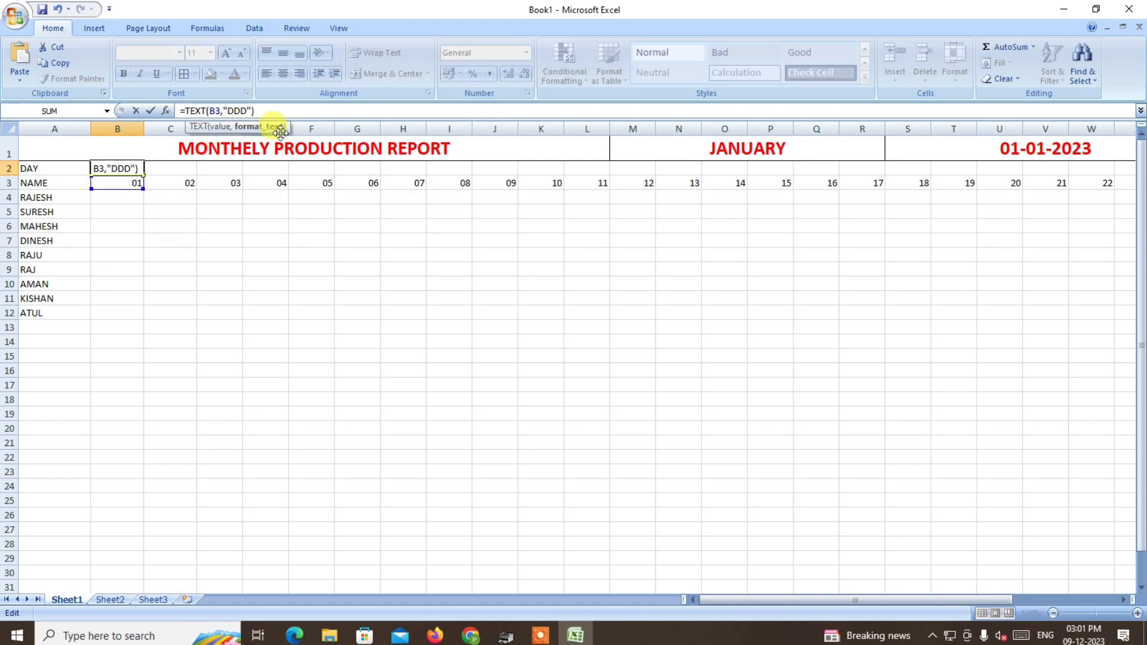
key("Return")
Fill the weekday formula from B2 across row 2 to AF2.
left_click(103, 169)
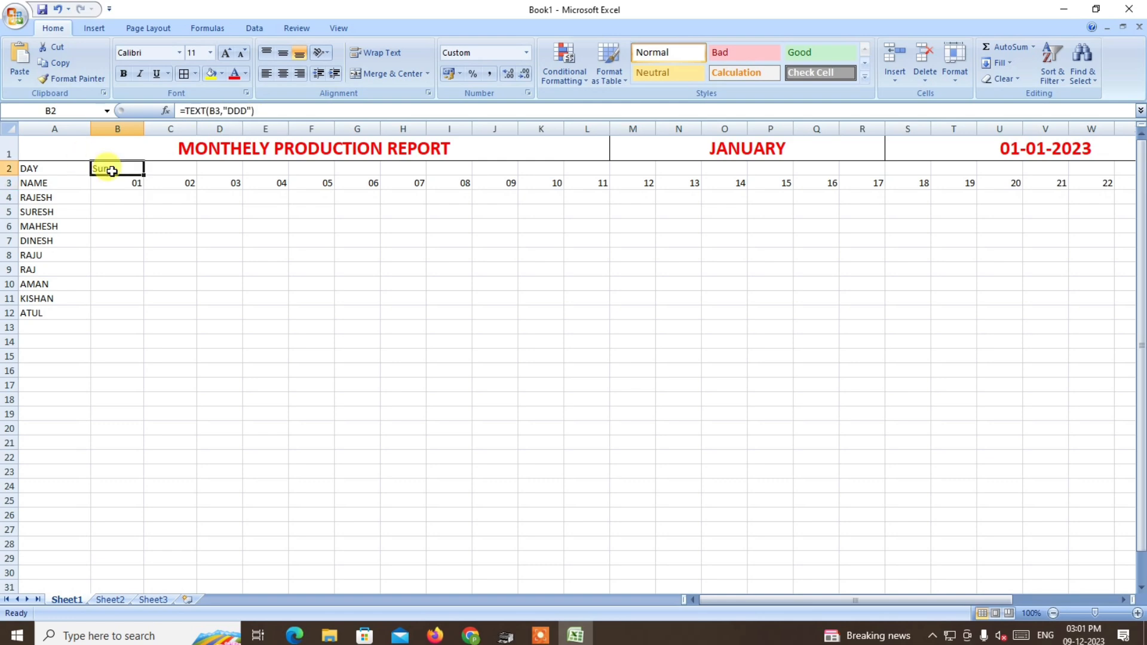
left_click_drag(146, 177, 1069, 182)
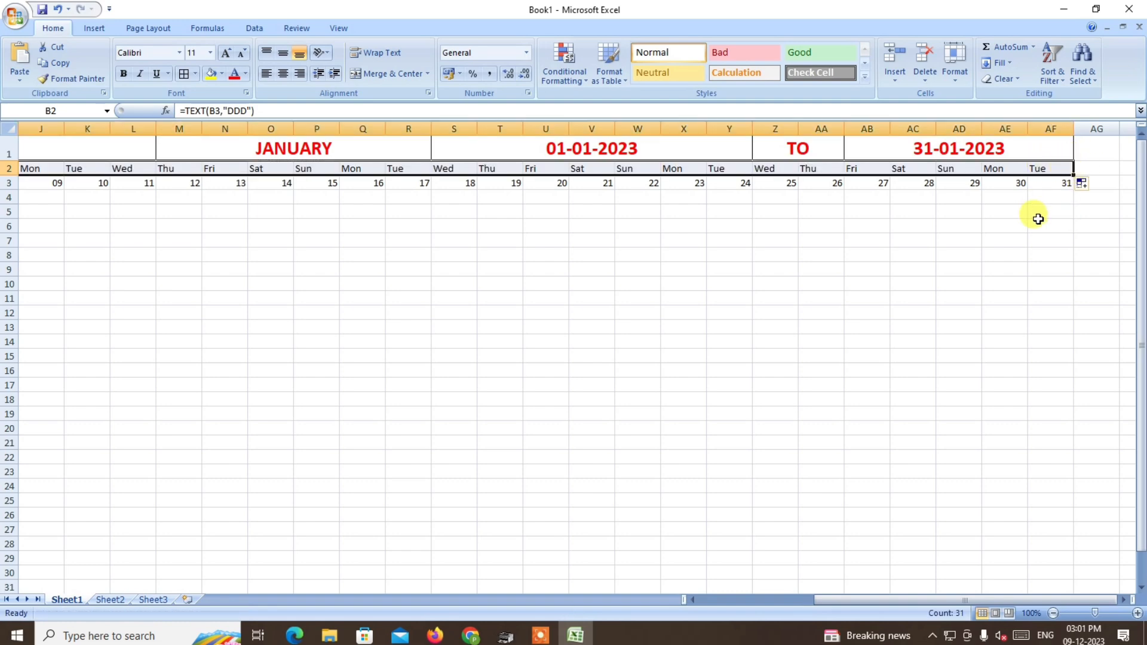
left_click_drag(934, 601, 805, 601)
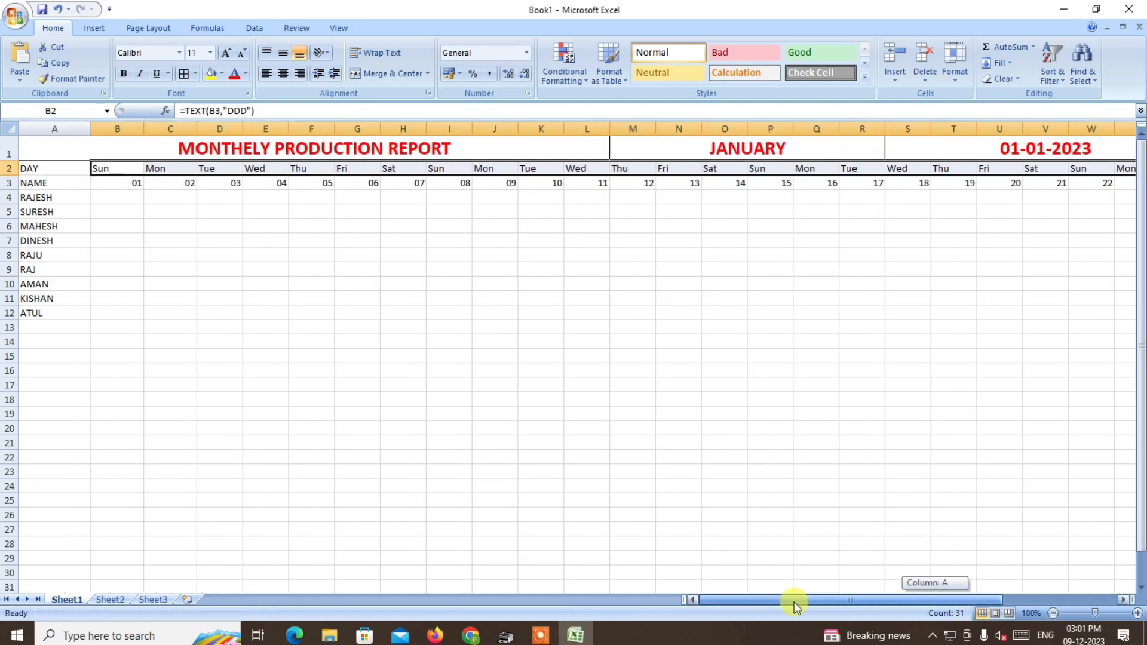
AutoFit the width of all columns and apply all borders to the table range A2:AF12.
left_click(9, 128)
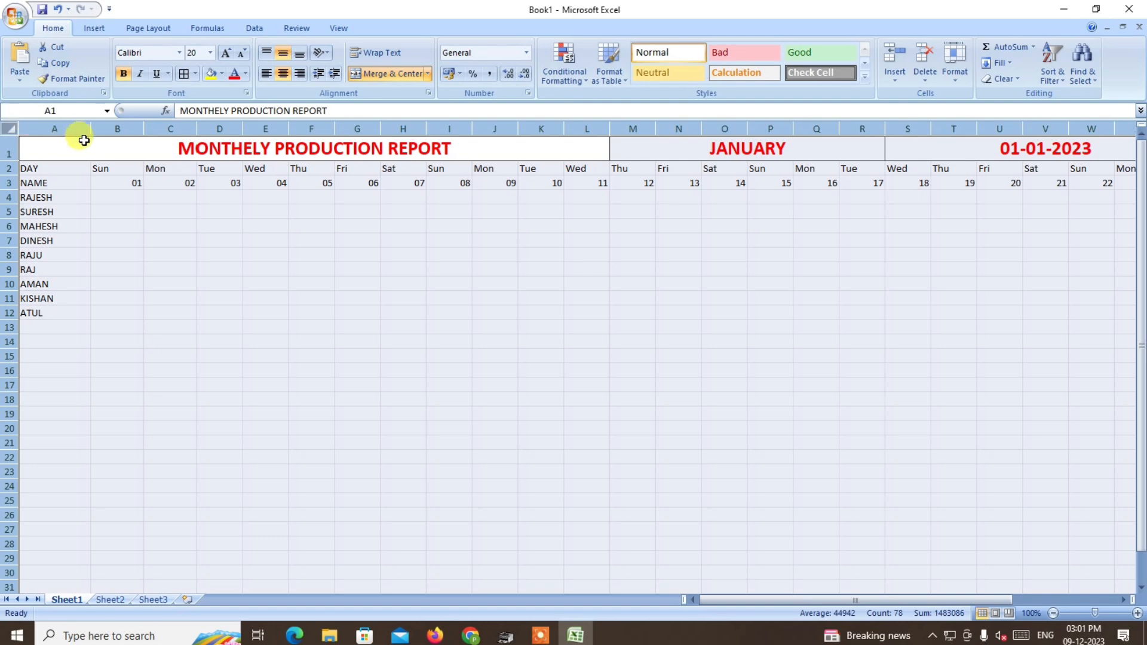
double_click(147, 134)
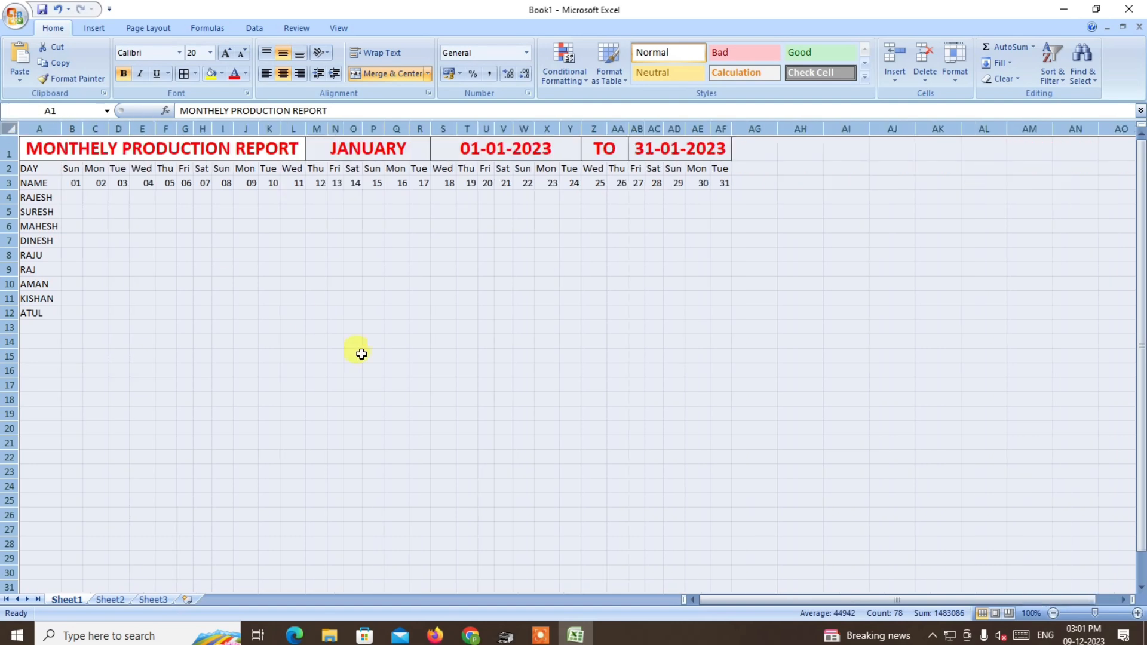
left_click_drag(27, 168, 727, 310)
left_click(185, 74)
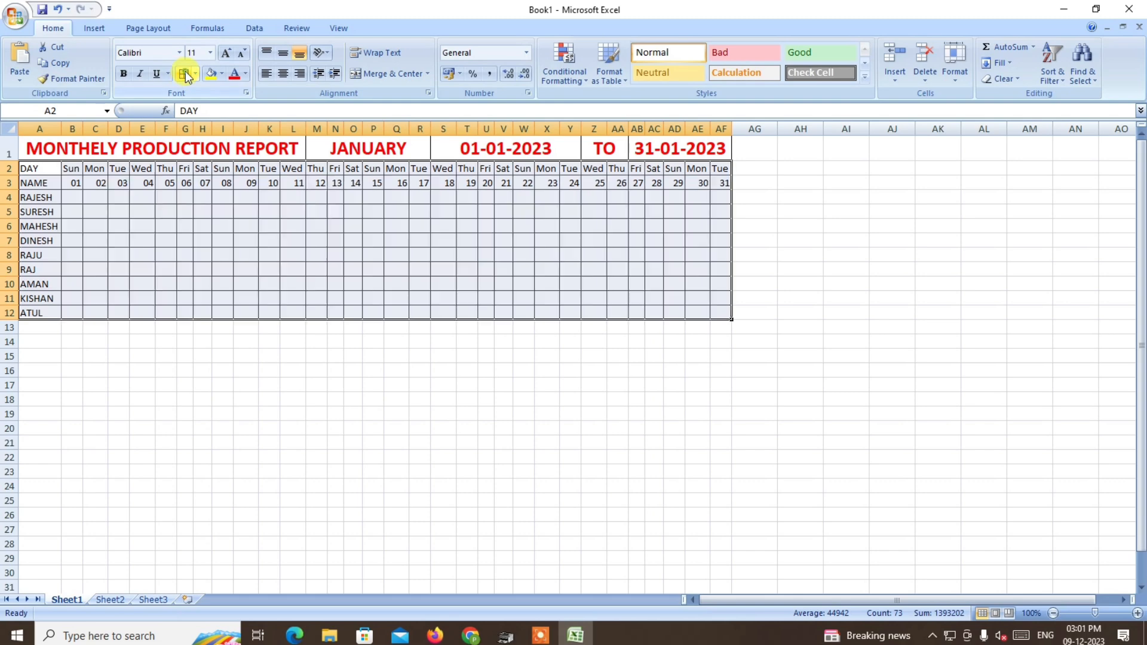
left_click(1137, 613)
left_click(1137, 613)
left_click(1137, 613)
left_click(1138, 613)
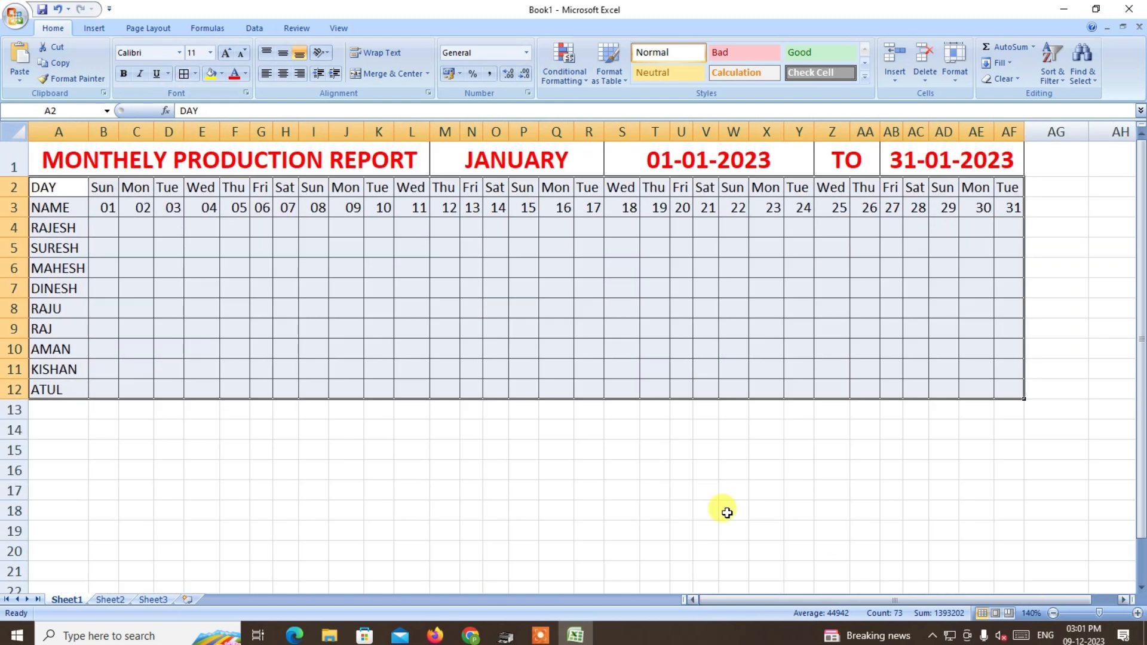
left_click(1136, 614)
left_click(337, 473)
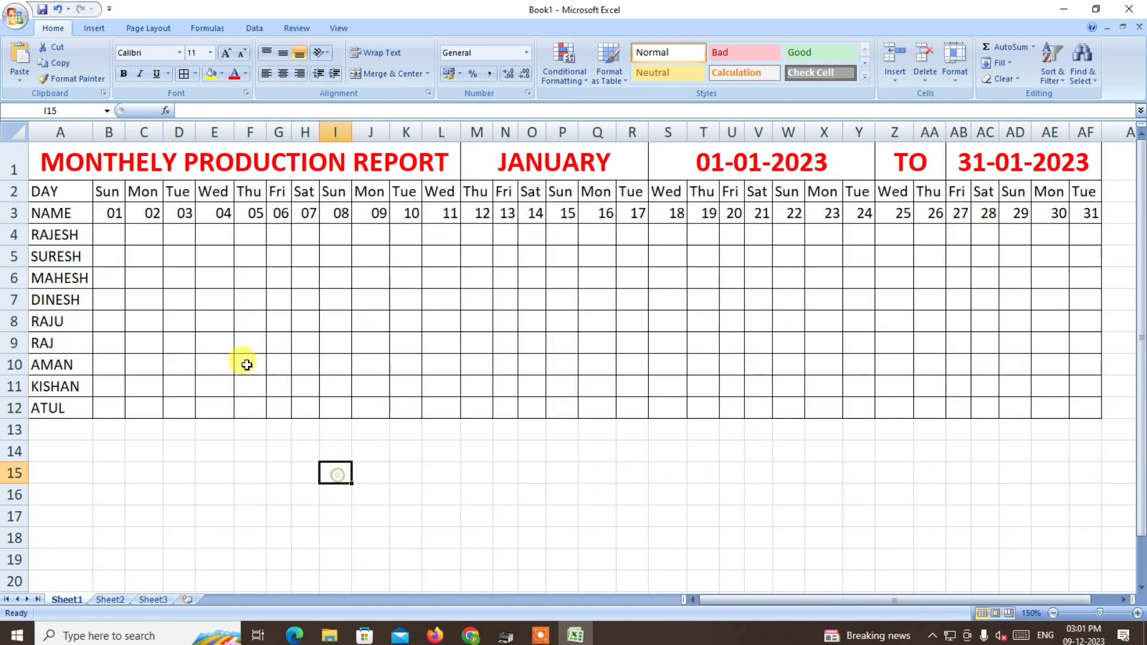
Reduce the font size of the headings in row 1, from A1 to AF1, by two increments.
left_click_drag(57, 157, 1036, 166)
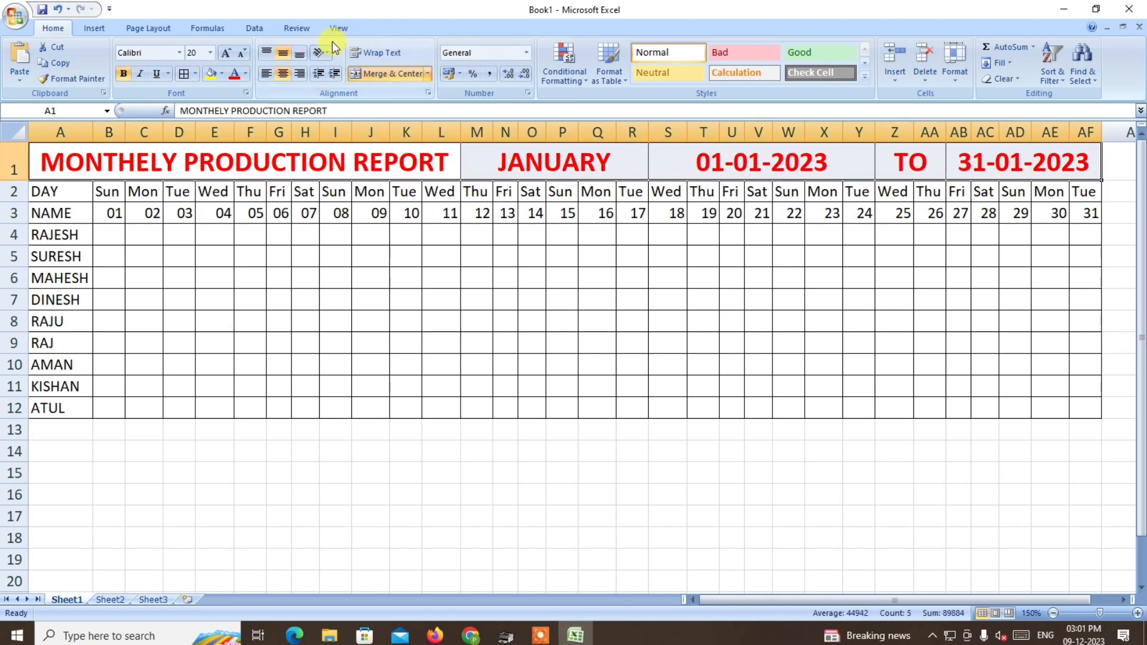
left_click(242, 55)
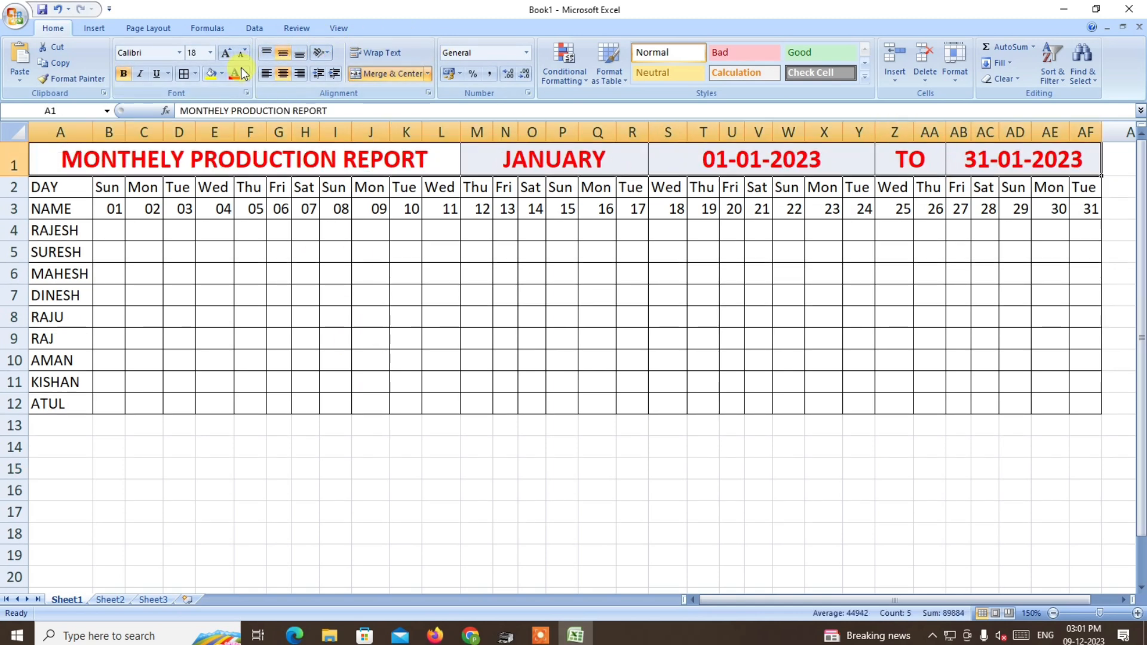
left_click(241, 53)
left_click(304, 443)
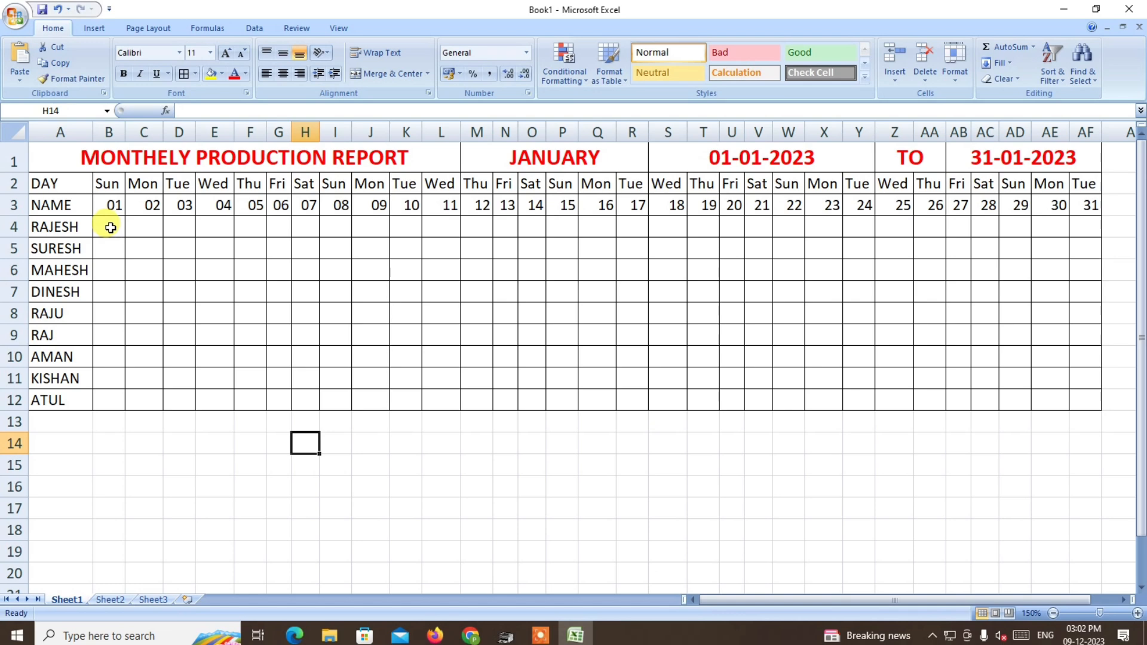
Add a Text that Contains conditional format to B4:AF12 giving P a Green Fill with Dark Green Text.
left_click_drag(111, 227, 1077, 398)
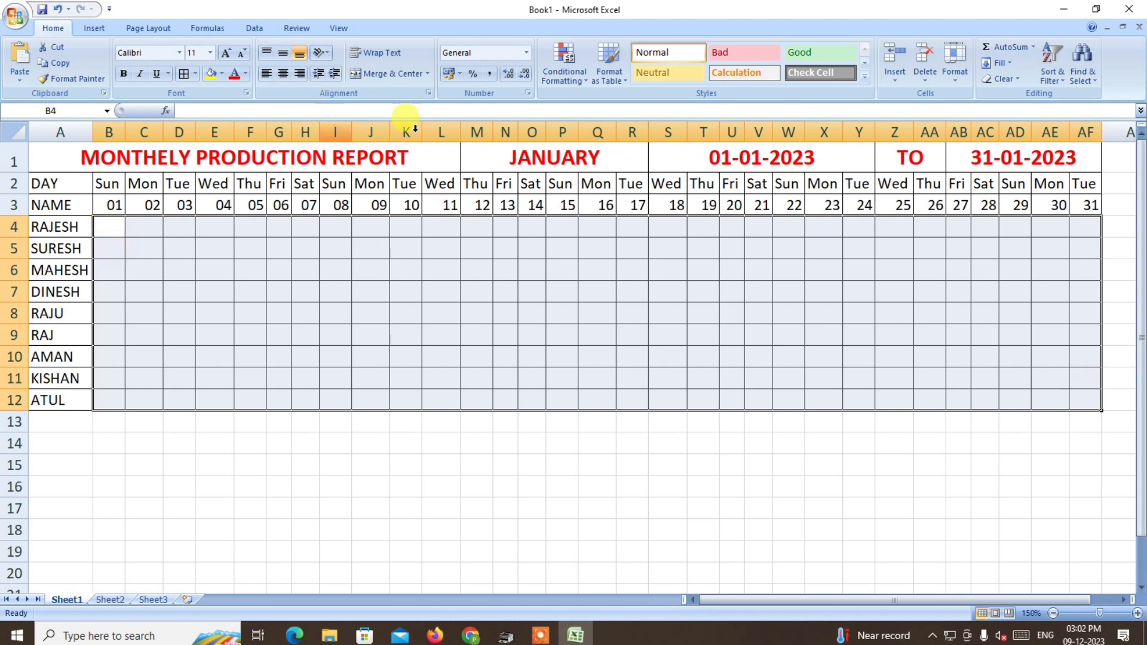
left_click(586, 81)
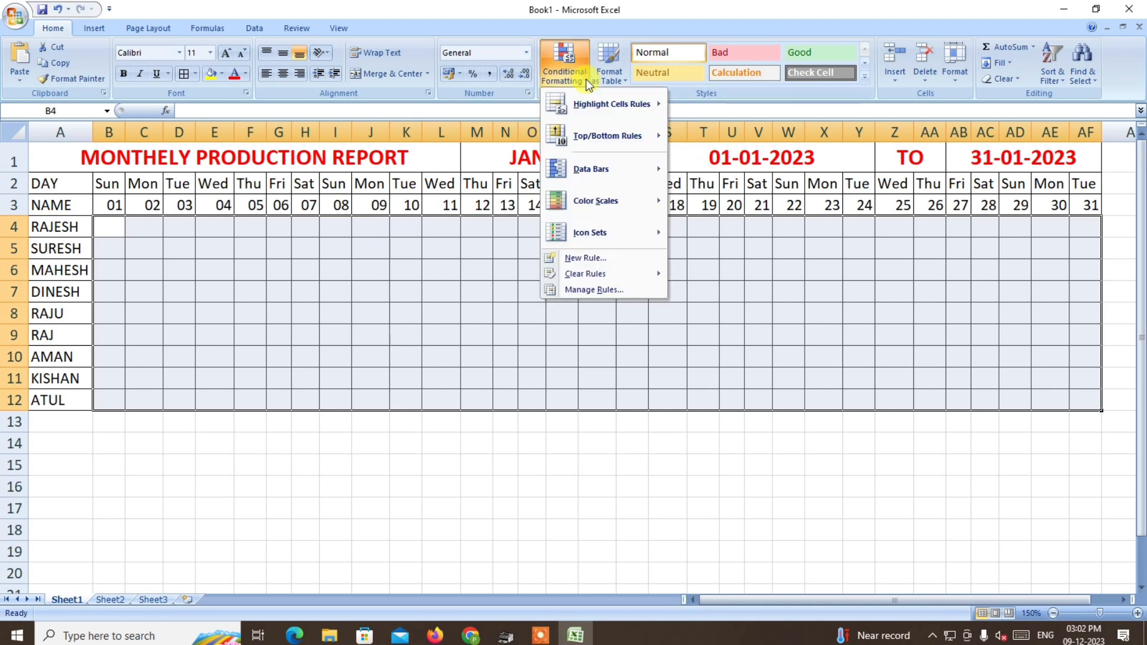
mouse_move(609, 104)
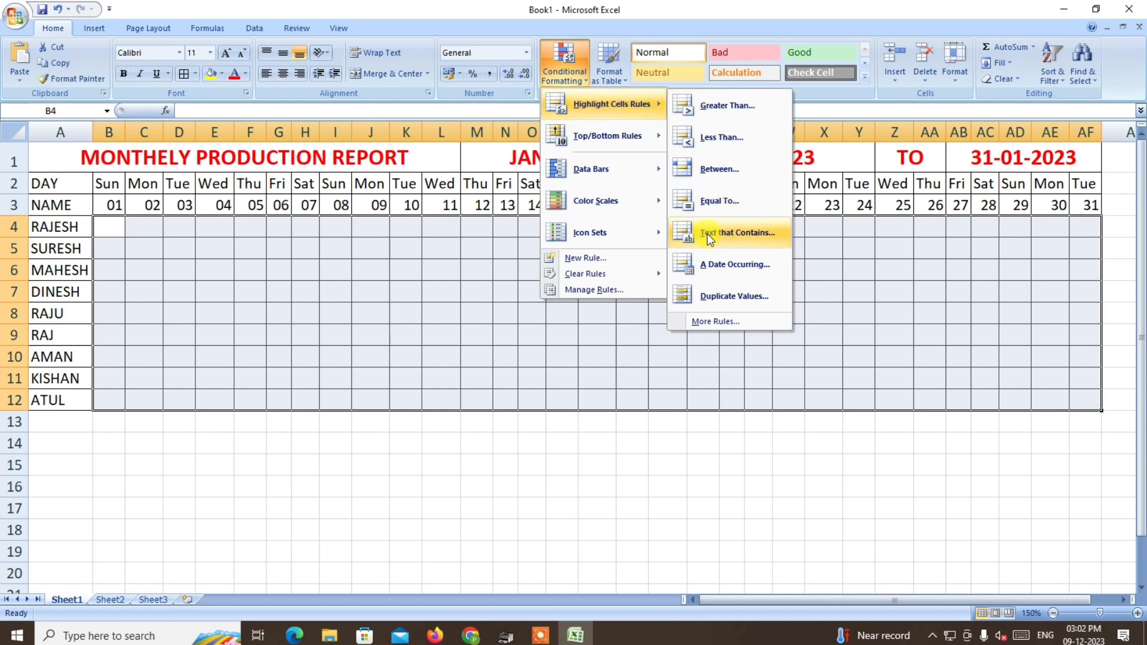
left_click(758, 234)
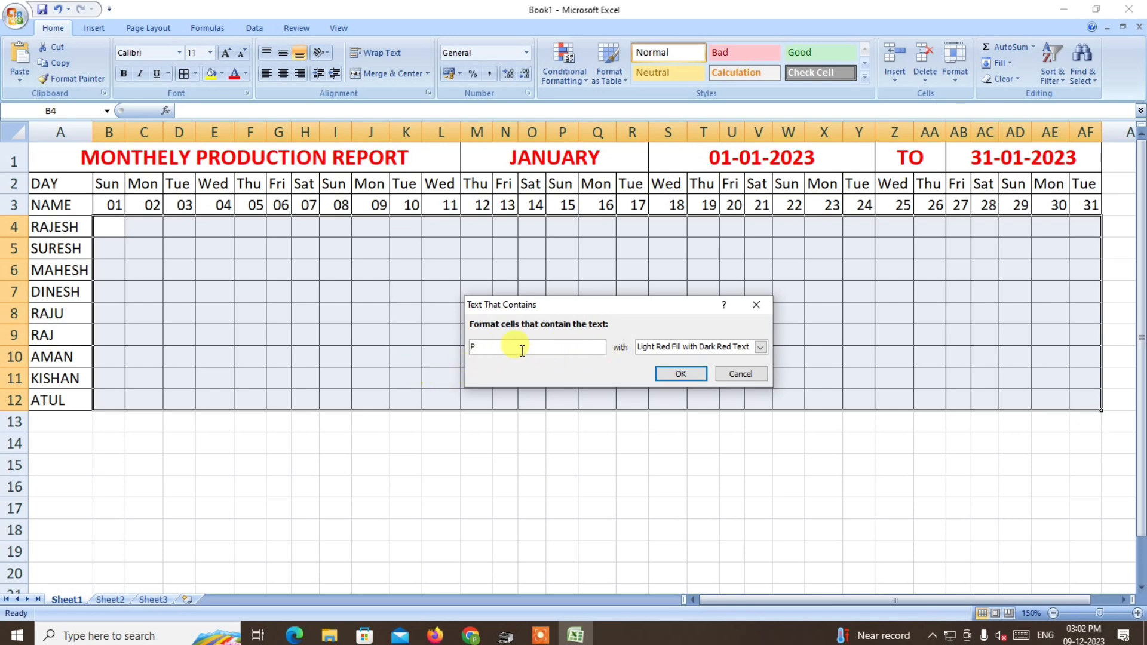
left_click(672, 347)
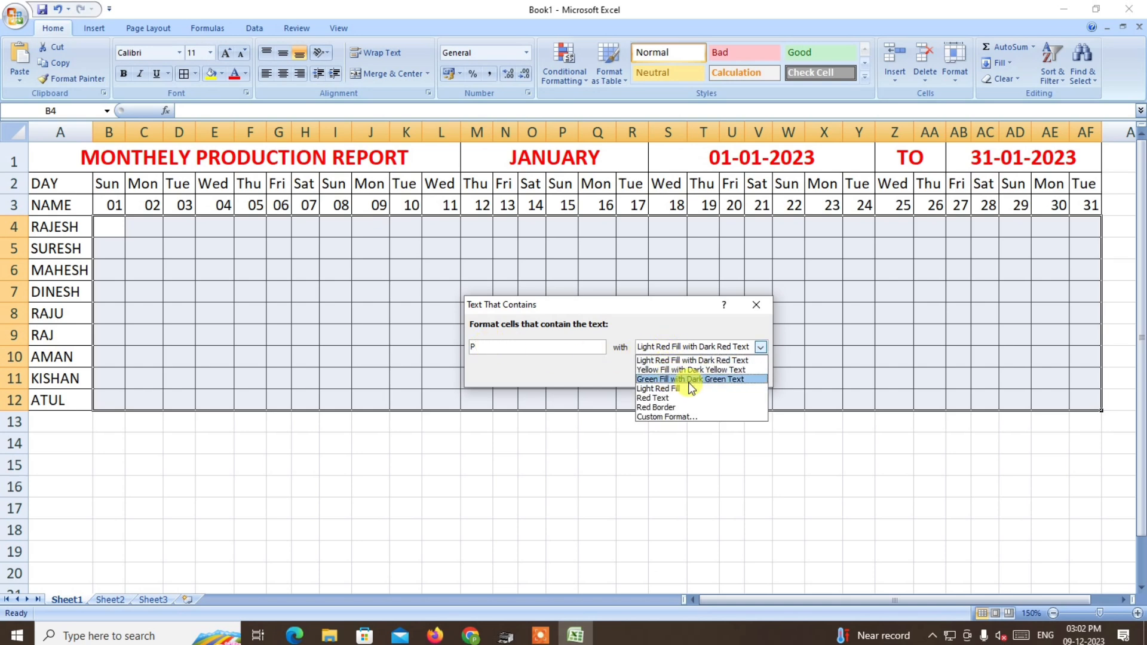
left_click(705, 381)
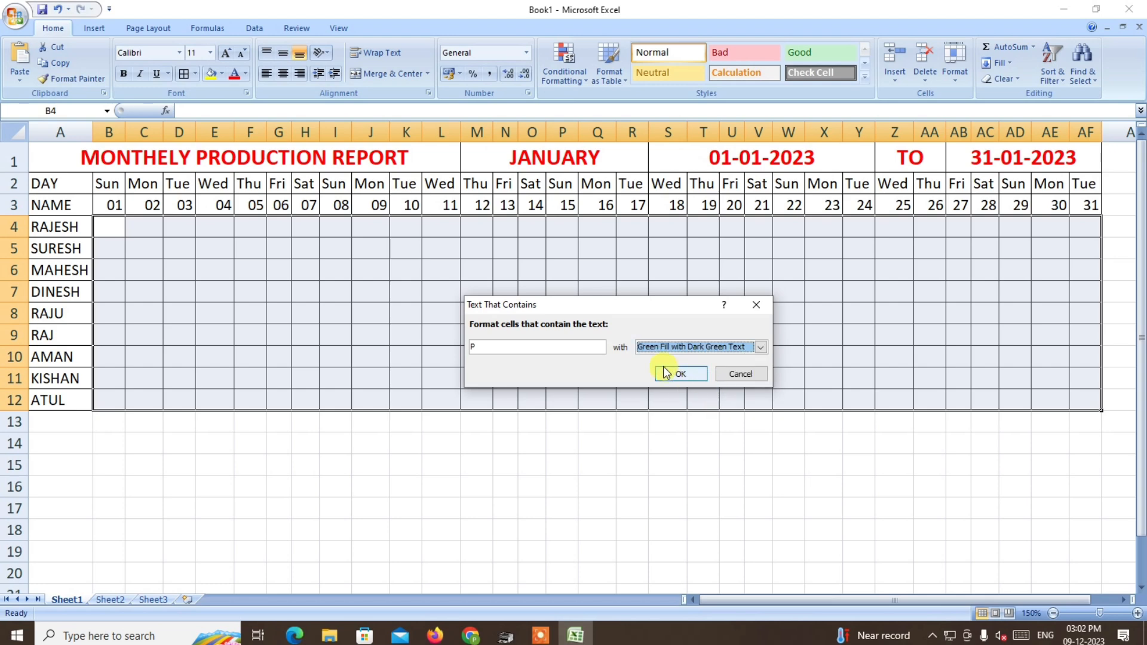
left_click(666, 378)
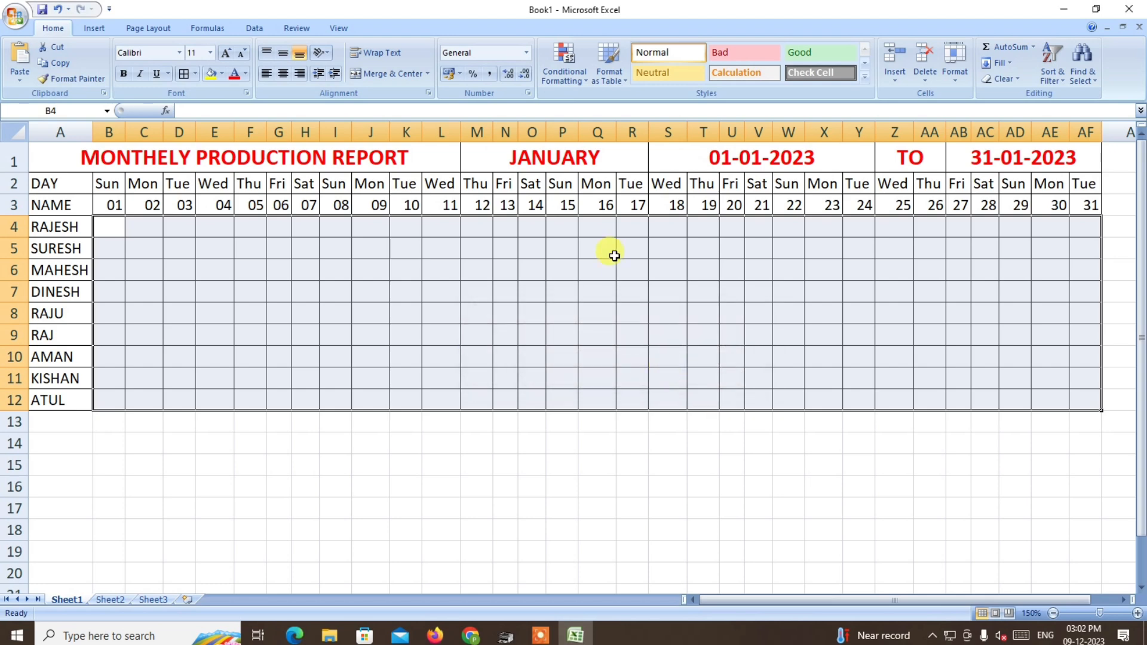
Add a Text that Contains rule to B4:AF12 giving A a Light Red Fill with Dark Red Text.
left_click(584, 80)
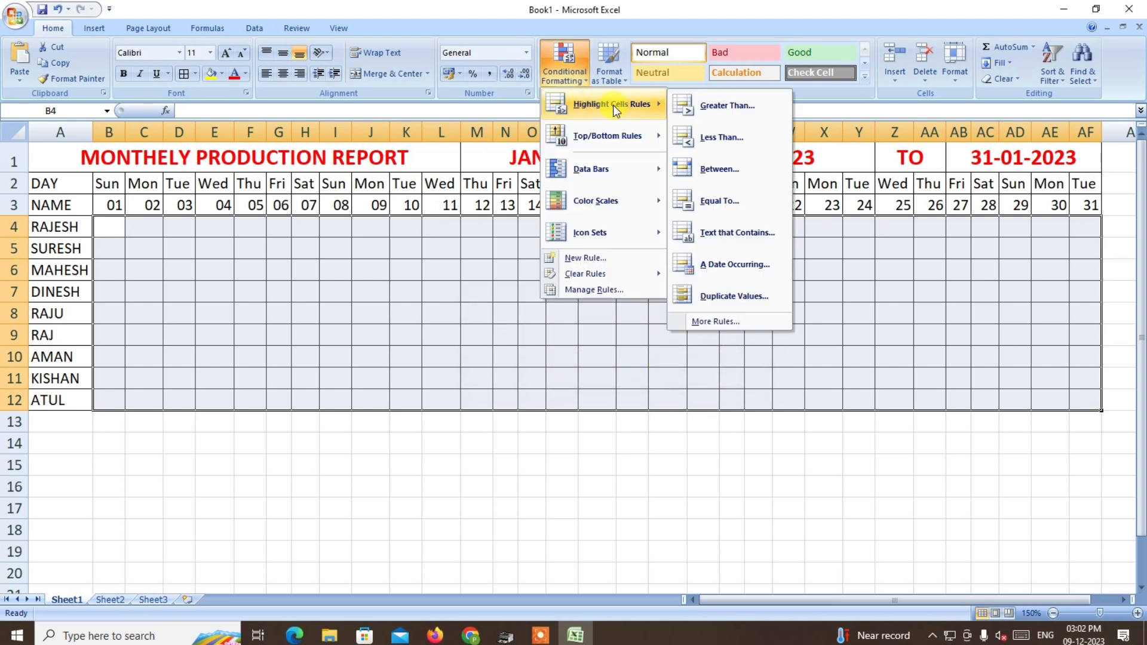
left_click(724, 232)
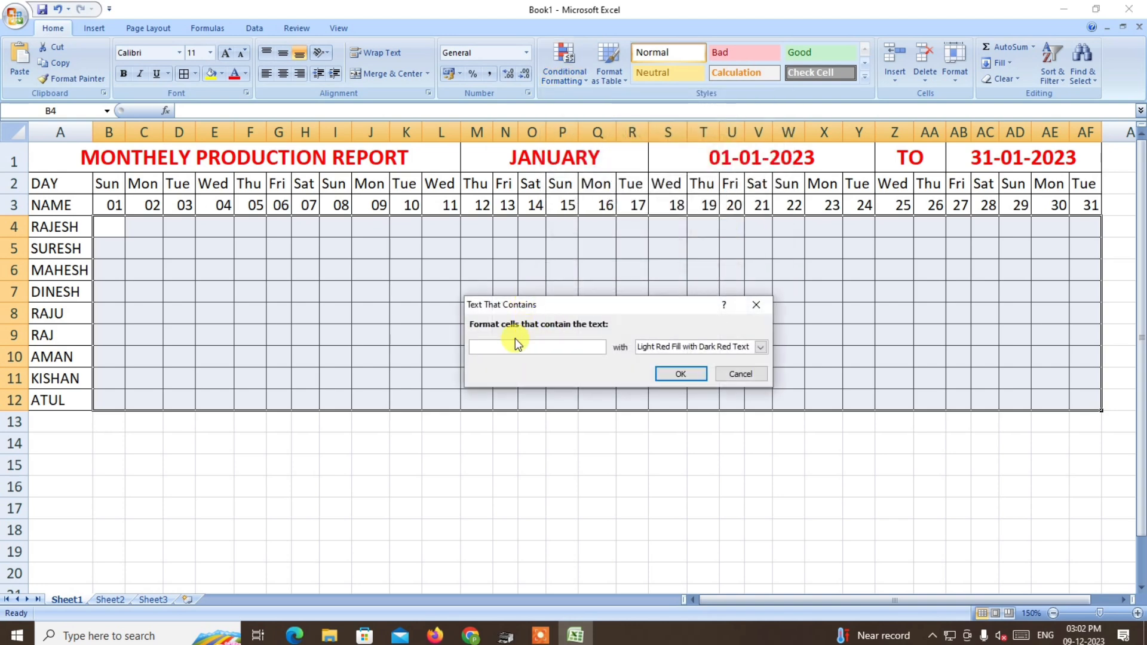
type("A")
left_click(689, 374)
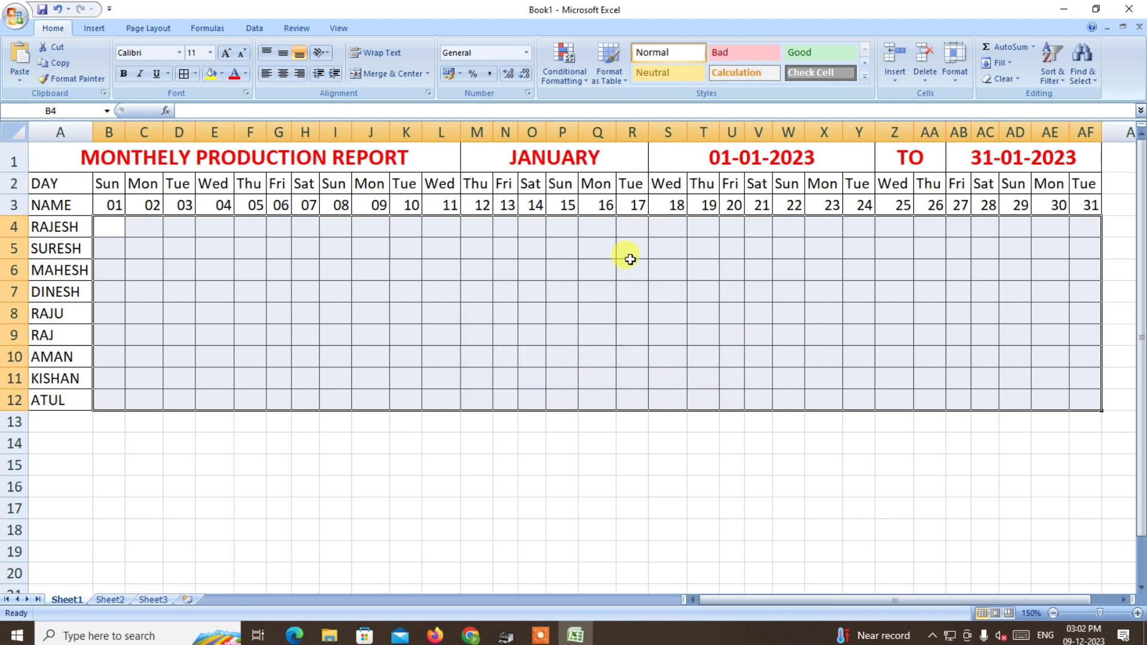
Add a Text that Contains rule to B4:AF12 giving H a Yellow Fill with Dark Yellow Text.
left_click(577, 88)
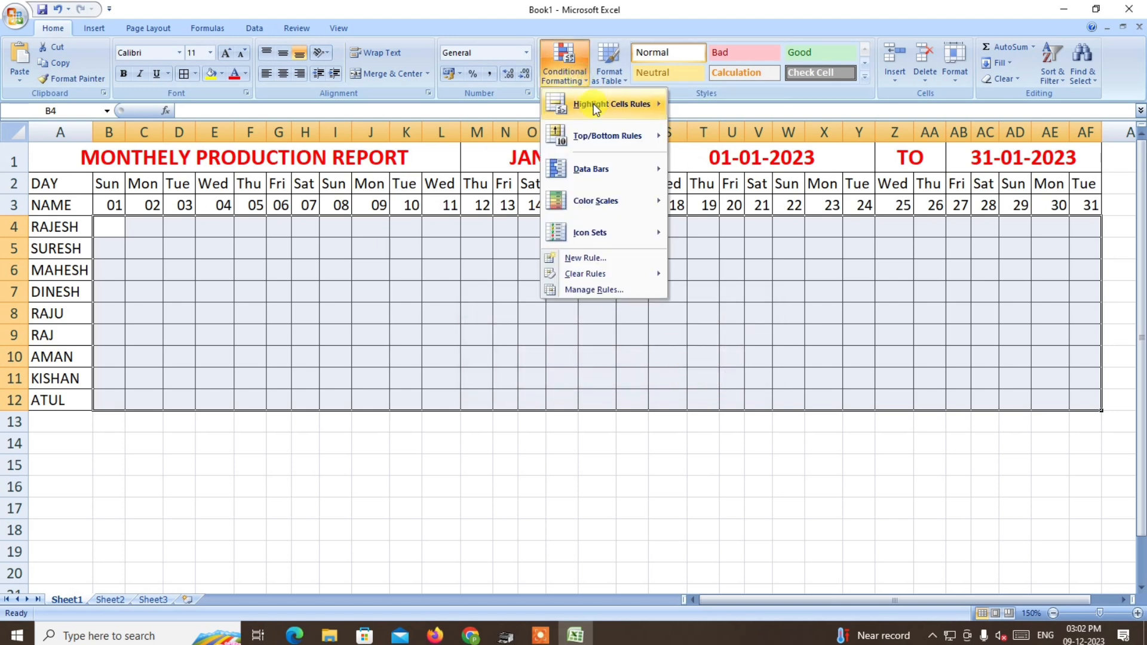
mouse_move(593, 103)
left_click(726, 234)
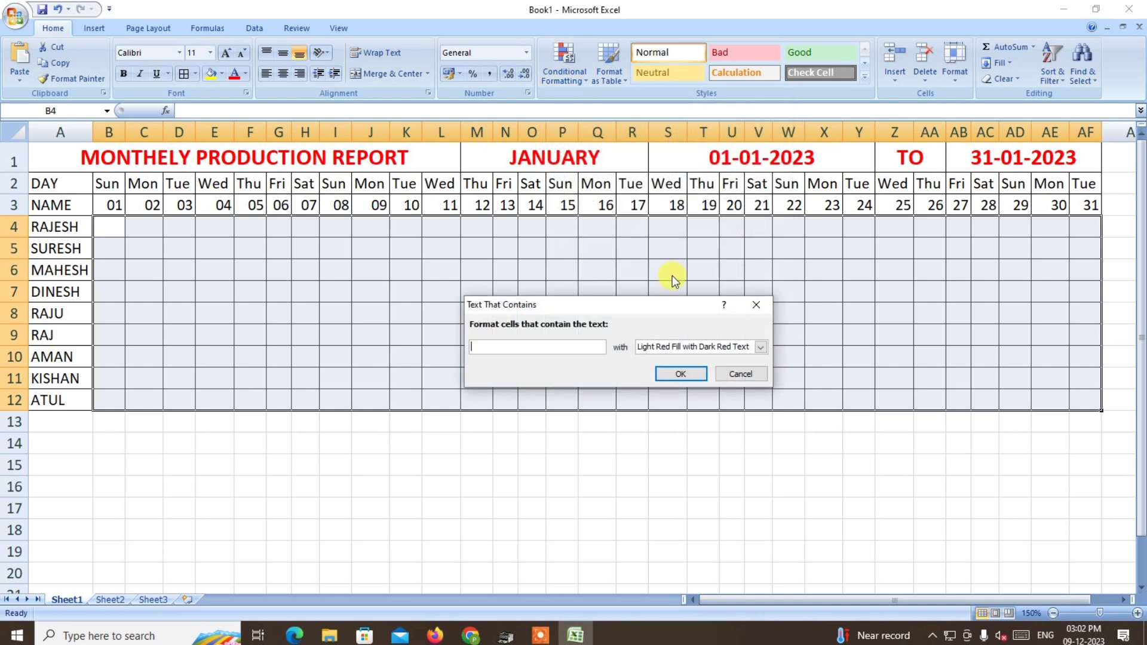
type("H")
left_click(684, 345)
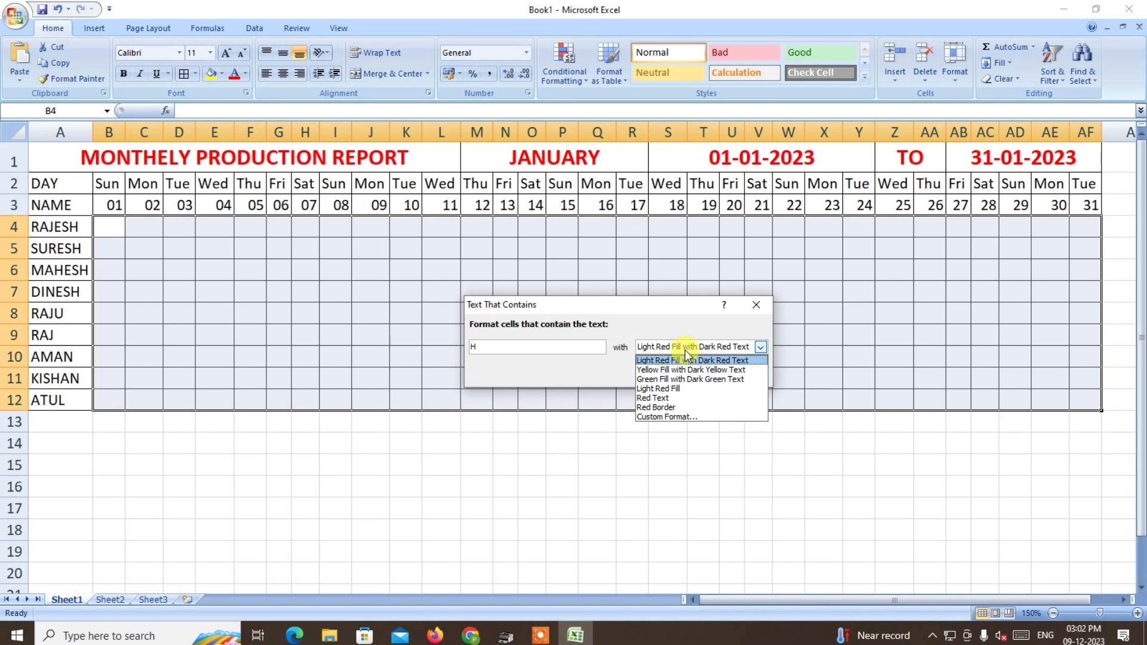
left_click(691, 370)
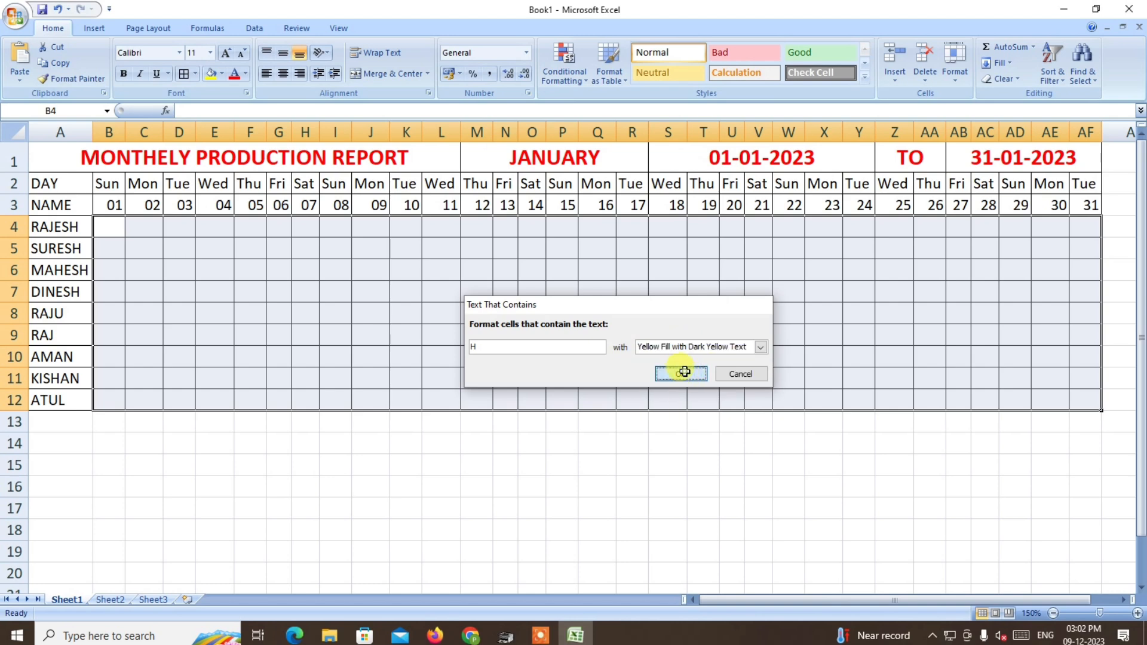
left_click(684, 371)
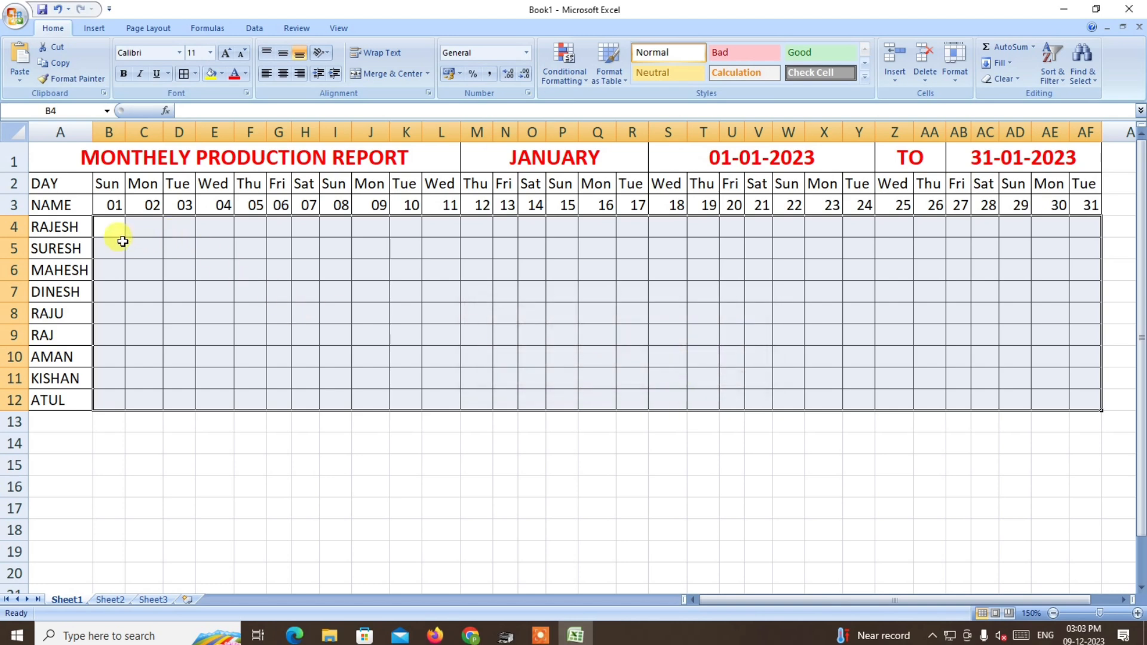
Set up List data validation for B4:AF12 with the source values P, A and H.
left_click(256, 28)
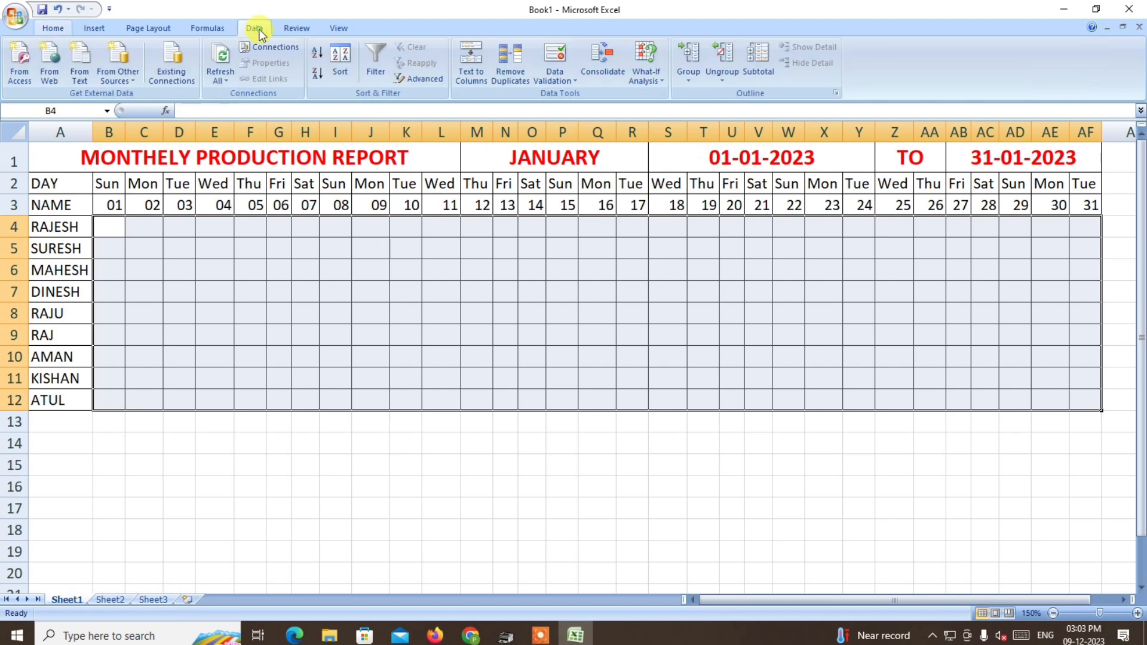
left_click(561, 75)
left_click(575, 95)
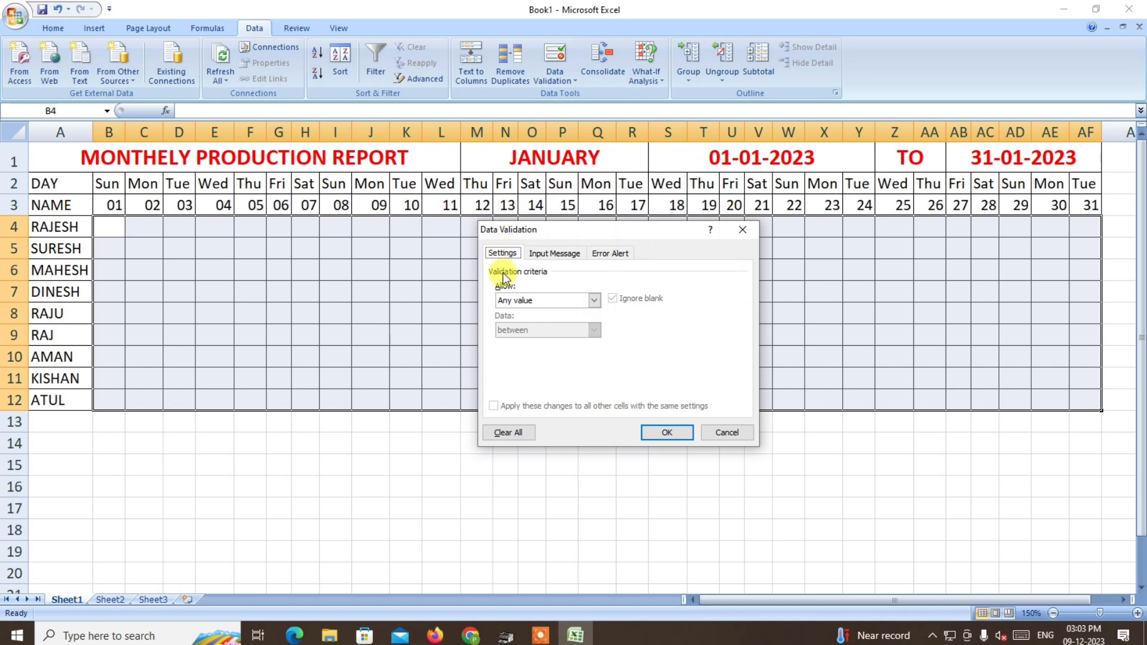
left_click(518, 301)
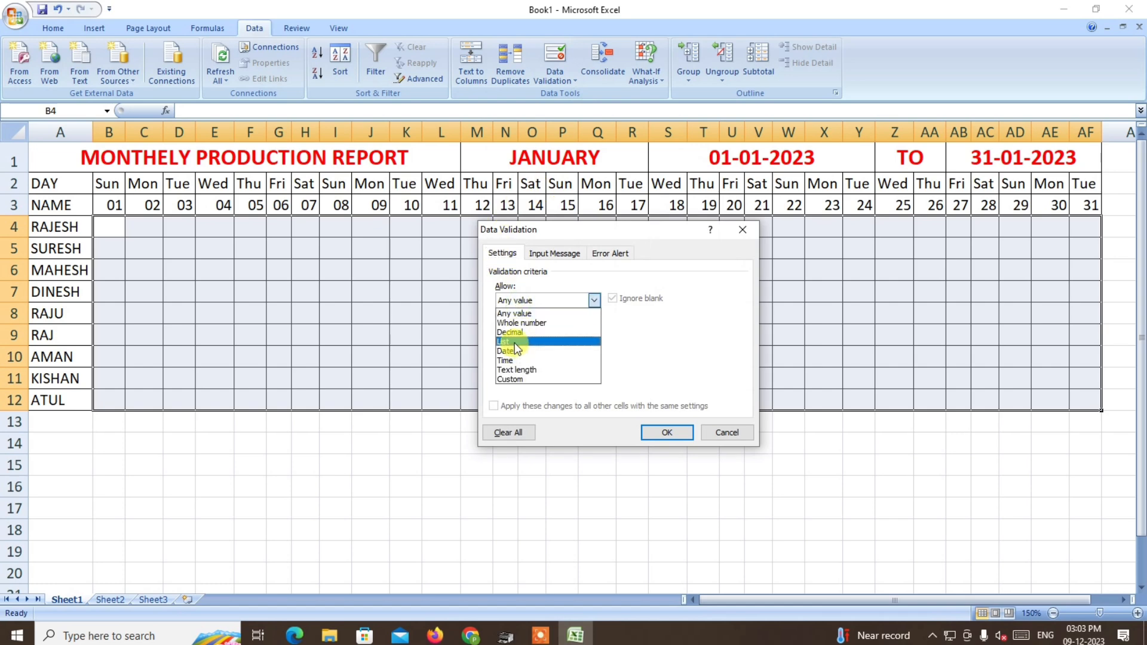
left_click(521, 341)
left_click(503, 359)
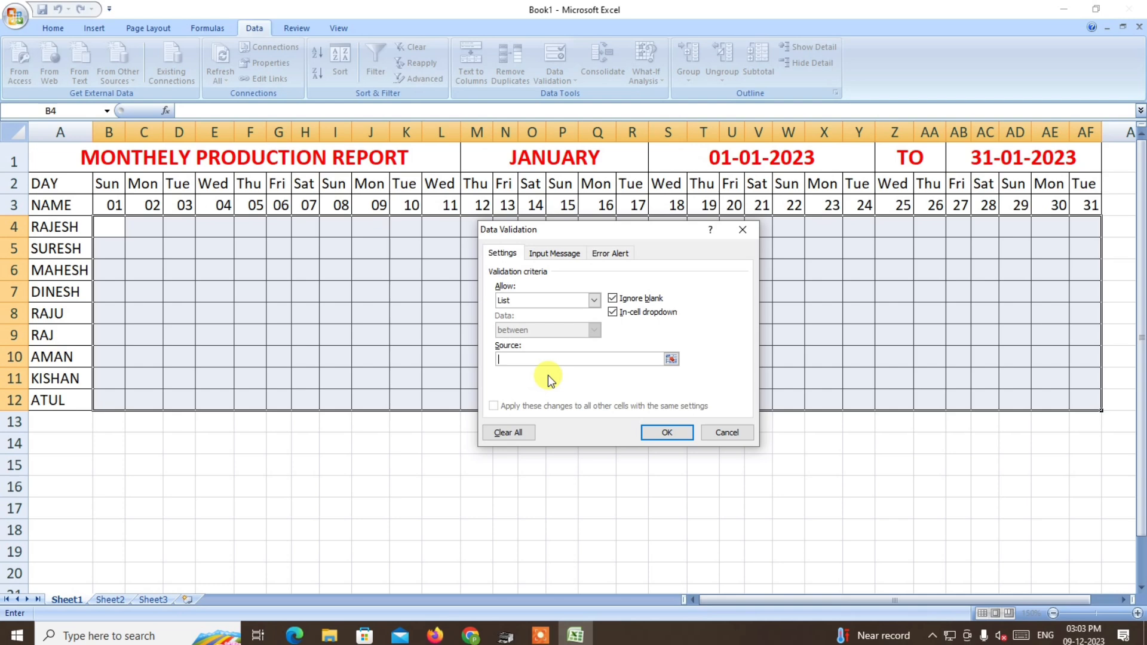
type("P, A, H")
Set the validation's error alert title to WRONG and its message to PLEZZ TYPE THE LIST P A H.
left_click(608, 256)
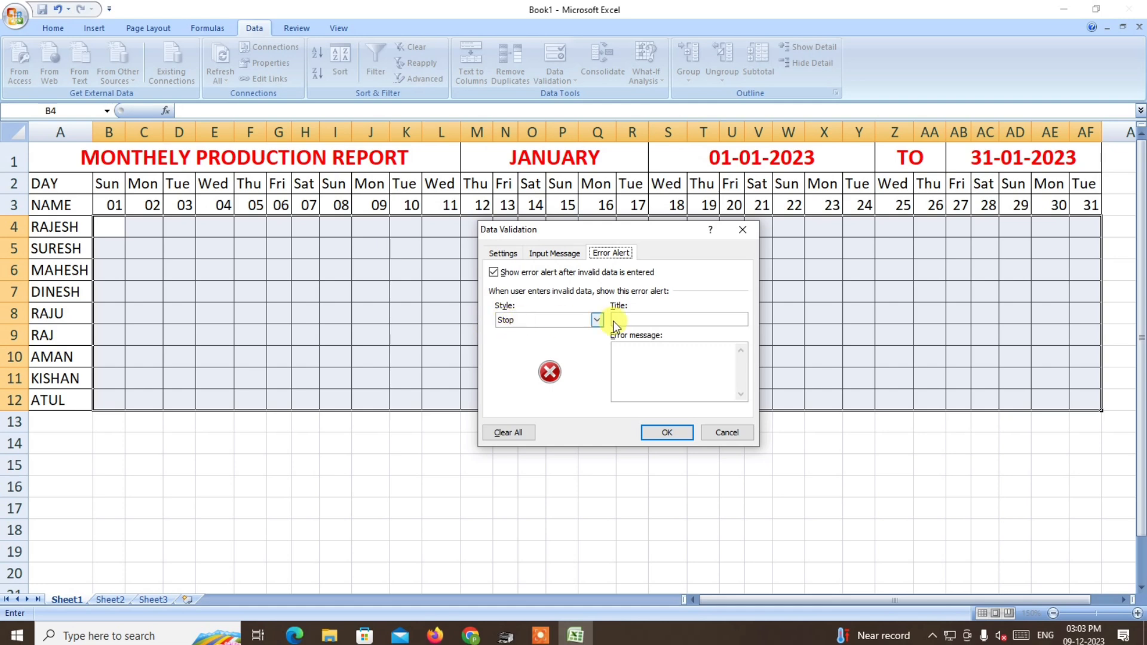
left_click(628, 317)
left_click(618, 346)
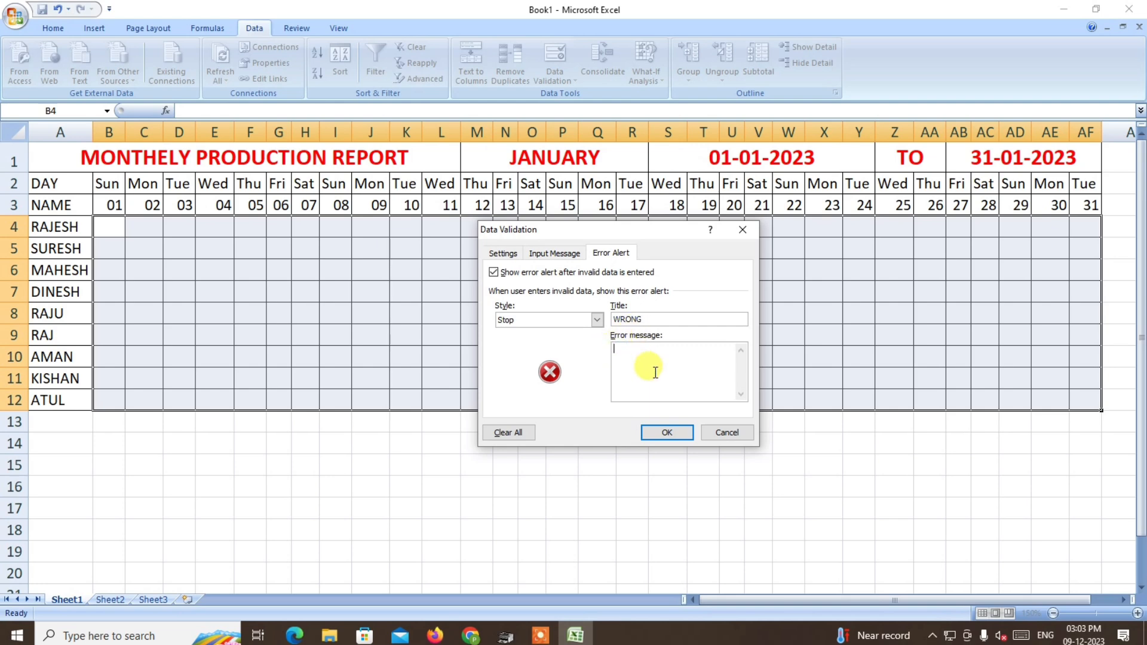
type("PL")
type("EZZ TYPE THE LIST P A H")
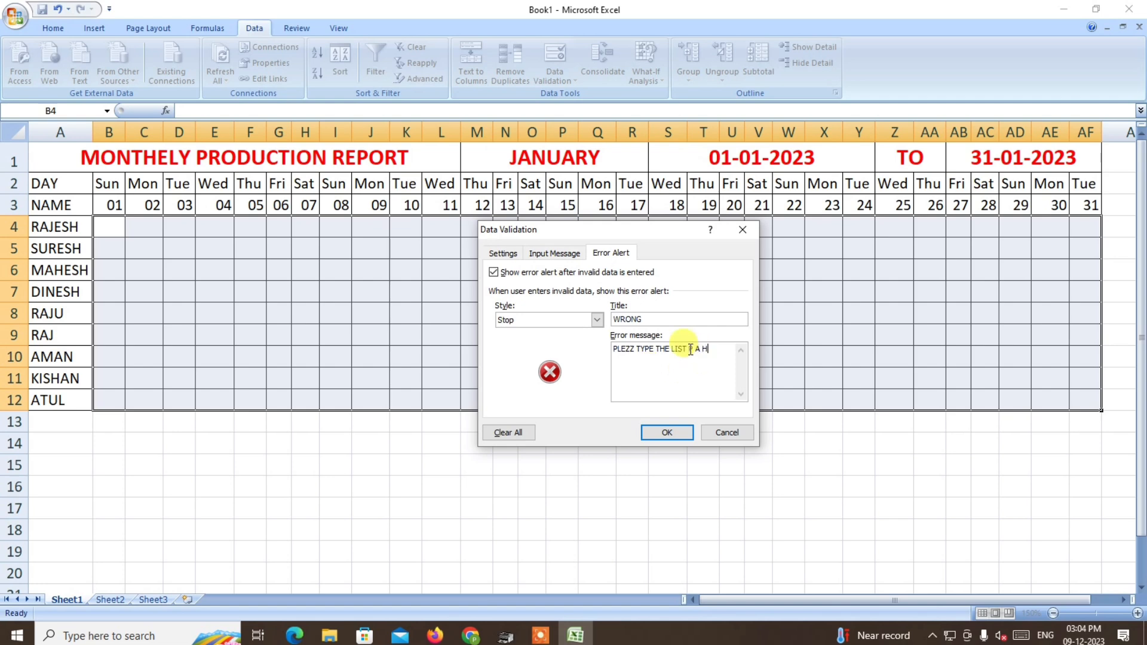
type(",")
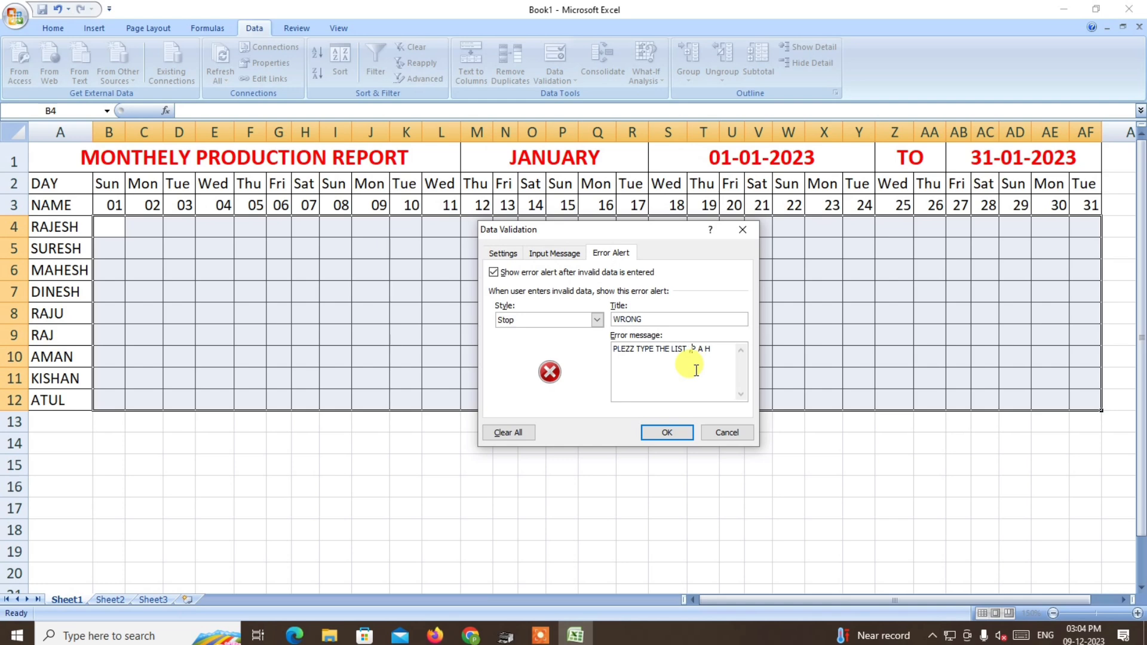
Separate the letters P, A and H in the error message with commas and apply the data validation.
left_click(696, 348)
type(",P,")
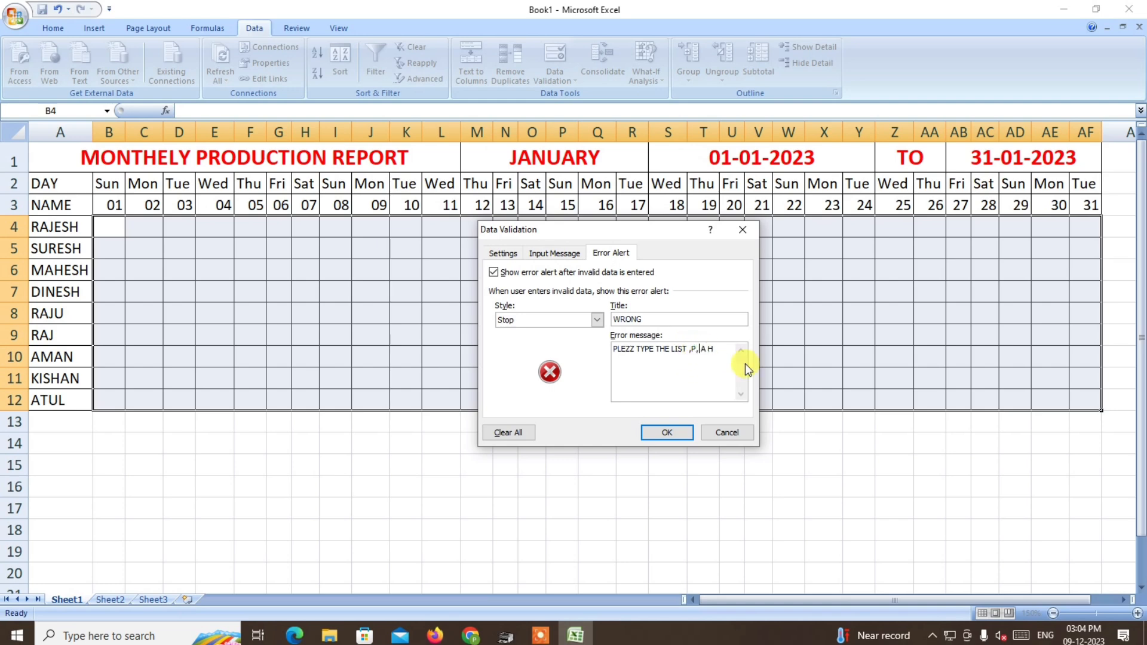
left_click(709, 348)
type(", H")
left_click(666, 432)
left_click(340, 483)
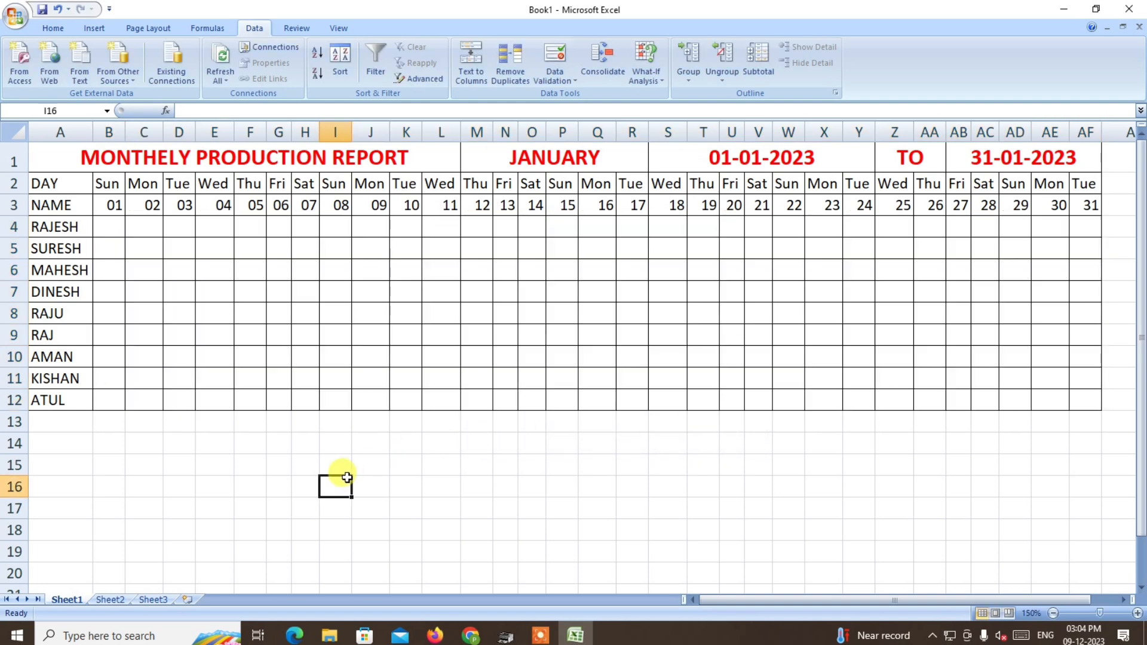
Choose P in B4, A in B5 and H in B6 from the cells' drop-down lists.
left_click(112, 228)
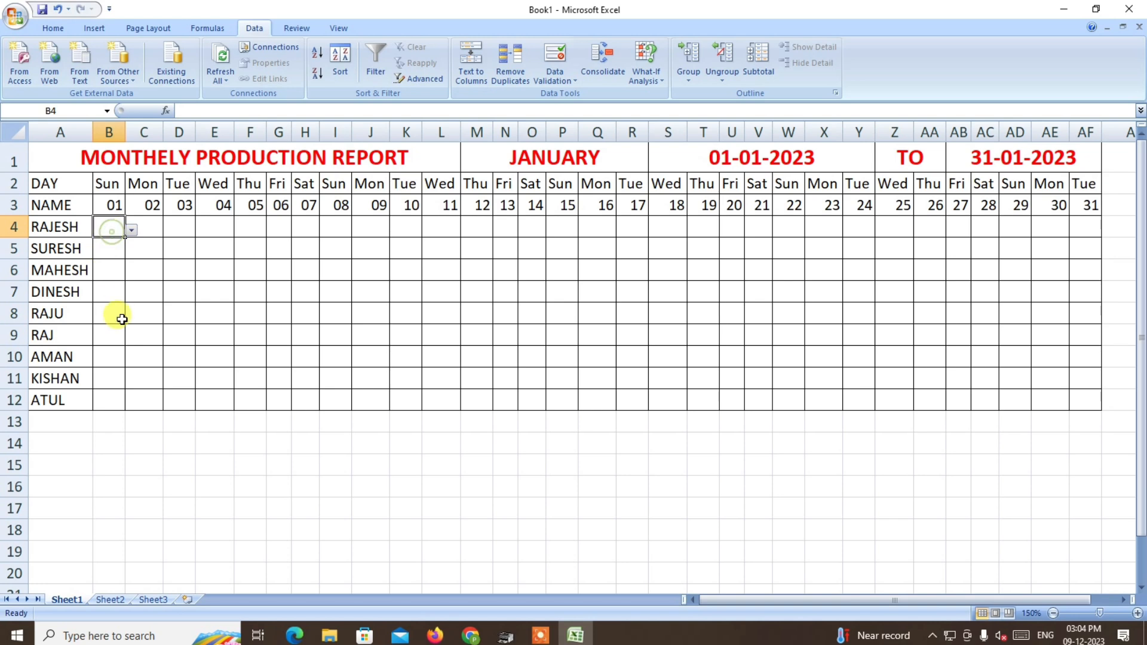
left_click(132, 230)
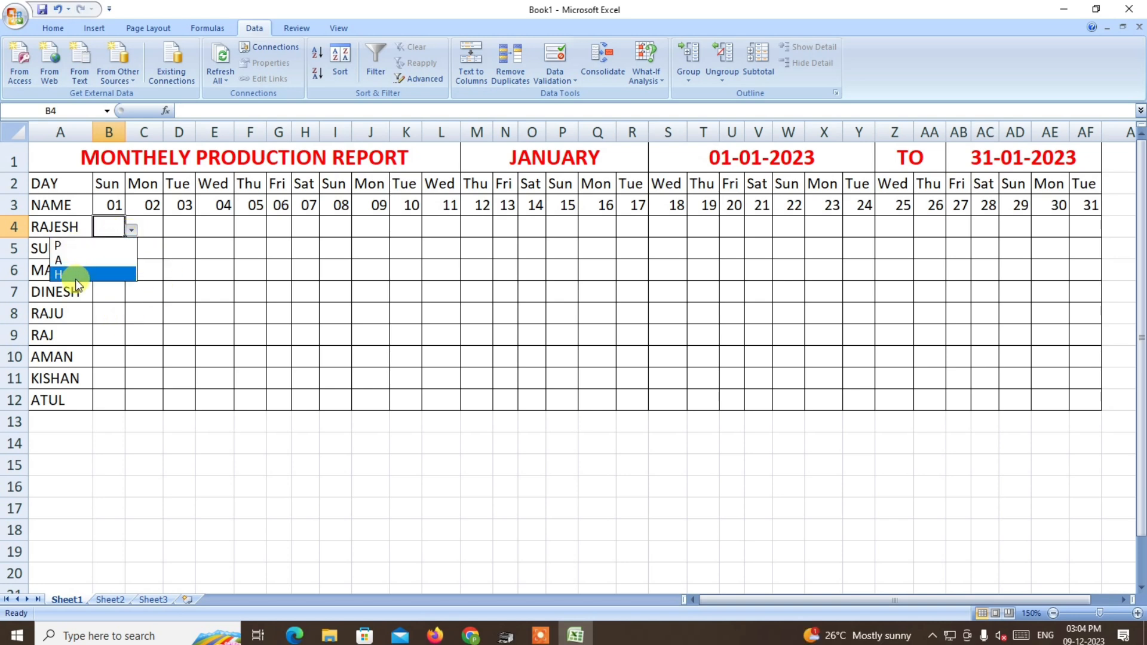
left_click(71, 246)
left_click(174, 270)
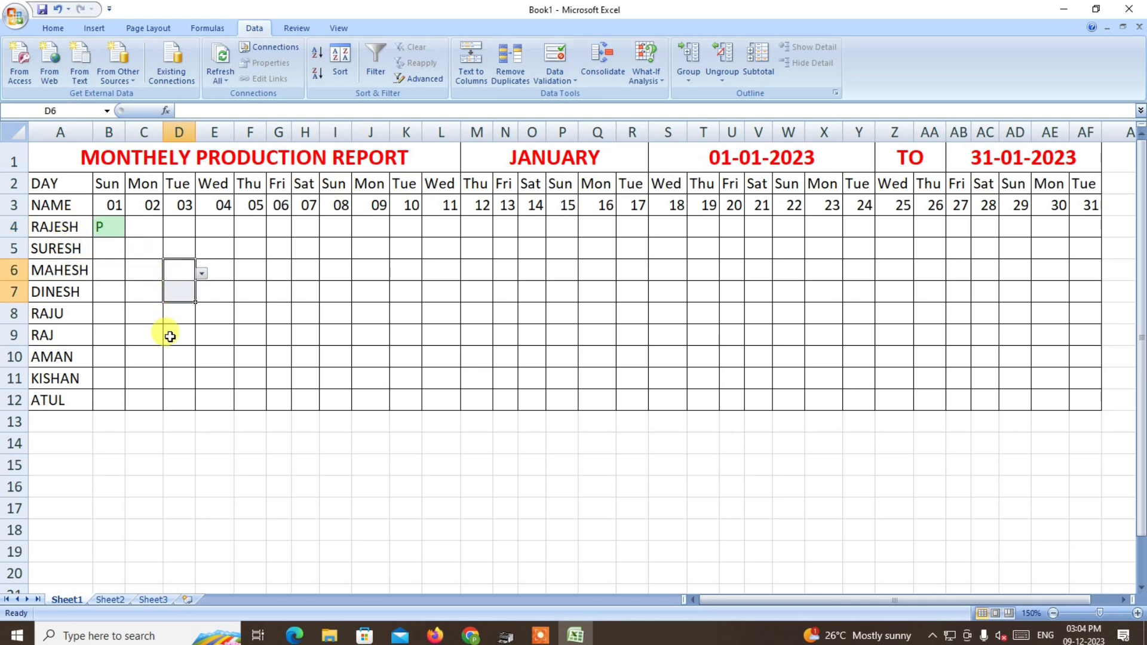
left_click(113, 250)
left_click(131, 252)
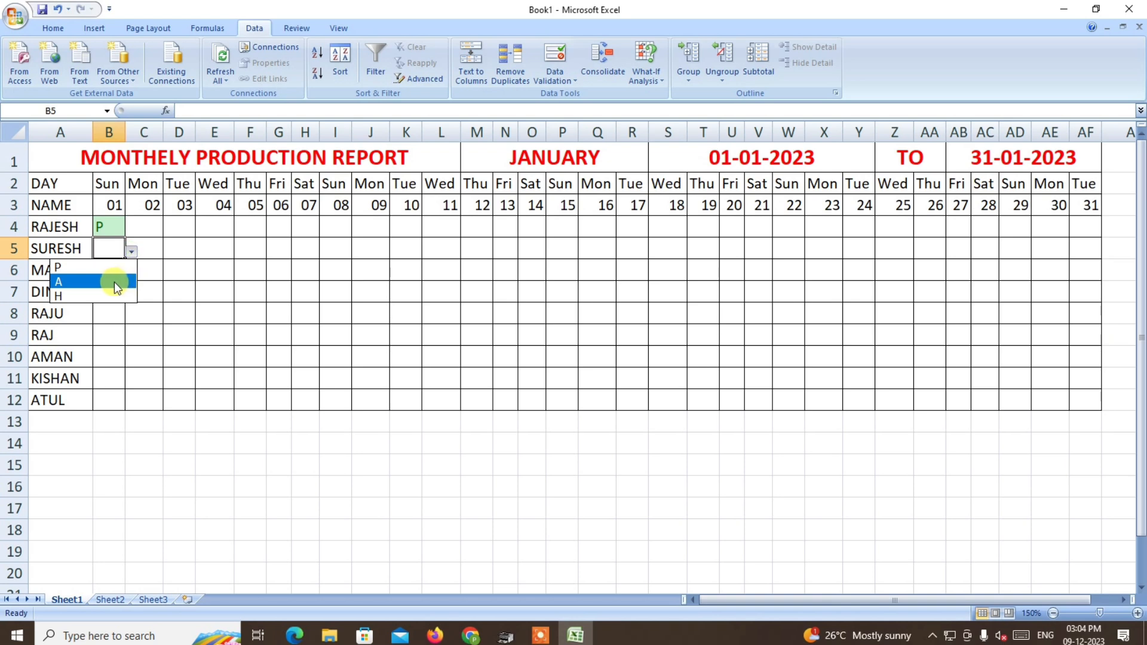
left_click(114, 281)
left_click(107, 274)
left_click(132, 274)
left_click(89, 316)
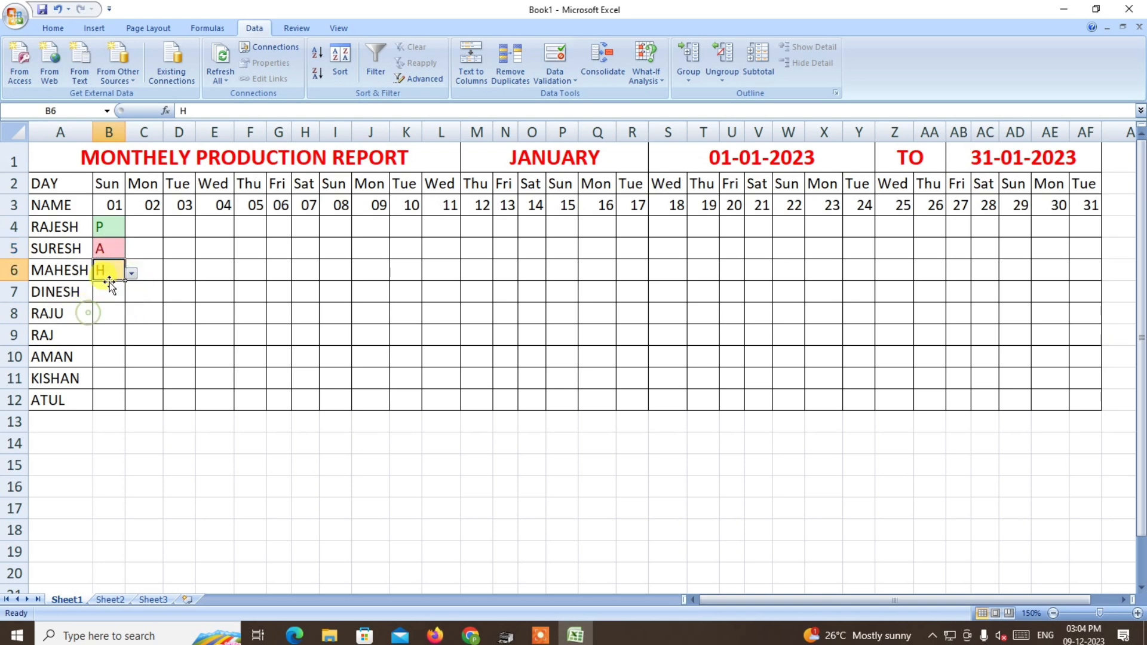
left_click(127, 363)
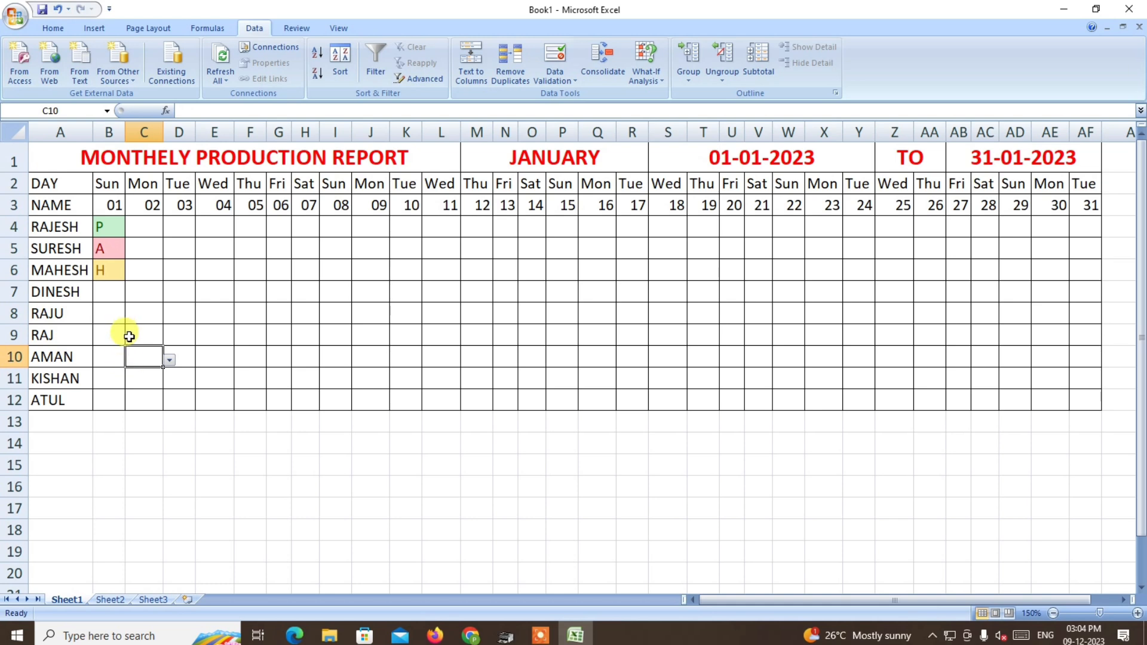
Test the data validation by entering the unlisted letter J in B7, and cancel the entry.
left_click(113, 291)
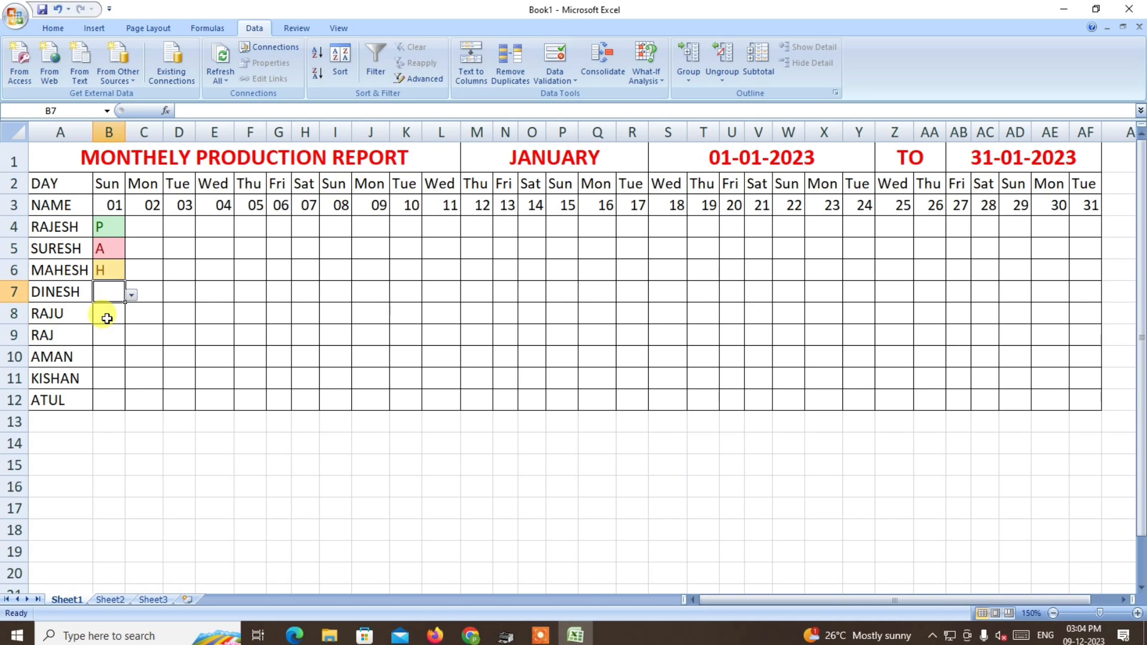
type("J")
key("Return")
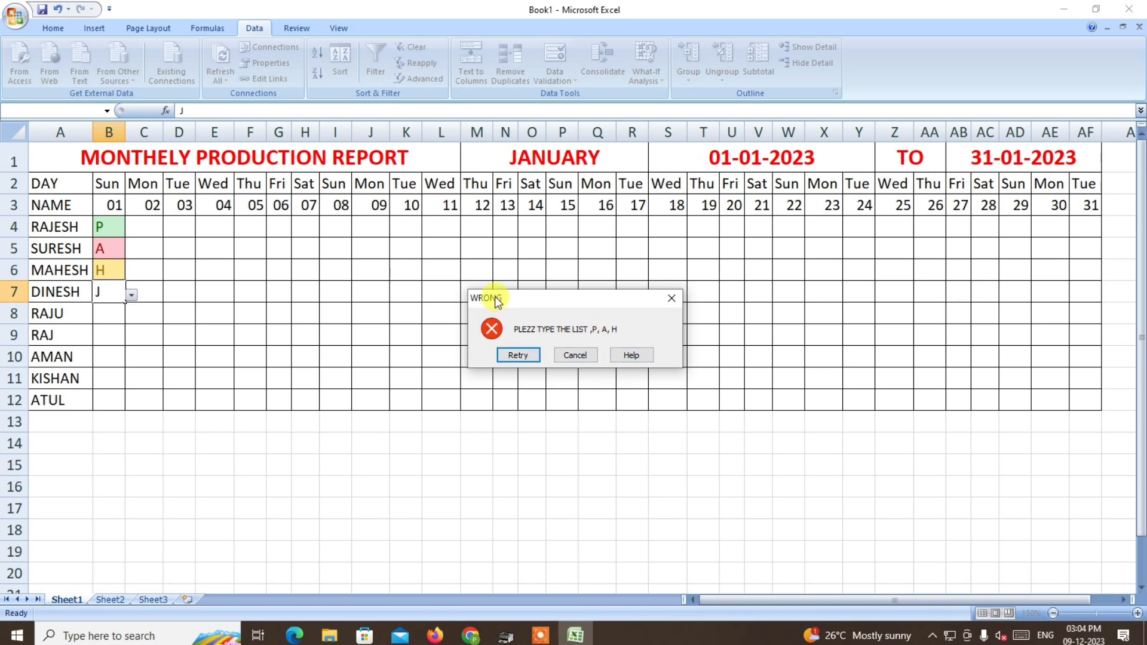
left_click(575, 356)
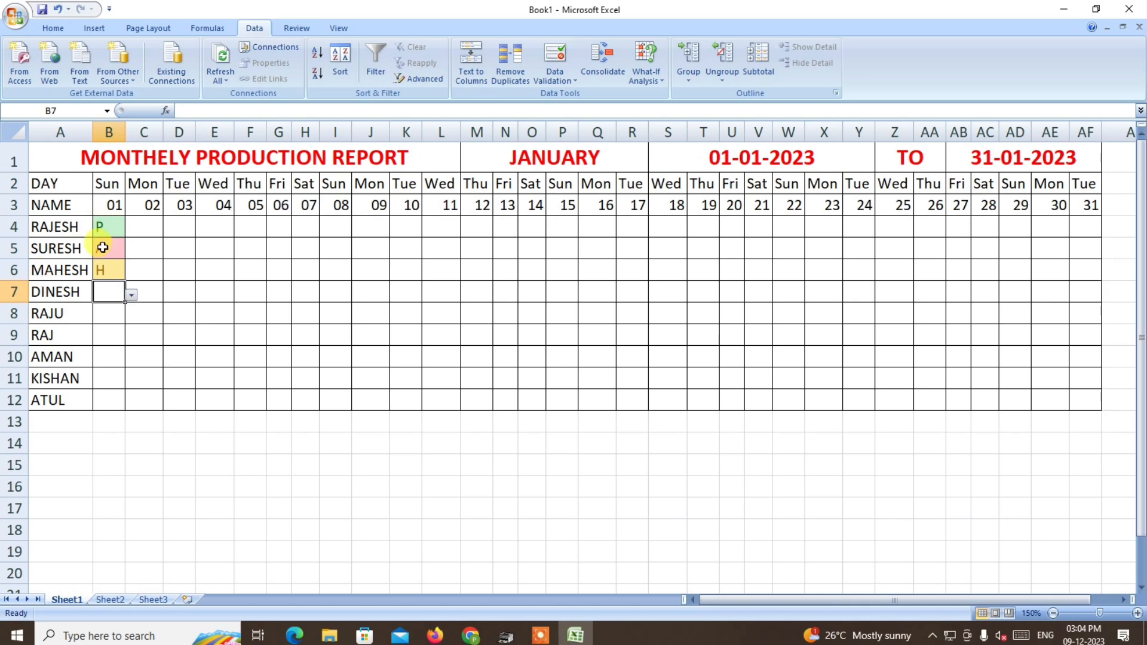
Copy the P, A and H entries from B4:B6 and paste them into B7:B12.
left_click_drag(111, 222, 103, 394)
key("ctrl+c")
key("ctrl+v")
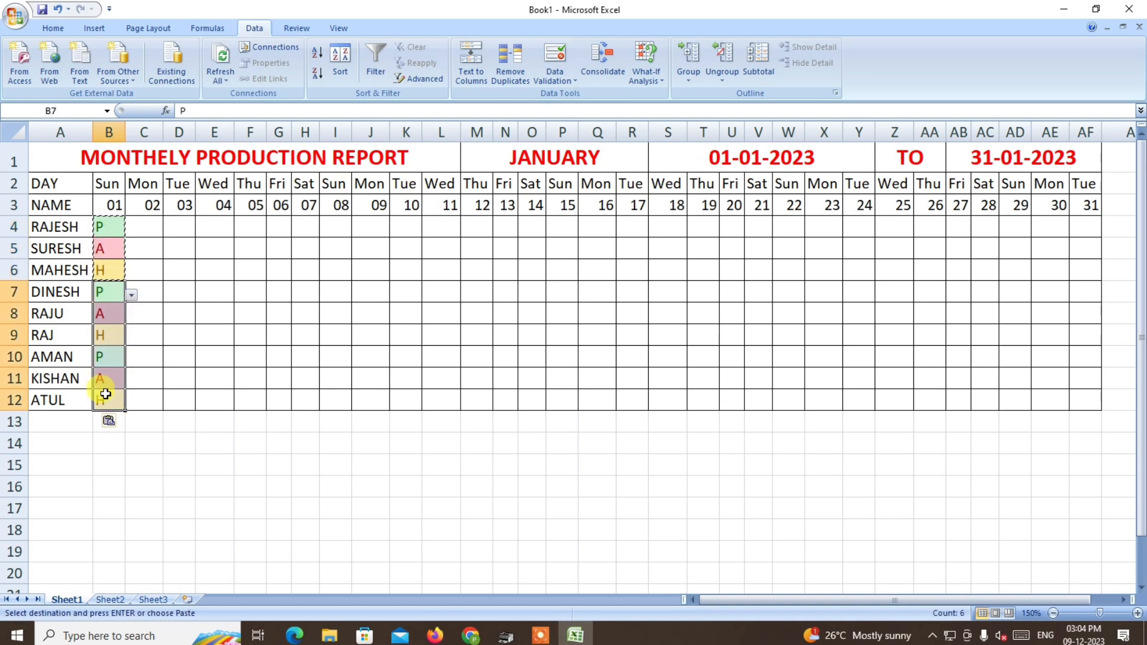
Copy the attendance entries in B4:B12 across the remaining days in C4:AF12.
left_click_drag(114, 226, 101, 405)
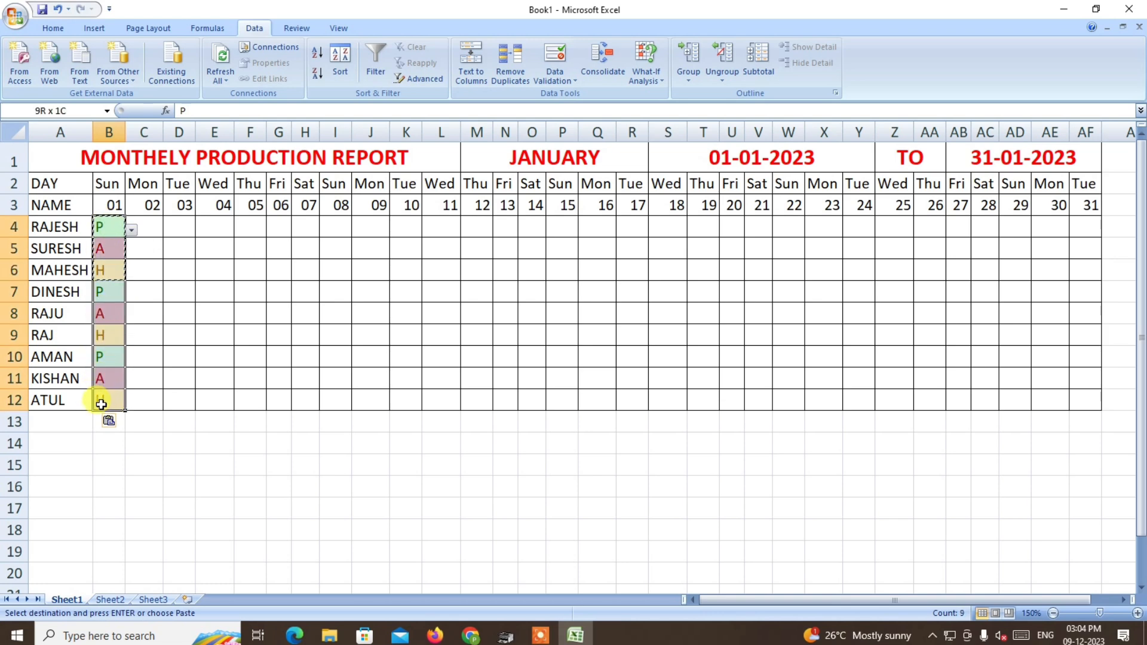
left_click_drag(154, 225, 1063, 389)
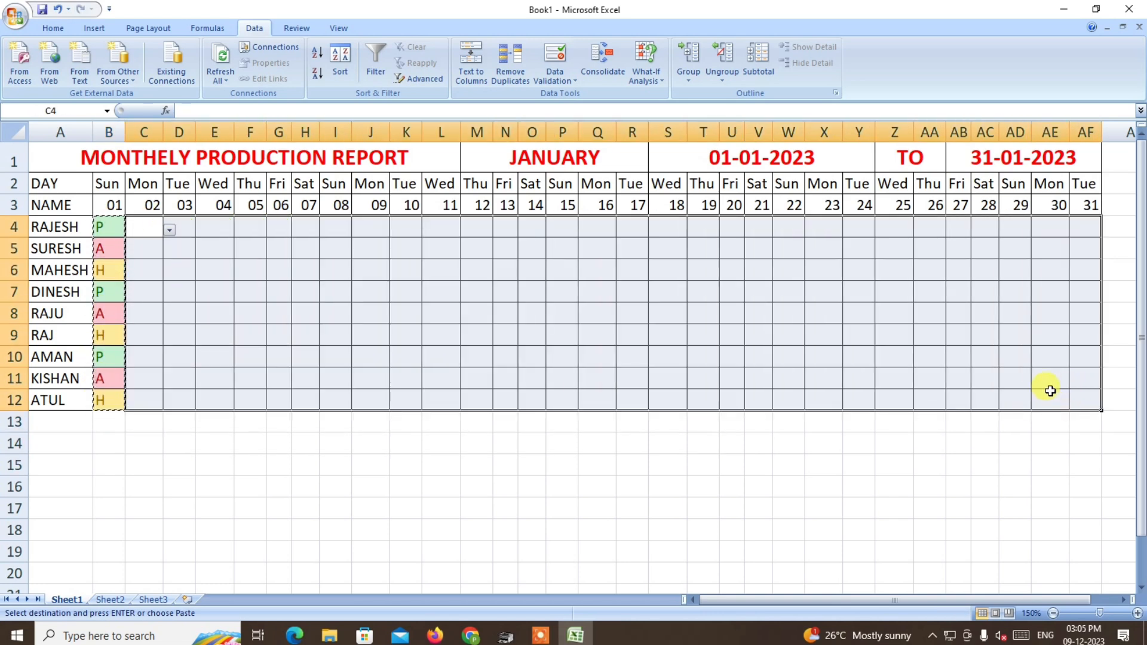
key("ctrl+v")
Merge cells AG1:AG3 beside the last date column, using Merge Cells without centring.
left_click_drag(793, 600, 946, 600)
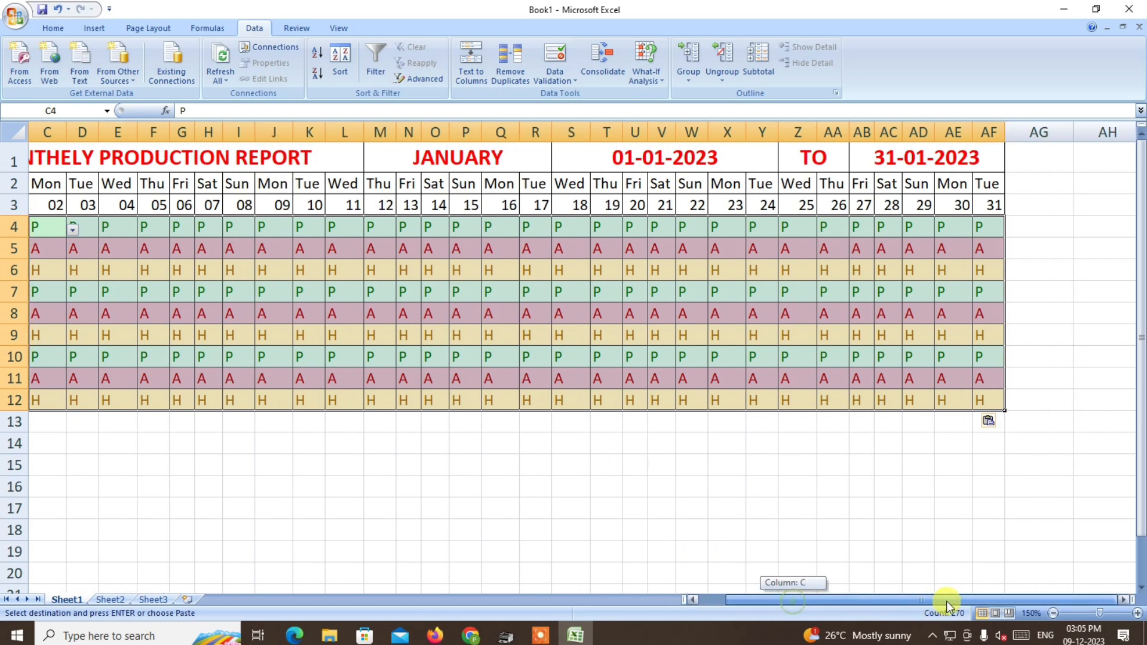
left_click_drag(865, 599, 1092, 633)
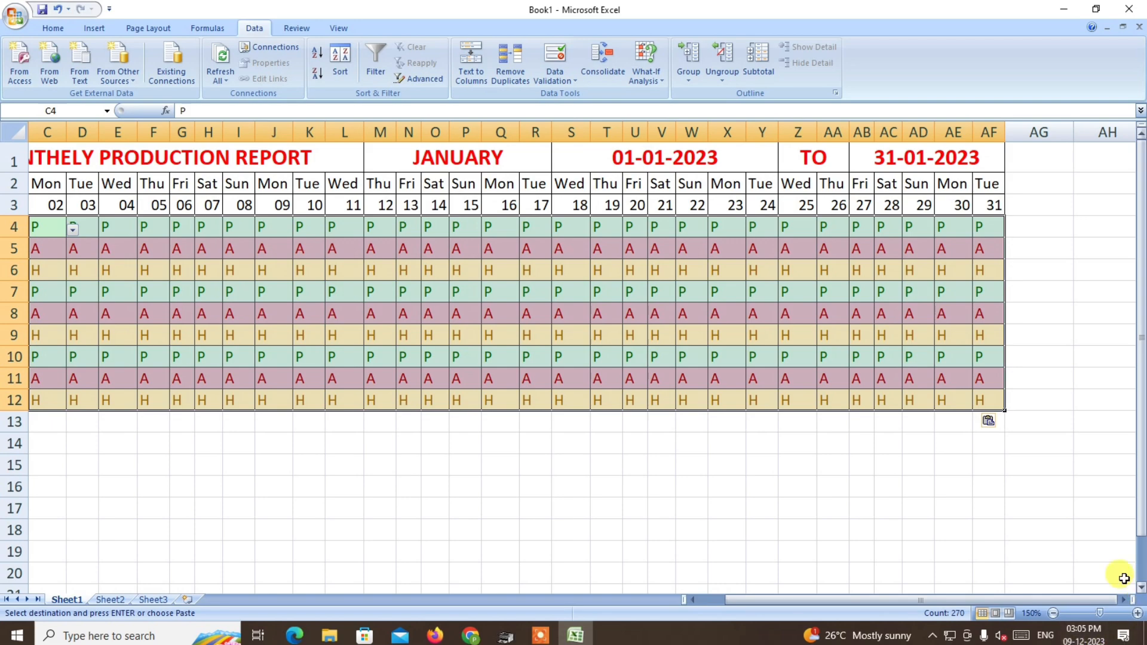
left_click(1053, 613)
left_click(1053, 613)
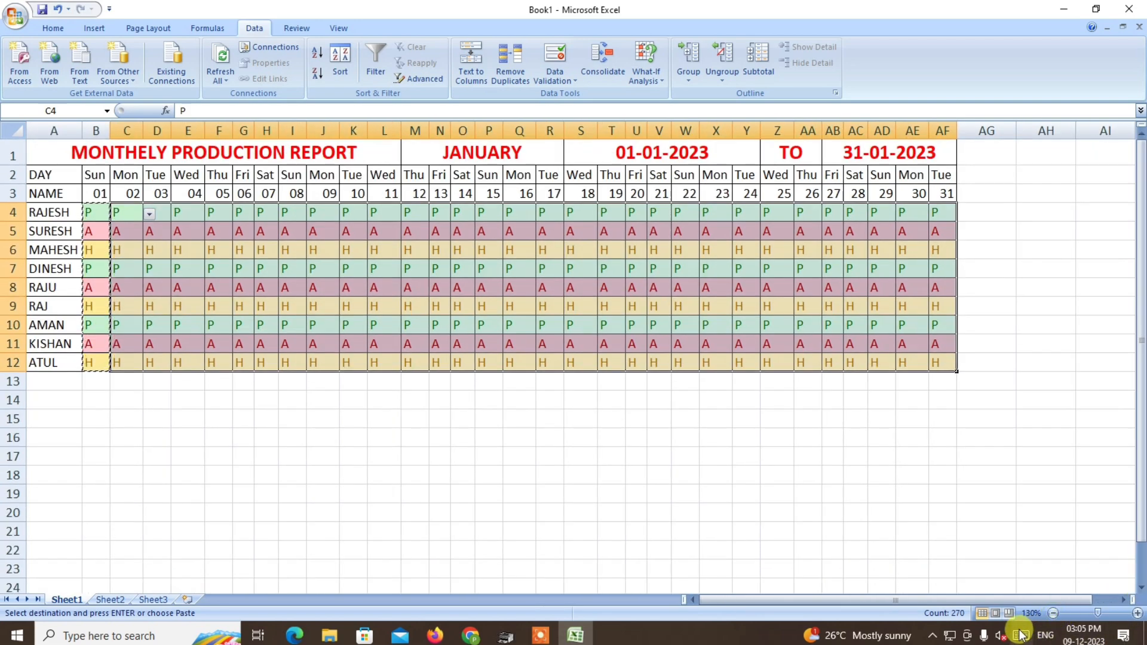
left_click(1053, 614)
left_click(1054, 613)
left_click(1053, 613)
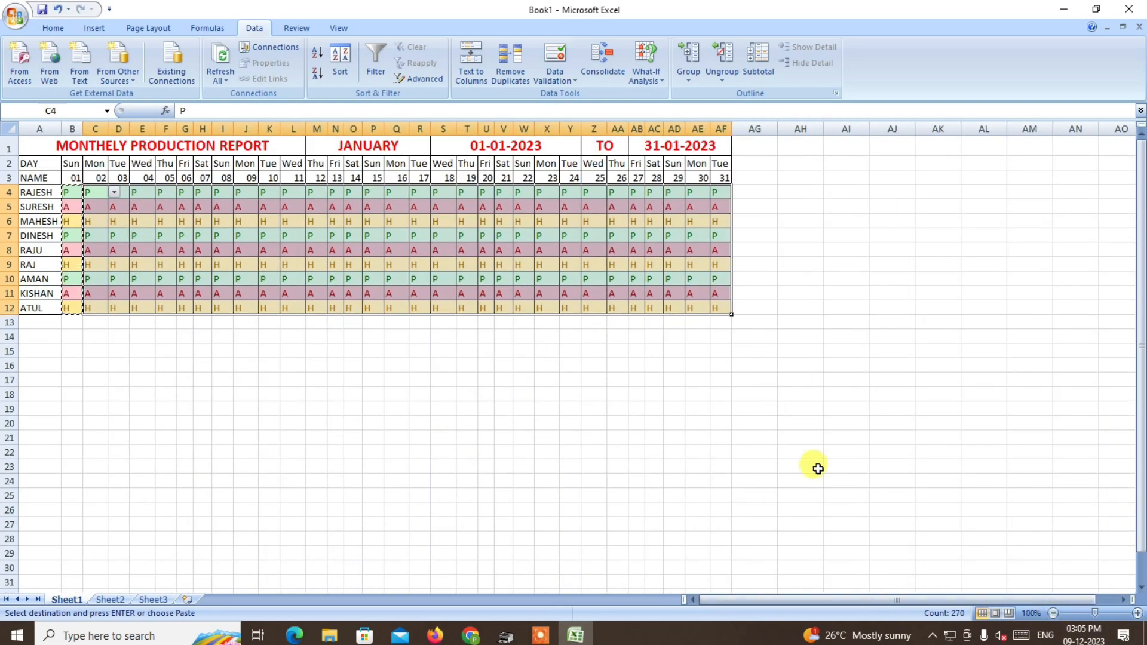
left_click_drag(751, 146, 753, 174)
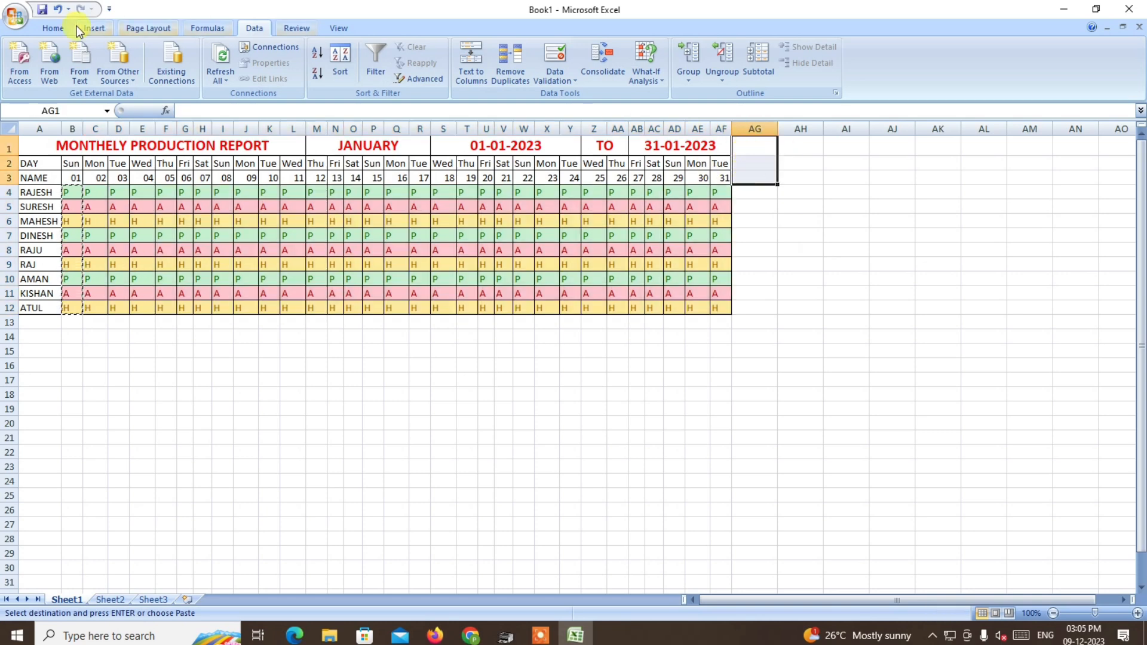
left_click(53, 28)
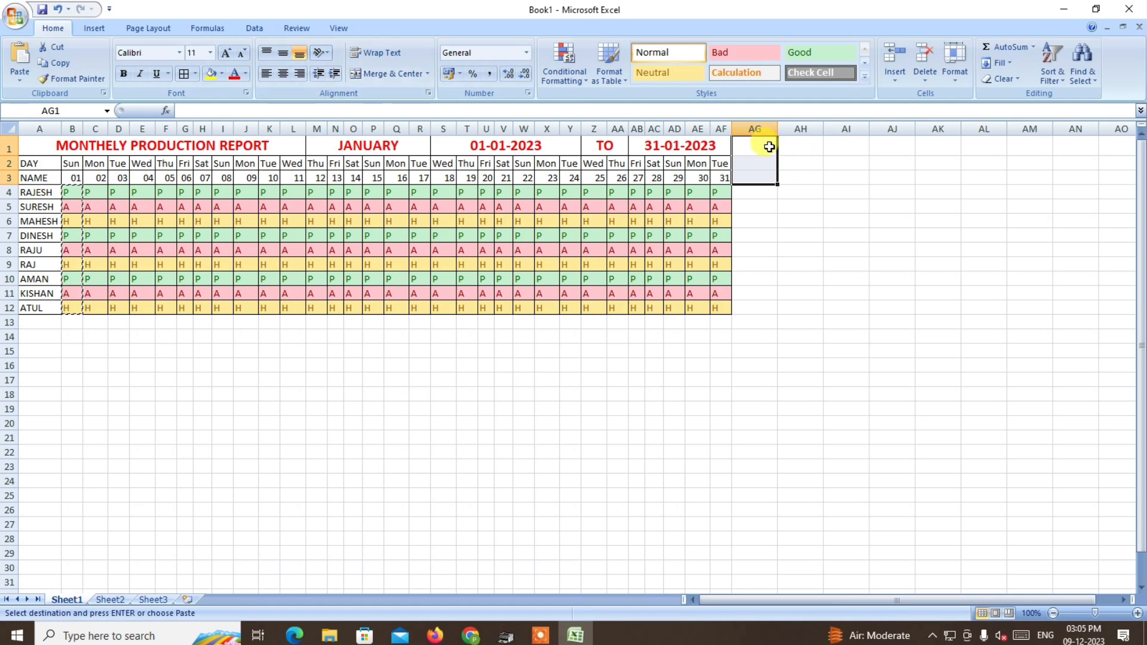
left_click(427, 74)
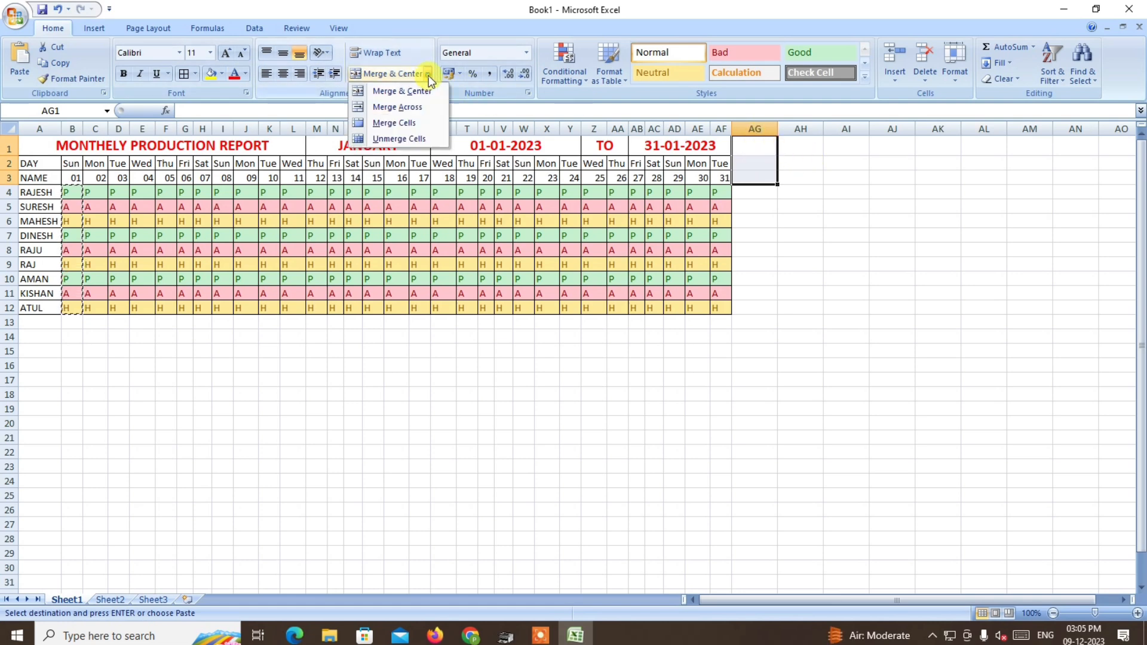
left_click(406, 125)
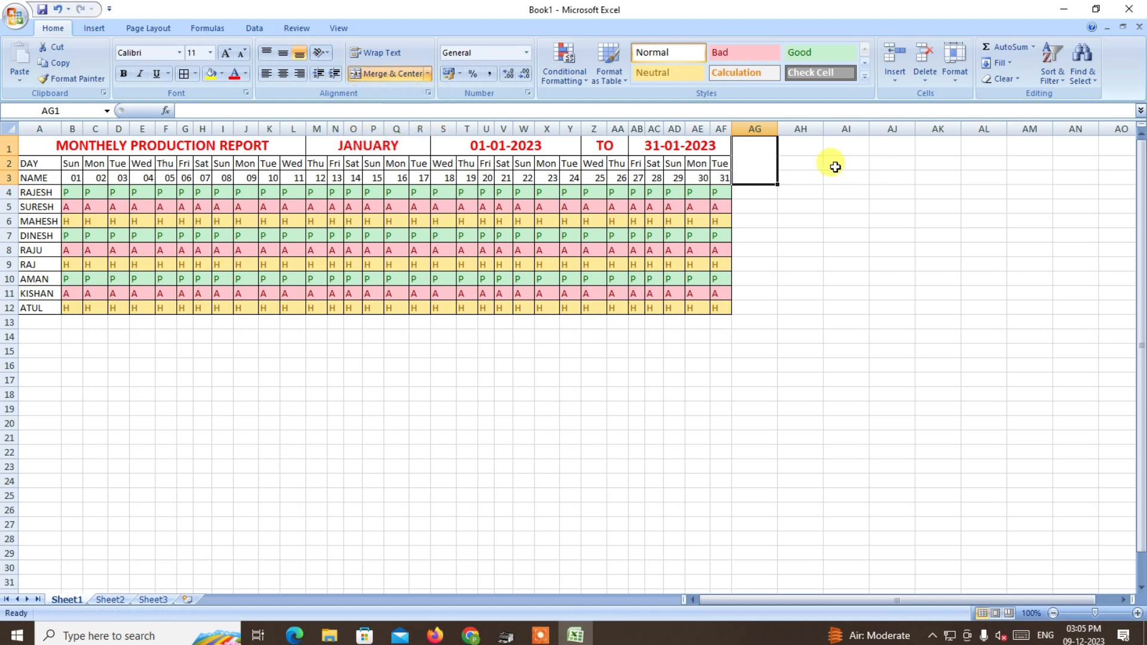
Merge AH1:AH3 and AI1:AI3 as separate cells, and add all borders to AG1:AI12.
left_click_drag(804, 143, 805, 177)
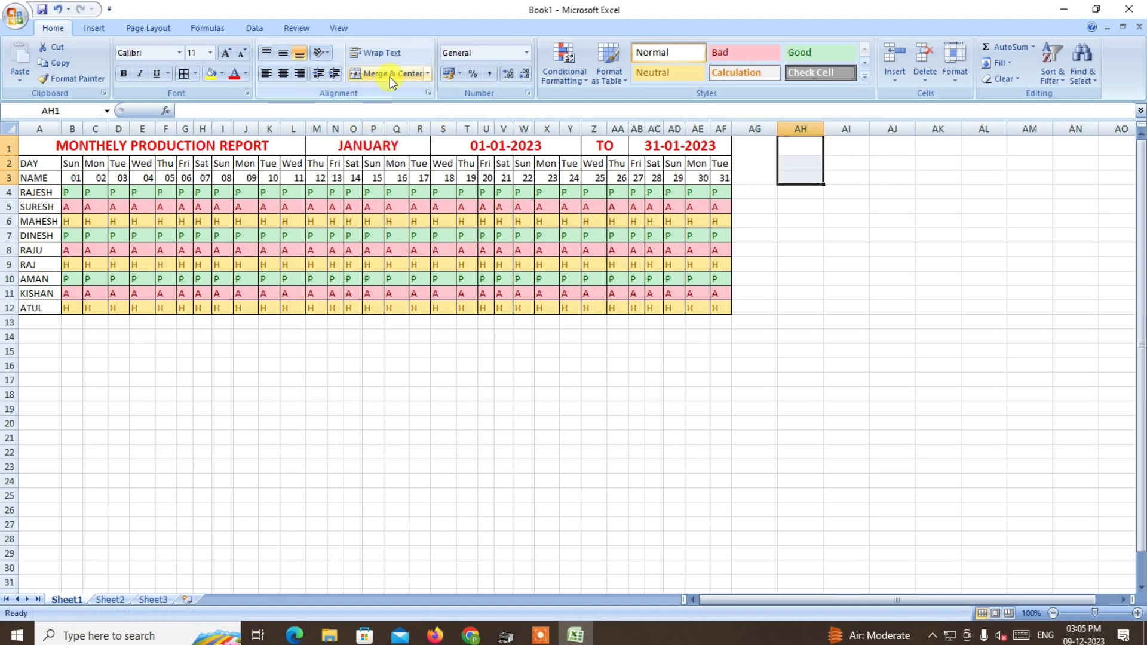
left_click(428, 73)
left_click(395, 122)
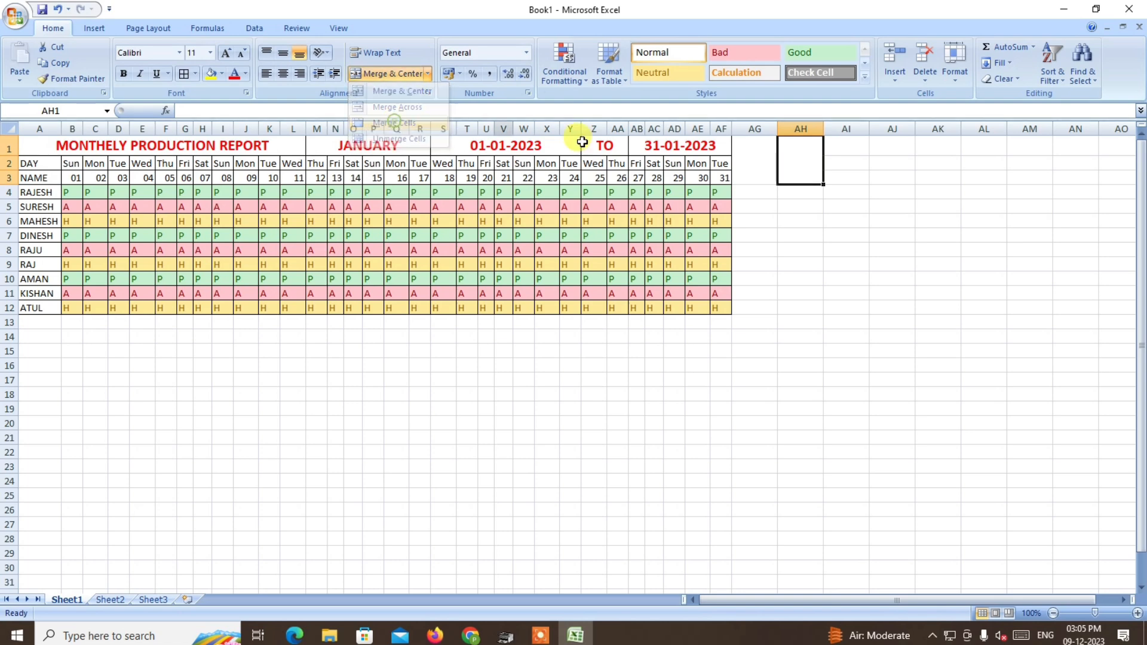
left_click_drag(842, 144, 842, 178)
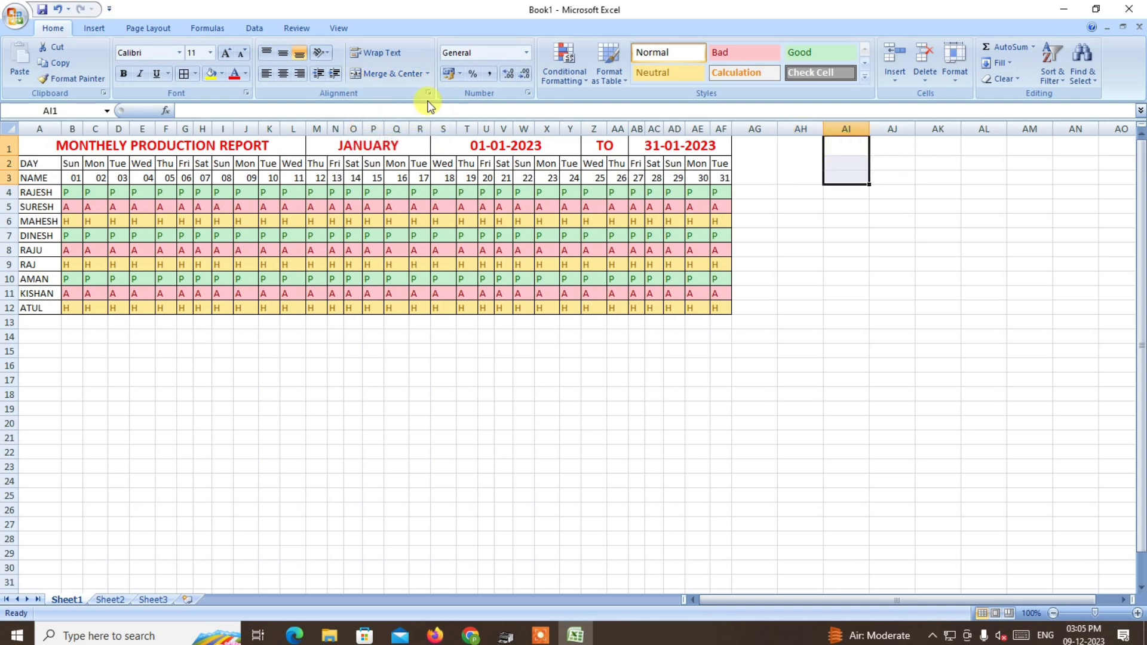
left_click(428, 74)
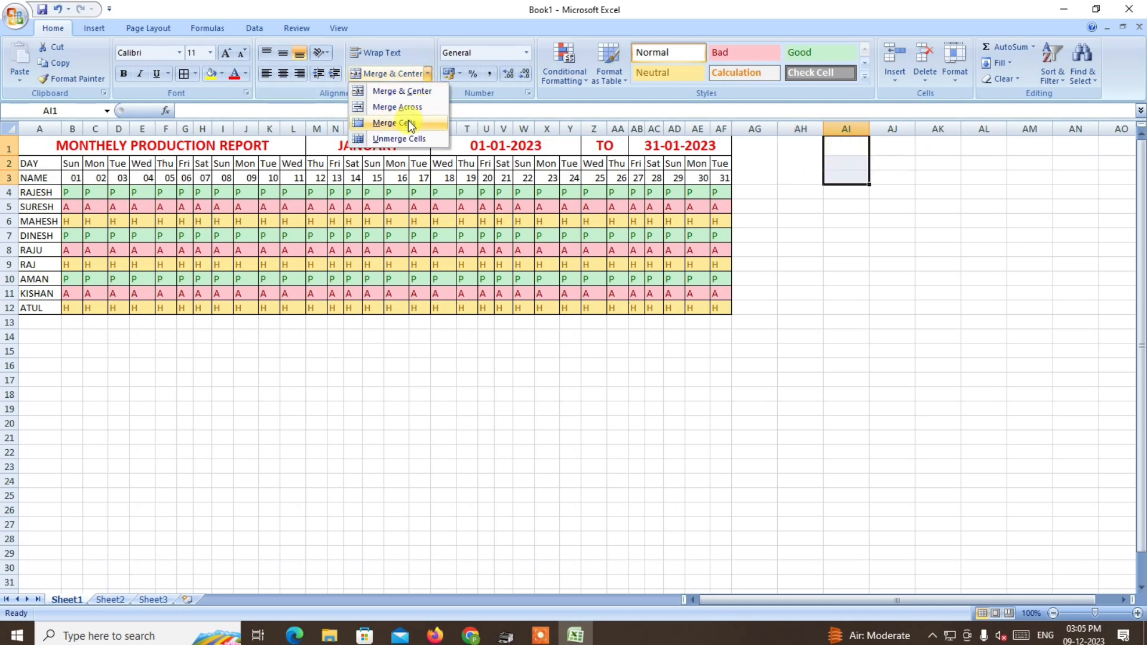
left_click(411, 124)
left_click_drag(761, 144, 850, 302)
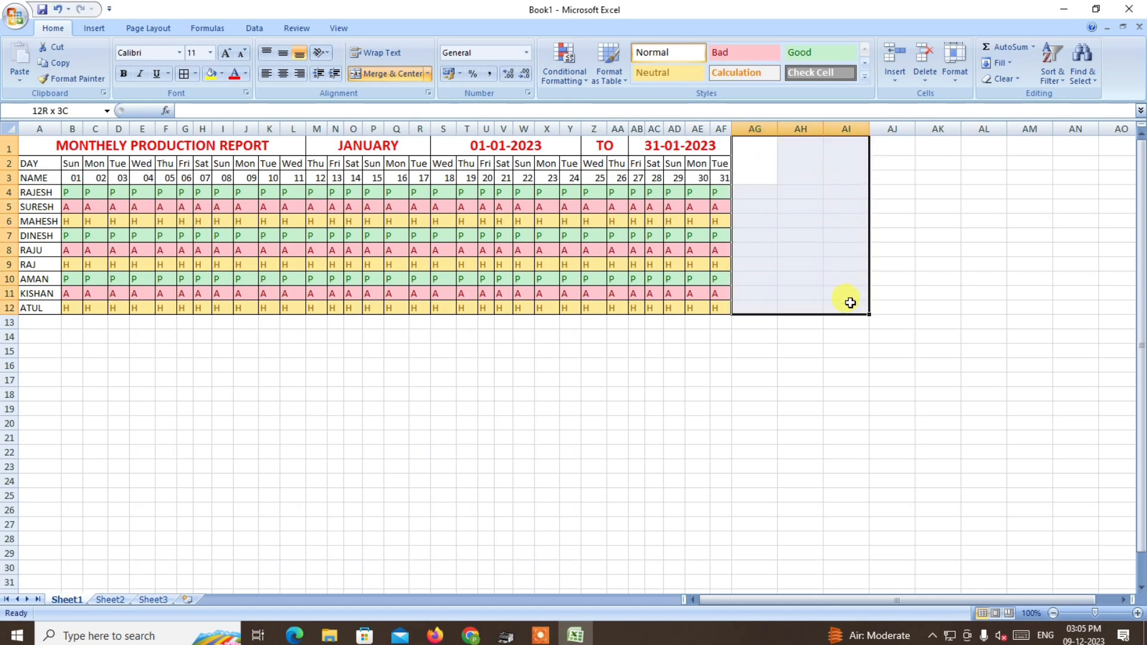
left_click(186, 74)
Enter the total-column headings P, A and H in the merged cells AG1, AH1 and AI1.
left_click(749, 168)
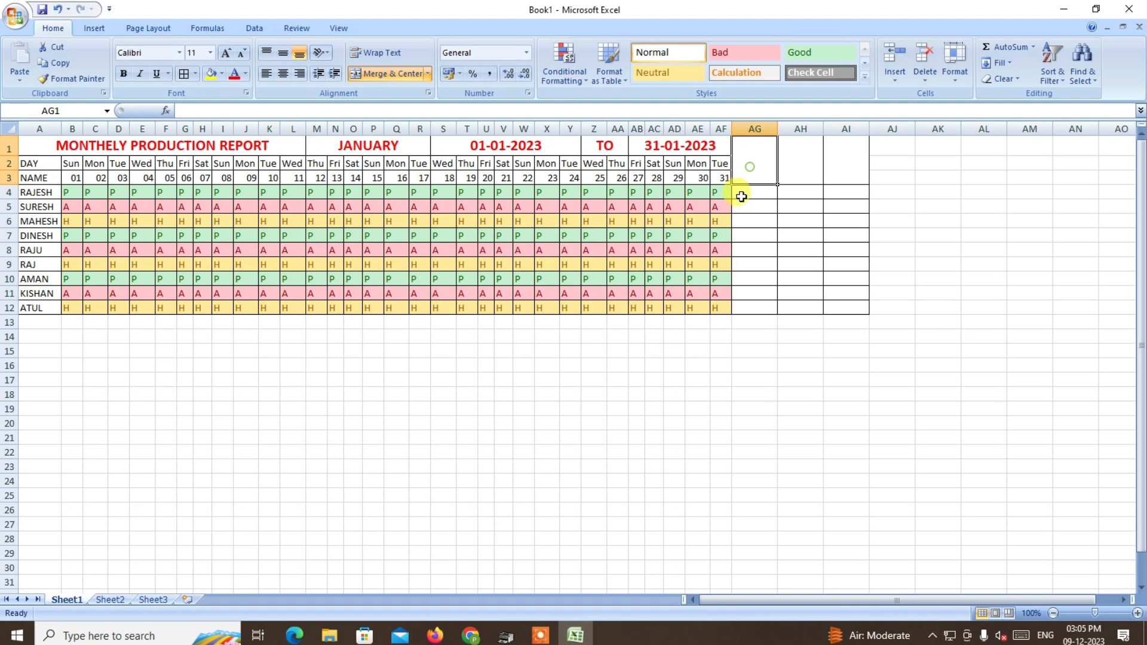
type("P")
key("Tab")
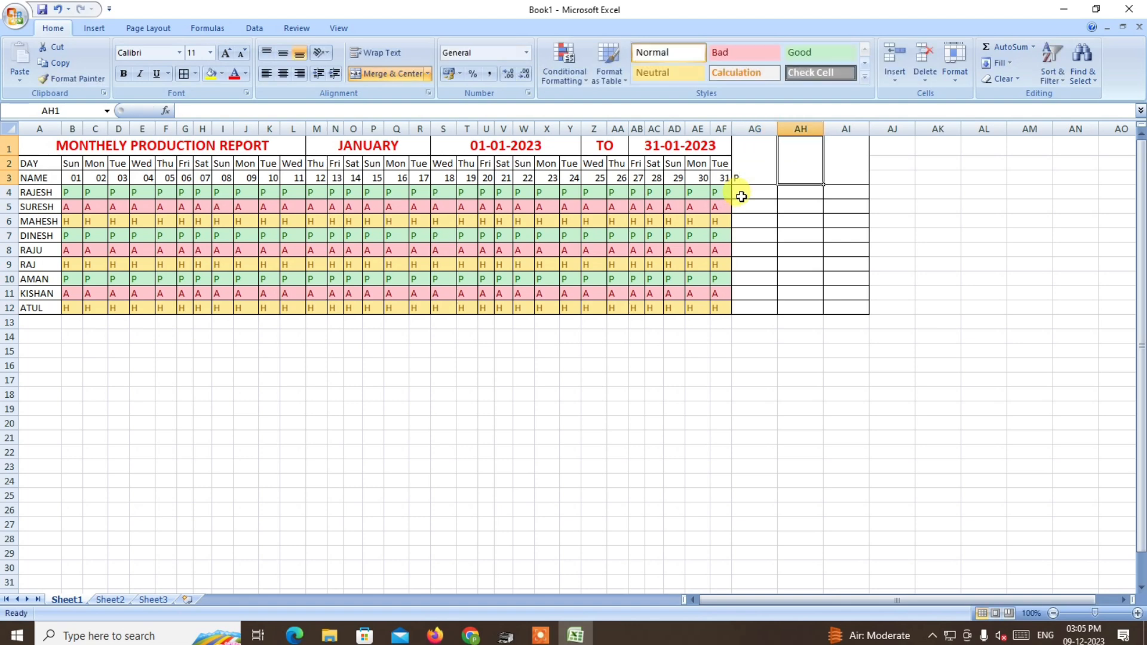
type("A")
key("Tab")
type("H")
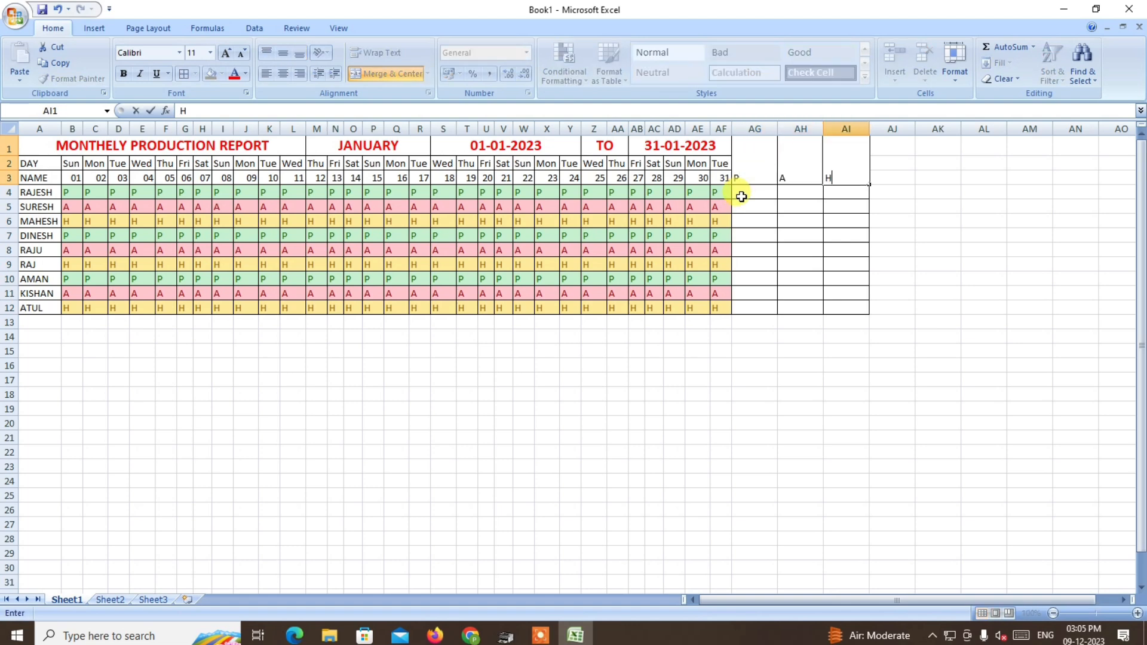
Format the P, A and H total headings as centred, middle-aligned red text at 36 points.
left_click_drag(758, 176, 842, 177)
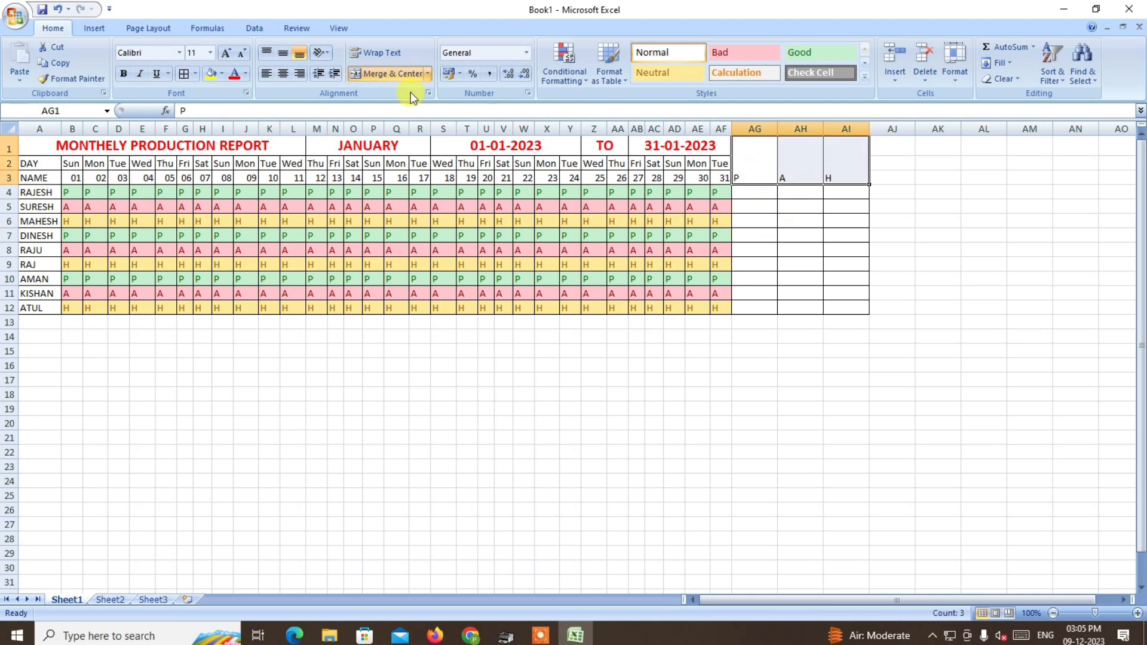
left_click(225, 54)
left_click(924, 236)
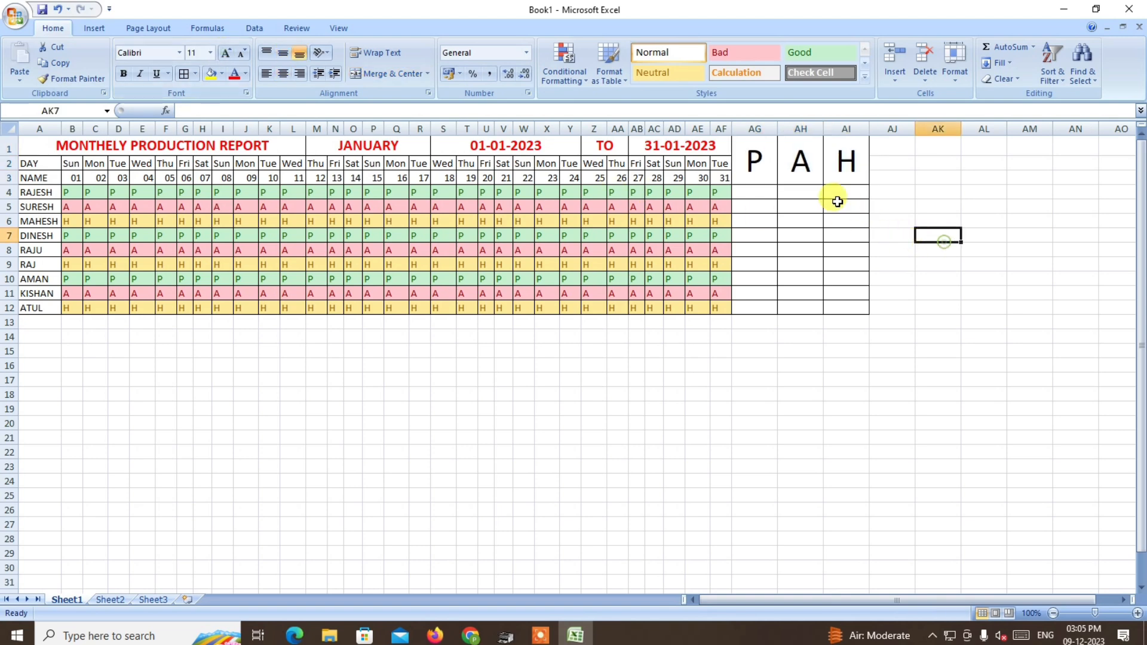
left_click_drag(757, 159, 842, 159)
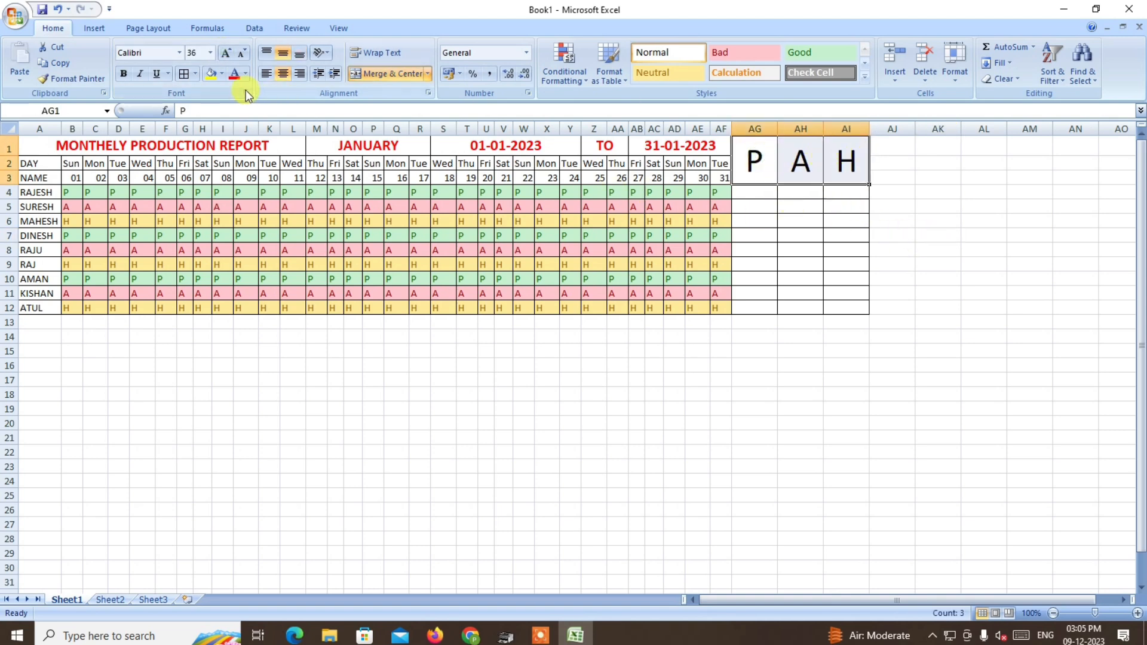
left_click(235, 75)
left_click(935, 235)
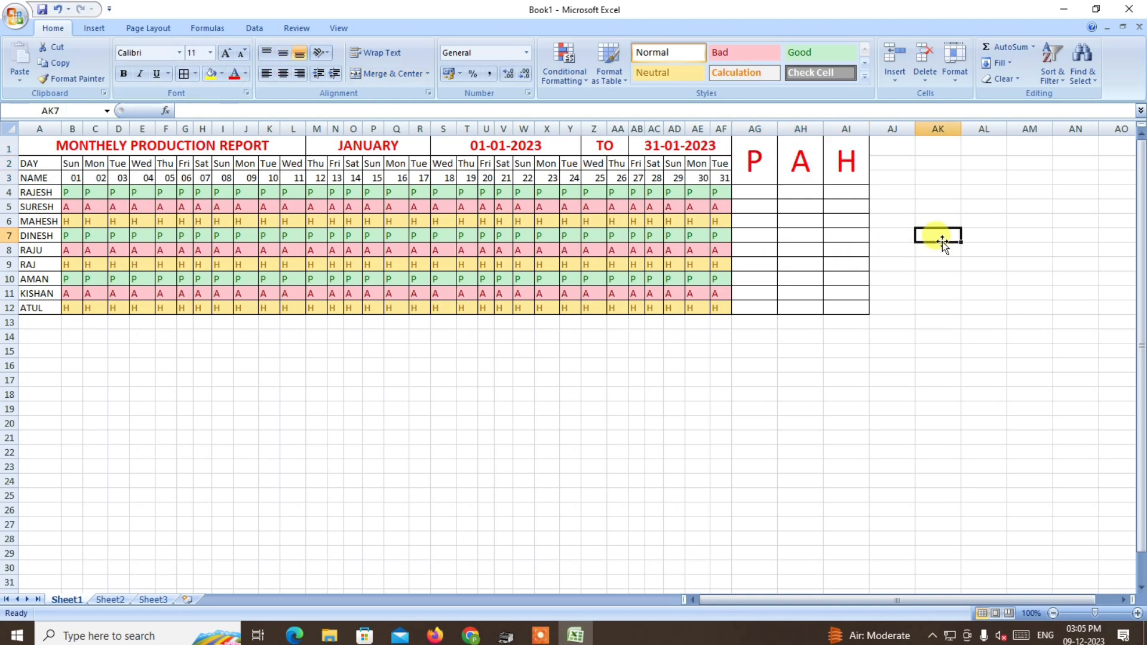
Enter the formula =COUNTIF(B4:AF4,"P") in AG4 to count the first worker's P entries.
left_click(767, 195)
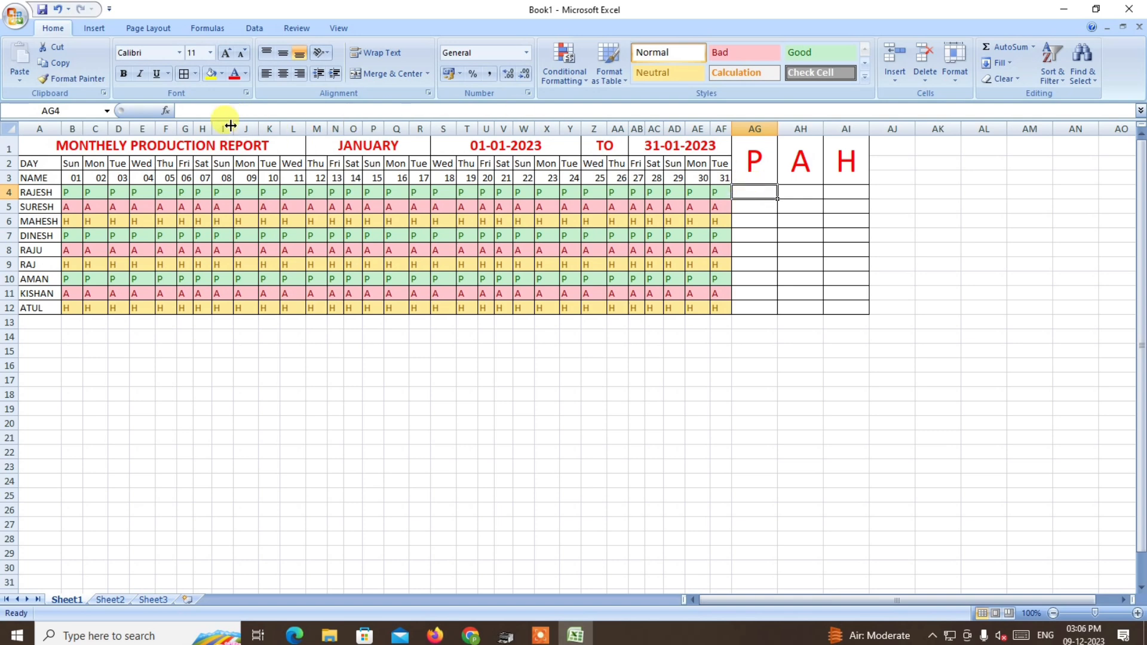
left_click(188, 111)
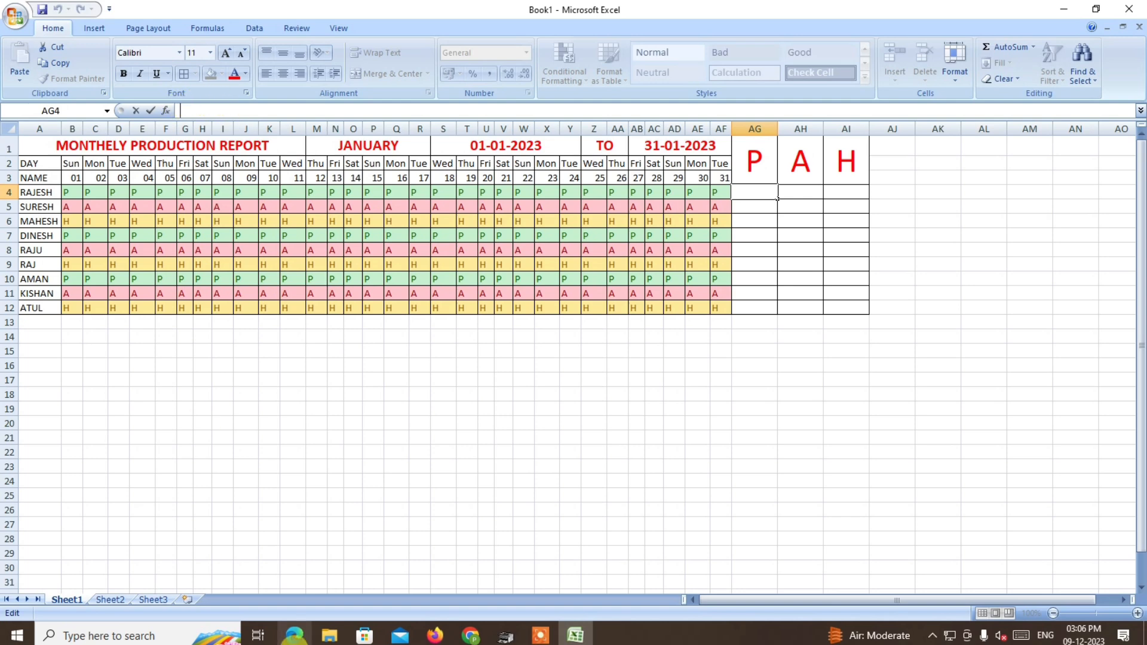
type("=")
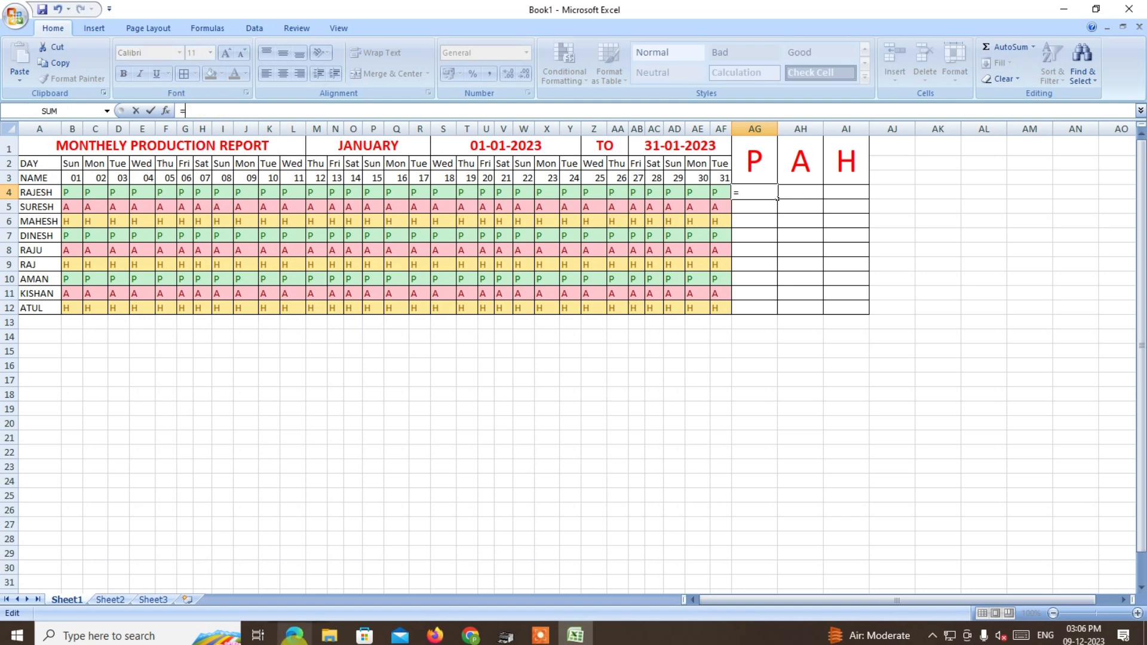
type("COUNT")
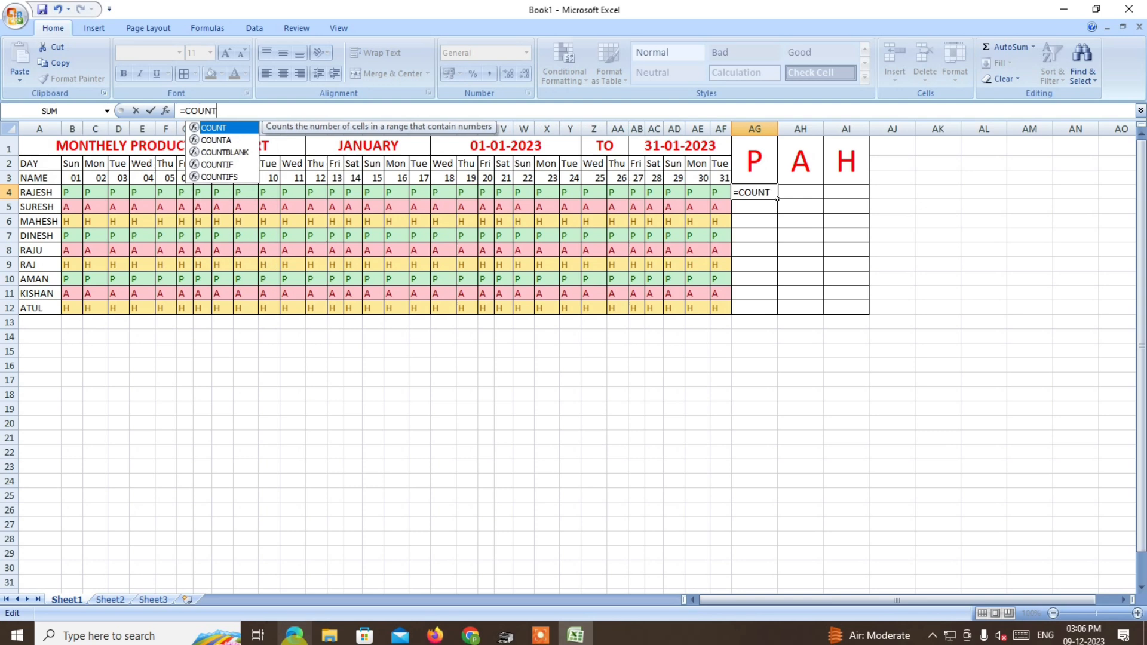
type("IF")
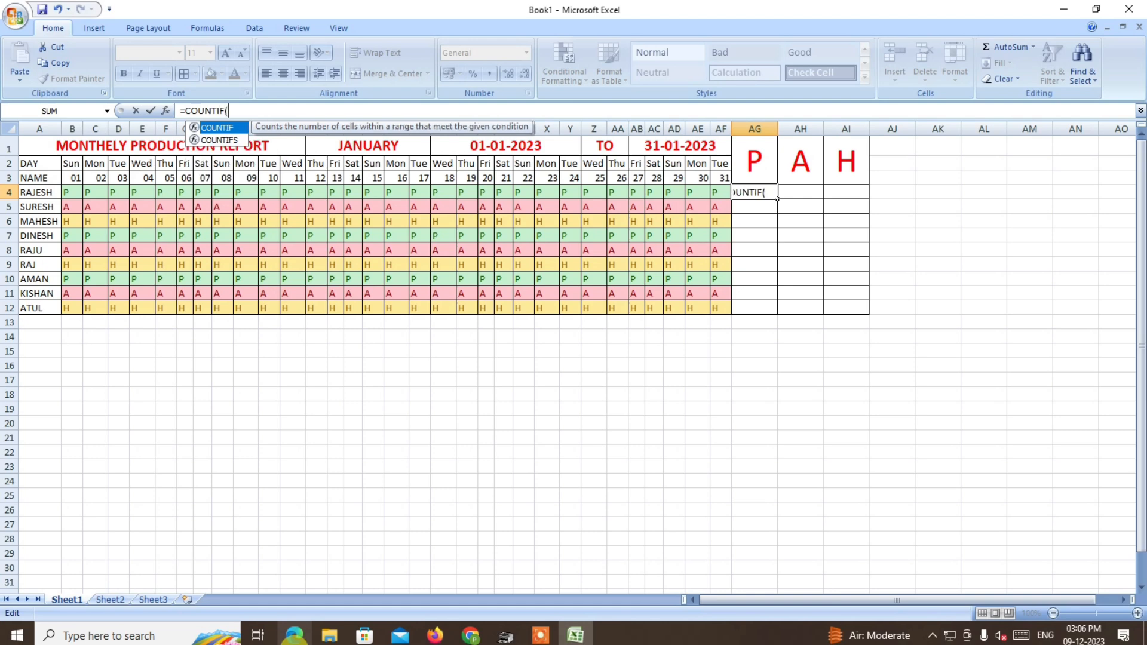
type("(")
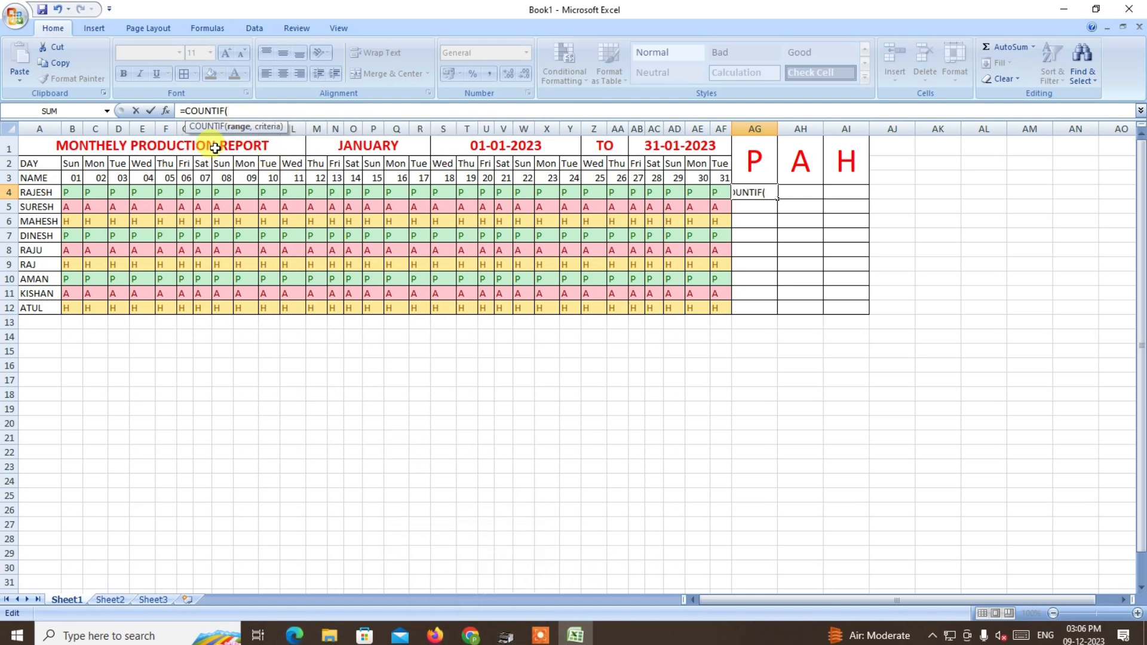
left_click_drag(69, 194, 713, 192)
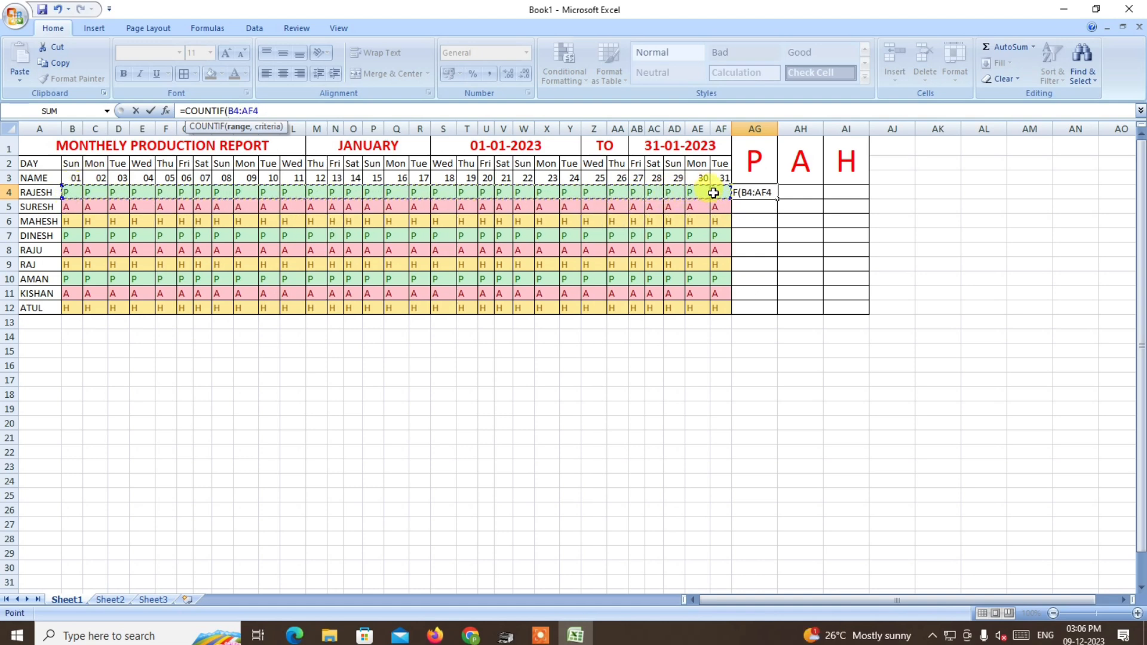
type(",\"P")
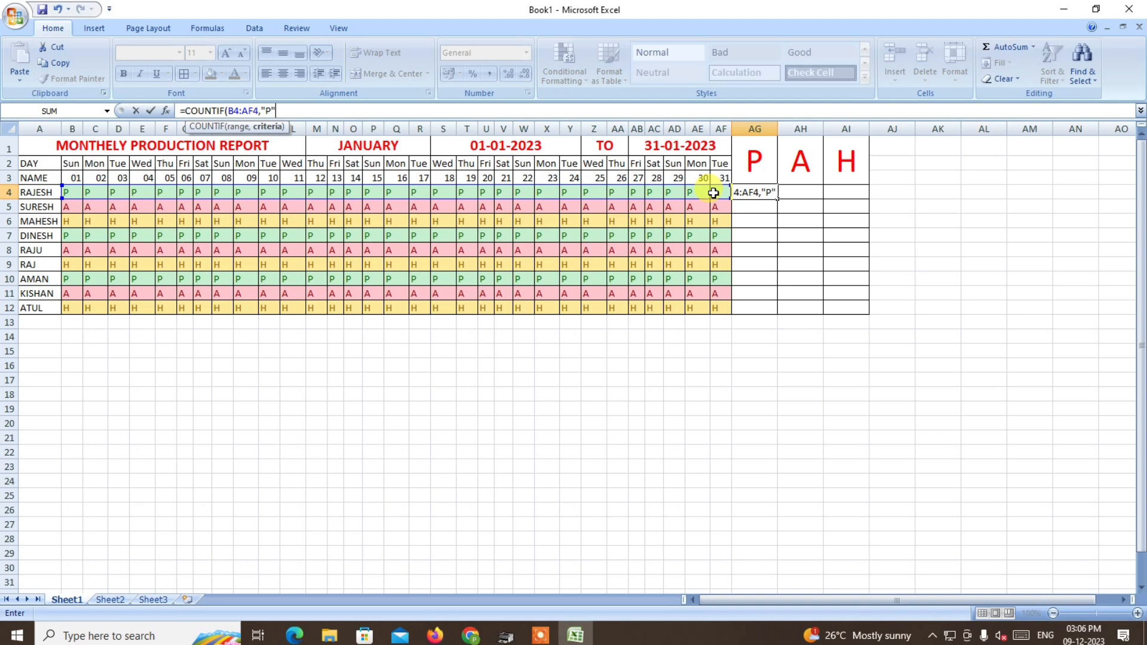
key("Return")
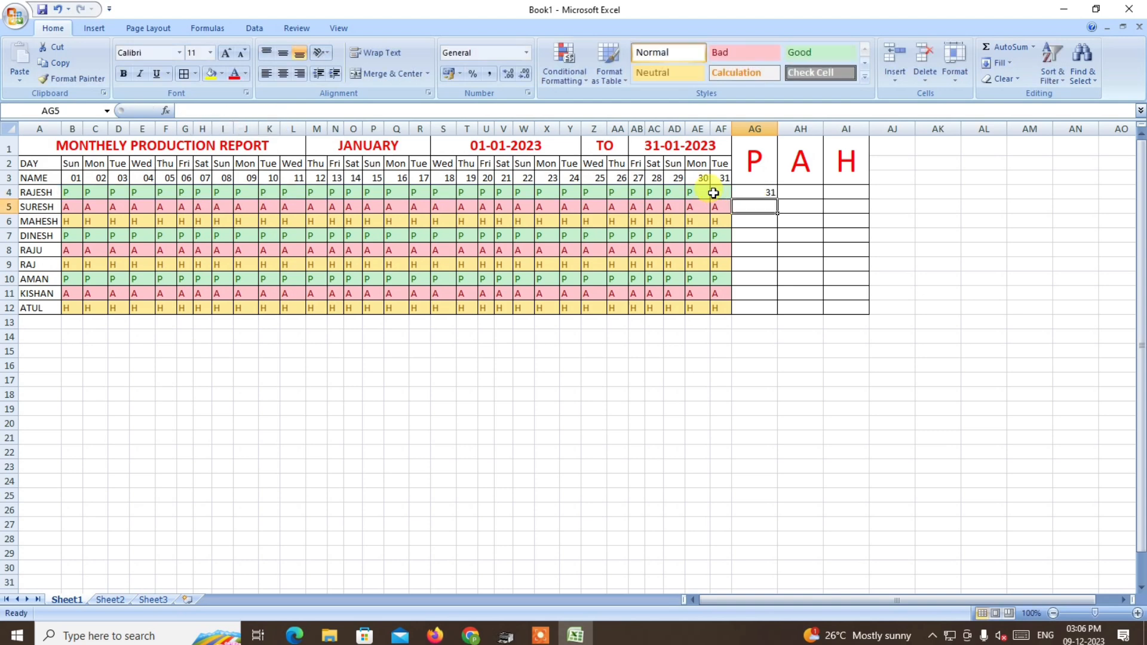
Reuse the COUNTIF formula from AG4 in AH4 as =COUNTIF(B4:AF4,"A") to count the first worker's A entries.
left_click(766, 191)
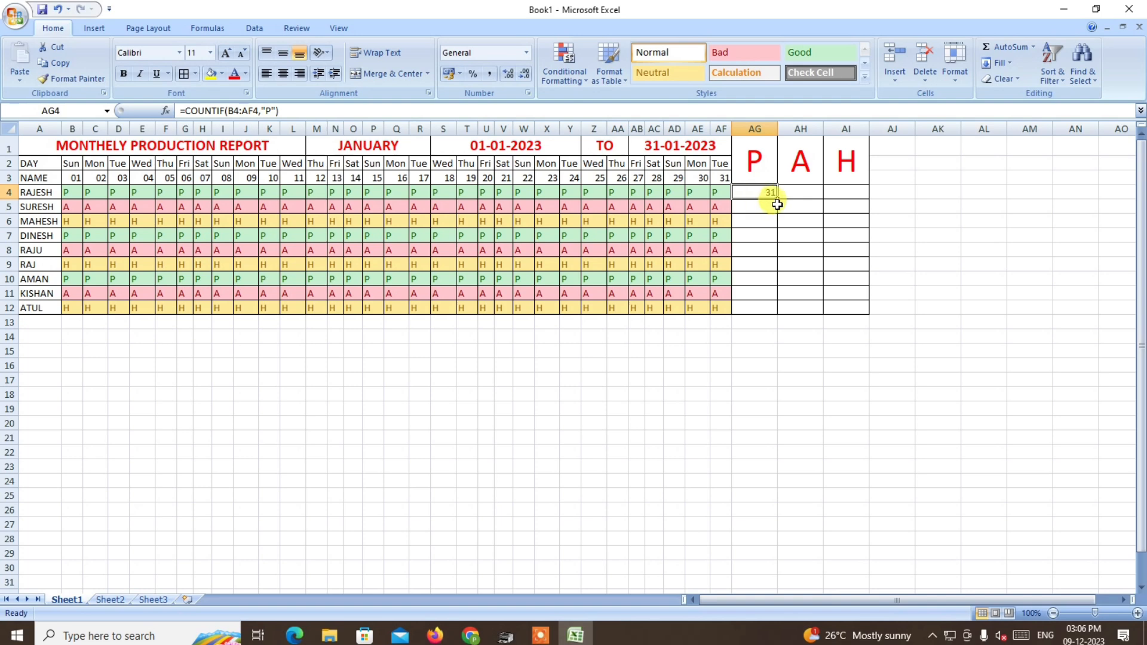
mouse_move(778, 197)
left_mouse_down()
mouse_move(811, 196)
mouse_move(768, 195)
left_mouse_up()
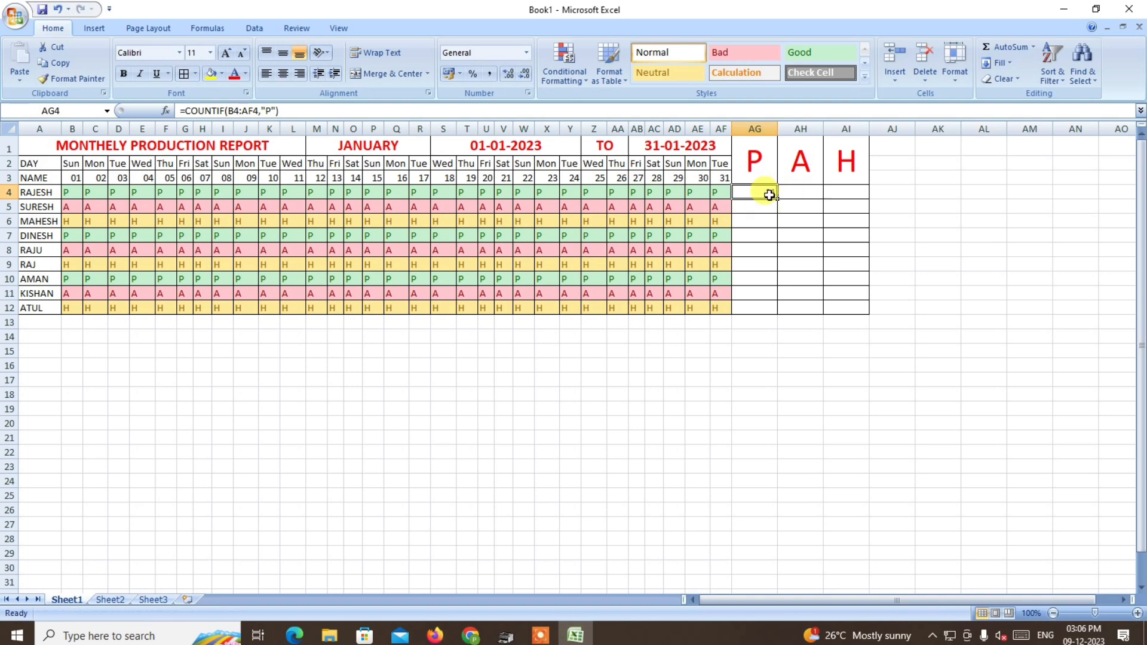
left_click(800, 191)
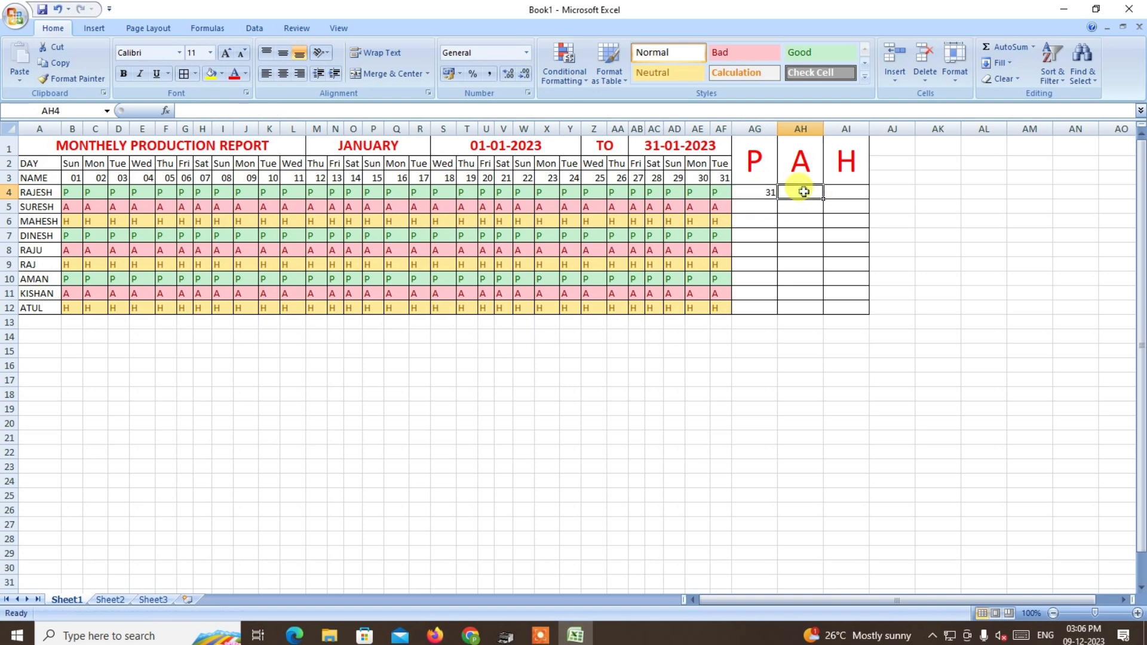
left_click(759, 192)
left_click_drag(280, 110, 164, 110)
key("ctrl+c")
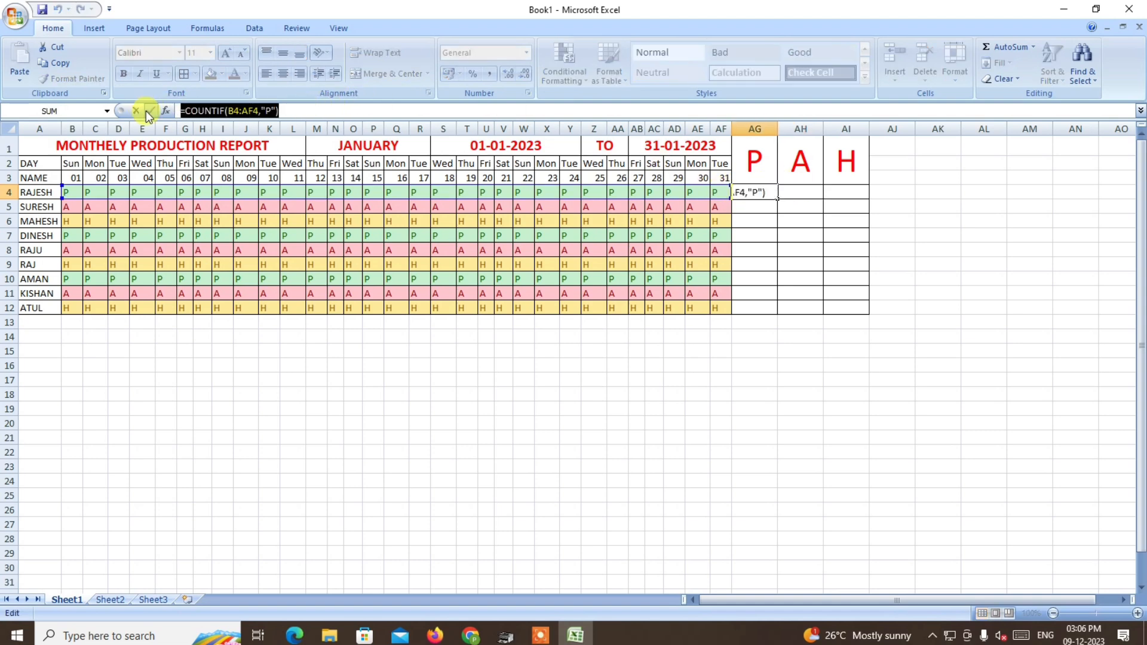
key("Return")
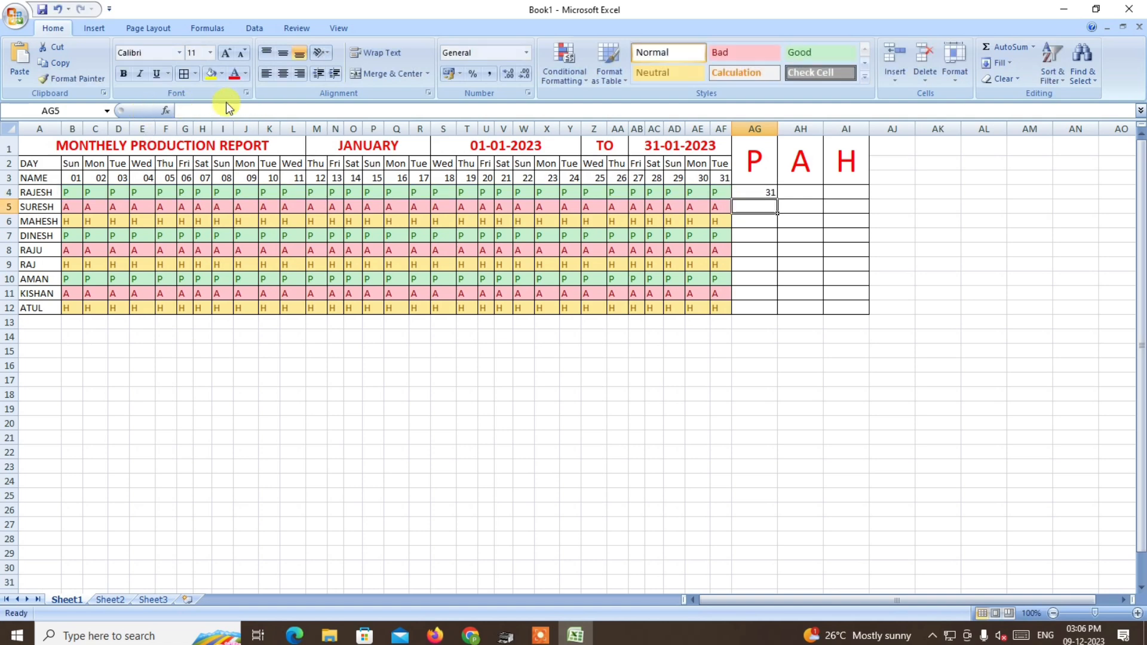
left_click(796, 192)
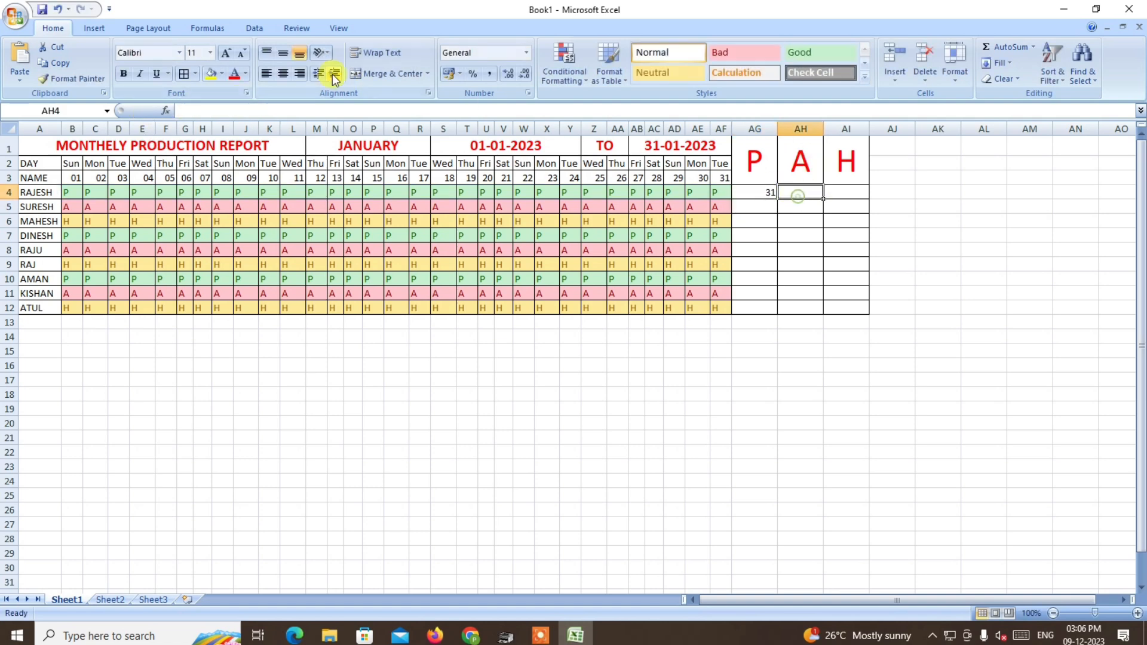
left_click(233, 110)
key("ctrl+v")
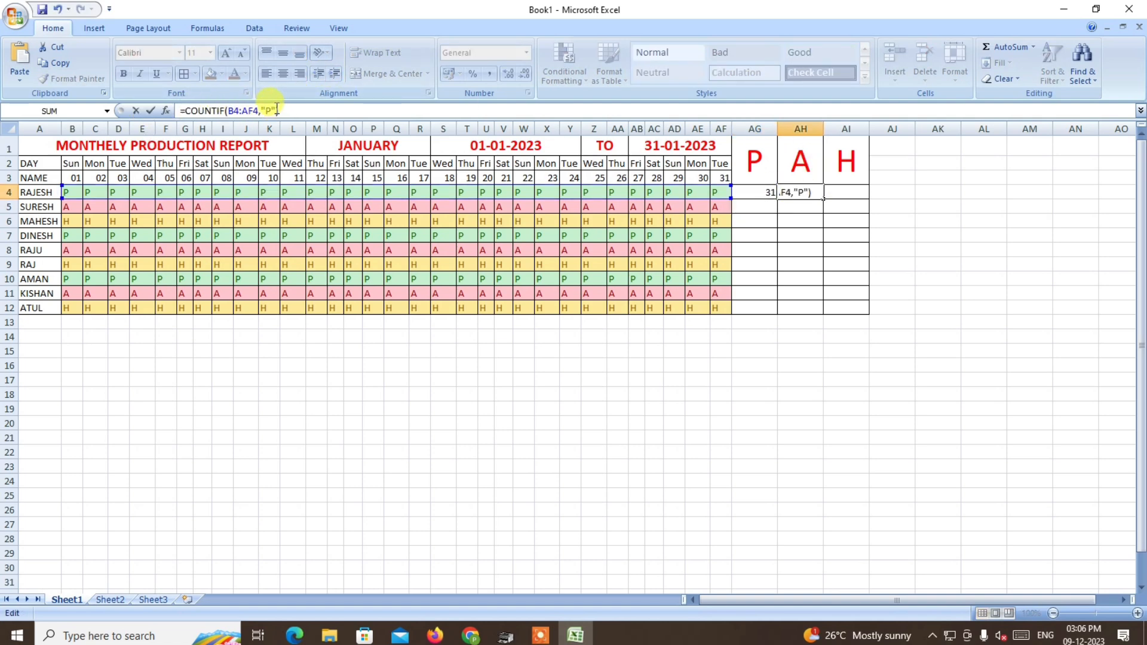
left_click(270, 109)
key("BackSpace")
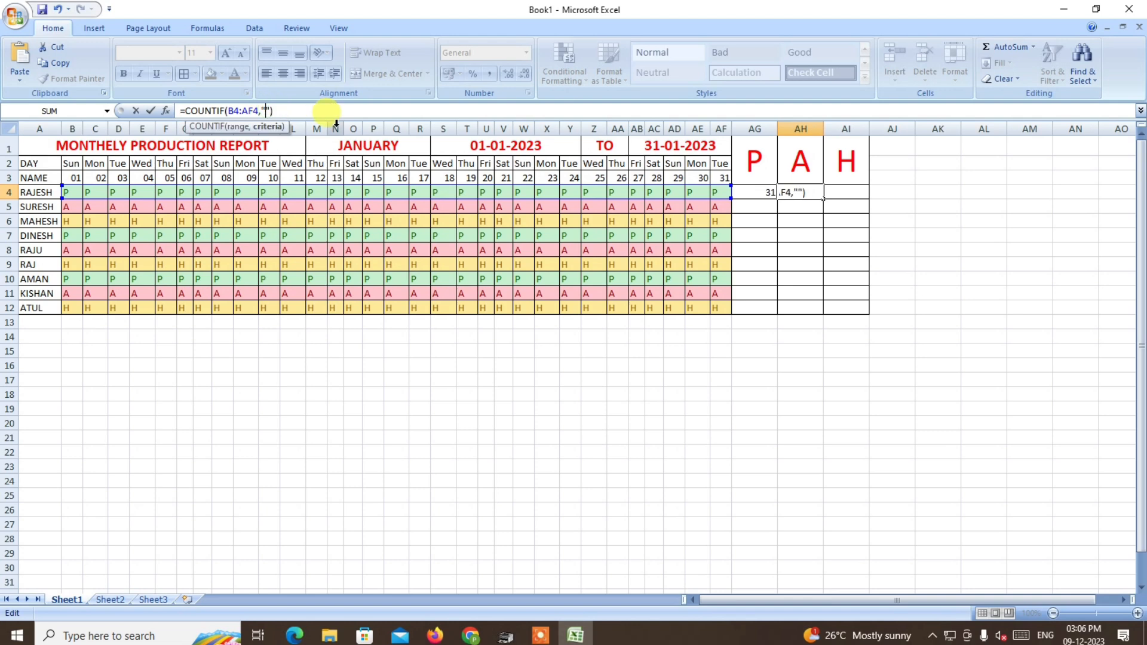
type("A")
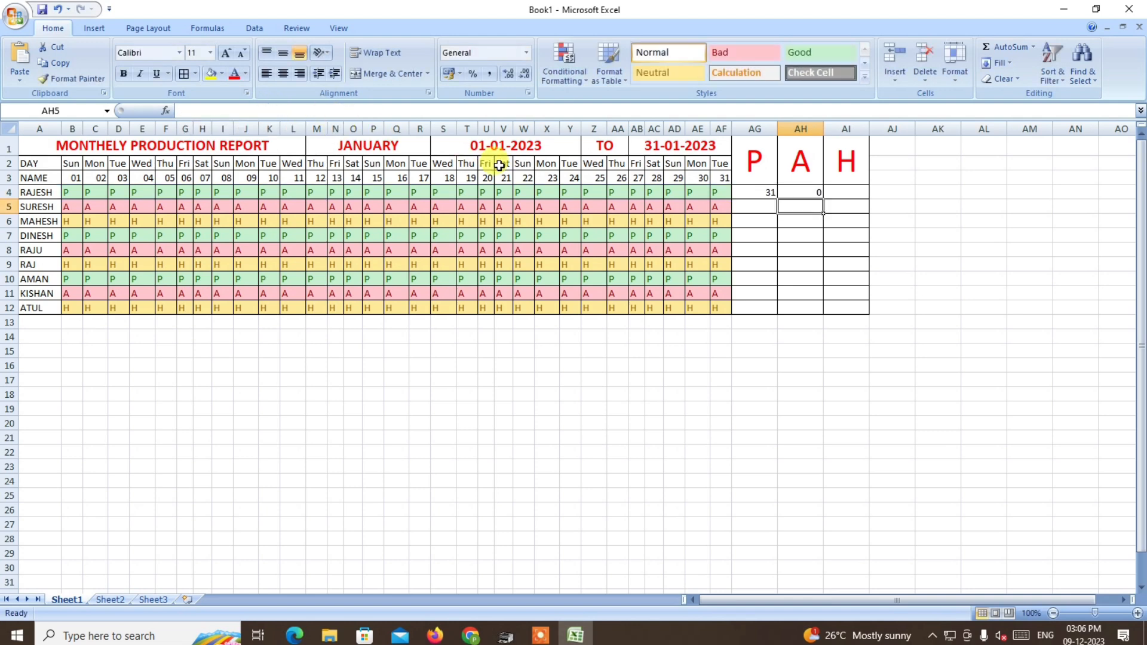
Paste the COUNTIF formula into AI4 and change its criterion to "H", giving =COUNTIF(B4:AF4,"H").
left_click(847, 192)
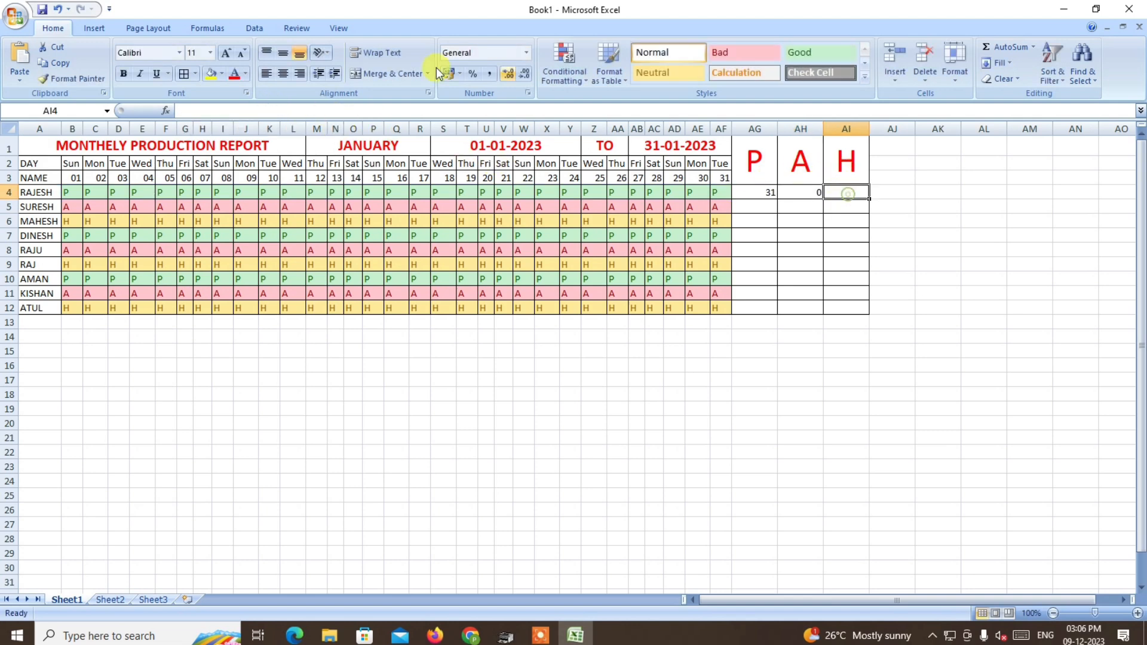
left_click(208, 110)
key("ctrl+v")
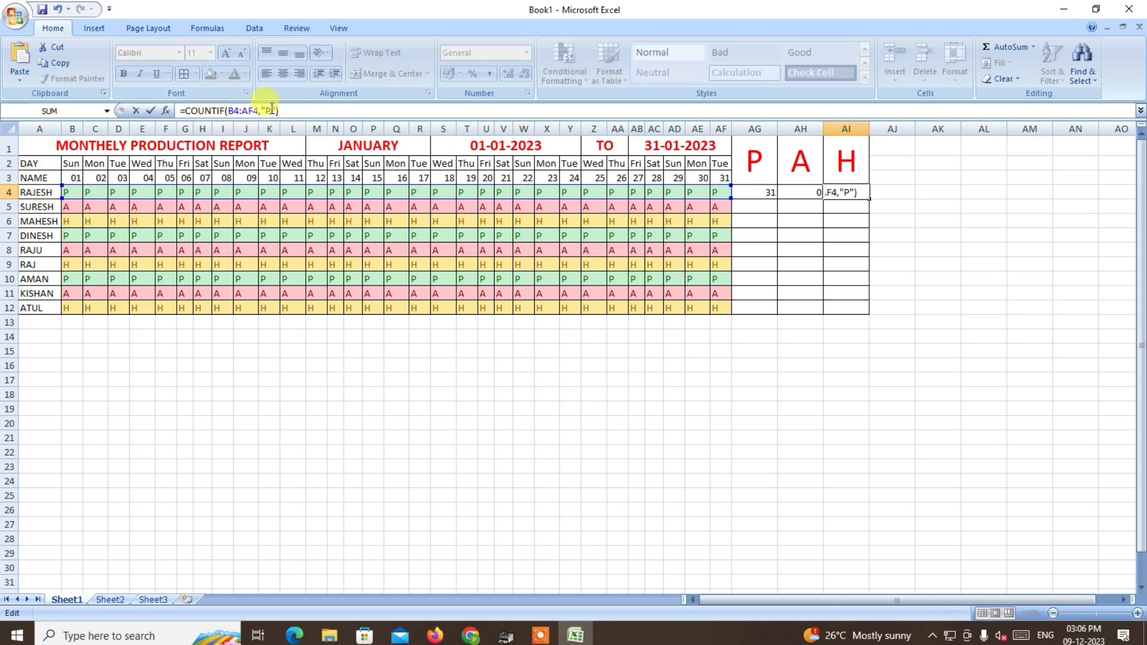
left_click(273, 110)
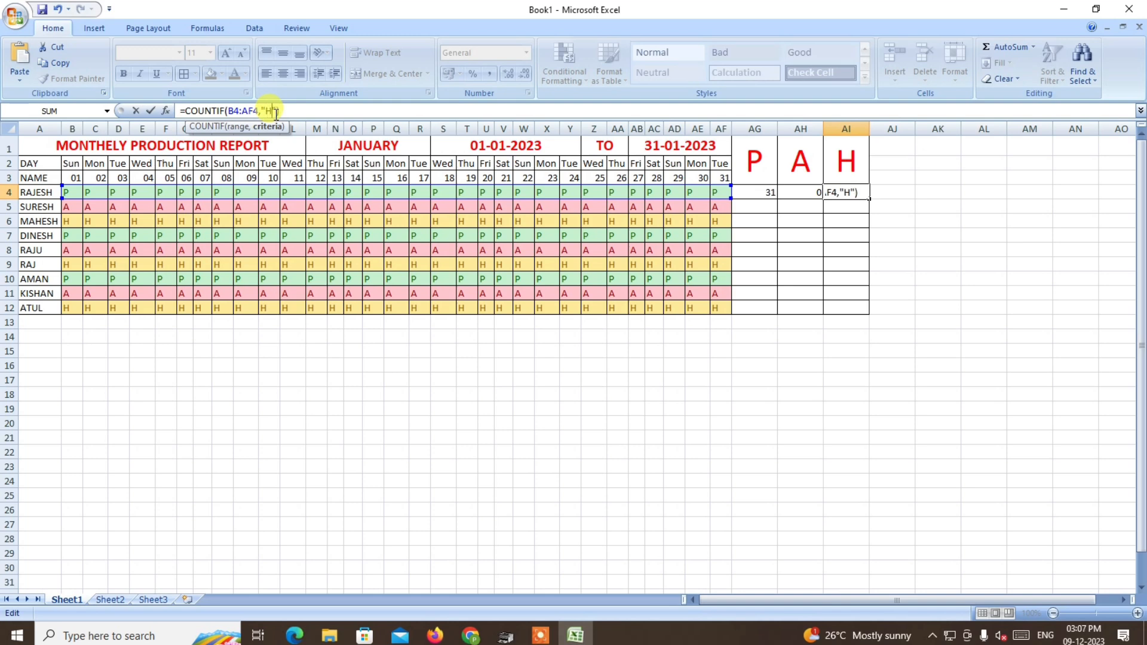
type("H")
key("Return")
Fill the three COUNTIF formulas in AG4:AI4 down to row 12 for all the workers.
left_click_drag(755, 198, 873, 205)
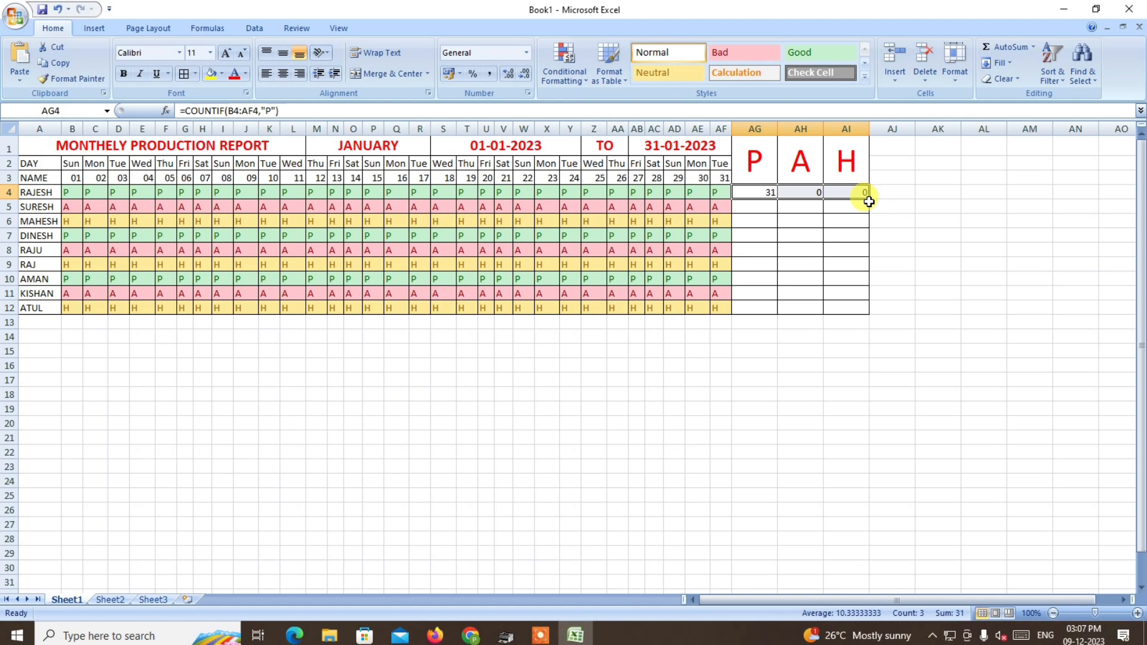
left_click_drag(870, 199, 867, 313)
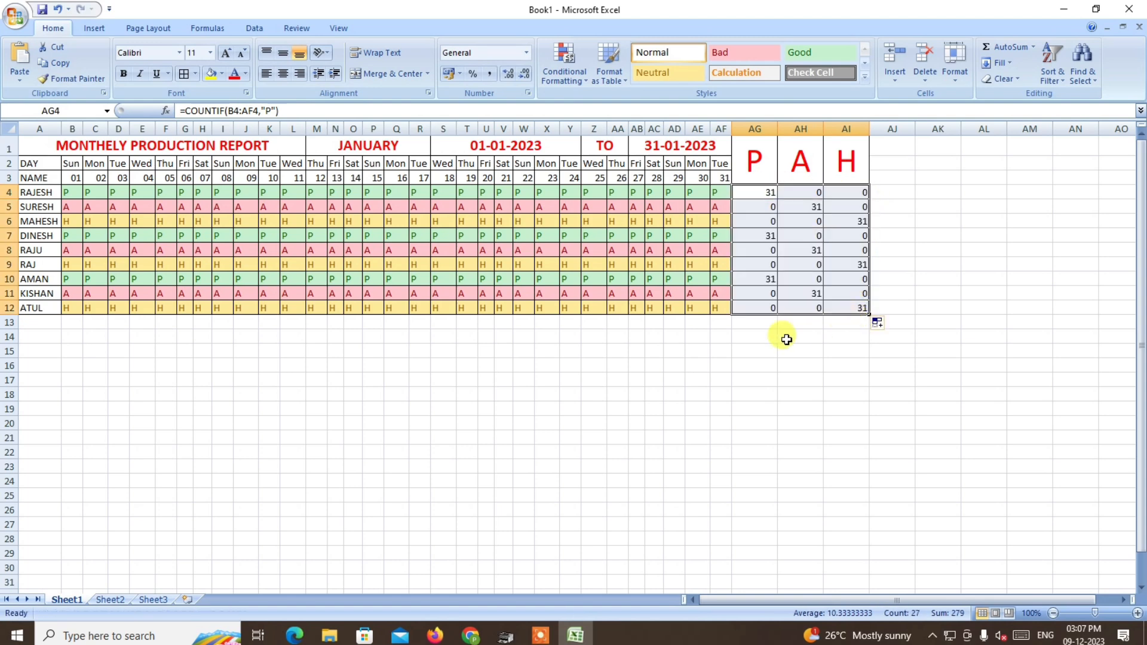
left_click(786, 339)
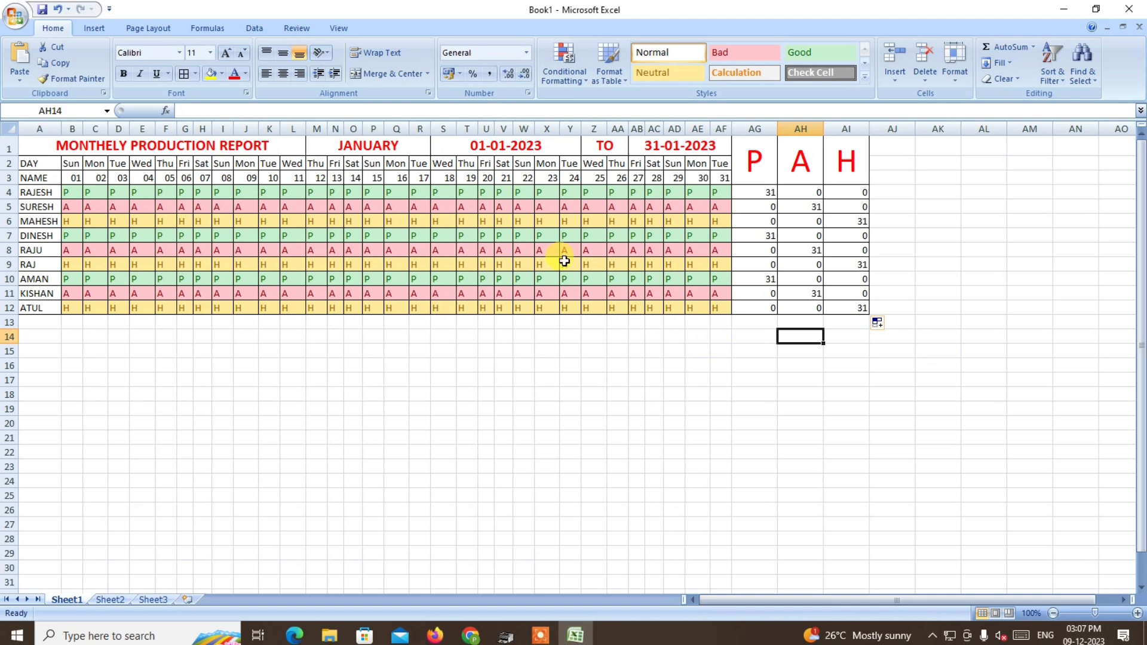
Change the first worker's entry for 21 January in V4 to H to test the totals.
left_click(765, 191)
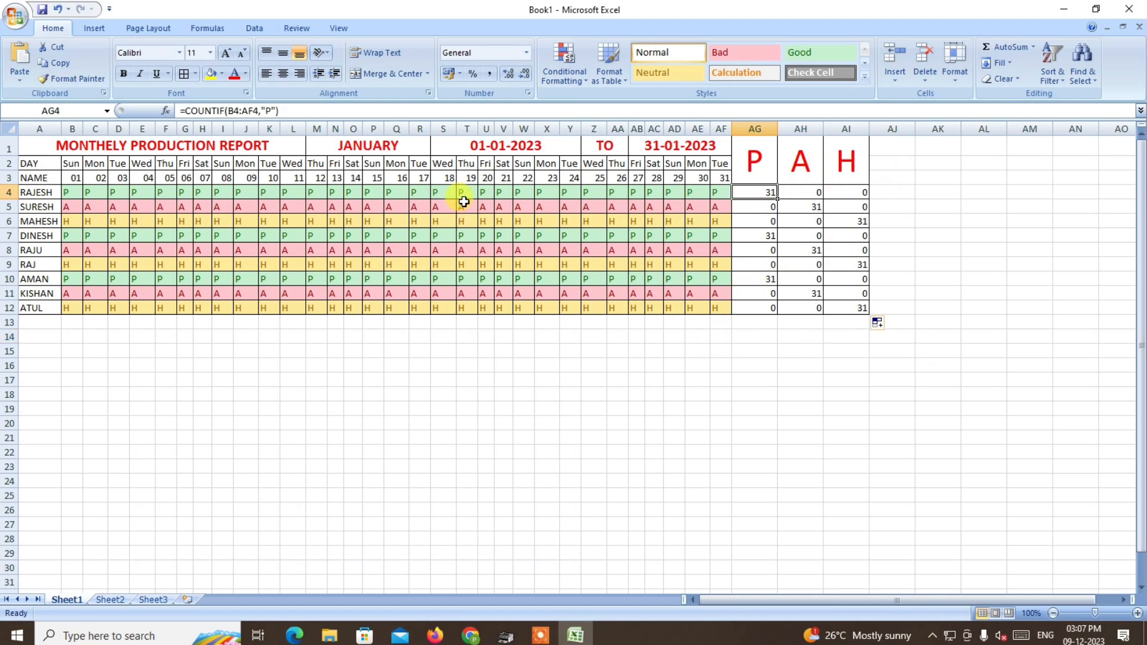
left_click(503, 196)
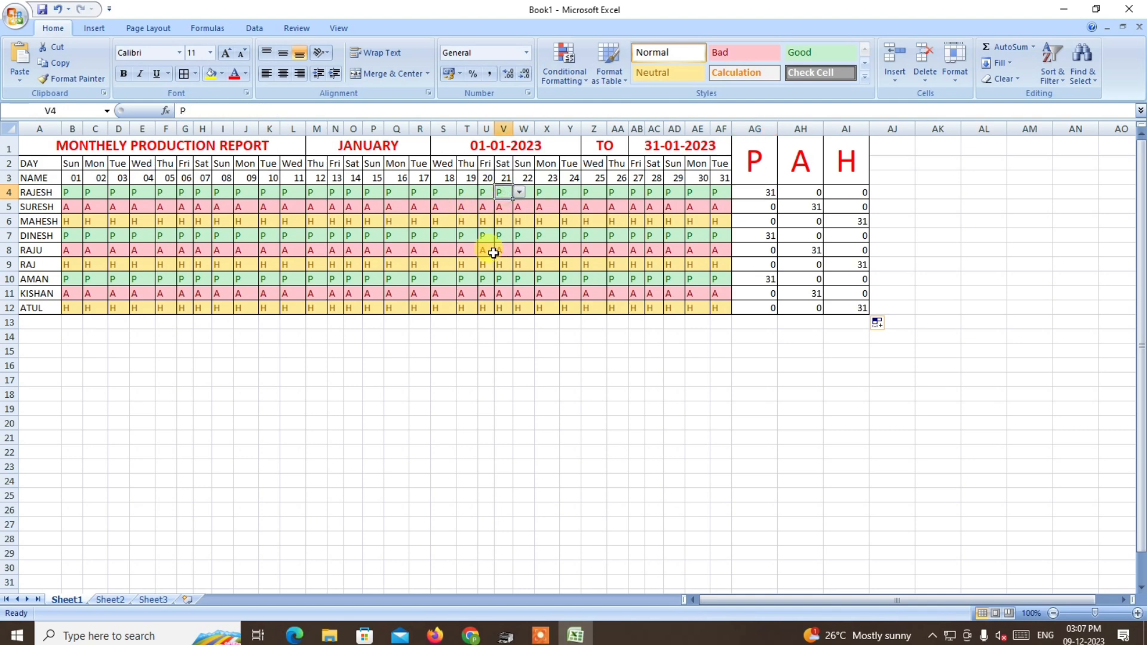
type("H")
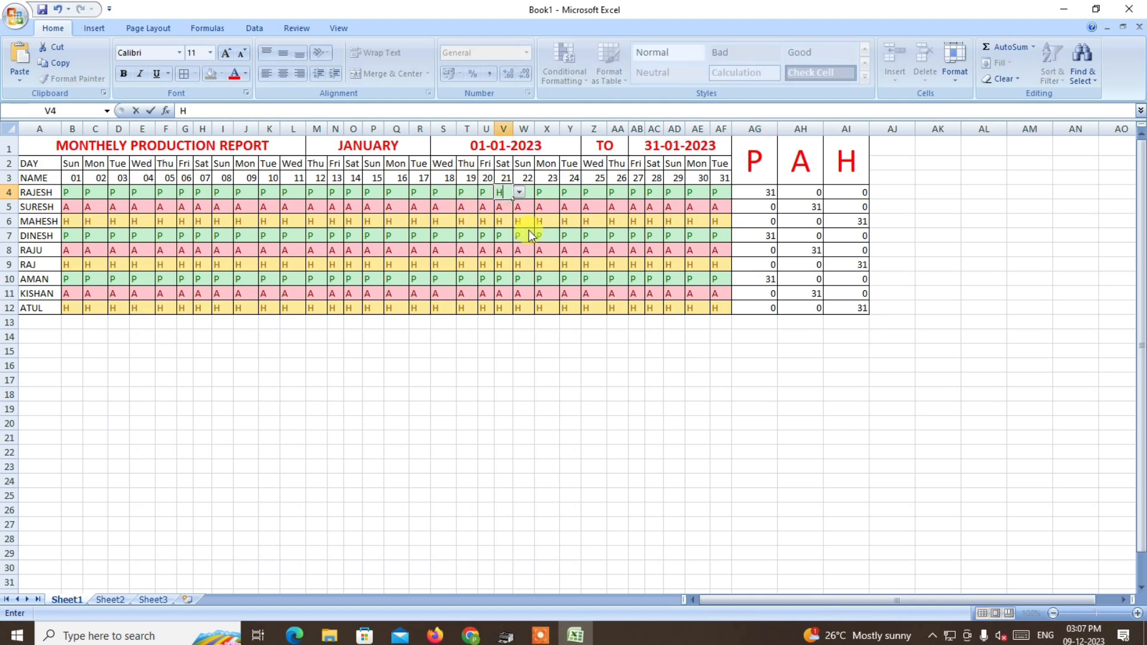
key("Return")
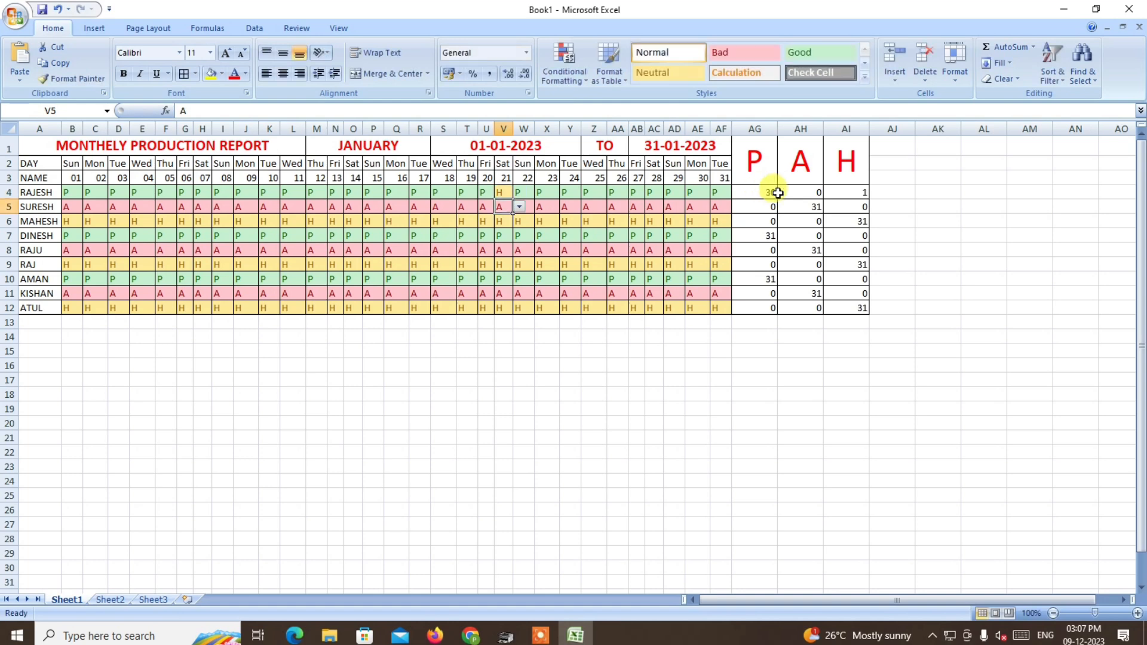
Centre and middle-align the totals in AG4:AI12.
left_click_drag(768, 192, 854, 305)
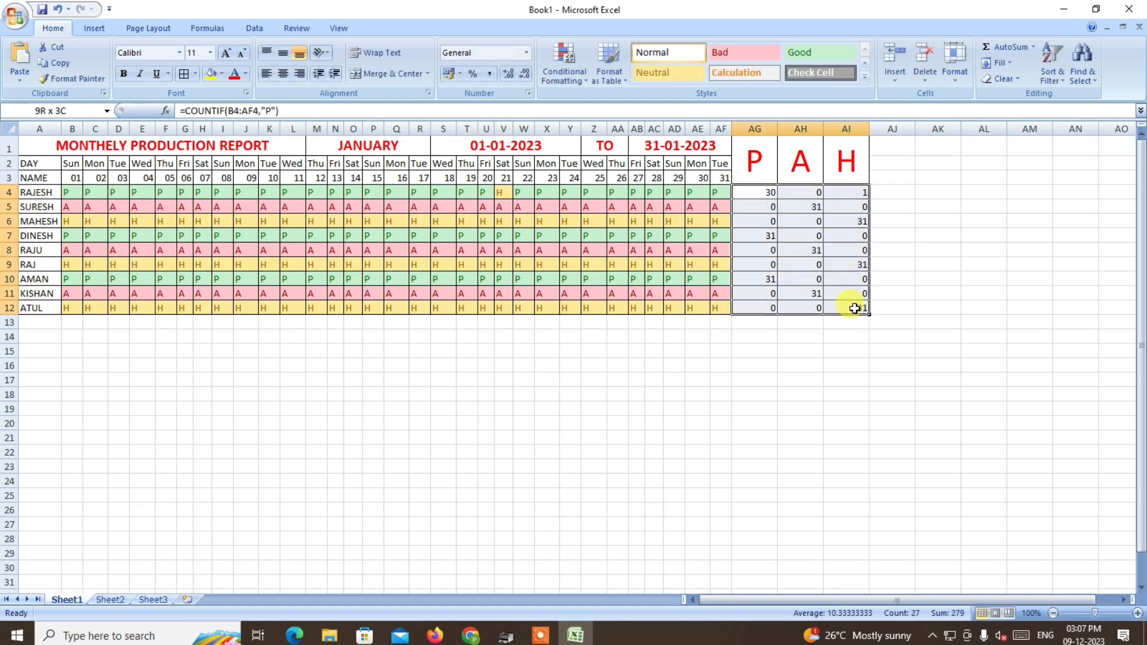
left_click(281, 73)
left_click(284, 53)
left_click(973, 239)
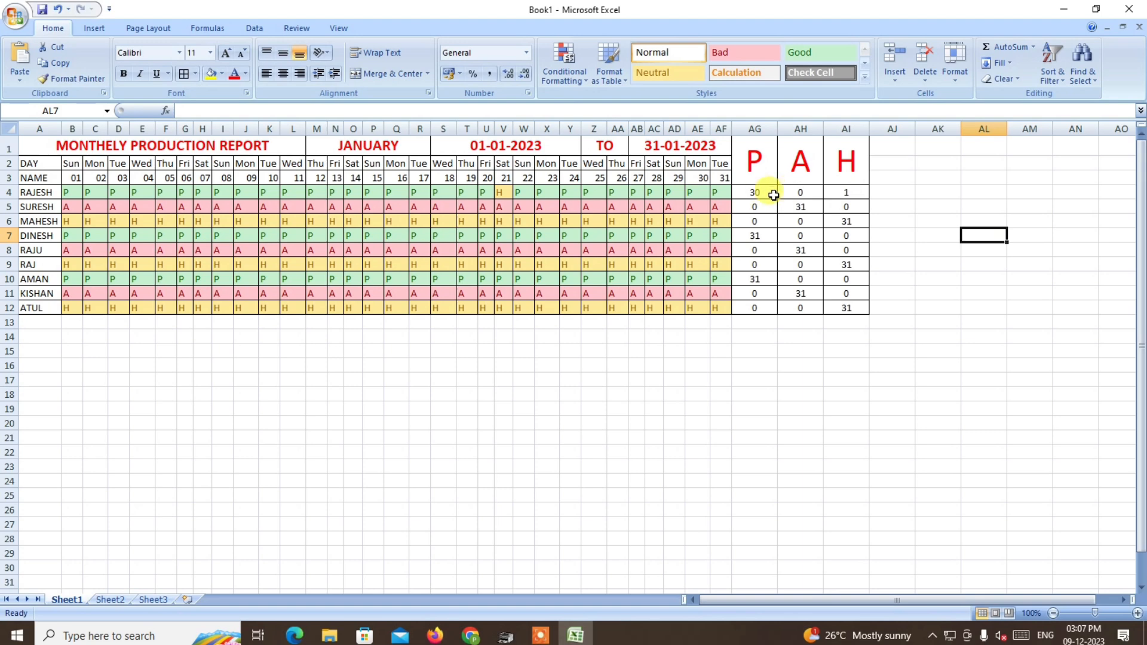
Change the first worker's entry for 16 January in Q4 to A.
left_click(397, 192)
type("A")
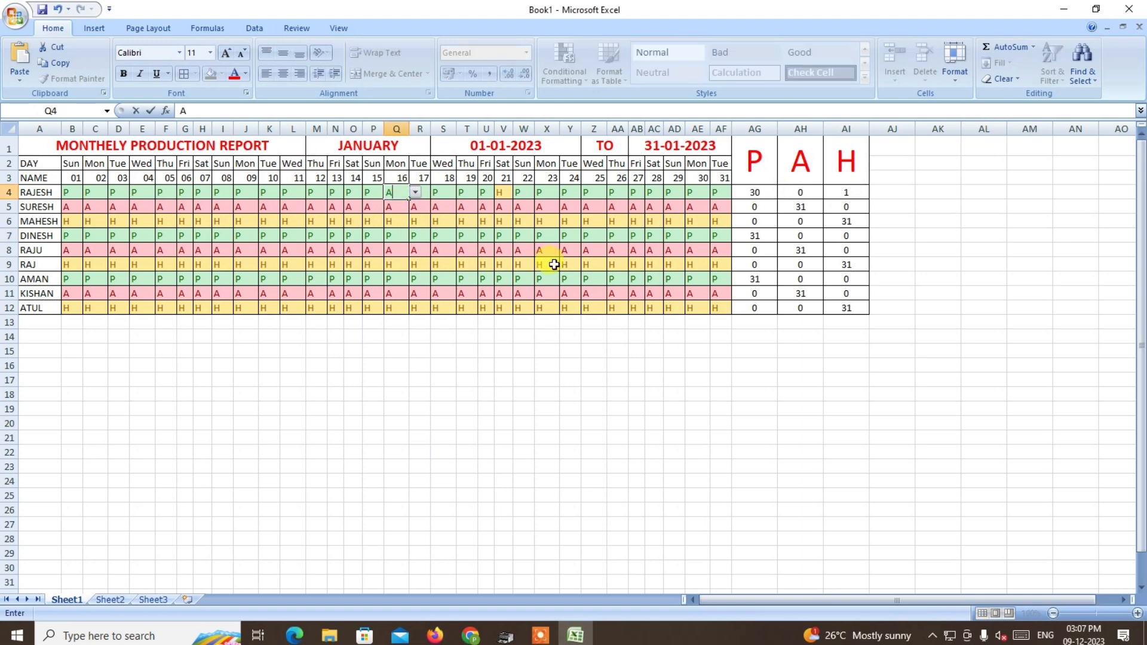
left_click(987, 279)
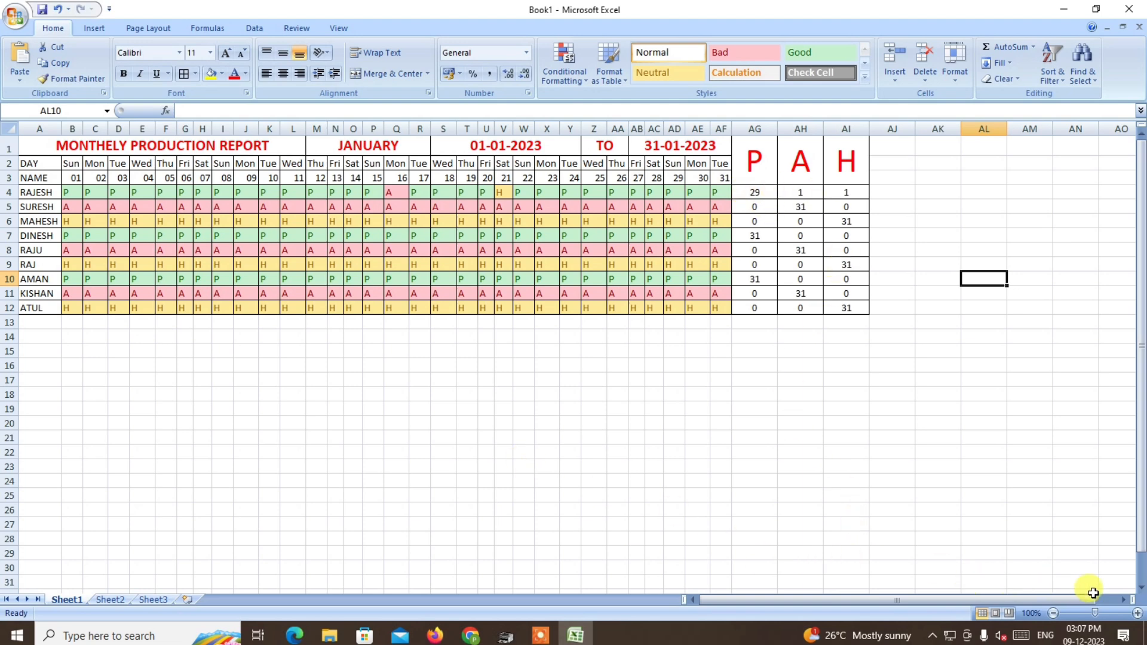
Zoom the sheet to 130% and review the whole report table from A1 to AI12.
left_click(1136, 614)
left_click(1137, 613)
left_click(1137, 614)
left_click(1136, 614)
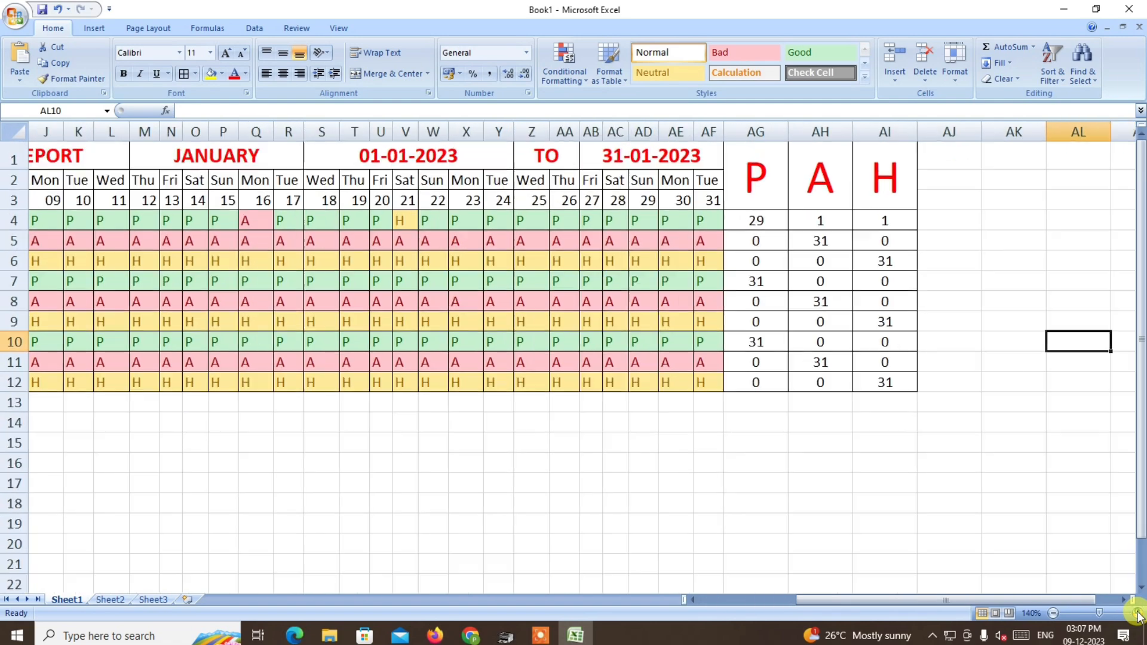
left_click_drag(1000, 596, 948, 595)
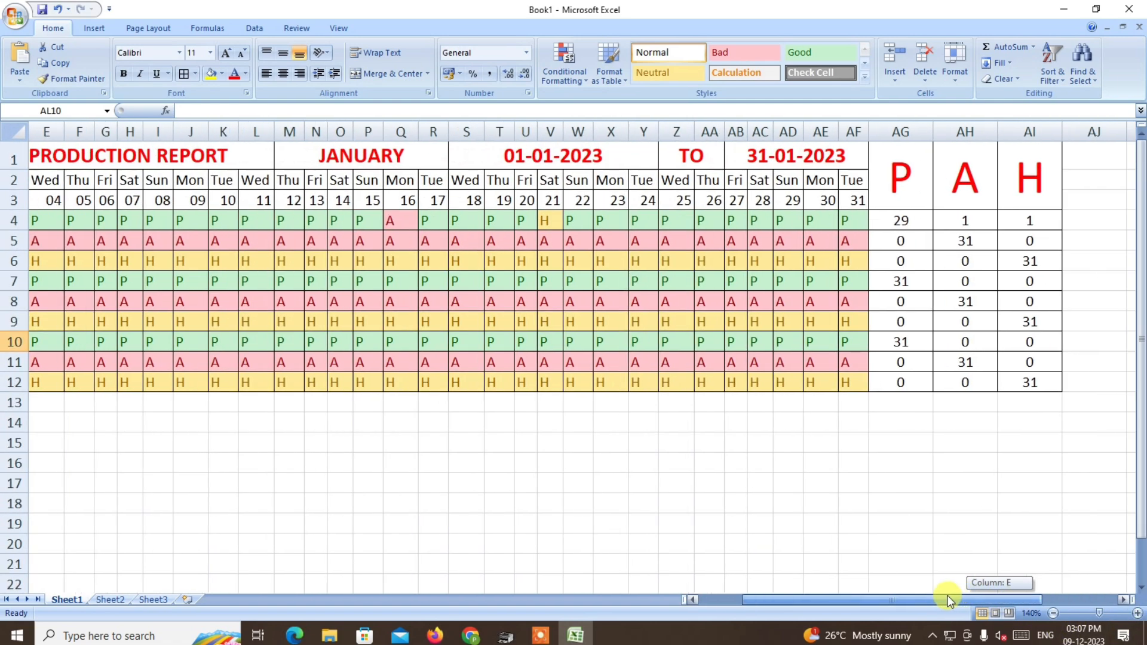
left_click(1052, 614)
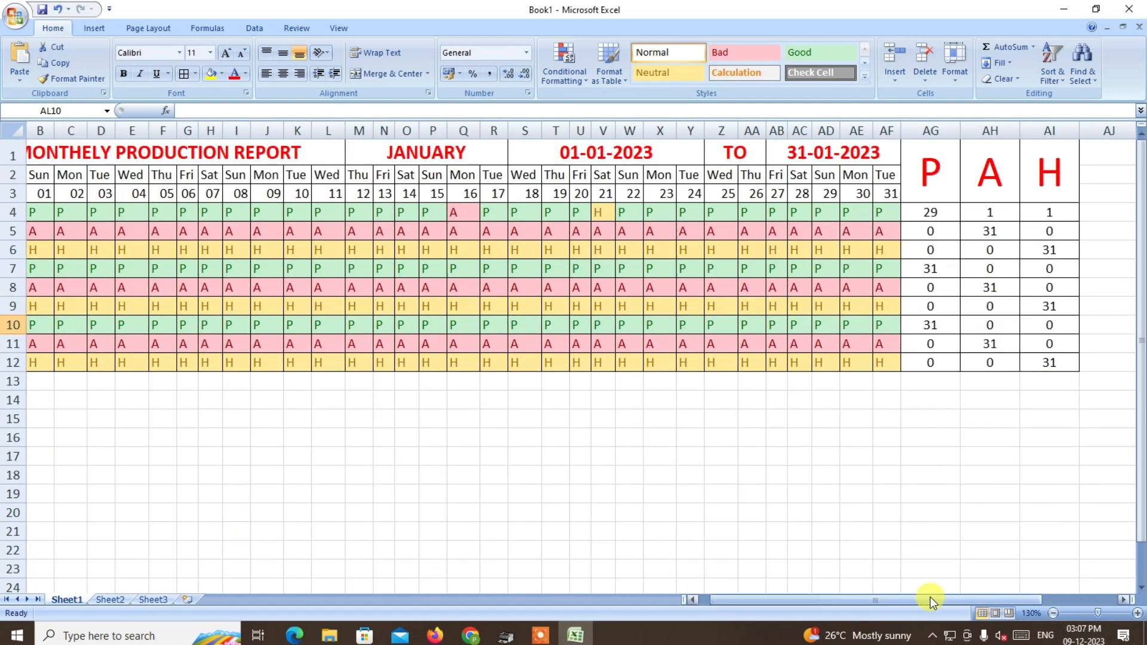
left_click_drag(930, 597, 896, 596)
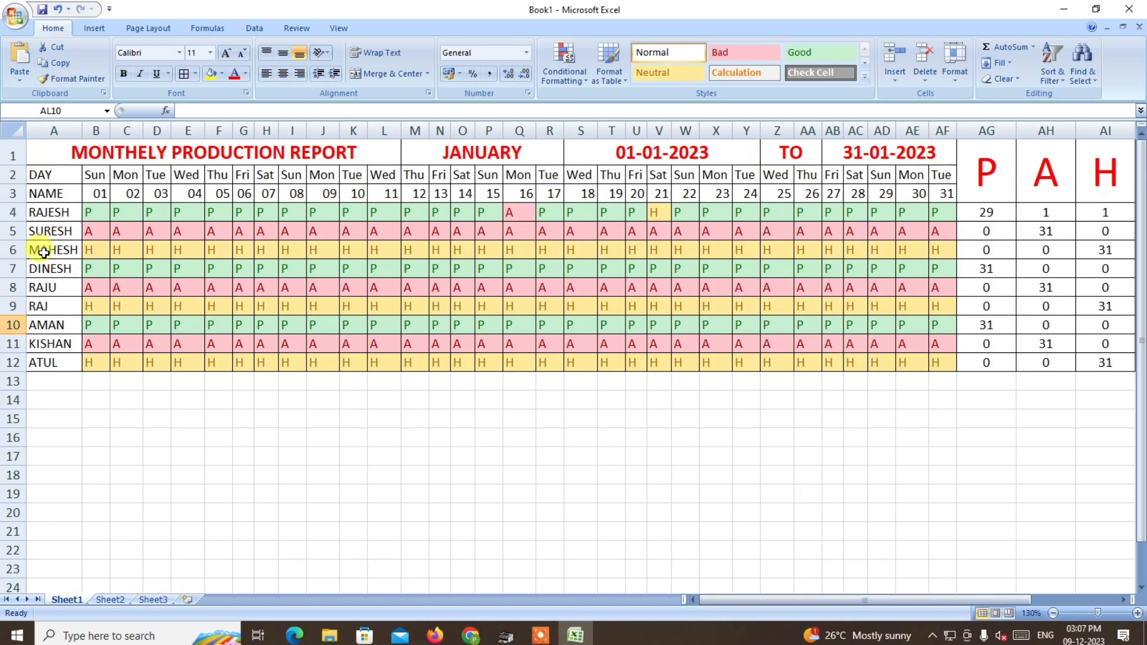
left_click(42, 161)
left_click_drag(42, 160, 1108, 361)
left_click(745, 471)
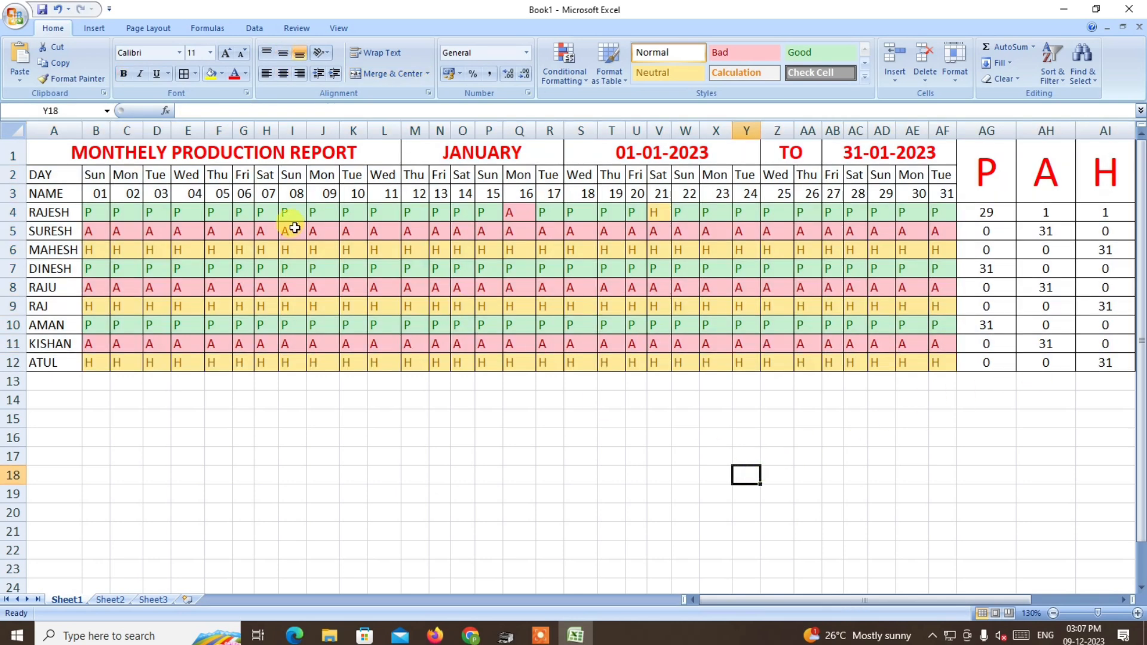
Fill the weekday and date rows in B2:AF3 with standard yellow.
left_click(109, 183)
left_click_drag(109, 183, 939, 185)
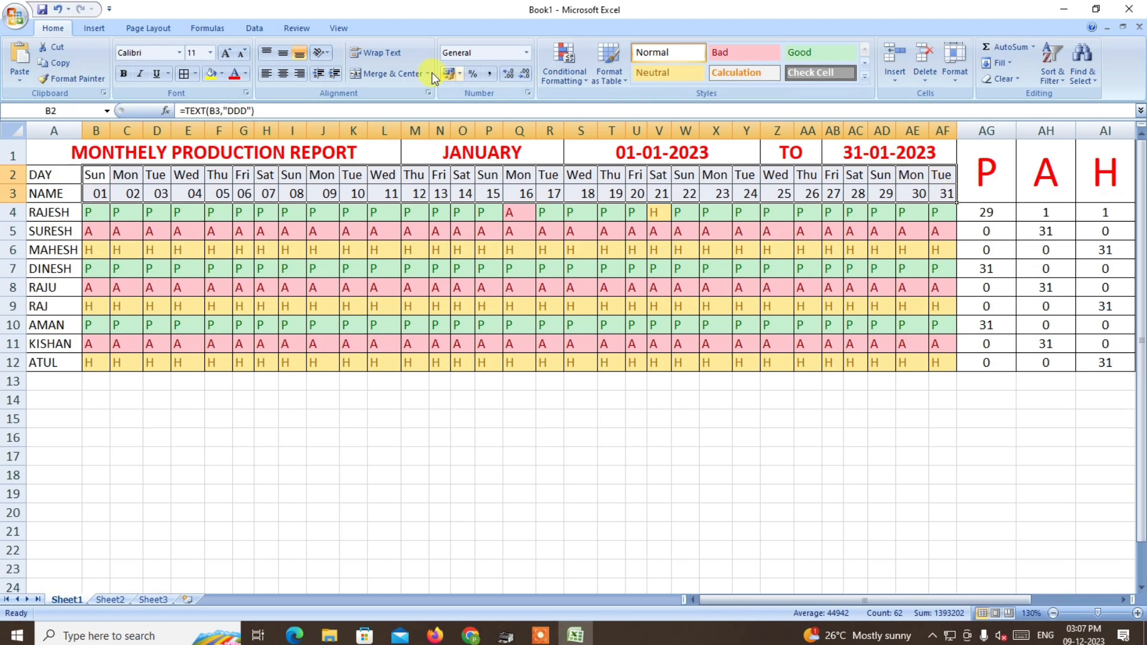
left_click(220, 73)
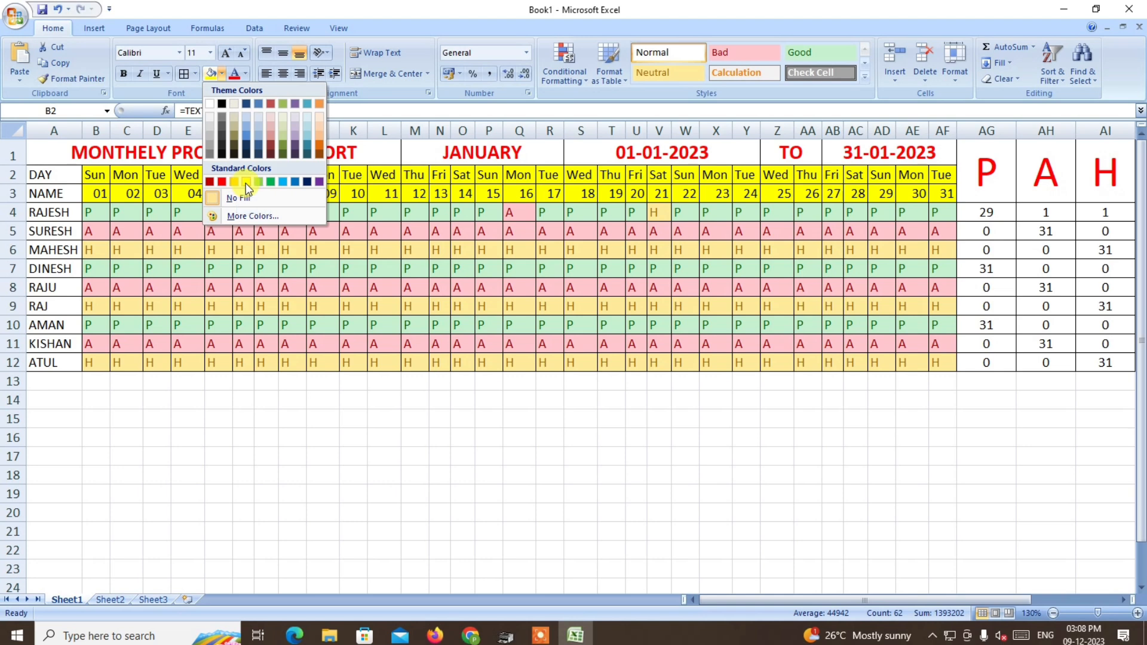
left_click(246, 183)
left_click(614, 418)
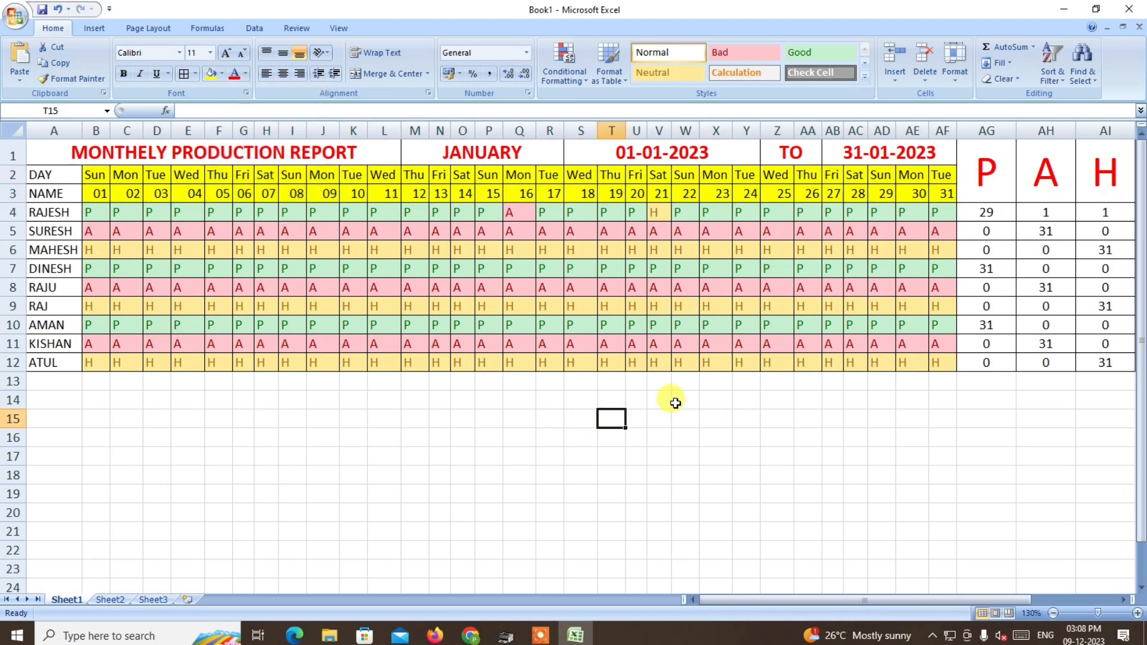